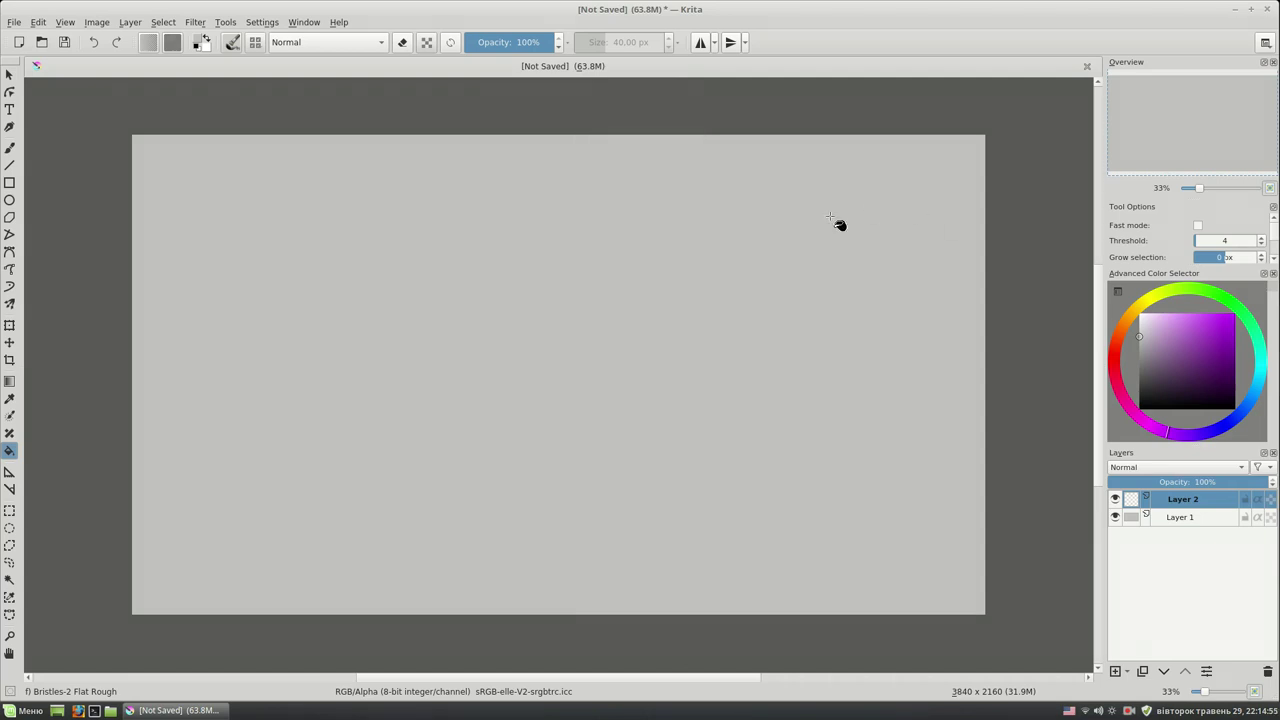
# - Choose the brush tool and pick the Pencil-2 preset from the pop-up palette
pyautogui.press('b')
pyautogui.rightClick(740, 245)
pyautogui.click(1142, 408)
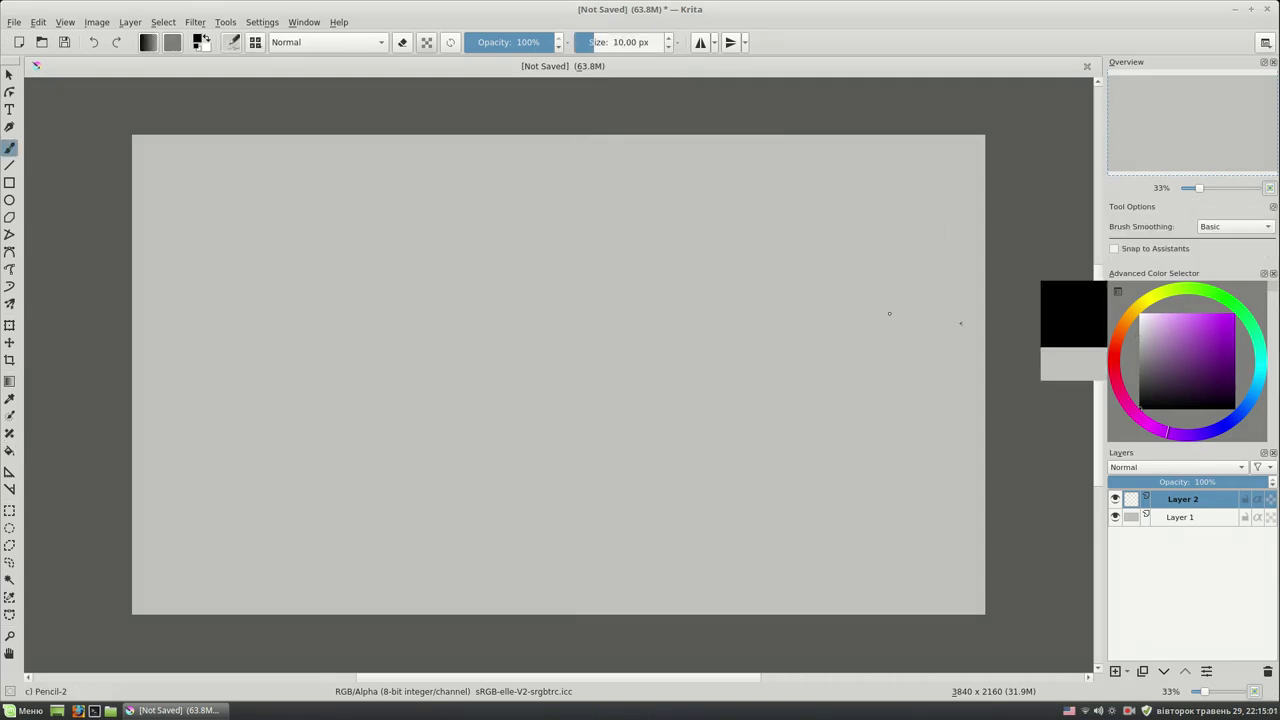
# - Rough in loose, faint gesture strokes across the canvas, including a long ground line
pyautogui.moveTo(930, 240)
pyautogui.mouseDown()
pyautogui.moveTo(748, 289)
pyautogui.moveTo(697, 388)
pyautogui.mouseUp()
pyautogui.moveTo(460, 487); pyautogui.dragTo(146, 535)
pyautogui.moveTo(834, 313)
pyautogui.mouseDown()
pyautogui.moveTo(858, 376)
pyautogui.moveTo(843, 393)
pyautogui.mouseUp()
pyautogui.moveTo(900, 436); pyautogui.dragTo(926, 448)
pyautogui.moveTo(962, 492); pyautogui.dragTo(946, 500)
pyautogui.moveTo(930, 530); pyautogui.dragTo(788, 586)
pyautogui.moveTo(832, 304); pyautogui.dragTo(910, 250)
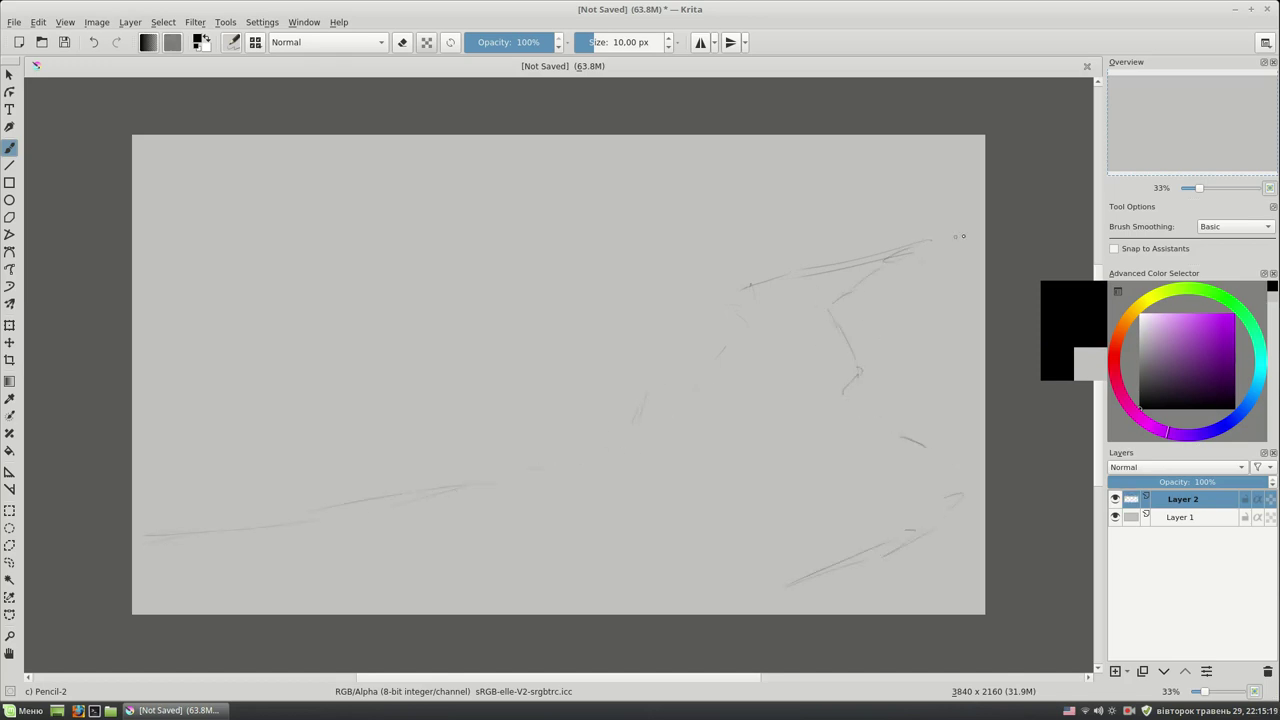
pyautogui.moveTo(840, 192); pyautogui.dragTo(700, 172)
pyautogui.moveTo(392, 203)
pyautogui.mouseDown()
pyautogui.moveTo(748, 290)
pyautogui.moveTo(752, 323)
pyautogui.moveTo(665, 375)
pyautogui.mouseUp()
pyautogui.moveTo(365, 342); pyautogui.dragTo(277, 390)
pyautogui.moveTo(590, 338); pyautogui.dragTo(475, 341)
pyautogui.moveTo(822, 390); pyautogui.dragTo(758, 302)
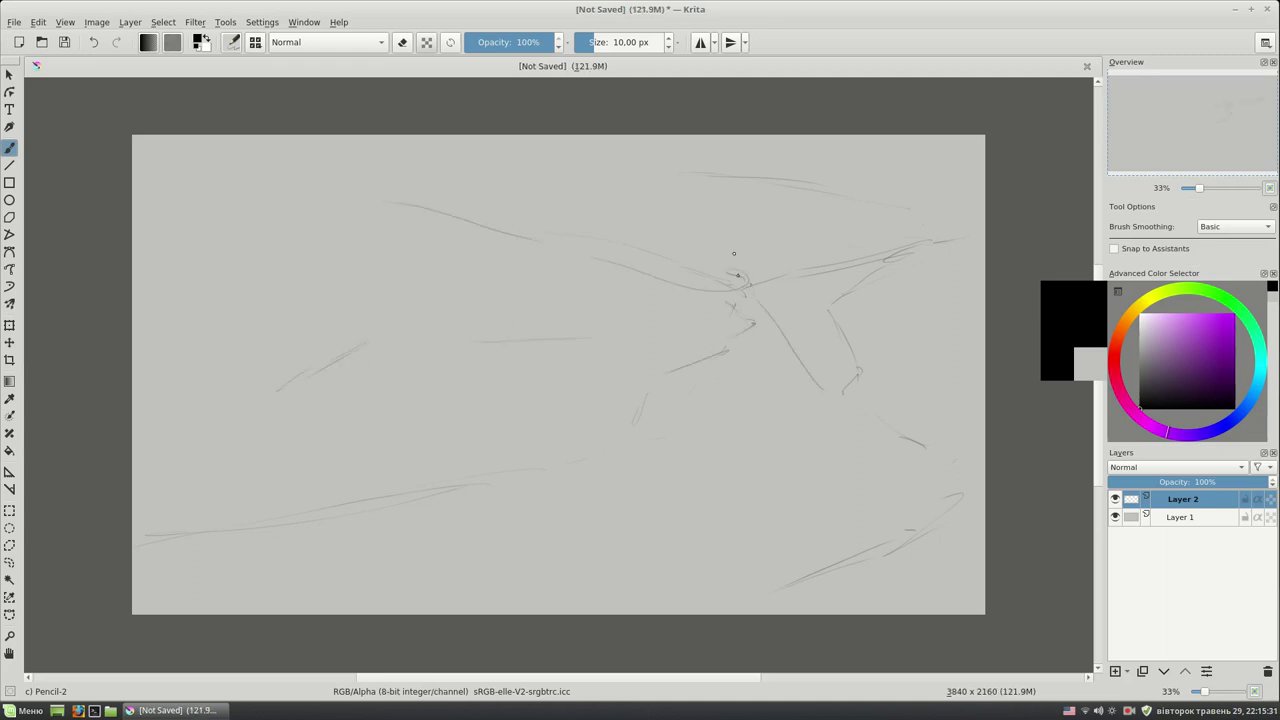
pyautogui.moveTo(747, 193); pyautogui.dragTo(786, 234)
pyautogui.moveTo(815, 381); pyautogui.dragTo(848, 436)
pyautogui.moveTo(838, 482); pyautogui.dragTo(804, 516)
# - Add more gesture strokes below centre and at lower left, darkening lines right of centre
pyautogui.moveTo(613, 372); pyautogui.dragTo(620, 460)
pyautogui.moveTo(640, 395); pyautogui.dragTo(668, 495)
pyautogui.moveTo(645, 366); pyautogui.dragTo(800, 336)
pyautogui.moveTo(703, 526); pyautogui.dragTo(758, 518)
pyautogui.moveTo(666, 498); pyautogui.dragTo(786, 483)
pyautogui.moveTo(586, 411); pyautogui.dragTo(605, 425)
pyautogui.moveTo(572, 424); pyautogui.dragTo(598, 423)
pyautogui.moveTo(372, 343); pyautogui.dragTo(390, 360)
pyautogui.moveTo(354, 428); pyautogui.dragTo(437, 515)
pyautogui.moveTo(399, 426); pyautogui.dragTo(445, 470)
pyautogui.moveTo(434, 384); pyautogui.dragTo(536, 411)
pyautogui.moveTo(610, 496); pyautogui.dragTo(583, 538)
pyautogui.moveTo(630, 361); pyautogui.dragTo(615, 399)
pyautogui.moveTo(649, 347); pyautogui.dragTo(705, 339)
pyautogui.moveTo(855, 345); pyautogui.dragTo(860, 385)
pyautogui.moveTo(838, 400); pyautogui.dragTo(842, 448)
pyautogui.moveTo(704, 512); pyautogui.dragTo(836, 487)
# - Rough in the rounded barrel shape and mark its bottom edge
pyautogui.moveTo(640, 488); pyautogui.dragTo(688, 510)
pyautogui.moveTo(711, 448); pyautogui.dragTo(711, 476)
pyautogui.moveTo(662, 363); pyautogui.dragTo(714, 416)
pyautogui.moveTo(722, 462); pyautogui.dragTo(722, 498)
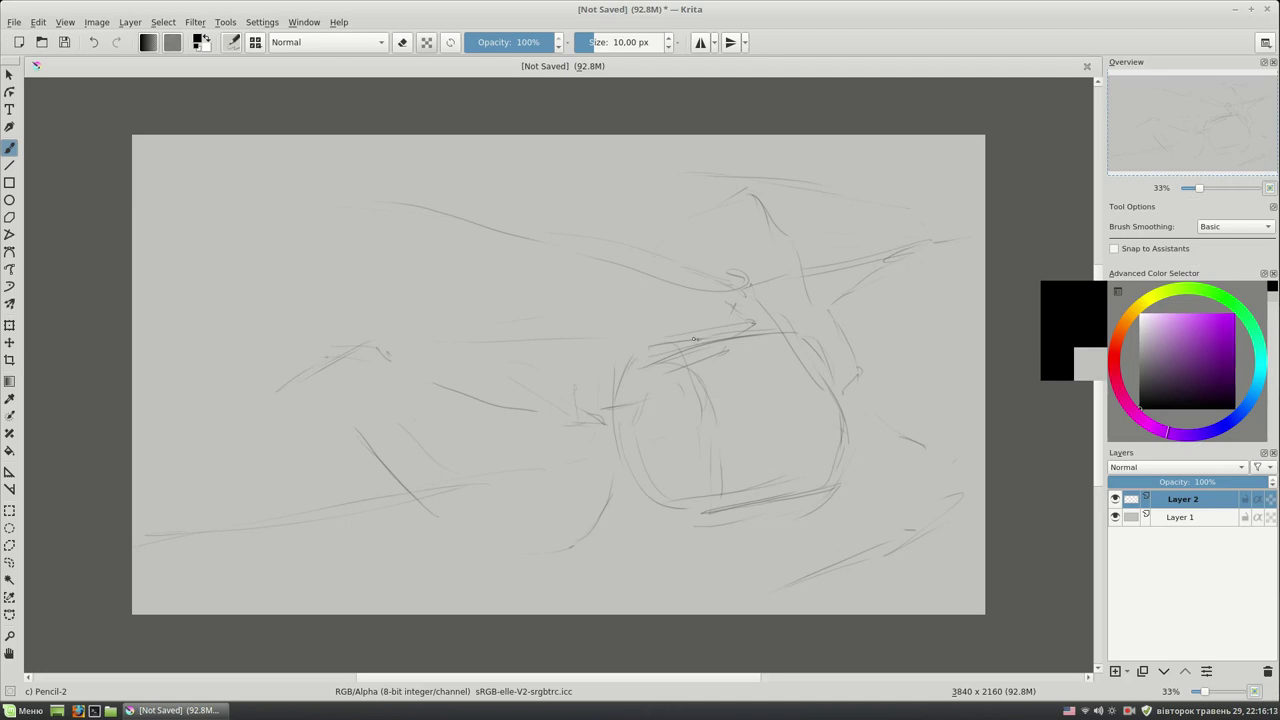
pyautogui.moveTo(745, 342); pyautogui.dragTo(800, 338)
pyautogui.moveTo(760, 447); pyautogui.dragTo(798, 441)
pyautogui.moveTo(656, 531)
pyautogui.mouseDown()
pyautogui.moveTo(760, 477)
pyautogui.moveTo(828, 496)
pyautogui.mouseUp()
# - Draw an inner wheel ellipse and strengthen the barrel's left edge
pyautogui.moveTo(770, 448); pyautogui.dragTo(764, 524)
pyautogui.moveTo(746, 425)
pyautogui.mouseDown()
pyautogui.moveTo(738, 520)
pyautogui.moveTo(774, 528)
pyautogui.mouseUp()
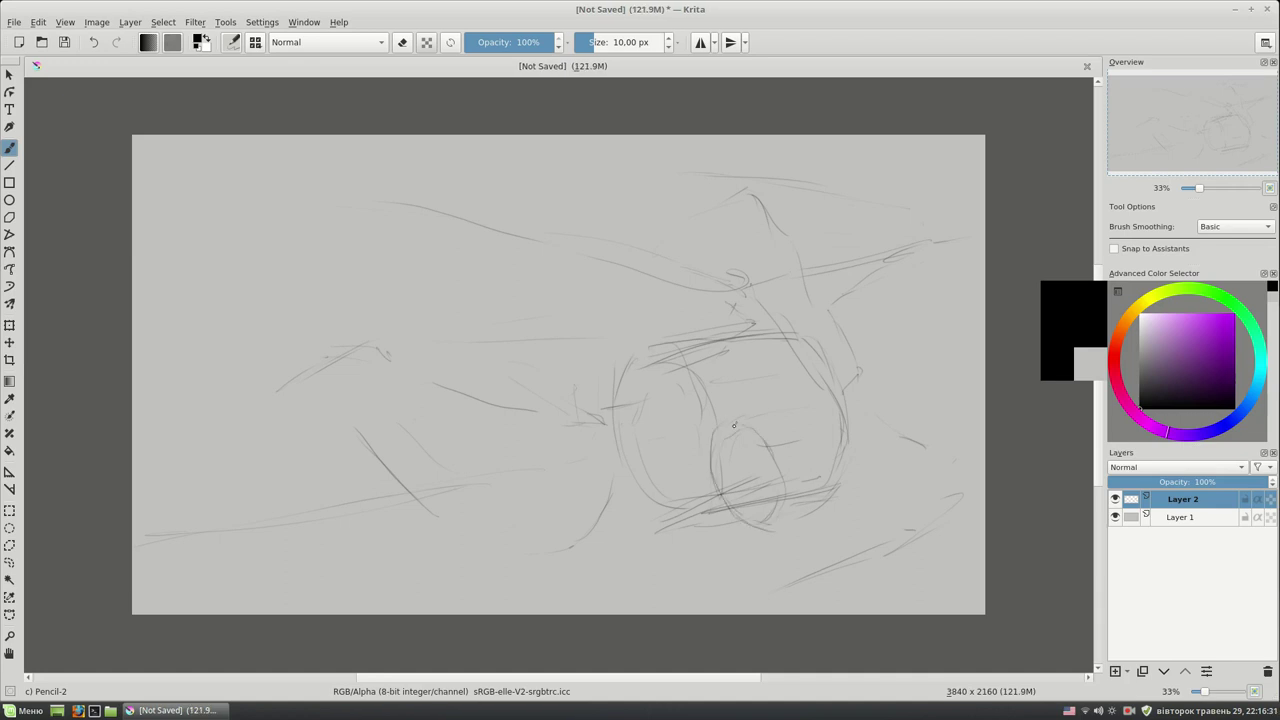
pyautogui.moveTo(632, 482)
pyautogui.mouseDown()
pyautogui.moveTo(650, 544)
pyautogui.moveTo(696, 502)
pyautogui.moveTo(770, 486)
pyautogui.moveTo(746, 484)
pyautogui.mouseUp()
# - Sketch a second wheel with a hub on the right, plus ground marks under the wheels
pyautogui.rightClick(782, 398)
pyautogui.click(737, 496)
pyautogui.rightClick(740, 397)
pyautogui.click(692, 488)
pyautogui.moveTo(836, 452)
pyautogui.mouseDown()
pyautogui.moveTo(824, 520)
pyautogui.moveTo(860, 456)
pyautogui.moveTo(825, 512)
pyautogui.mouseUp()
pyautogui.rightClick(862, 464)
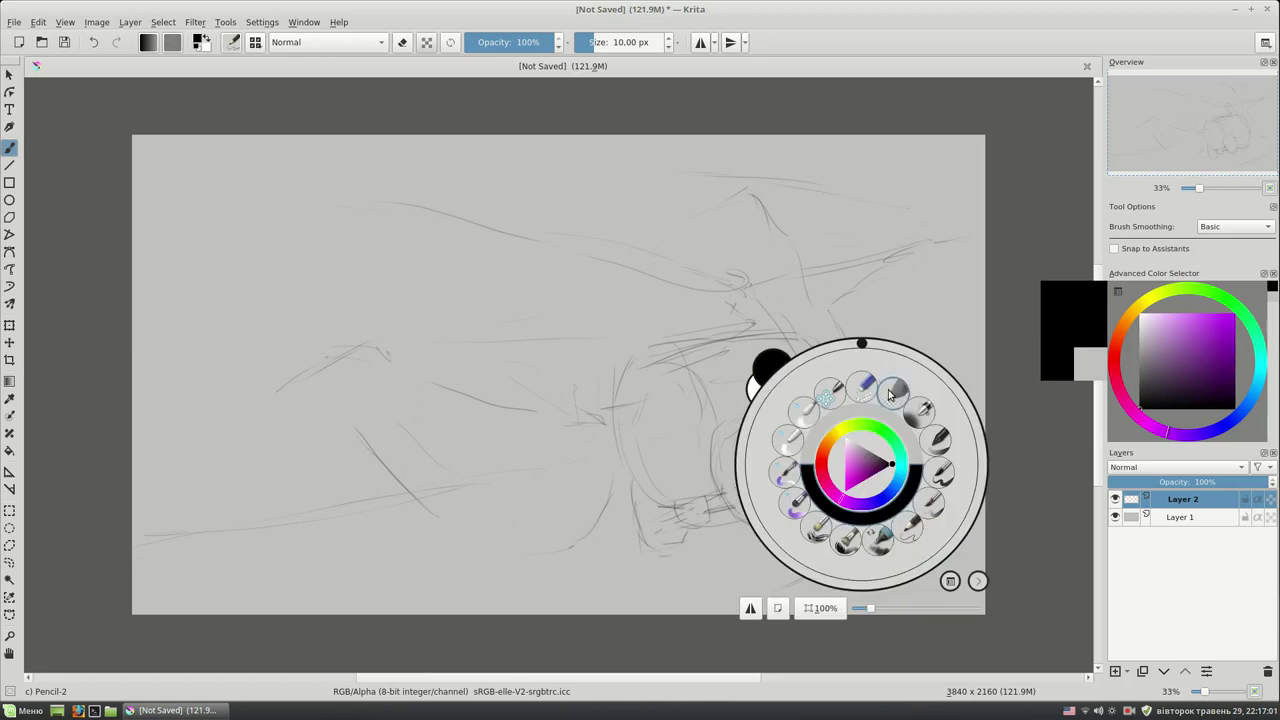
pyautogui.moveTo(832, 452)
pyautogui.mouseDown()
pyautogui.moveTo(836, 496)
pyautogui.moveTo(840, 471)
pyautogui.mouseUp()
pyautogui.rightClick(884, 408)
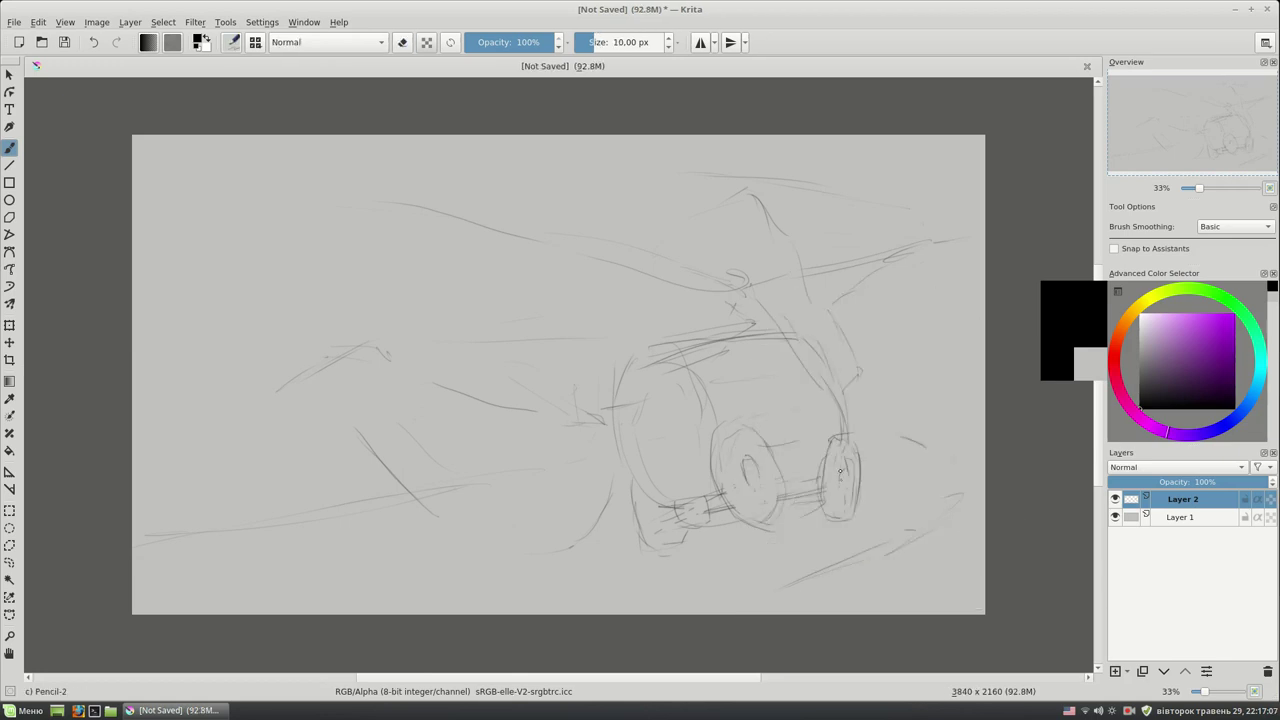
pyautogui.moveTo(795, 532)
pyautogui.mouseDown()
pyautogui.moveTo(830, 514)
pyautogui.moveTo(762, 556)
pyautogui.moveTo(830, 532)
pyautogui.mouseUp()
pyautogui.moveTo(724, 448); pyautogui.dragTo(730, 512)
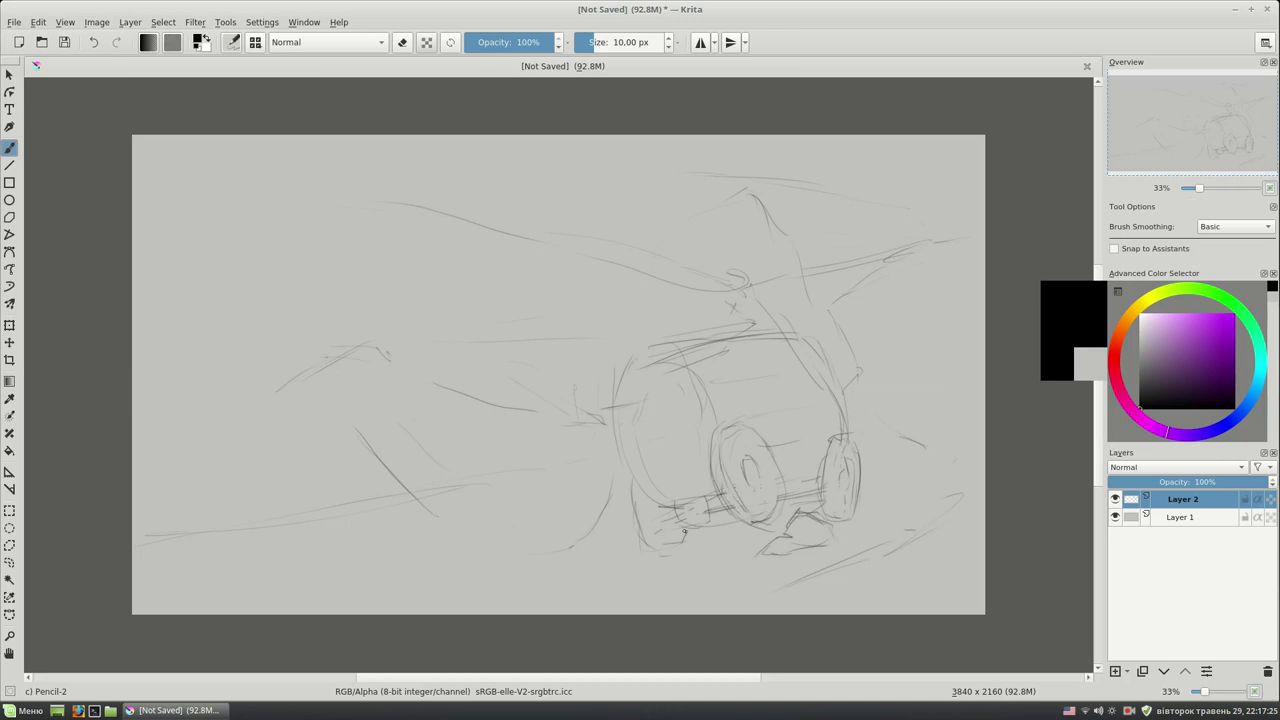
# - Draw the creature's belly curve, back lines and feet near the cart
pyautogui.moveTo(645, 428); pyautogui.dragTo(632, 476)
pyautogui.moveTo(406, 462); pyautogui.dragTo(556, 548)
pyautogui.moveTo(426, 508); pyautogui.dragTo(530, 546)
pyautogui.moveTo(390, 367); pyautogui.dragTo(496, 414)
pyautogui.moveTo(552, 548)
pyautogui.mouseDown()
pyautogui.moveTo(582, 553)
pyautogui.moveTo(519, 518)
pyautogui.mouseUp()
pyautogui.moveTo(593, 492); pyautogui.dragTo(610, 528)
pyautogui.moveTo(413, 400)
pyautogui.mouseDown()
pyautogui.moveTo(386, 466)
pyautogui.moveTo(446, 497)
pyautogui.mouseUp()
# - Sketch the creature's wing reaching left, with darker lines beneath it
pyautogui.rightClick(503, 270)
pyautogui.click(534, 340)
pyautogui.rightClick(464, 417)
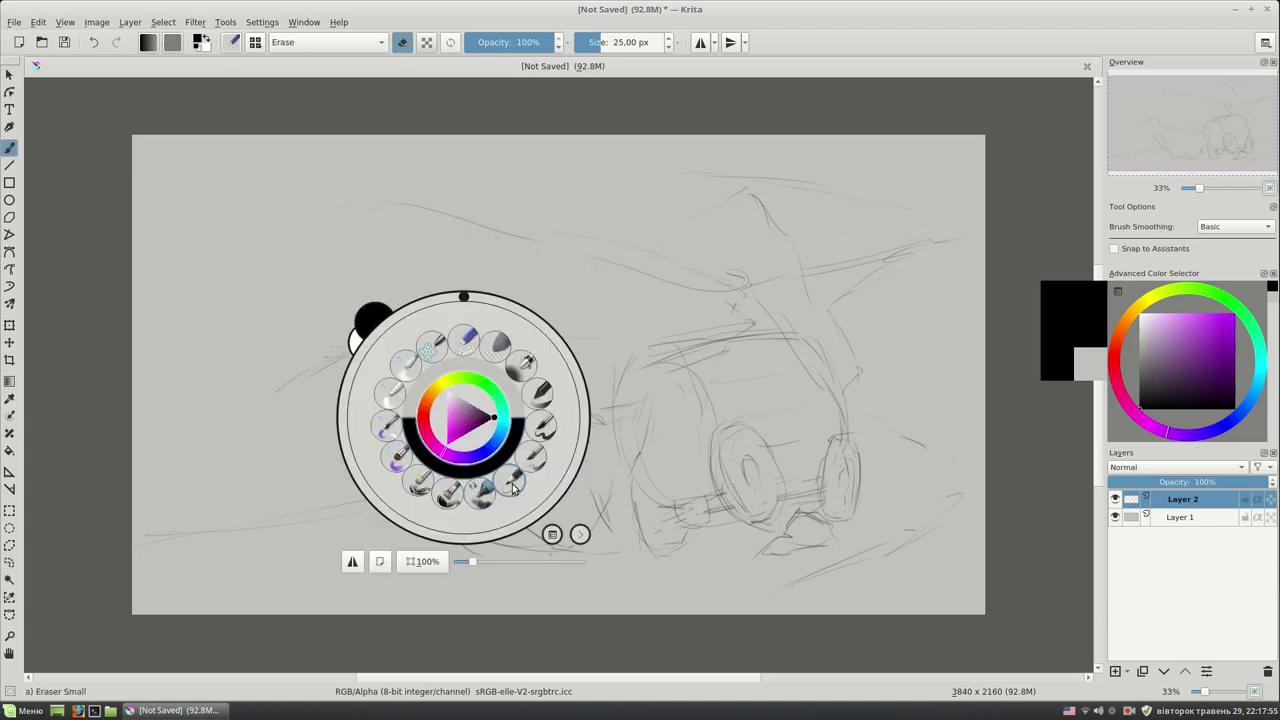
pyautogui.click(430, 352)
pyautogui.moveTo(376, 344); pyautogui.dragTo(274, 366)
pyautogui.moveTo(418, 341); pyautogui.dragTo(374, 345)
pyautogui.moveTo(280, 362)
pyautogui.mouseDown()
pyautogui.moveTo(272, 404)
pyautogui.moveTo(362, 408)
pyautogui.mouseUp()
pyautogui.moveTo(402, 345); pyautogui.dragTo(478, 350)
pyautogui.moveTo(406, 368); pyautogui.dragTo(500, 410)
pyautogui.moveTo(646, 390)
pyautogui.mouseDown()
pyautogui.moveTo(610, 418)
pyautogui.moveTo(616, 494)
pyautogui.mouseUp()
# - Shape the rider's head above the cart with an ear, jaw and open mouth
pyautogui.moveTo(722, 200)
pyautogui.mouseDown()
pyautogui.moveTo(766, 238)
pyautogui.moveTo(749, 308)
pyautogui.mouseUp()
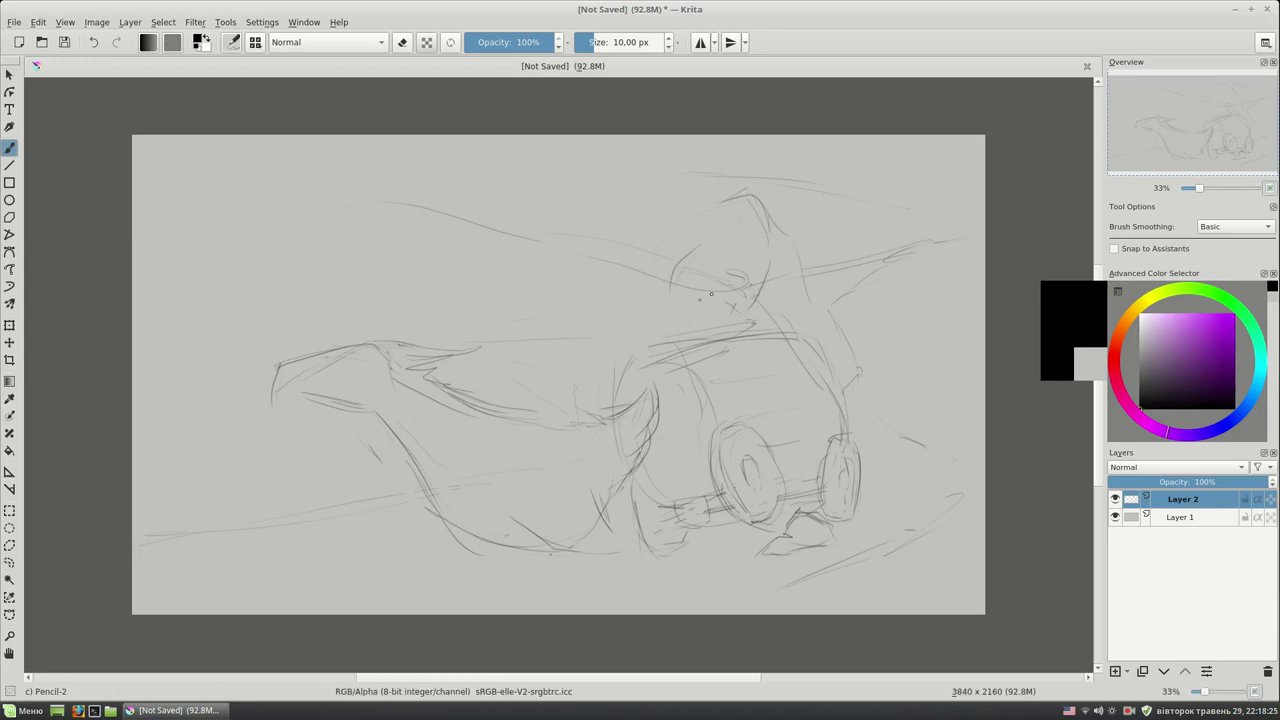
pyautogui.moveTo(619, 292); pyautogui.dragTo(630, 259)
pyautogui.moveTo(732, 209)
pyautogui.mouseDown()
pyautogui.moveTo(704, 228)
pyautogui.moveTo(766, 190)
pyautogui.mouseUp()
pyautogui.moveTo(661, 262); pyautogui.dragTo(657, 250)
pyautogui.moveTo(770, 233); pyautogui.dragTo(799, 268)
pyautogui.moveTo(826, 222)
pyautogui.mouseDown()
pyautogui.moveTo(842, 206)
pyautogui.moveTo(798, 226)
pyautogui.mouseUp()
pyautogui.moveTo(620, 260); pyautogui.dragTo(636, 248)
pyautogui.moveTo(672, 290)
pyautogui.mouseDown()
pyautogui.moveTo(690, 318)
pyautogui.moveTo(738, 312)
pyautogui.mouseUp()
pyautogui.moveTo(678, 262)
pyautogui.mouseDown()
pyautogui.moveTo(730, 286)
pyautogui.moveTo(738, 306)
pyautogui.mouseUp()
pyautogui.moveTo(678, 258); pyautogui.dragTo(692, 239)
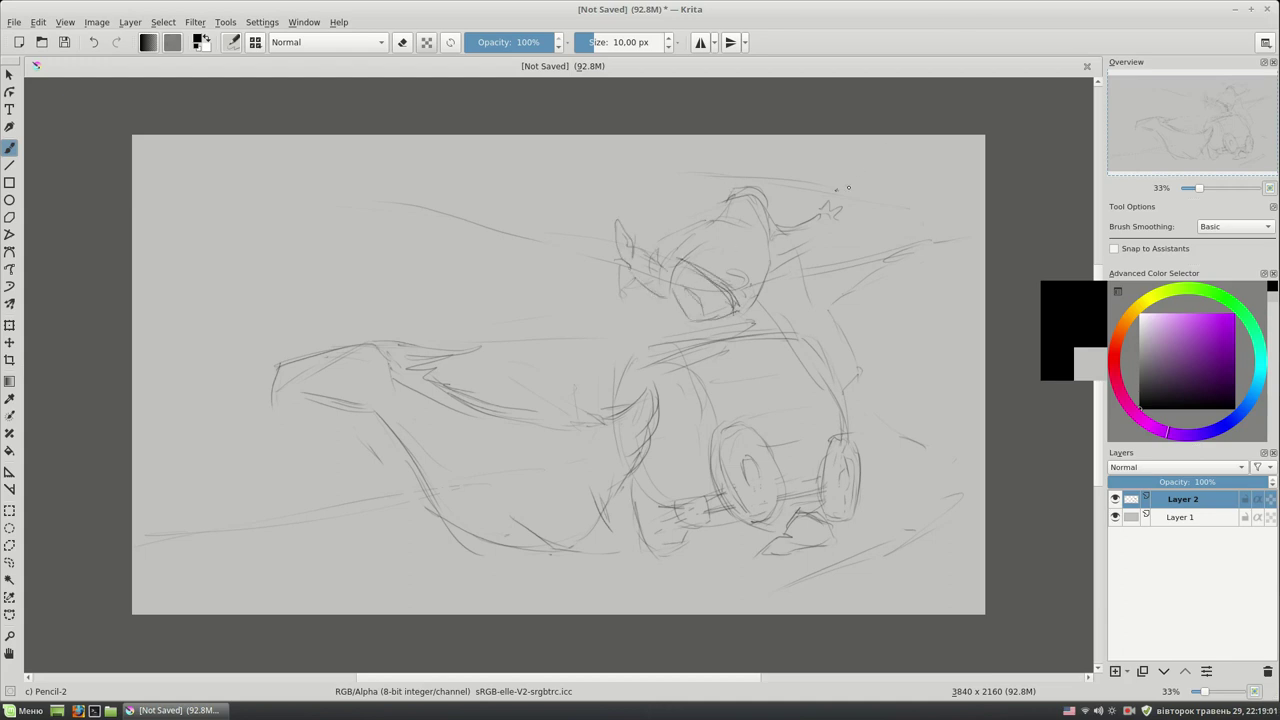
# - Add the creature's lower belly, hind leg and more belly lines
pyautogui.moveTo(430, 490); pyautogui.dragTo(396, 530)
pyautogui.moveTo(622, 498); pyautogui.dragTo(590, 540)
pyautogui.moveTo(520, 516)
pyautogui.mouseDown()
pyautogui.moveTo(596, 548)
pyautogui.moveTo(640, 557)
pyautogui.moveTo(654, 536)
pyautogui.moveTo(661, 546)
pyautogui.mouseUp()
# - Sketch the creature's beaked head with an eye and jaw strokes
pyautogui.rightClick(555, 442)
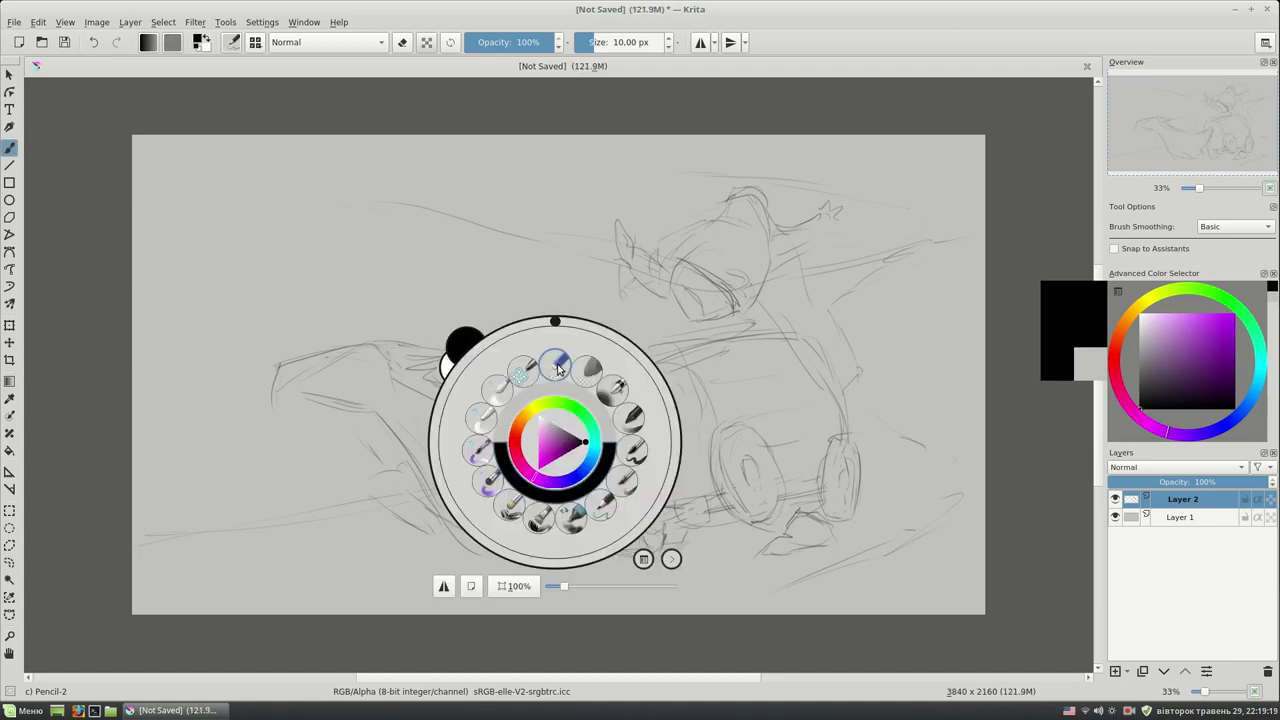
pyautogui.click(590, 523)
pyautogui.rightClick(656, 404)
pyautogui.click(710, 350)
pyautogui.moveTo(324, 358); pyautogui.dragTo(348, 350)
pyautogui.moveTo(342, 346)
pyautogui.mouseDown()
pyautogui.moveTo(358, 380)
pyautogui.moveTo(376, 356)
pyautogui.moveTo(278, 363)
pyautogui.moveTo(328, 387)
pyautogui.moveTo(360, 384)
pyautogui.moveTo(358, 406)
pyautogui.moveTo(386, 400)
pyautogui.mouseUp()
pyautogui.moveTo(388, 382); pyautogui.dragTo(396, 428)
pyautogui.moveTo(360, 386)
pyautogui.mouseDown()
pyautogui.moveTo(348, 392)
pyautogui.moveTo(364, 396)
pyautogui.moveTo(372, 341)
pyautogui.moveTo(410, 346)
pyautogui.mouseUp()
pyautogui.moveTo(297, 352)
pyautogui.mouseDown()
pyautogui.moveTo(320, 350)
pyautogui.moveTo(276, 388)
pyautogui.mouseUp()
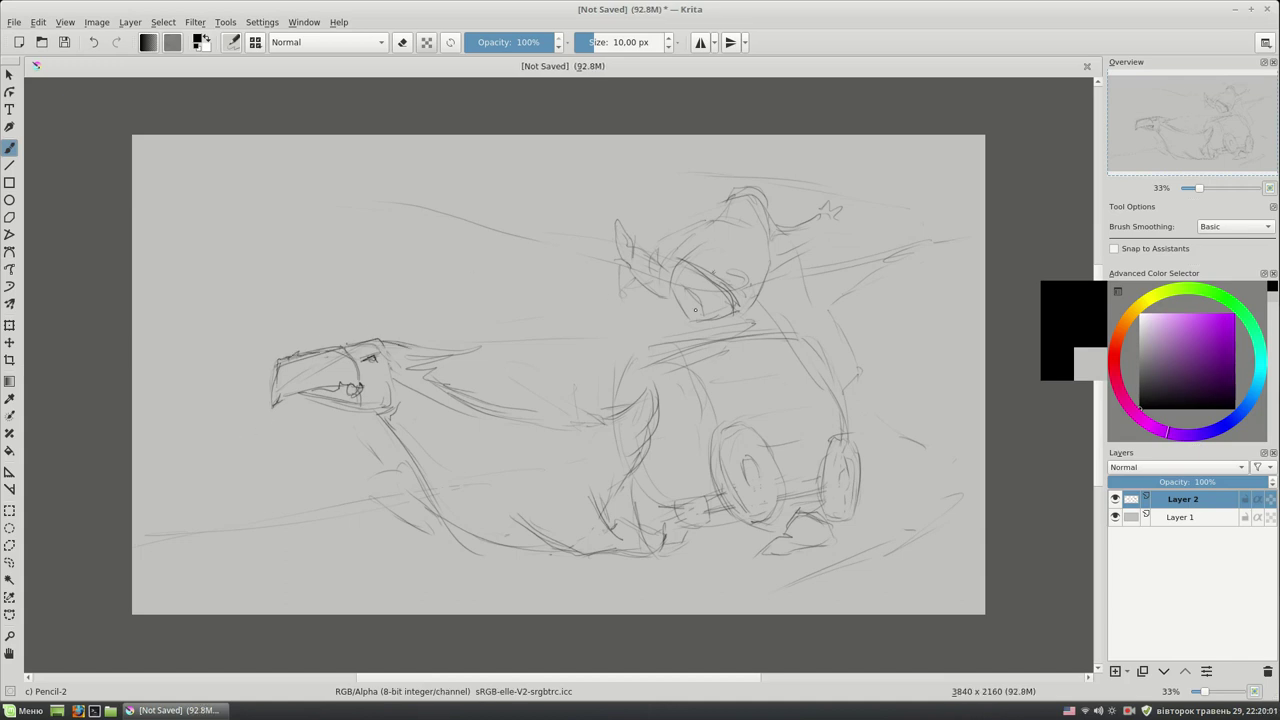
# - Erase a stray stroke across the barrel with Eraser Small, then return to Pencil-2
pyautogui.rightClick(700, 466)
pyautogui.click(644, 534)
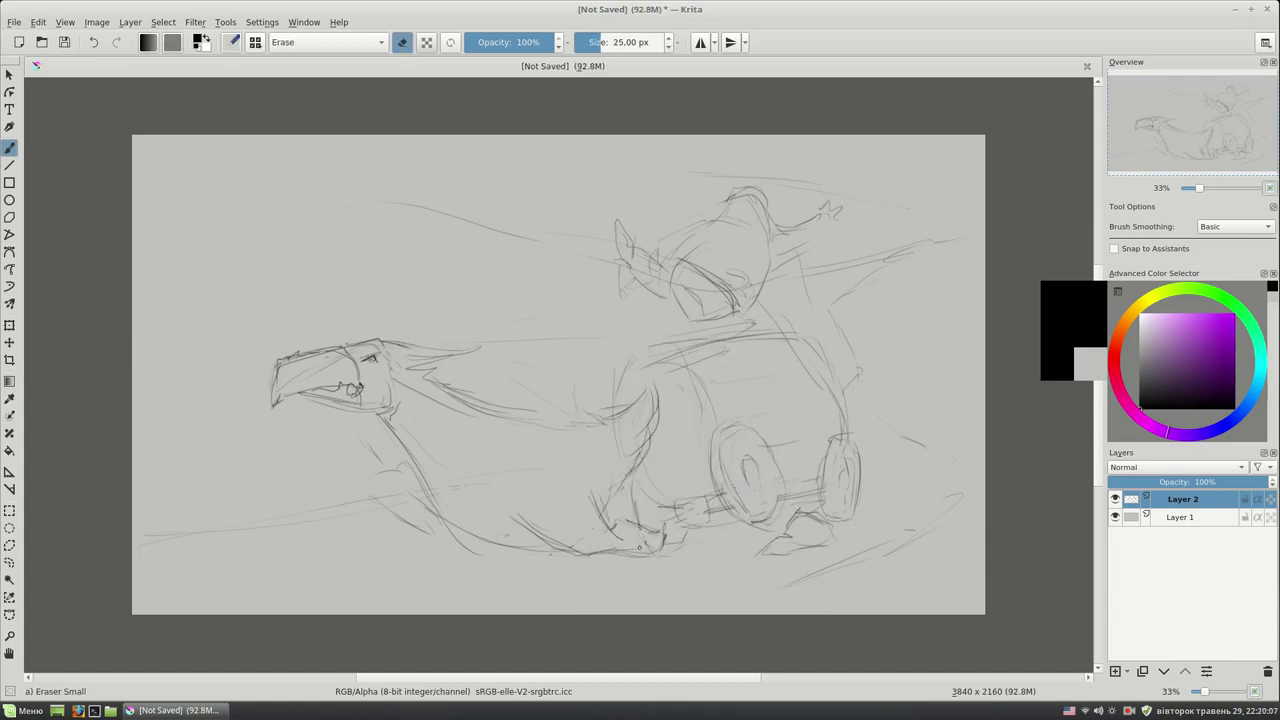
pyautogui.moveTo(717, 425); pyautogui.dragTo(612, 427)
pyautogui.rightClick(610, 381)
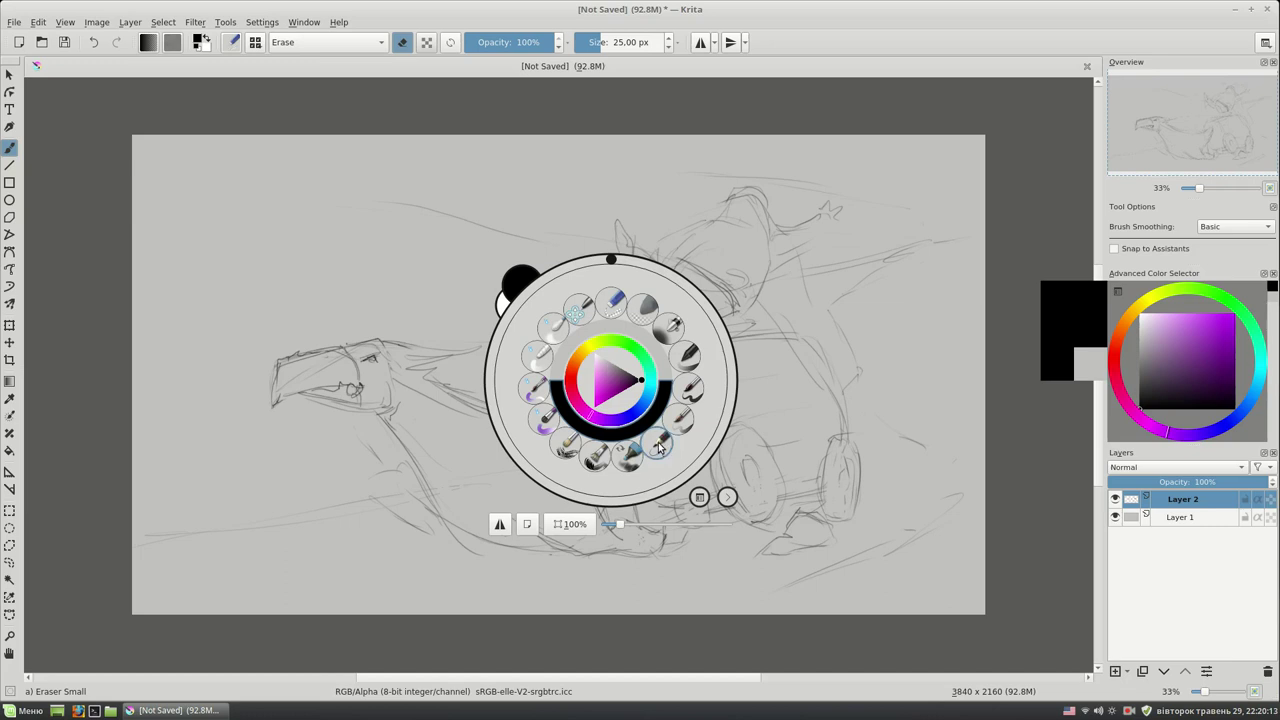
pyautogui.click(656, 446)
# - Outline the barrel's top and sides and add band curves across it
pyautogui.moveTo(676, 368)
pyautogui.mouseDown()
pyautogui.moveTo(708, 348)
pyautogui.moveTo(722, 428)
pyautogui.mouseUp()
pyautogui.moveTo(636, 354)
pyautogui.mouseDown()
pyautogui.moveTo(620, 376)
pyautogui.moveTo(796, 330)
pyautogui.mouseUp()
pyautogui.moveTo(716, 340)
pyautogui.mouseDown()
pyautogui.moveTo(756, 408)
pyautogui.moveTo(828, 452)
pyautogui.mouseUp()
pyautogui.moveTo(806, 374); pyautogui.dragTo(822, 430)
pyautogui.moveTo(752, 380); pyautogui.dragTo(764, 440)
pyautogui.moveTo(670, 506); pyautogui.dragTo(720, 498)
pyautogui.moveTo(668, 360); pyautogui.dragTo(678, 450)
pyautogui.moveTo(698, 384); pyautogui.dragTo(704, 400)
pyautogui.moveTo(666, 450); pyautogui.dragTo(654, 484)
pyautogui.moveTo(712, 402); pyautogui.dragTo(706, 432)
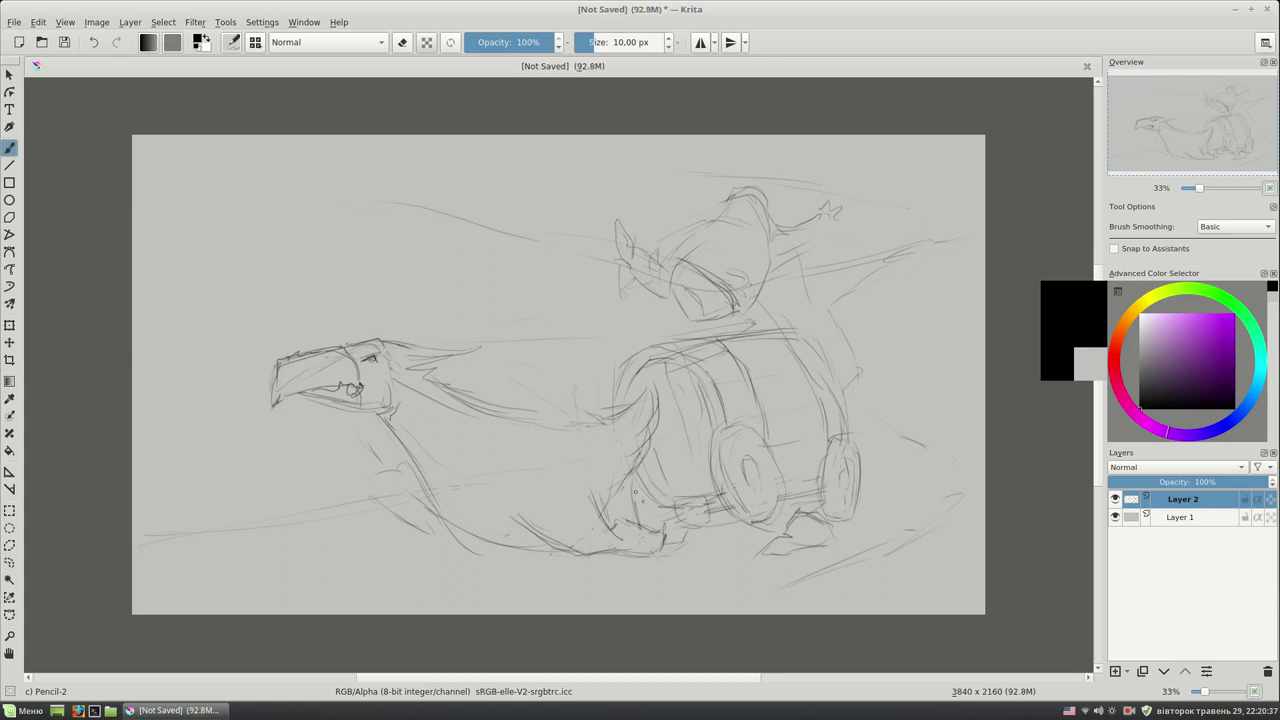
pyautogui.moveTo(672, 521)
pyautogui.mouseDown()
pyautogui.moveTo(640, 529)
pyautogui.moveTo(656, 549)
pyautogui.mouseUp()
# - Draw the creature's clawed front leg and strokes along its lower body
pyautogui.moveTo(368, 490); pyautogui.dragTo(437, 533)
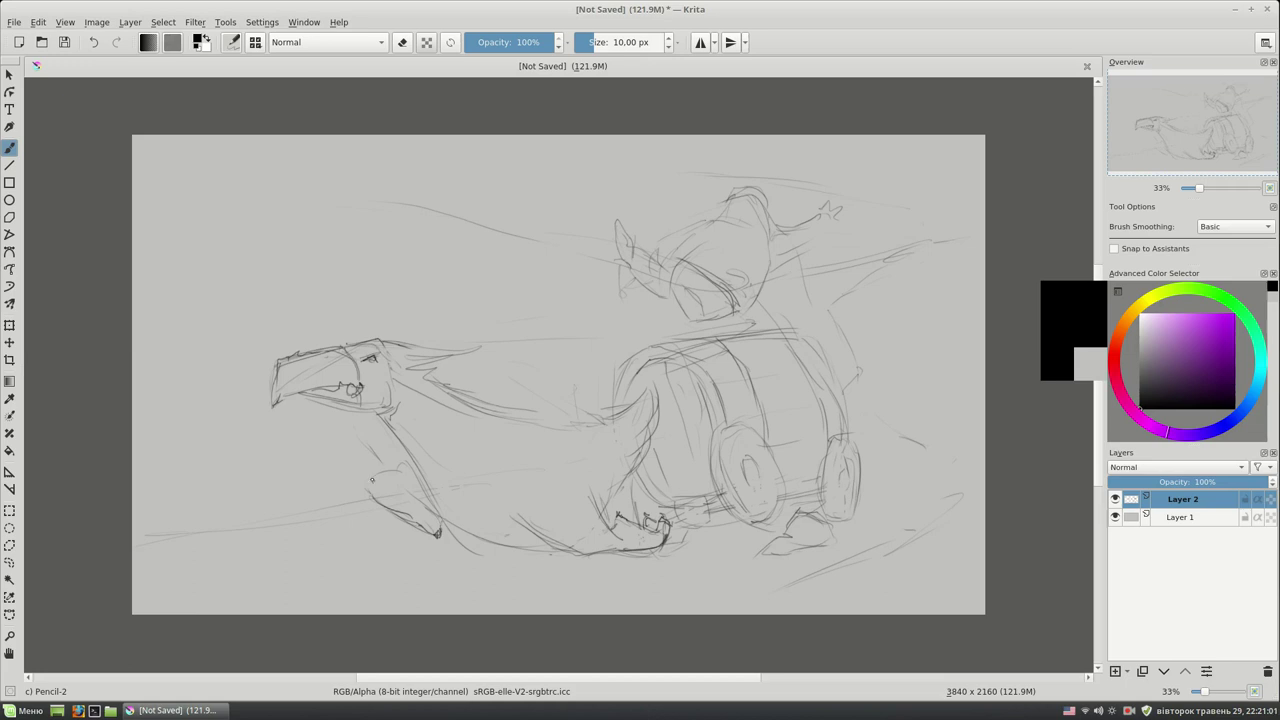
pyautogui.moveTo(397, 469); pyautogui.dragTo(430, 494)
pyautogui.moveTo(406, 471)
pyautogui.mouseDown()
pyautogui.moveTo(366, 478)
pyautogui.moveTo(368, 495)
pyautogui.mouseUp()
pyautogui.rightClick(451, 346)
pyautogui.click(451, 346)
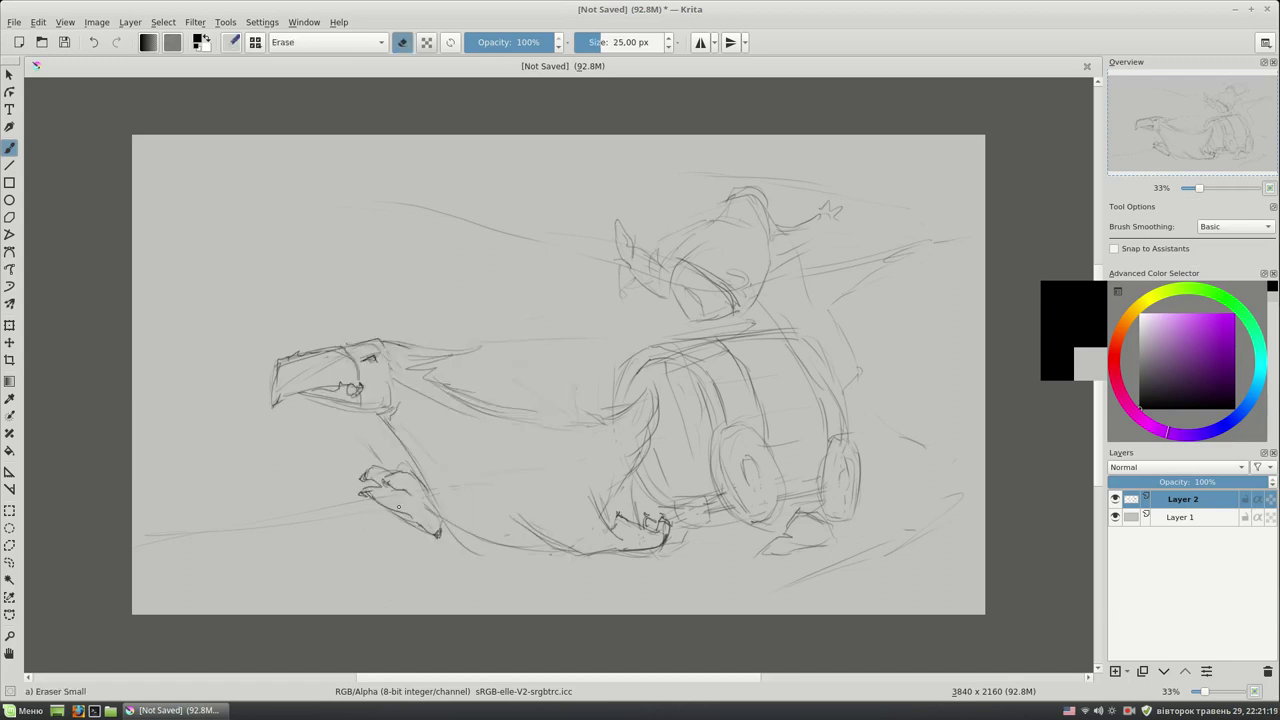
pyautogui.rightClick(562, 407)
pyautogui.click(600, 330)
pyautogui.moveTo(428, 496)
pyautogui.mouseDown()
pyautogui.moveTo(496, 556)
pyautogui.moveTo(560, 553)
pyautogui.mouseUp()
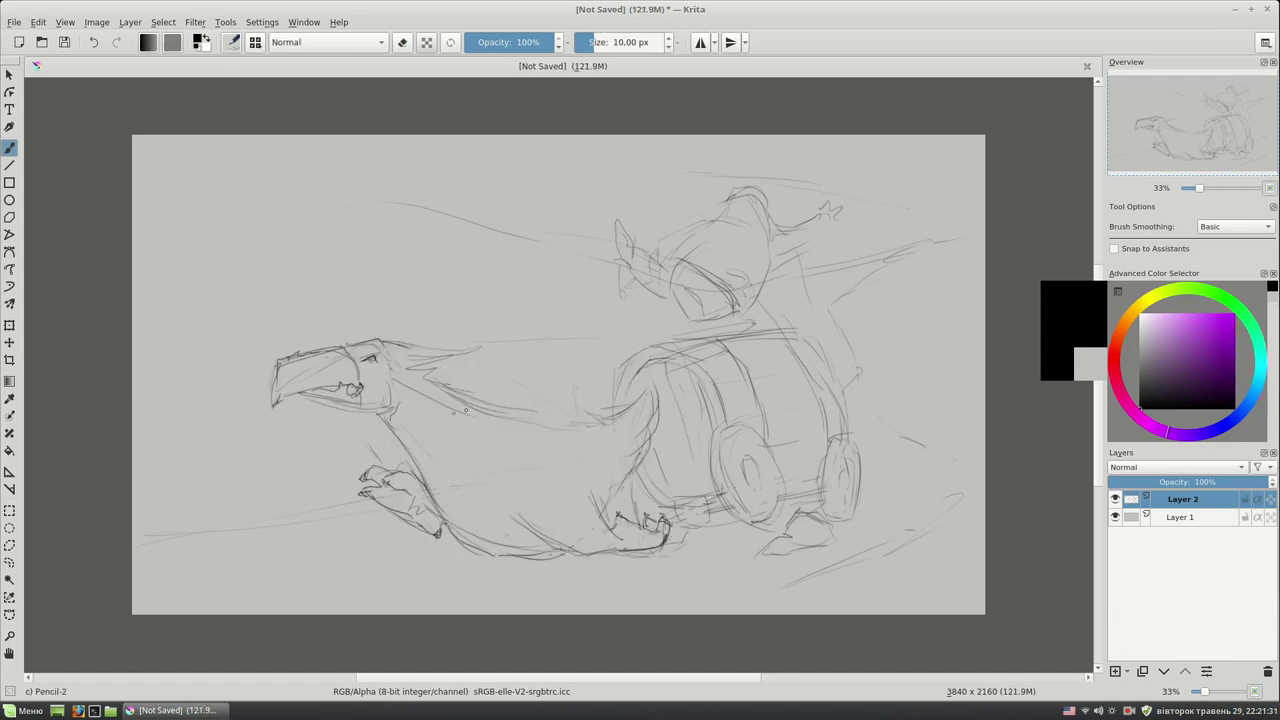
pyautogui.moveTo(453, 412)
pyautogui.mouseDown()
pyautogui.moveTo(440, 466)
pyautogui.moveTo(468, 488)
pyautogui.moveTo(409, 467)
pyautogui.moveTo(436, 450)
pyautogui.mouseUp()
pyautogui.moveTo(450, 386); pyautogui.dragTo(490, 382)
# - Undo the last stray strokes and draw a harness line from creature to cart
pyautogui.rightClick(491, 384)
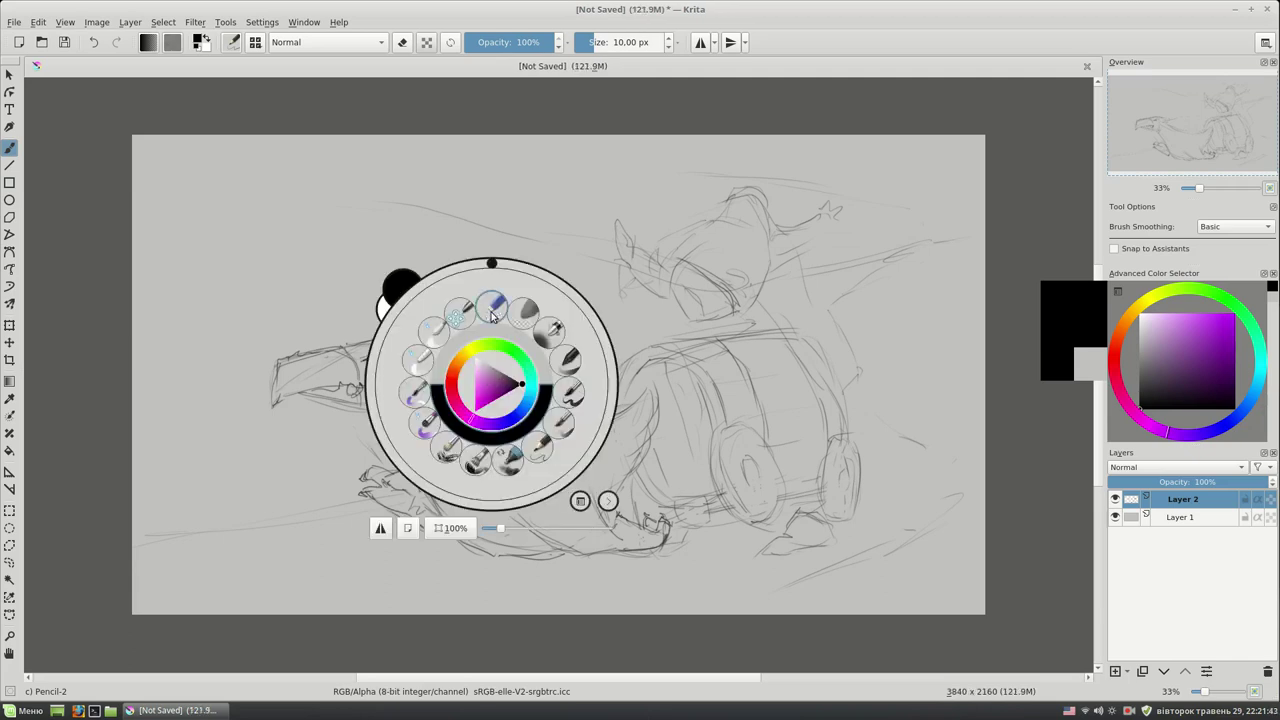
pyautogui.hotkey('ctrl', 'z')
pyautogui.hotkey('ctrl', 'z')
pyautogui.rightClick(584, 325)
pyautogui.click(490, 473)
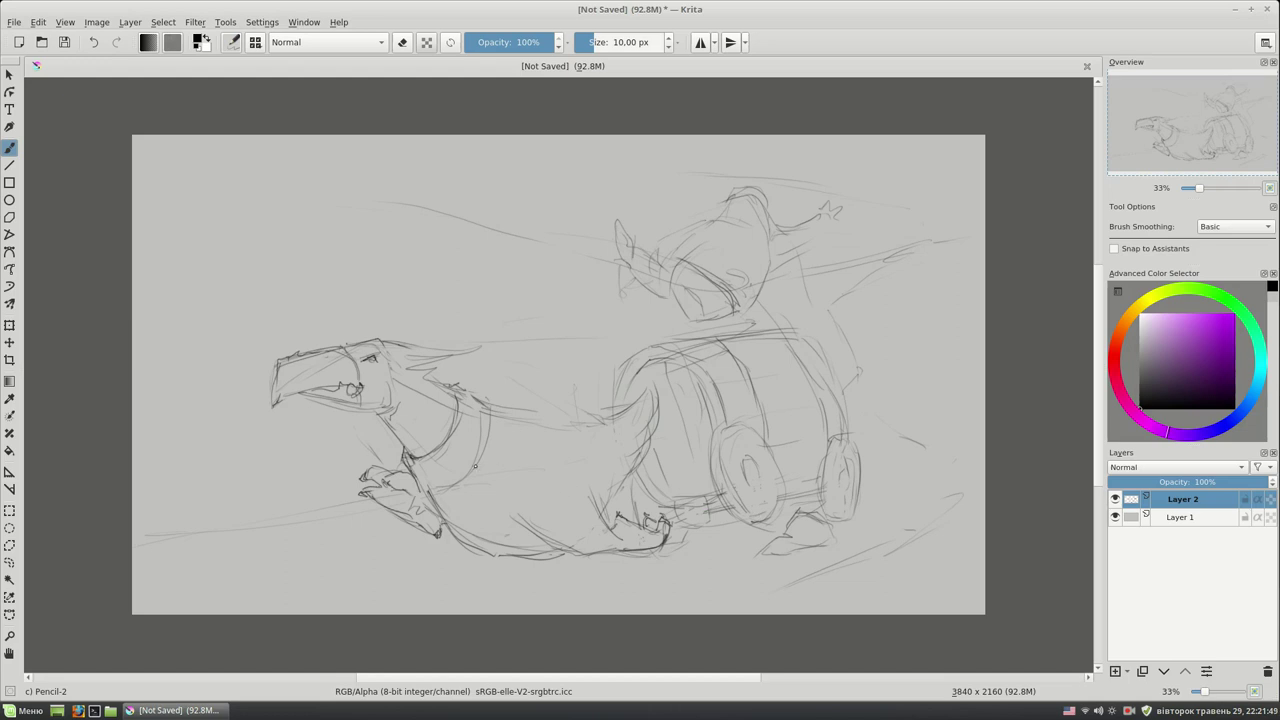
pyautogui.moveTo(470, 459); pyautogui.dragTo(664, 494)
# - Sweep two lines from the neck toward the rider and sketch rocks and ground at lower right
pyautogui.moveTo(366, 390)
pyautogui.mouseDown()
pyautogui.moveTo(512, 377)
pyautogui.moveTo(656, 292)
pyautogui.mouseUp()
pyautogui.moveTo(540, 342); pyautogui.dragTo(646, 308)
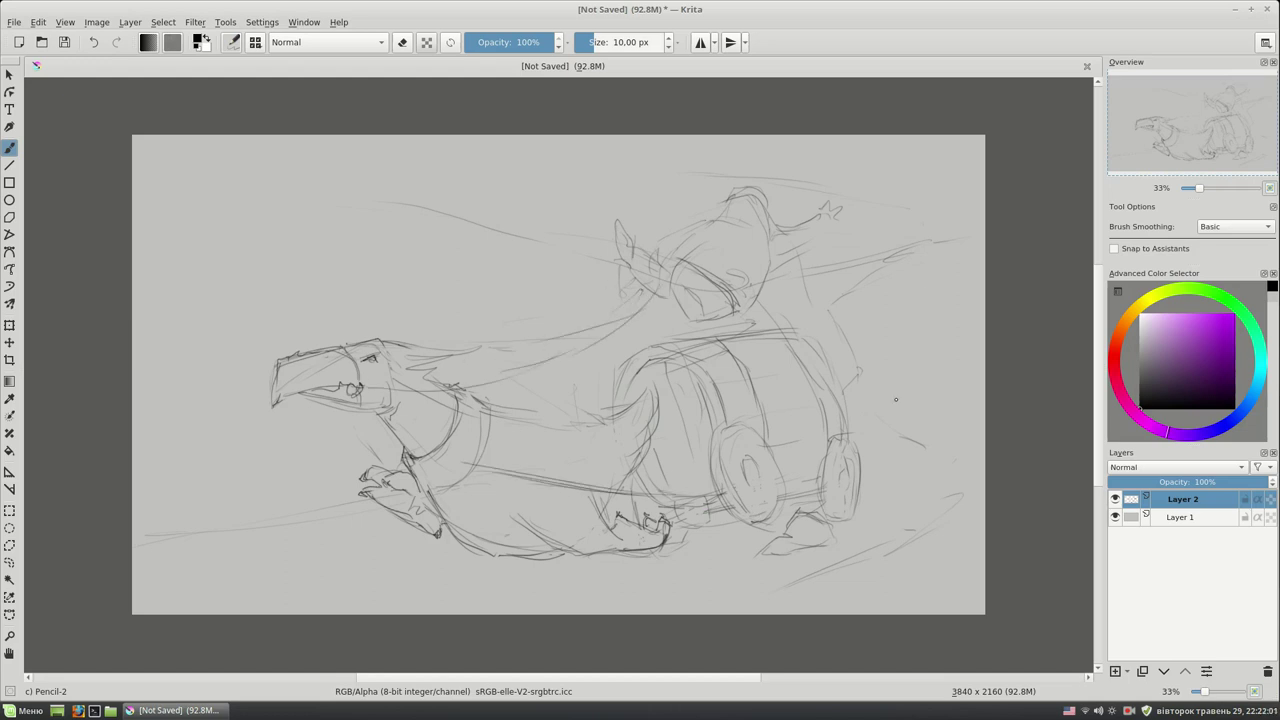
pyautogui.moveTo(858, 544)
pyautogui.mouseDown()
pyautogui.moveTo(926, 512)
pyautogui.moveTo(926, 524)
pyautogui.mouseUp()
pyautogui.moveTo(896, 556); pyautogui.dragTo(972, 502)
pyautogui.moveTo(944, 422)
pyautogui.mouseDown()
pyautogui.moveTo(974, 396)
pyautogui.moveTo(984, 406)
pyautogui.mouseUp()
pyautogui.moveTo(910, 462)
pyautogui.mouseDown()
pyautogui.moveTo(944, 434)
pyautogui.moveTo(940, 488)
pyautogui.mouseUp()
pyautogui.moveTo(960, 484); pyautogui.dragTo(922, 500)
pyautogui.moveTo(852, 566); pyautogui.dragTo(672, 606)
pyautogui.moveTo(956, 540)
pyautogui.mouseDown()
pyautogui.moveTo(894, 590)
pyautogui.moveTo(882, 572)
pyautogui.mouseUp()
pyautogui.moveTo(878, 598); pyautogui.dragTo(924, 592)
# - Sketch a rock and ground lines left of the claws, and refine the belly and neck
pyautogui.moveTo(374, 512); pyautogui.dragTo(296, 520)
pyautogui.moveTo(232, 474); pyautogui.dragTo(296, 522)
pyautogui.moveTo(174, 538); pyautogui.dragTo(244, 530)
pyautogui.moveTo(214, 470); pyautogui.dragTo(318, 488)
pyautogui.moveTo(290, 484)
pyautogui.mouseDown()
pyautogui.moveTo(344, 520)
pyautogui.moveTo(222, 534)
pyautogui.mouseUp()
pyautogui.moveTo(234, 532); pyautogui.dragTo(166, 536)
pyautogui.moveTo(500, 410)
pyautogui.mouseDown()
pyautogui.moveTo(596, 438)
pyautogui.moveTo(642, 398)
pyautogui.moveTo(618, 494)
pyautogui.mouseUp()
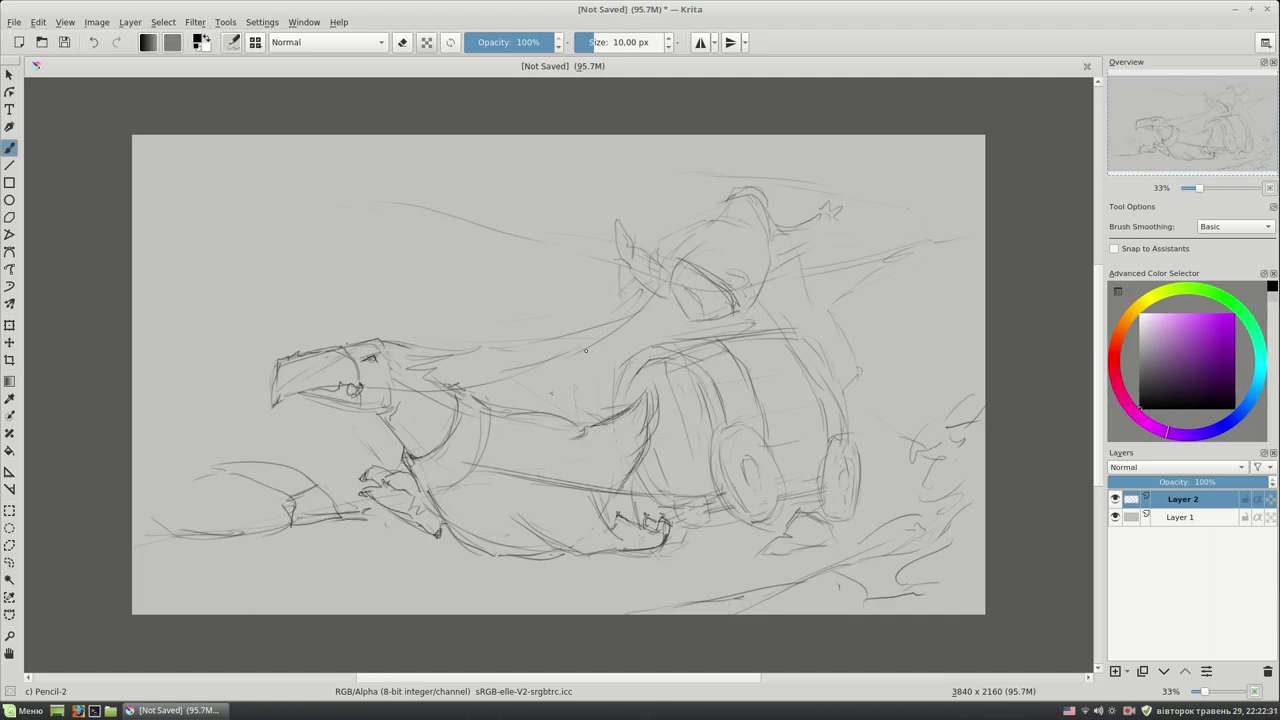
# - Draw a large fanning wing shape at the right, with a curved tip
pyautogui.moveTo(696, 318); pyautogui.dragTo(686, 338)
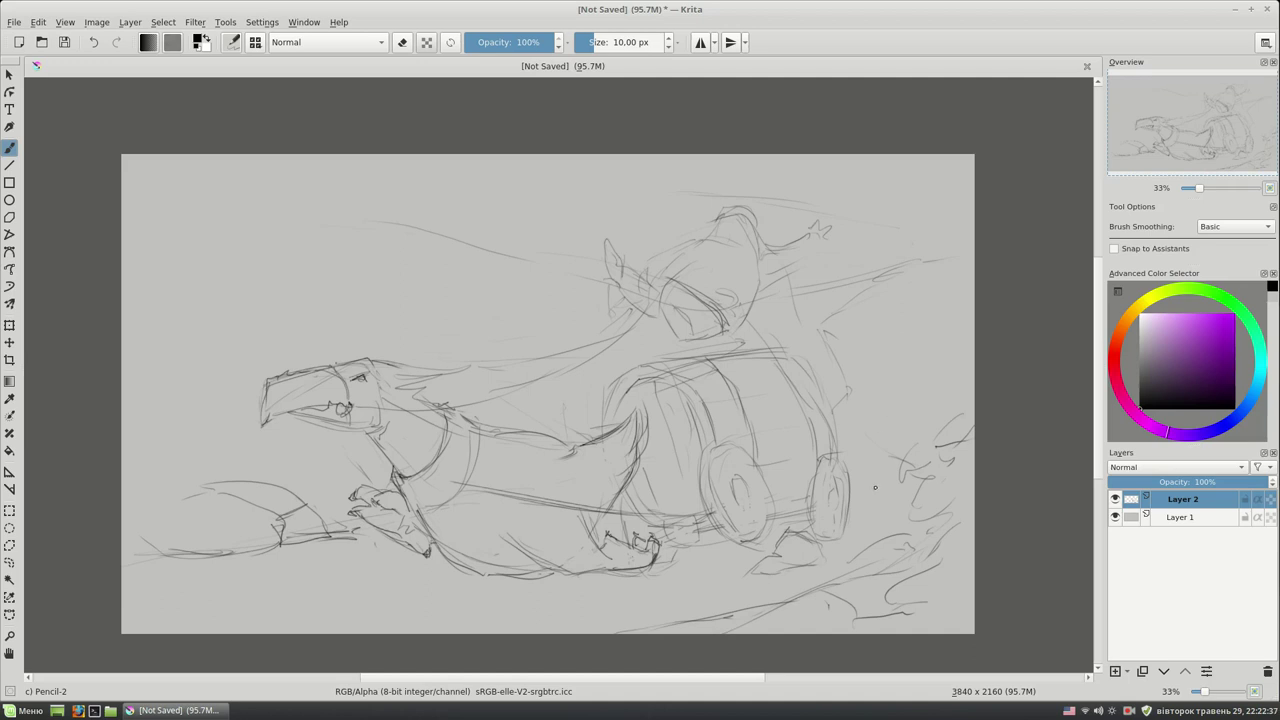
pyautogui.moveTo(866, 322)
pyautogui.mouseDown()
pyautogui.moveTo(848, 366)
pyautogui.moveTo(916, 452)
pyautogui.mouseUp()
pyautogui.moveTo(866, 342); pyautogui.dragTo(956, 270)
pyautogui.moveTo(870, 314)
pyautogui.mouseDown()
pyautogui.moveTo(966, 270)
pyautogui.moveTo(822, 334)
pyautogui.mouseUp()
pyautogui.moveTo(828, 342)
pyautogui.mouseDown()
pyautogui.moveTo(814, 390)
pyautogui.moveTo(966, 272)
pyautogui.moveTo(874, 340)
pyautogui.mouseUp()
pyautogui.moveTo(872, 312); pyautogui.dragTo(896, 384)
pyautogui.moveTo(930, 190); pyautogui.dragTo(964, 300)
# - Sketch tree trunks and foliage strokes across the upper left and middle background
pyautogui.moveTo(662, 244); pyautogui.dragTo(670, 168)
pyautogui.moveTo(606, 232); pyautogui.dragTo(612, 156)
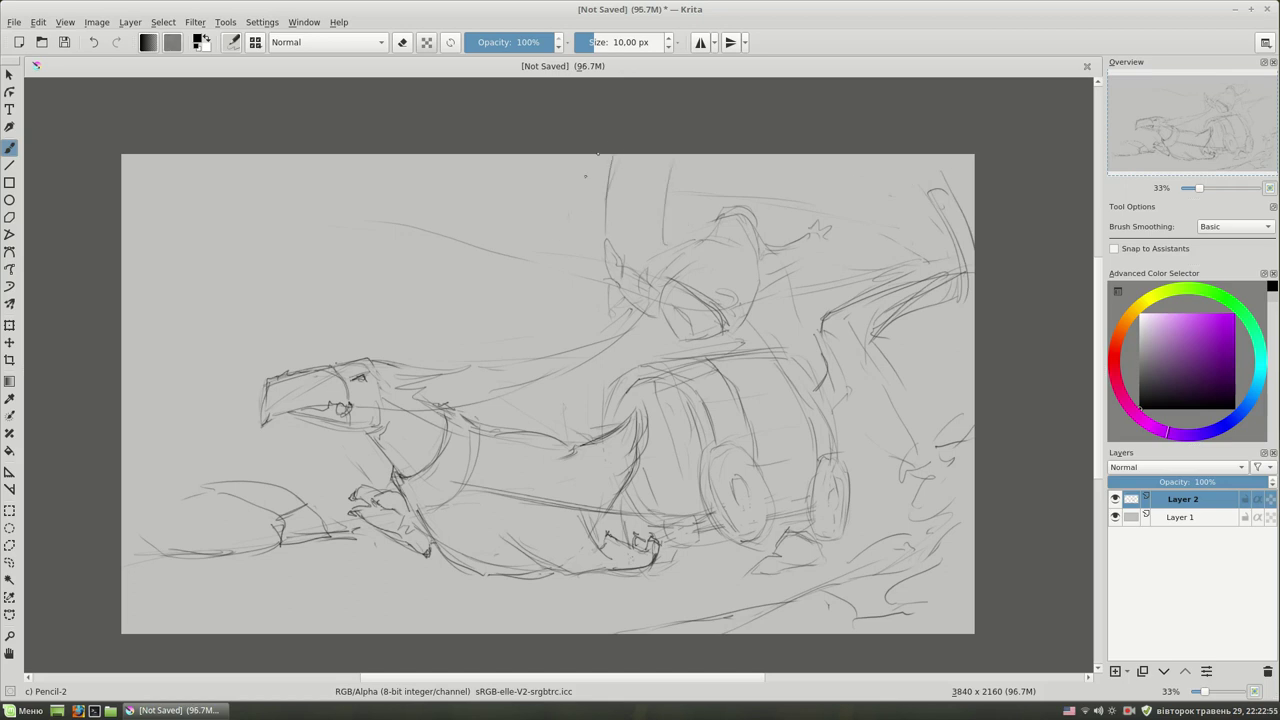
pyautogui.moveTo(334, 214); pyautogui.dragTo(280, 216)
pyautogui.moveTo(440, 226); pyautogui.dragTo(442, 166)
pyautogui.moveTo(458, 222); pyautogui.dragTo(454, 156)
pyautogui.moveTo(168, 242); pyautogui.dragTo(312, 212)
pyautogui.moveTo(436, 236); pyautogui.dragTo(434, 178)
pyautogui.moveTo(446, 210)
pyautogui.mouseDown()
pyautogui.moveTo(520, 312)
pyautogui.moveTo(596, 318)
pyautogui.mouseUp()
pyautogui.moveTo(422, 262); pyautogui.dragTo(470, 342)
pyautogui.moveTo(518, 284); pyautogui.dragTo(514, 336)
# - Add branches, more foliage and further trunks along the top, out to the upper right
pyautogui.moveTo(346, 256); pyautogui.dragTo(394, 262)
pyautogui.moveTo(256, 298); pyautogui.dragTo(280, 280)
pyautogui.moveTo(142, 212); pyautogui.dragTo(185, 219)
pyautogui.moveTo(520, 222); pyautogui.dragTo(552, 158)
pyautogui.moveTo(590, 206); pyautogui.dragTo(584, 156)
pyautogui.moveTo(700, 202); pyautogui.dragTo(714, 156)
pyautogui.moveTo(838, 198); pyautogui.dragTo(818, 158)
pyautogui.moveTo(868, 226); pyautogui.dragTo(866, 158)
pyautogui.moveTo(900, 240); pyautogui.dragTo(918, 241)
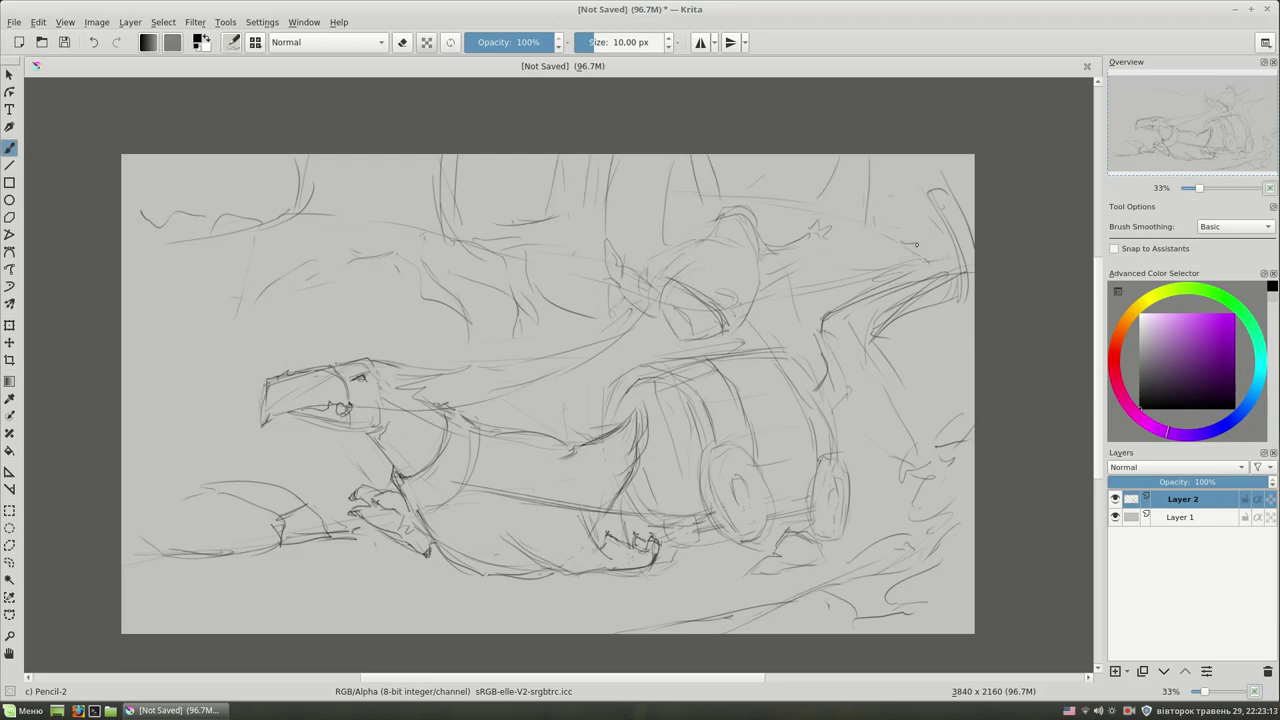
pyautogui.moveTo(930, 186); pyautogui.dragTo(919, 156)
# - Add ground strokes at the lower left and to the right of the cart
pyautogui.moveTo(338, 572); pyautogui.dragTo(322, 590)
pyautogui.moveTo(434, 588); pyautogui.dragTo(460, 600)
pyautogui.moveTo(776, 554); pyautogui.dragTo(748, 574)
pyautogui.moveTo(786, 532)
pyautogui.mouseDown()
pyautogui.moveTo(770, 552)
pyautogui.moveTo(777, 541)
pyautogui.mouseUp()
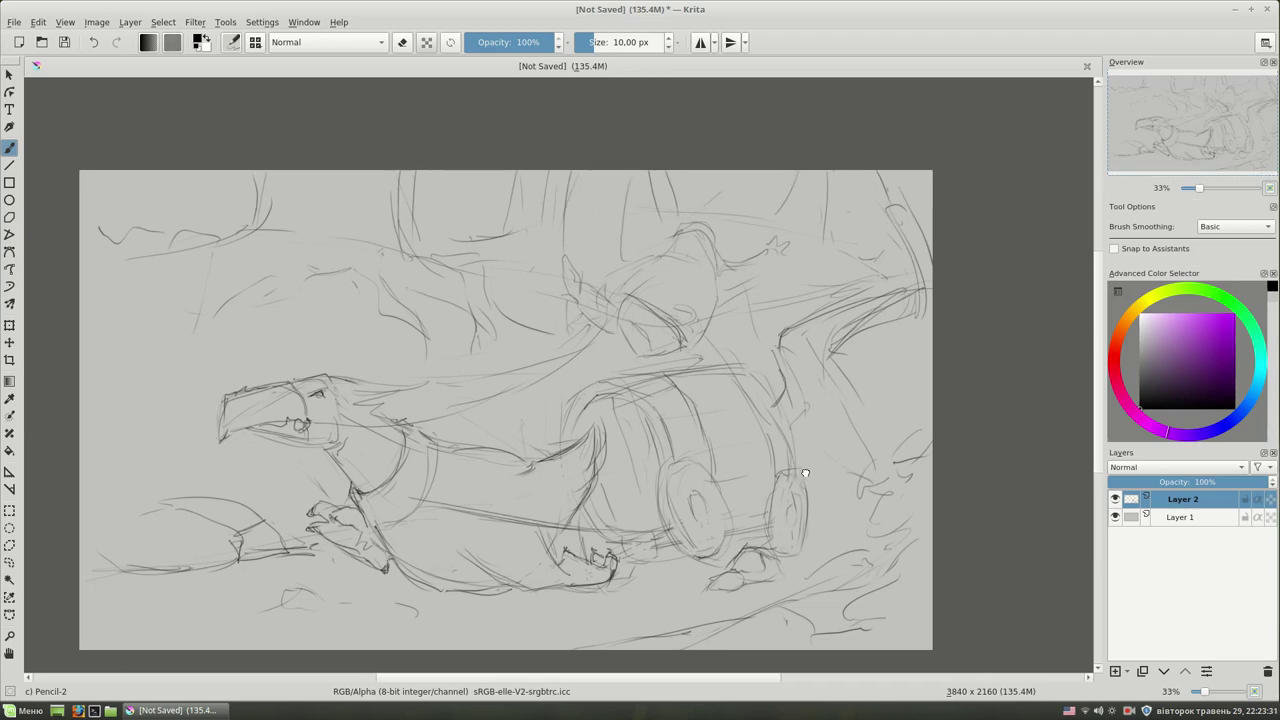
# - Sketch the rider's face oval, head outline and raised arm
pyautogui.scroll(2, 852, 298)
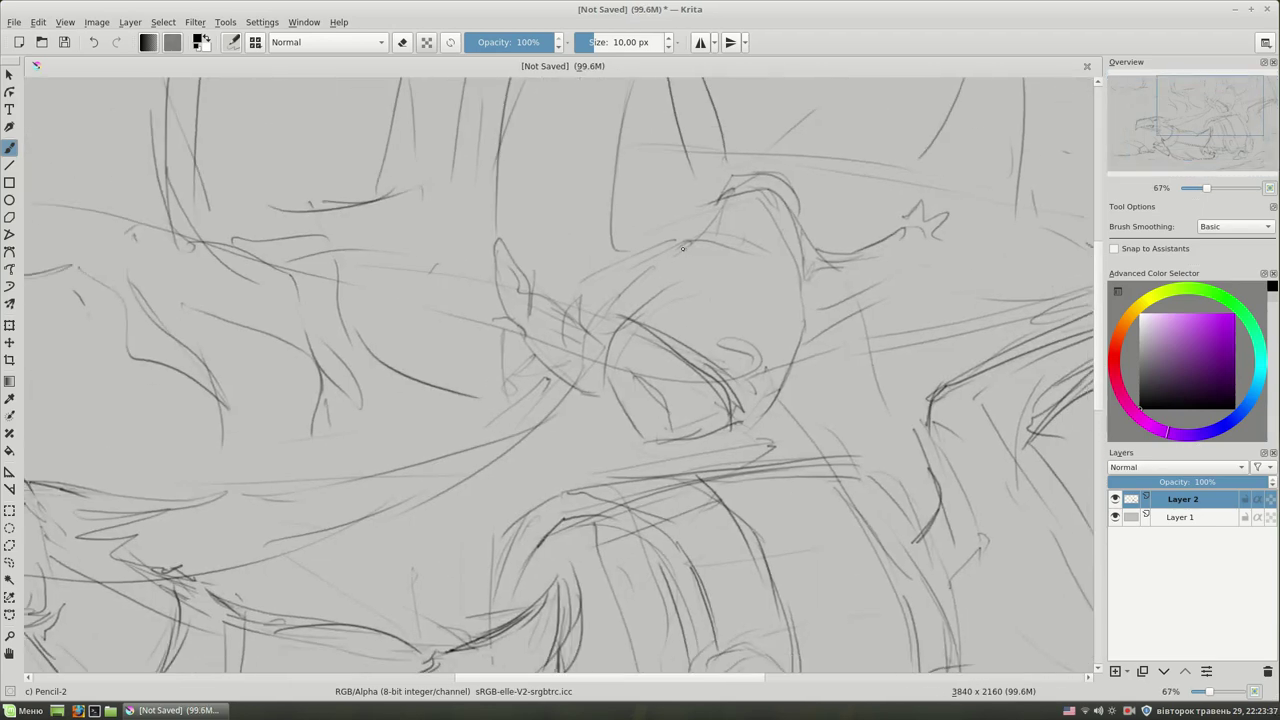
pyautogui.moveTo(642, 298)
pyautogui.mouseDown()
pyautogui.moveTo(690, 350)
pyautogui.moveTo(696, 300)
pyautogui.moveTo(752, 382)
pyautogui.mouseUp()
pyautogui.moveTo(640, 300); pyautogui.dragTo(606, 298)
pyautogui.moveTo(793, 258); pyautogui.dragTo(900, 232)
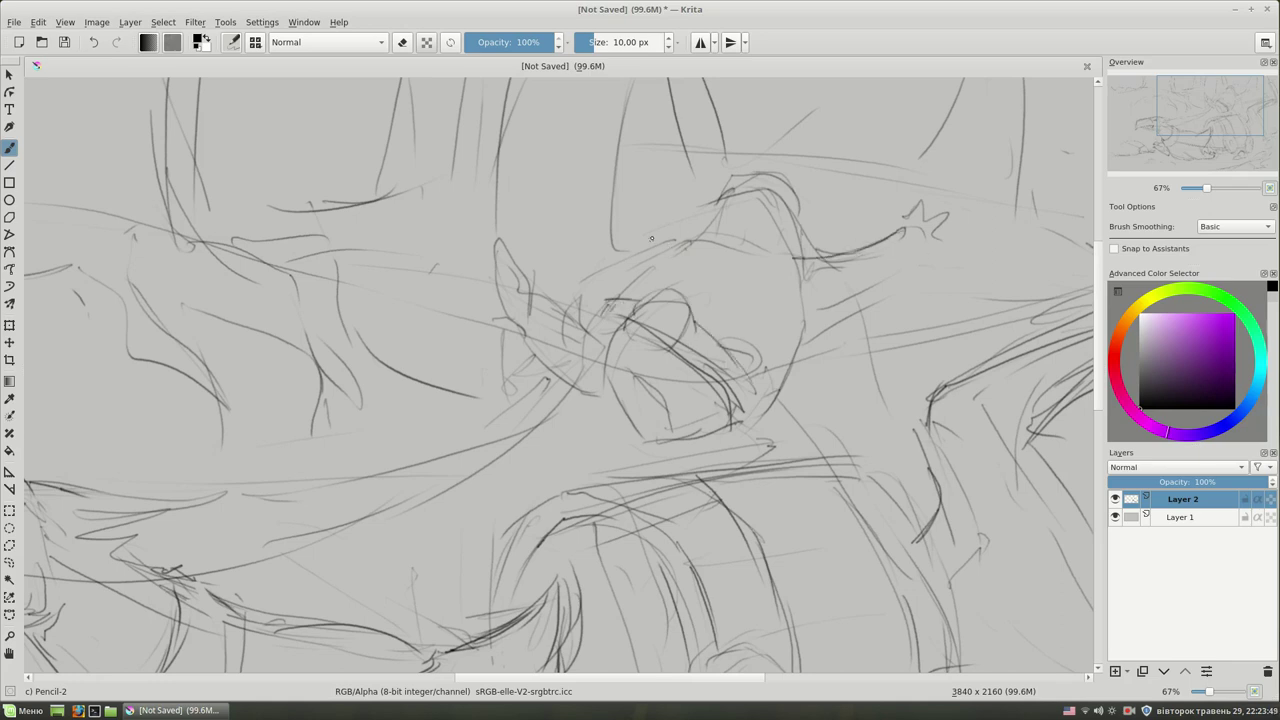
pyautogui.moveTo(578, 300)
pyautogui.mouseDown()
pyautogui.moveTo(594, 352)
pyautogui.moveTo(608, 330)
pyautogui.mouseUp()
pyautogui.moveTo(582, 292)
pyautogui.mouseDown()
pyautogui.moveTo(636, 248)
pyautogui.moveTo(684, 236)
pyautogui.mouseUp()
pyautogui.moveTo(640, 272); pyautogui.dragTo(676, 252)
pyautogui.moveTo(602, 304)
pyautogui.mouseDown()
pyautogui.moveTo(610, 321)
pyautogui.moveTo(584, 350)
pyautogui.moveTo(596, 350)
pyautogui.mouseUp()
# - Draw the rider's eye loop, chin, cheek and ear, darkening the face contour
pyautogui.moveTo(566, 334); pyautogui.dragTo(544, 356)
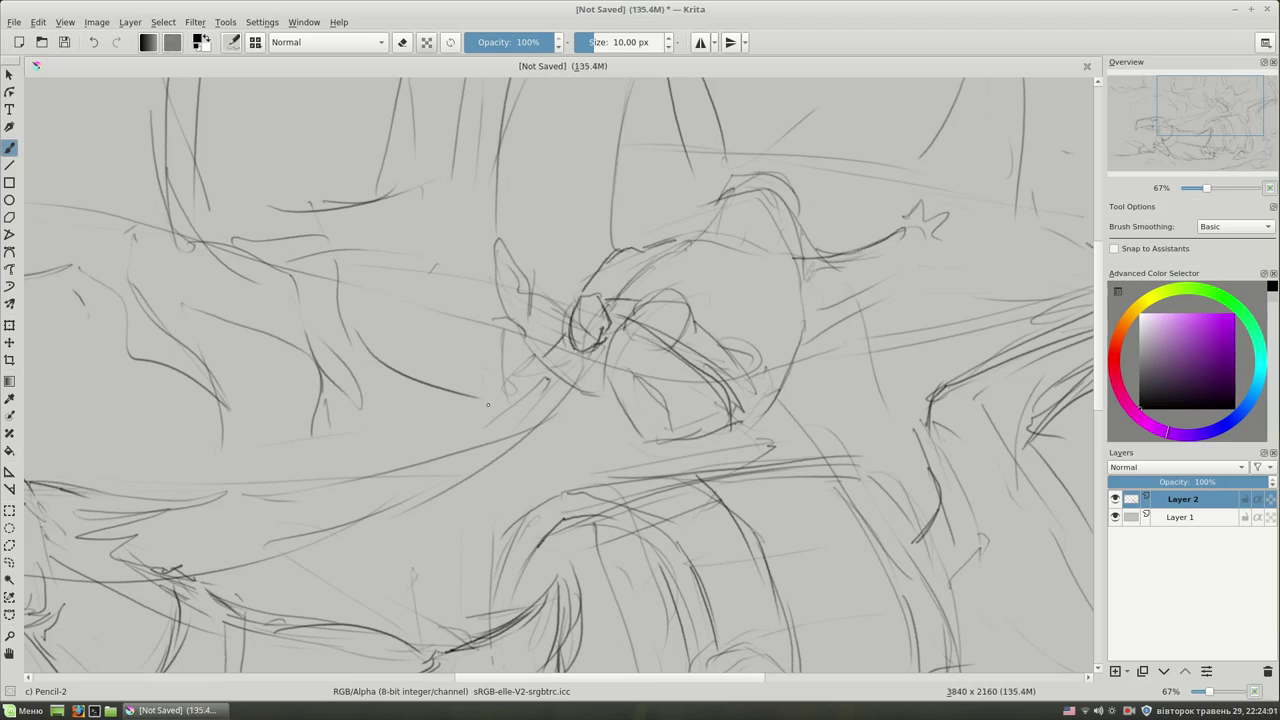
pyautogui.moveTo(744, 357); pyautogui.dragTo(722, 344)
pyautogui.moveTo(602, 365); pyautogui.dragTo(606, 390)
pyautogui.moveTo(604, 360); pyautogui.dragTo(652, 398)
pyautogui.moveTo(640, 414); pyautogui.dragTo(664, 438)
pyautogui.moveTo(608, 356)
pyautogui.mouseDown()
pyautogui.moveTo(652, 398)
pyautogui.moveTo(642, 440)
pyautogui.mouseUp()
pyautogui.moveTo(498, 238); pyautogui.dragTo(512, 292)
pyautogui.moveTo(508, 238)
pyautogui.mouseDown()
pyautogui.moveTo(516, 332)
pyautogui.moveTo(520, 274)
pyautogui.moveTo(540, 288)
pyautogui.mouseUp()
pyautogui.moveTo(641, 371)
pyautogui.mouseDown()
pyautogui.moveTo(672, 406)
pyautogui.moveTo(740, 406)
pyautogui.mouseUp()
pyautogui.moveTo(534, 269)
pyautogui.mouseDown()
pyautogui.moveTo(562, 302)
pyautogui.moveTo(524, 330)
pyautogui.moveTo(600, 400)
pyautogui.mouseUp()
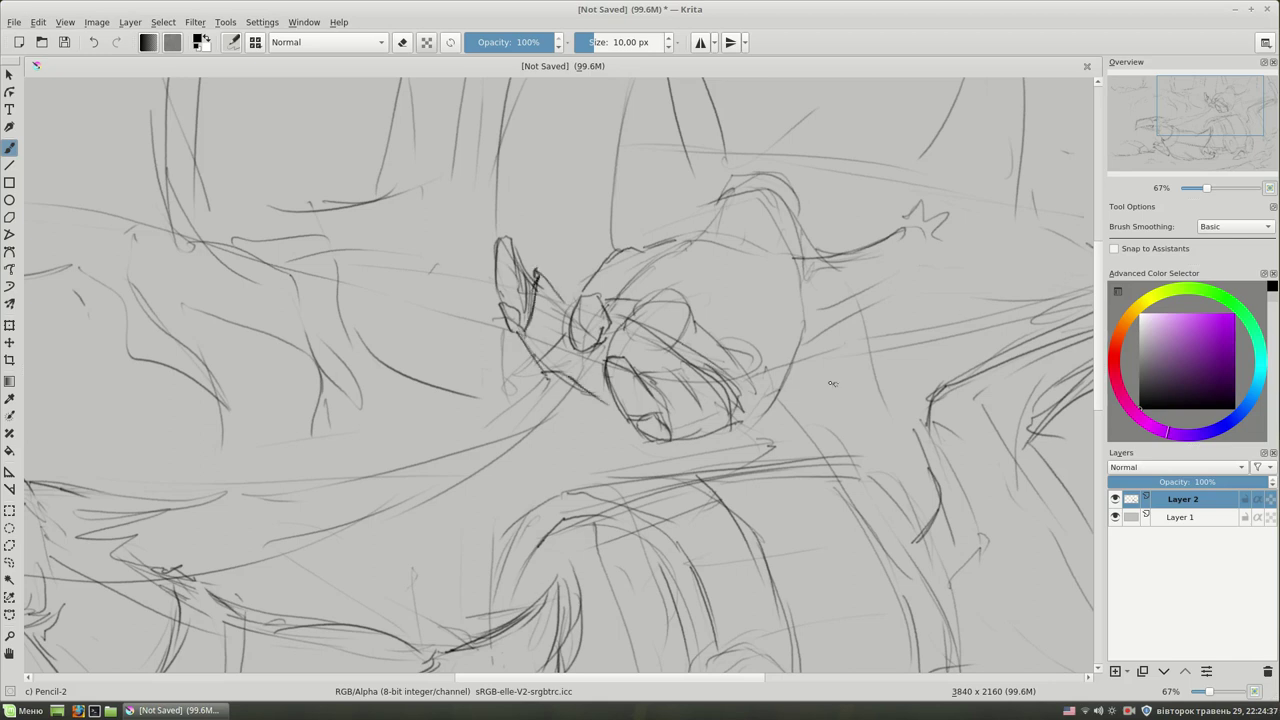
# - Erase stray lines around the hat oval with Eraser Small, then return to Pencil-2
pyautogui.moveTo(944, 331); pyautogui.dragTo(826, 381)
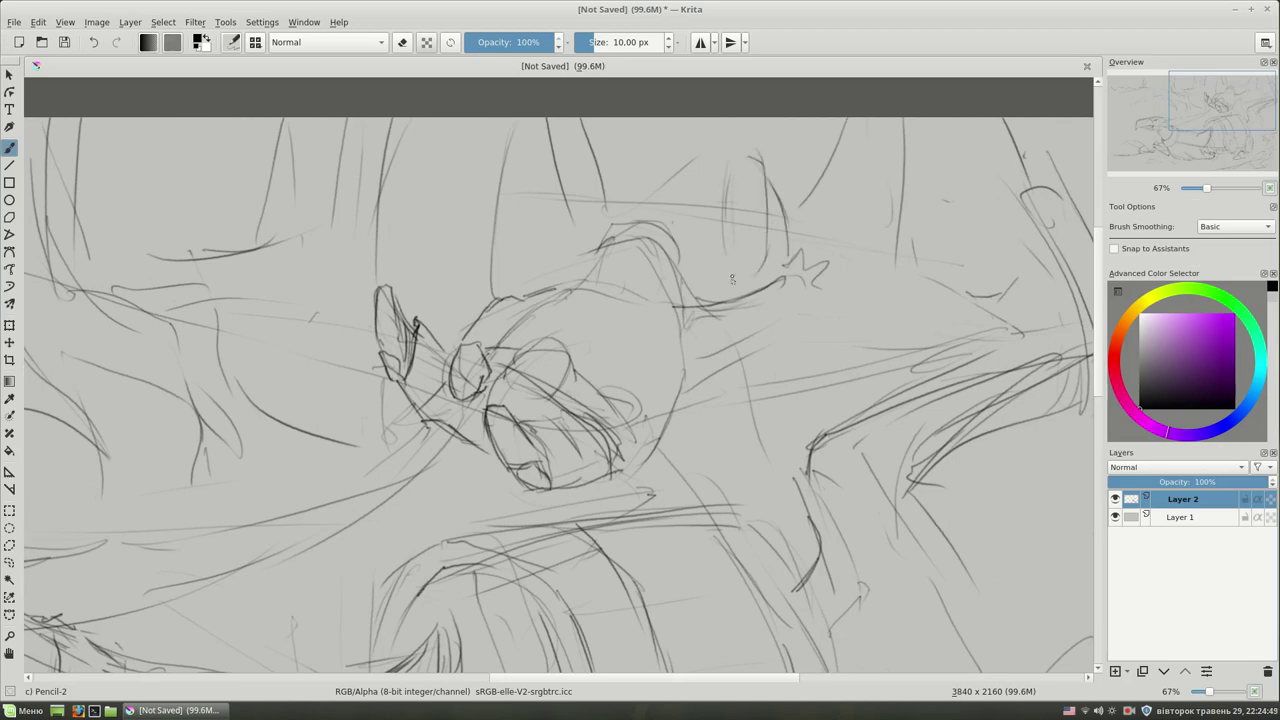
pyautogui.moveTo(754, 189); pyautogui.dragTo(770, 250)
pyautogui.rightClick(784, 220)
pyautogui.click(745, 147)
pyautogui.moveTo(750, 160); pyautogui.dragTo(740, 266)
pyautogui.rightClick(766, 224)
pyautogui.click(766, 143)
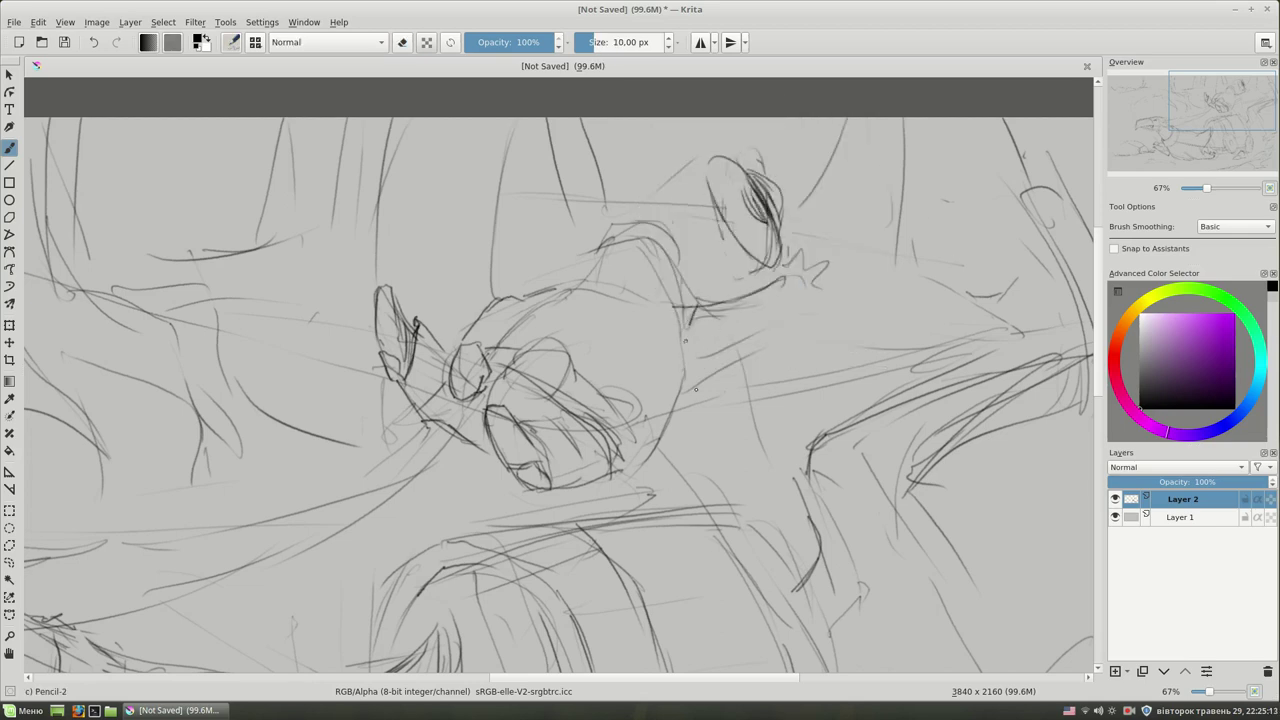
# - Sketch the rider's body lines, raised-arm detail and an eye on the face
pyautogui.moveTo(641, 302)
pyautogui.mouseDown()
pyautogui.moveTo(606, 410)
pyautogui.moveTo(672, 450)
pyautogui.mouseUp()
pyautogui.moveTo(628, 412); pyautogui.dragTo(665, 455)
pyautogui.moveTo(522, 296); pyautogui.dragTo(547, 290)
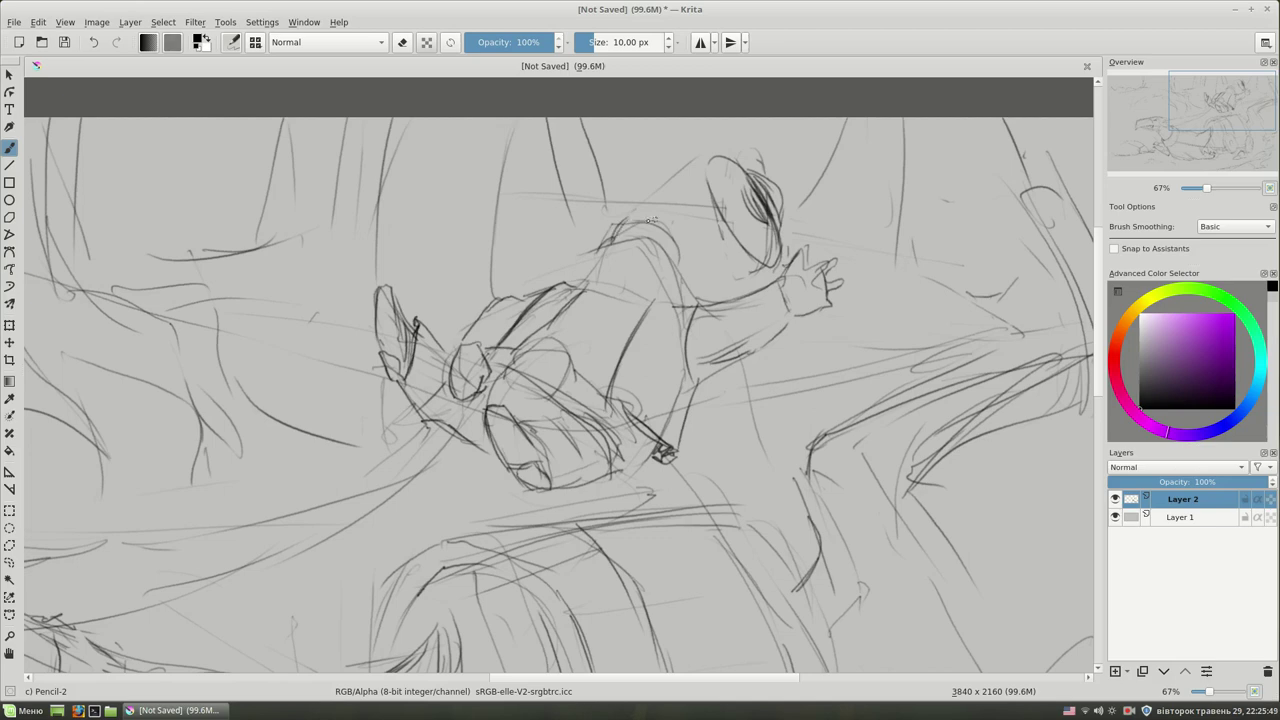
pyautogui.moveTo(683, 268); pyautogui.dragTo(693, 295)
pyautogui.press('e')
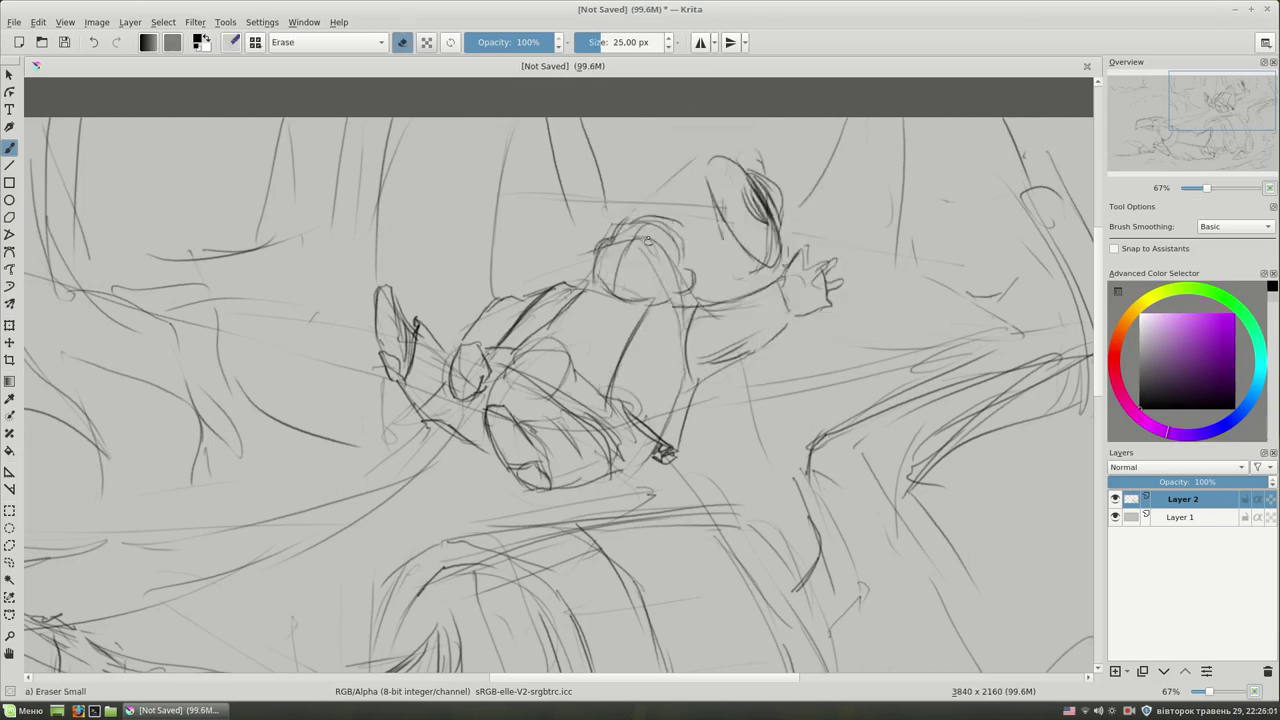
pyautogui.rightClick(720, 222)
pyautogui.click(767, 307)
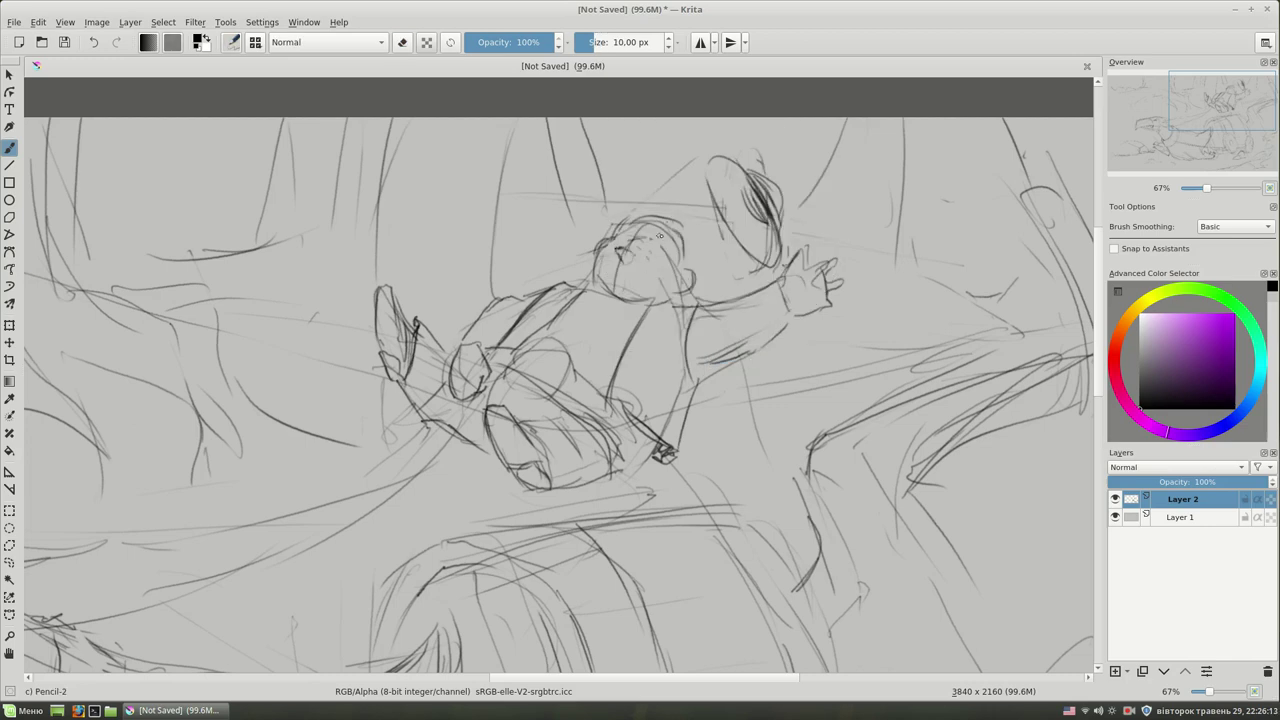
pyautogui.moveTo(647, 242); pyautogui.dragTo(651, 245)
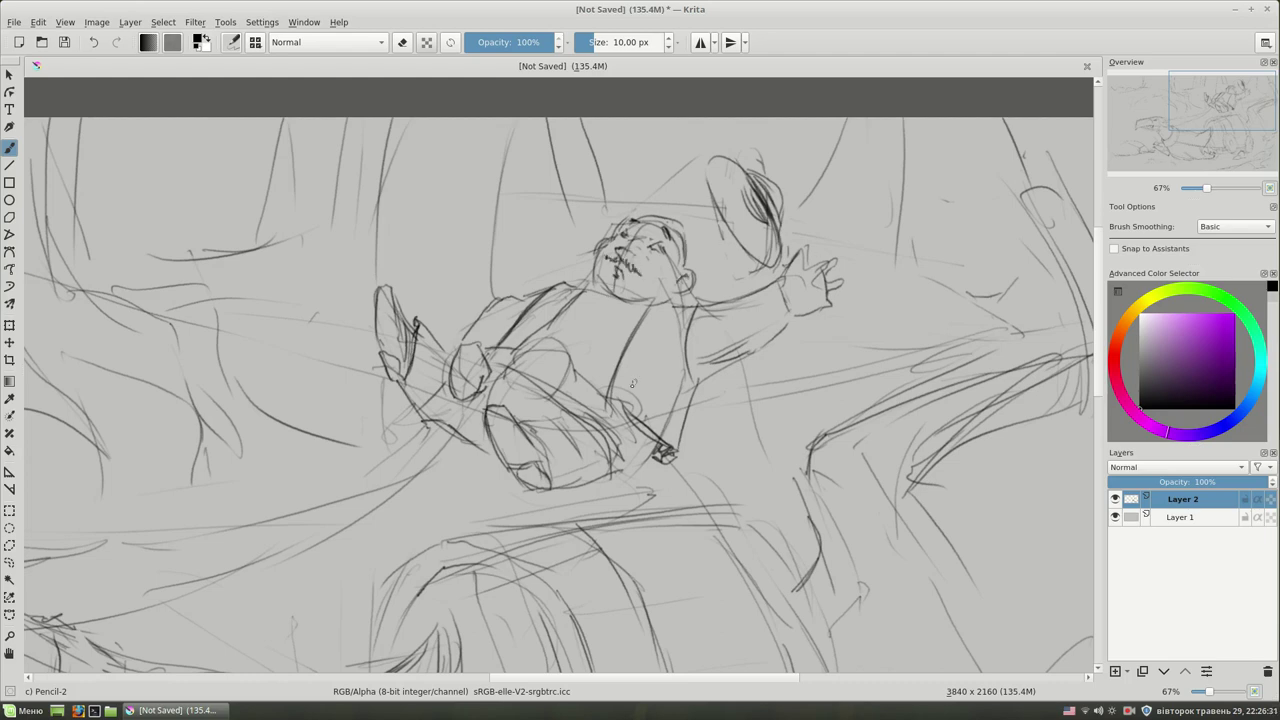
# - Zoom out to 33% and centre the whole drawing in view
pyautogui.press('e')
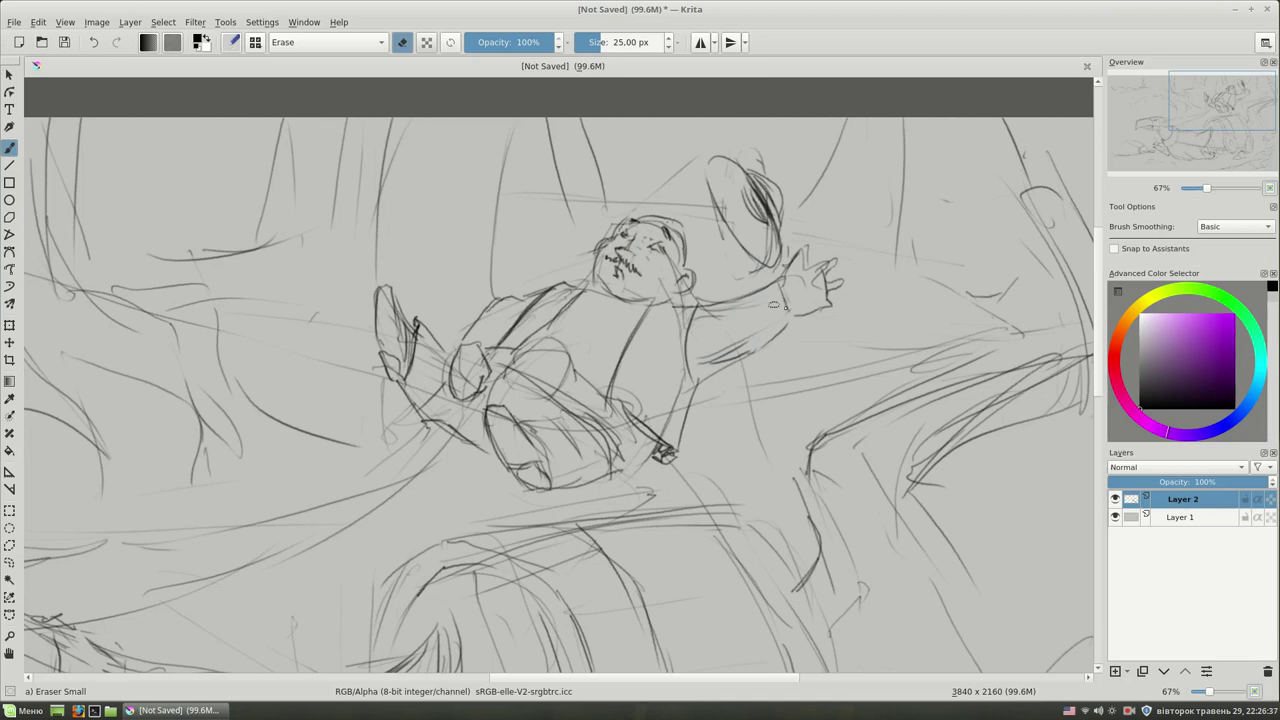
pyautogui.press('/')
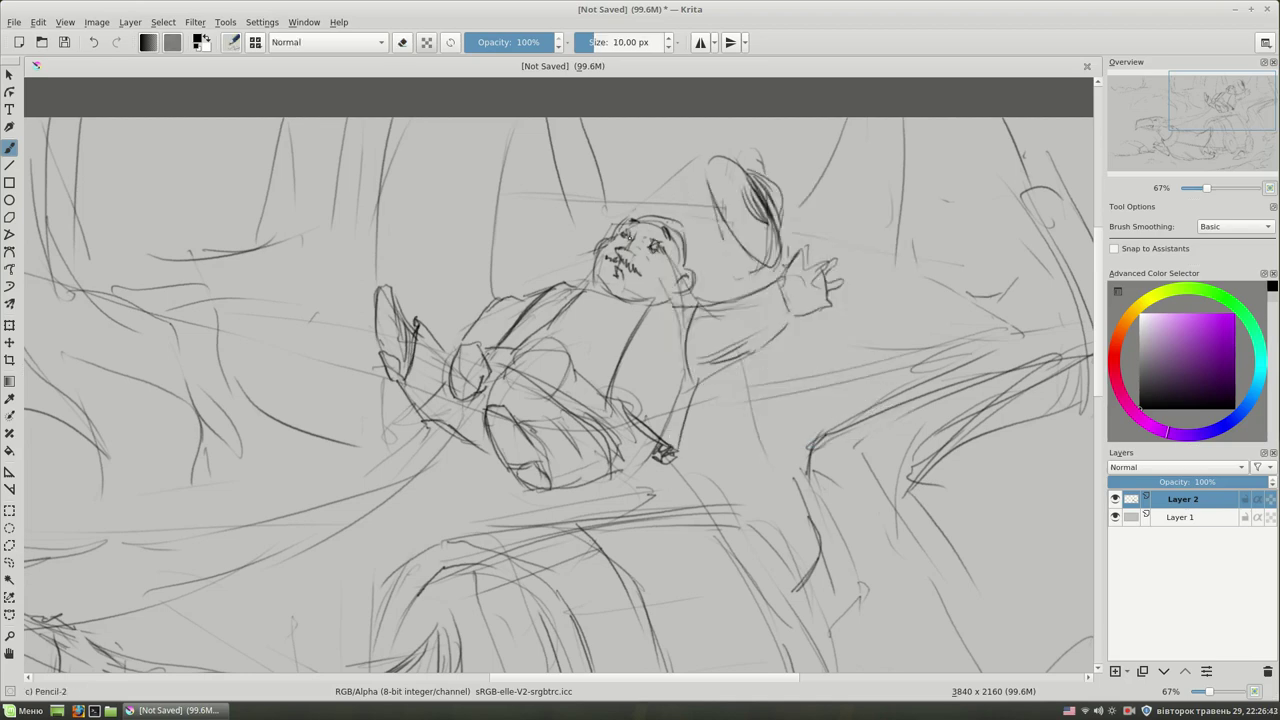
pyautogui.press('-')
pyautogui.press('-')
pyautogui.moveTo(627, 492); pyautogui.dragTo(760, 373)
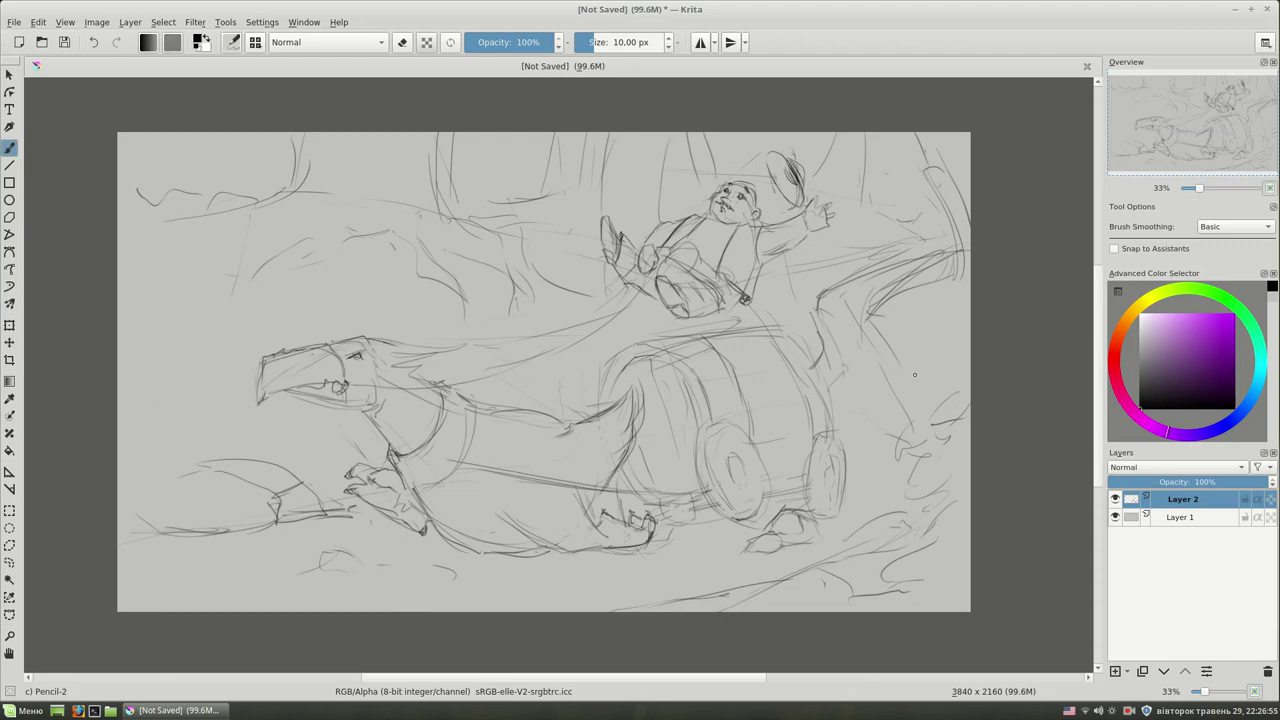
# - Zoom to 50% and firm up the cart's right wheel, undoing one bad stroke
pyautogui.moveTo(829, 522); pyautogui.dragTo(825, 502)
pyautogui.press('+')
pyautogui.moveTo(773, 457); pyautogui.dragTo(747, 417)
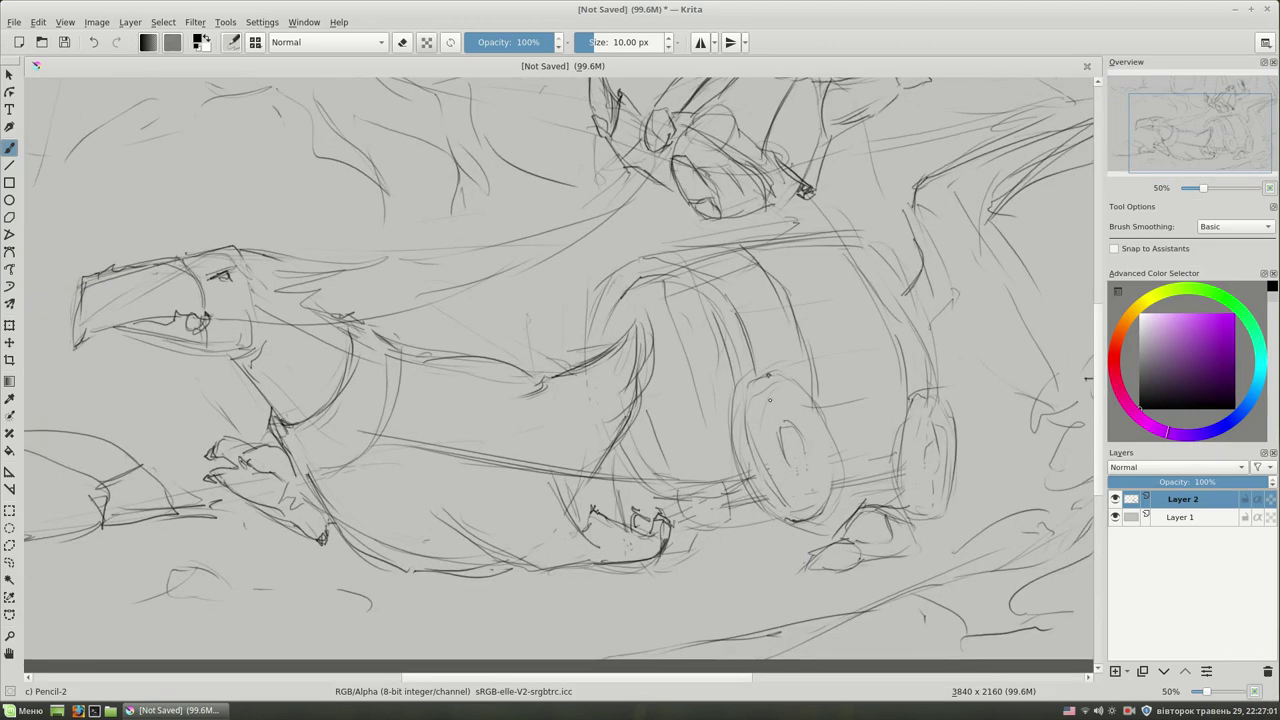
pyautogui.moveTo(801, 443); pyautogui.dragTo(752, 462)
pyautogui.hotkey('ctrl', 'z')
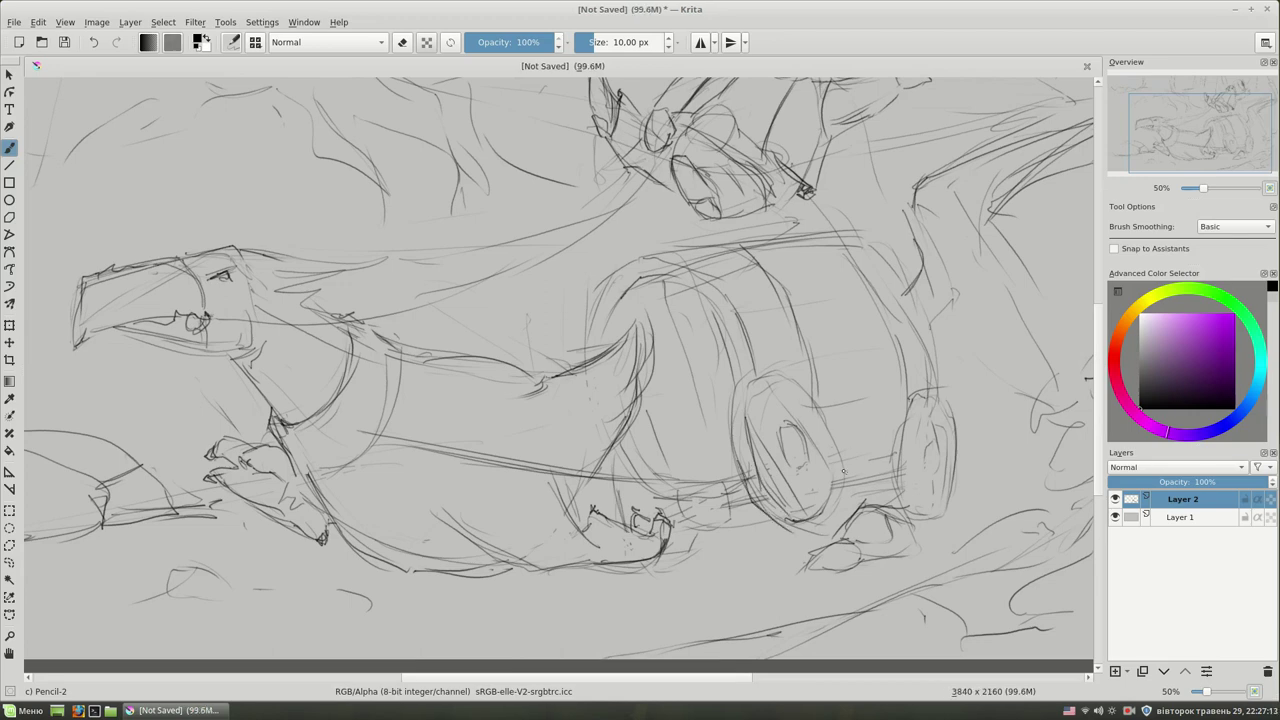
pyautogui.moveTo(838, 466); pyautogui.dragTo(832, 471)
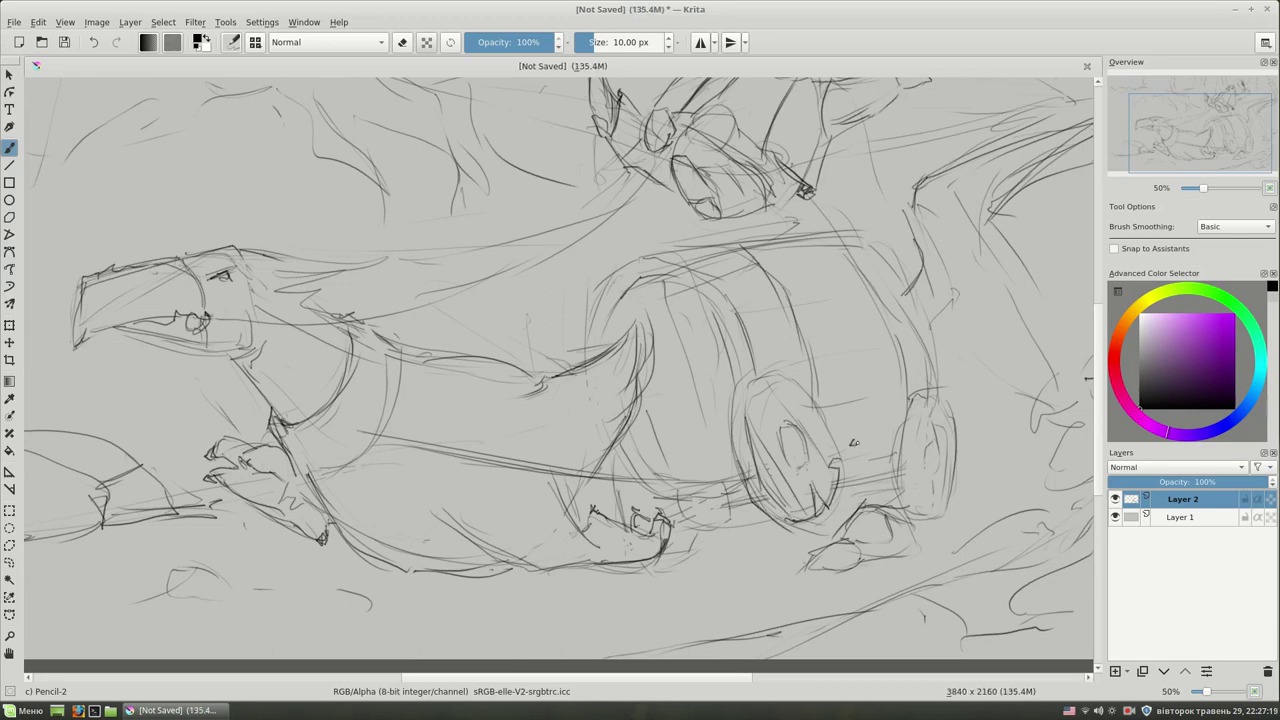
pyautogui.rightClick(822, 502)
pyautogui.click(822, 512)
pyautogui.rightClick(822, 524)
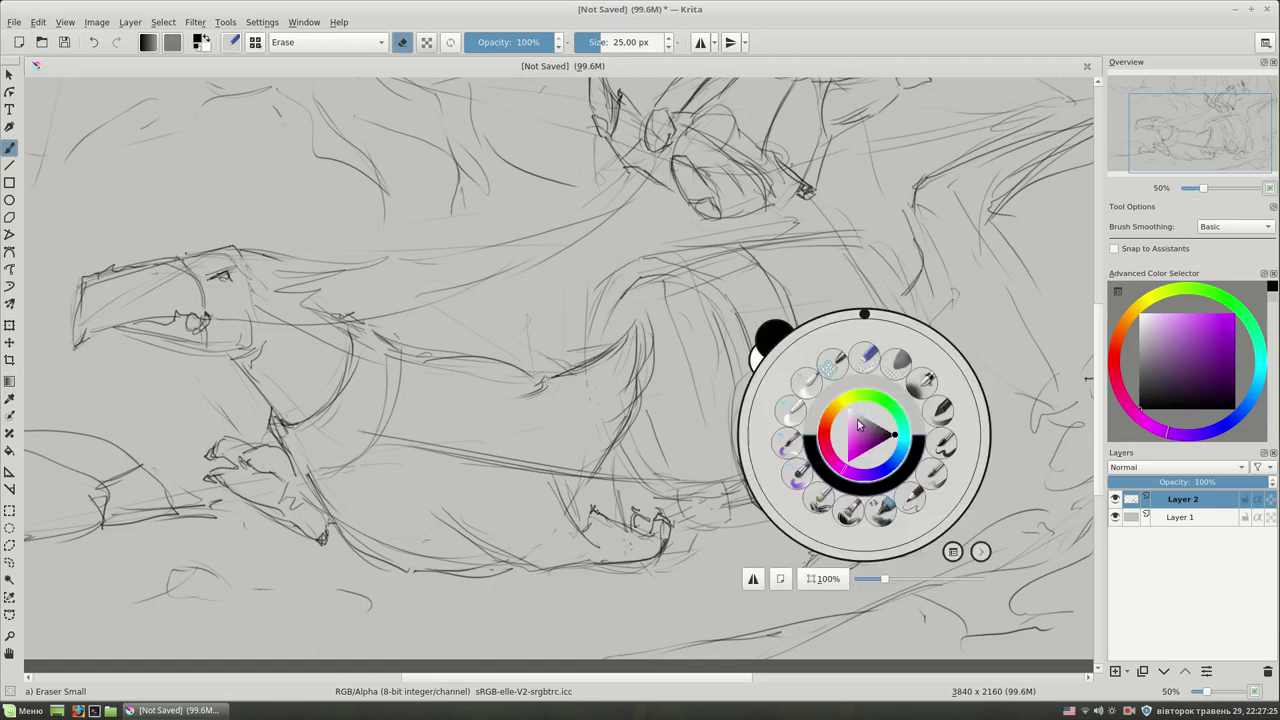
pyautogui.click(822, 524)
pyautogui.click(764, 385)
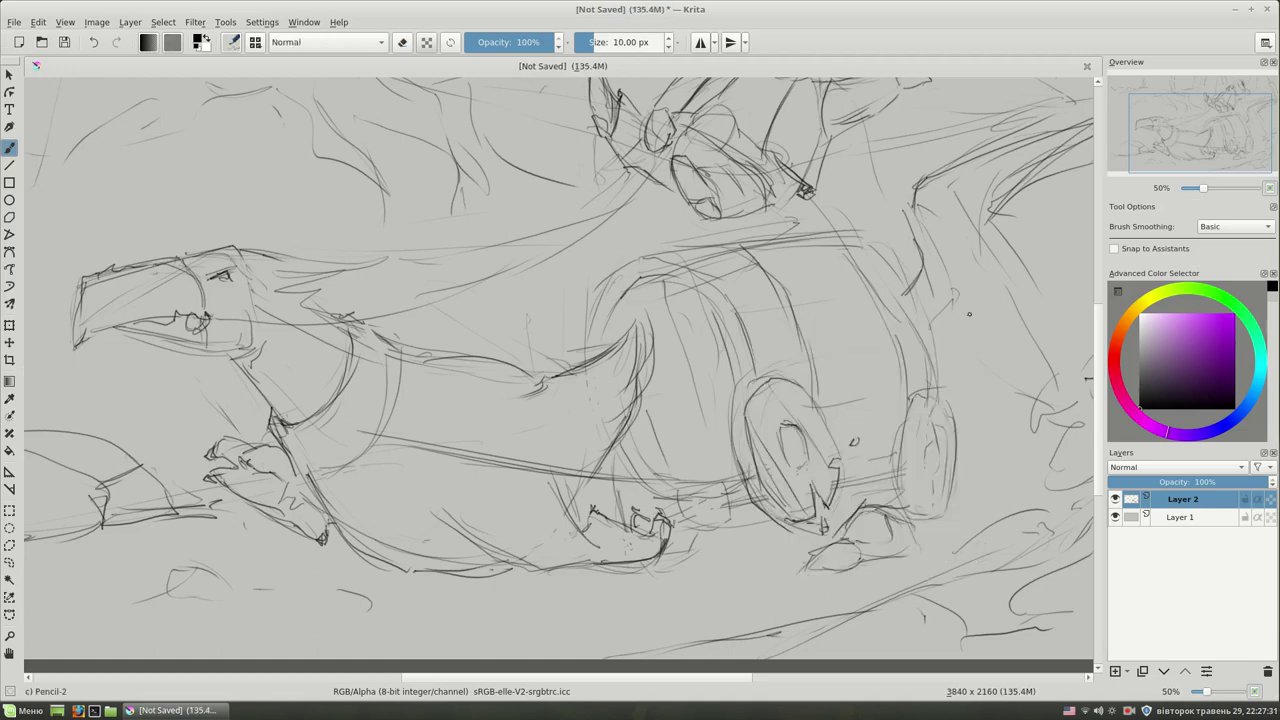
# - Add pencil lines around the beast's head, legs and front feet
pyautogui.scroll(-2, 686, 537)
pyautogui.scroll(1, 760, 560)
pyautogui.moveTo(312, 292); pyautogui.dragTo(240, 366)
pyautogui.moveTo(328, 340); pyautogui.dragTo(266, 382)
pyautogui.moveTo(332, 342); pyautogui.dragTo(318, 418)
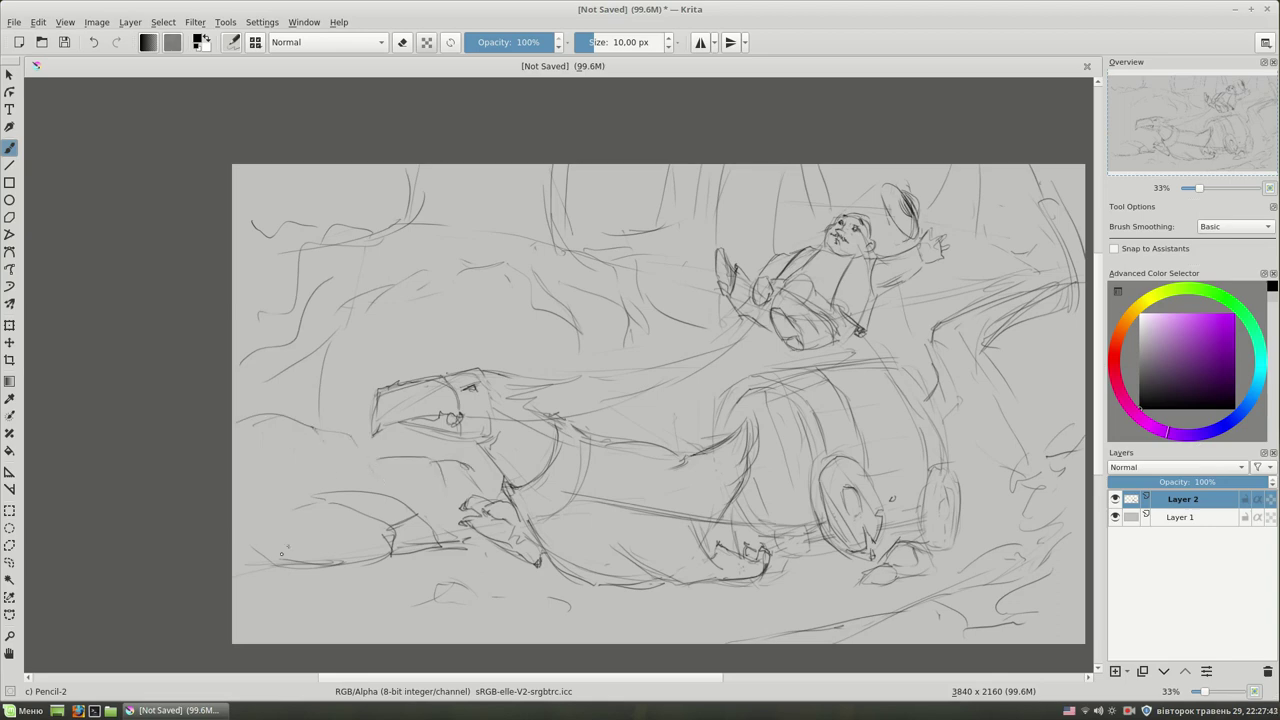
pyautogui.moveTo(346, 357); pyautogui.dragTo(304, 386)
pyautogui.moveTo(362, 350); pyautogui.dragTo(396, 368)
pyautogui.moveTo(838, 507); pyautogui.dragTo(746, 489)
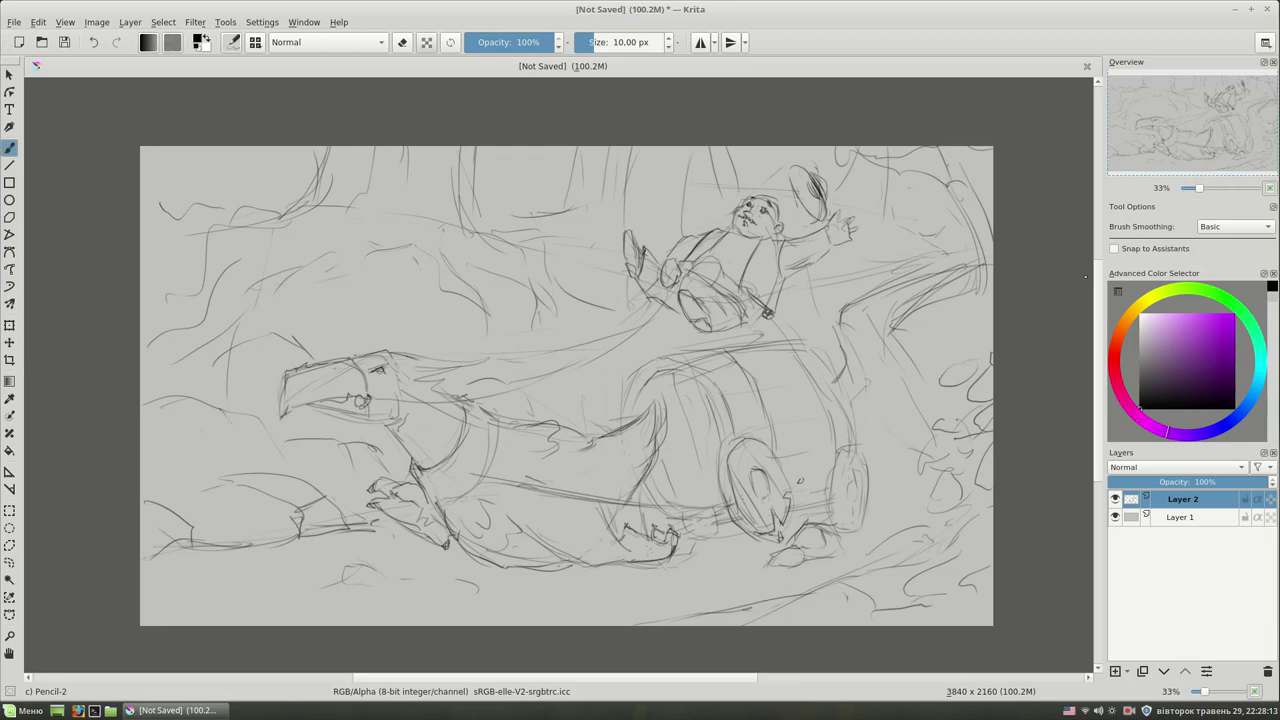
# - Add a new empty Layer 3 above the sketch with Insert
pyautogui.rightClick(800, 305)
pyautogui.rightClick(700, 280)
pyautogui.rightClick(791, 255)
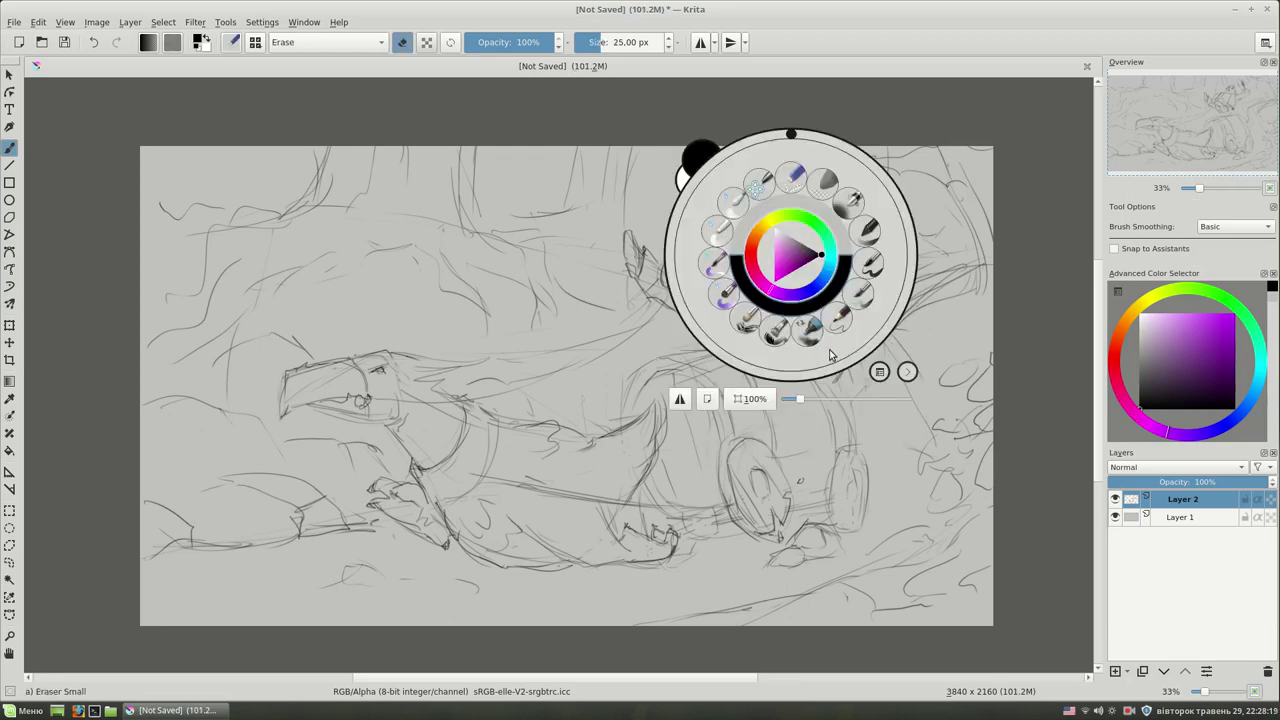
pyautogui.rightClick(708, 287)
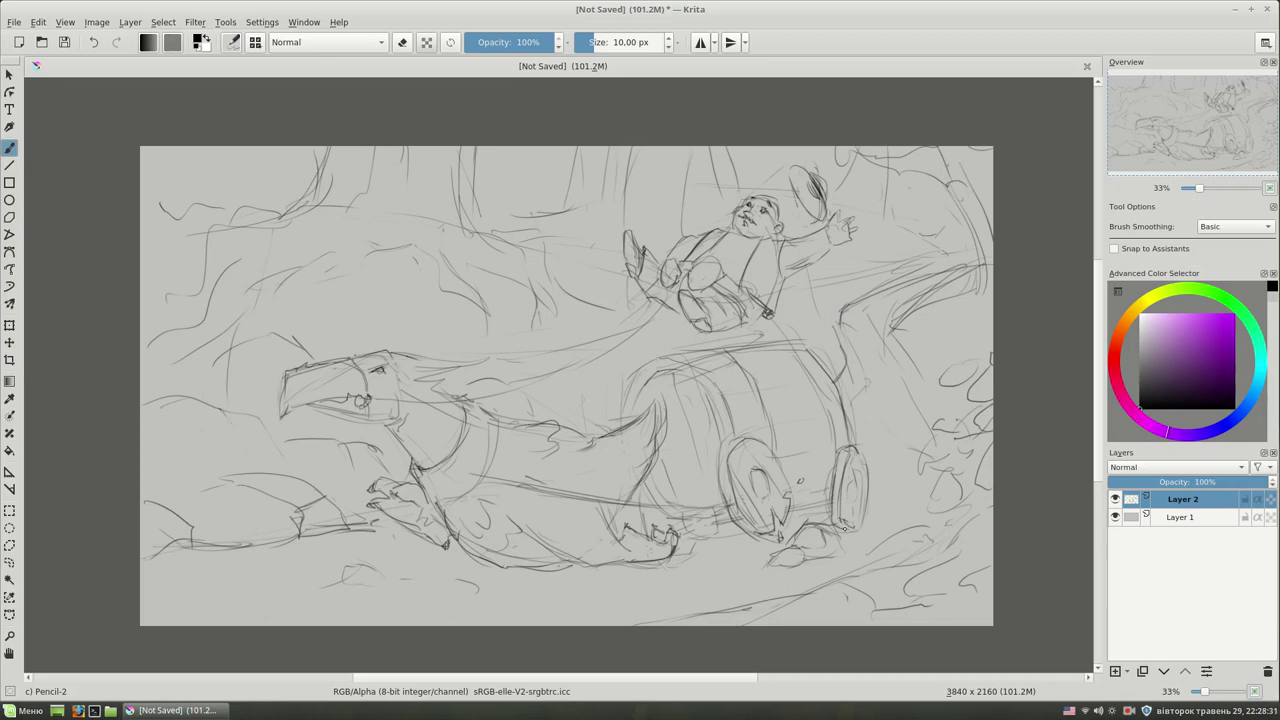
pyautogui.moveTo(907, 396); pyautogui.dragTo(918, 381)
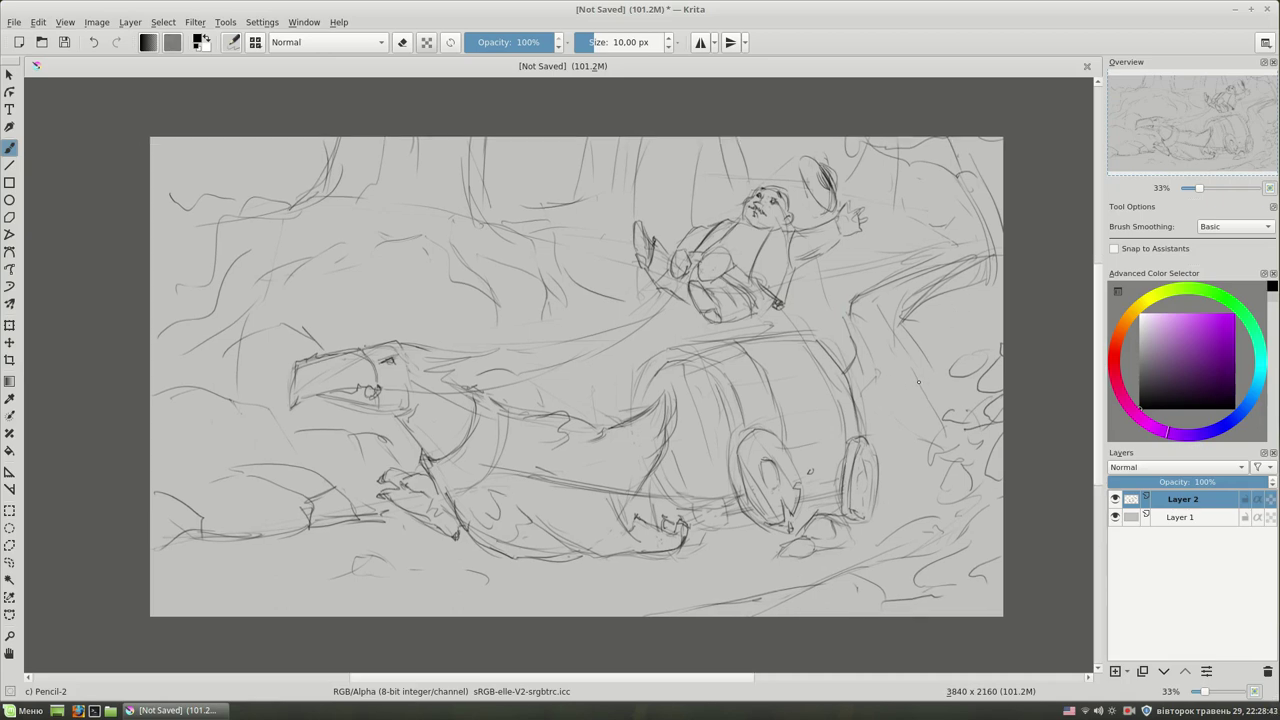
pyautogui.press('Insert')
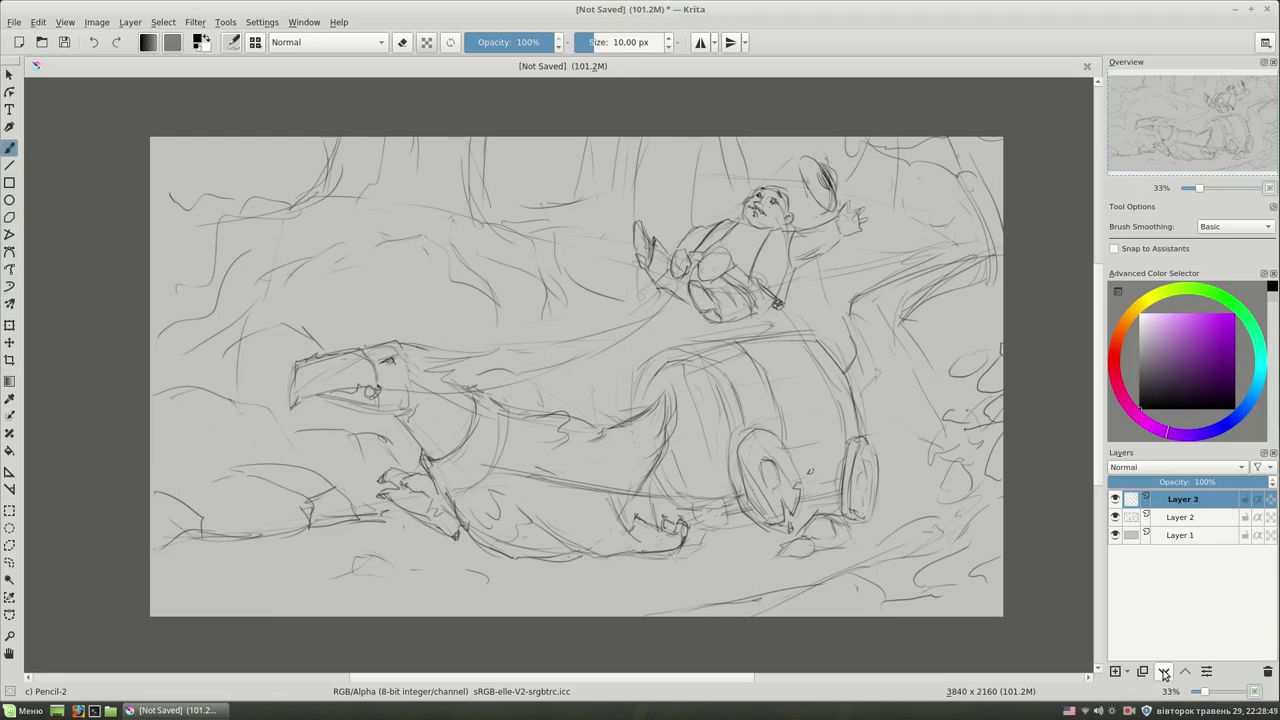
# - Move Layer 3 below Layer 2 and select the Texture Big brush preset
pyautogui.click(1163, 672)
pyautogui.click(255, 43)
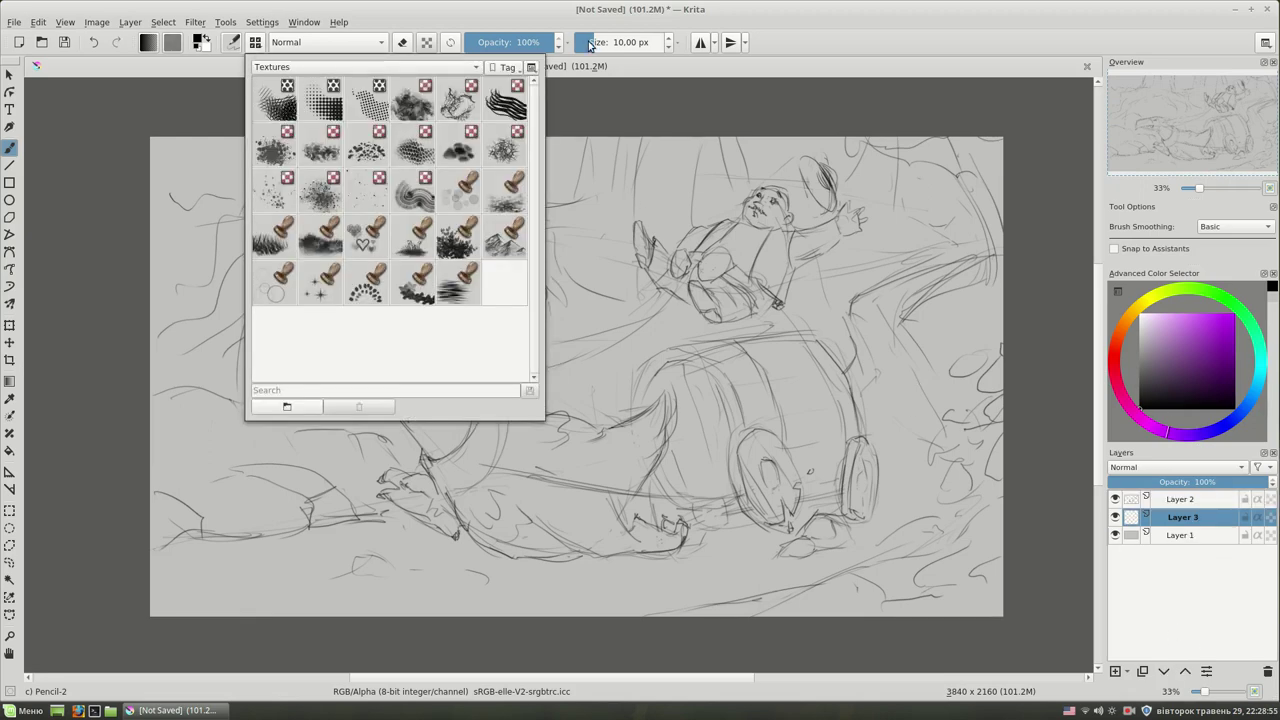
pyautogui.click(411, 103)
# - Paint light blue sky across the top, then merge it into Layer 1
pyautogui.moveTo(1190, 288); pyautogui.dragTo(1246, 418)
pyautogui.click(1178, 329)
pyautogui.moveTo(886, 143)
pyautogui.mouseDown()
pyautogui.moveTo(871, 120)
pyautogui.moveTo(857, 286)
pyautogui.moveTo(814, 194)
pyautogui.moveTo(959, 117)
pyautogui.moveTo(857, 214)
pyautogui.moveTo(850, 300)
pyautogui.mouseUp()
pyautogui.hotkey('ctrl', 'e')
# - Paint blue sky across the top, deepening it in the top-right corner
pyautogui.moveTo(677, 114); pyautogui.dragTo(491, 149)
pyautogui.moveTo(940, 185)
pyautogui.mouseDown()
pyautogui.moveTo(871, 129)
pyautogui.moveTo(486, 149)
pyautogui.moveTo(170, 130)
pyautogui.mouseUp()
pyautogui.moveTo(826, 114)
pyautogui.mouseDown()
pyautogui.moveTo(860, 350)
pyautogui.moveTo(800, 333)
pyautogui.mouseUp()
pyautogui.moveTo(951, 251)
pyautogui.mouseDown()
pyautogui.moveTo(882, 231)
pyautogui.moveTo(990, 250)
pyautogui.moveTo(1020, 337)
pyautogui.moveTo(1003, 290)
pyautogui.mouseUp()
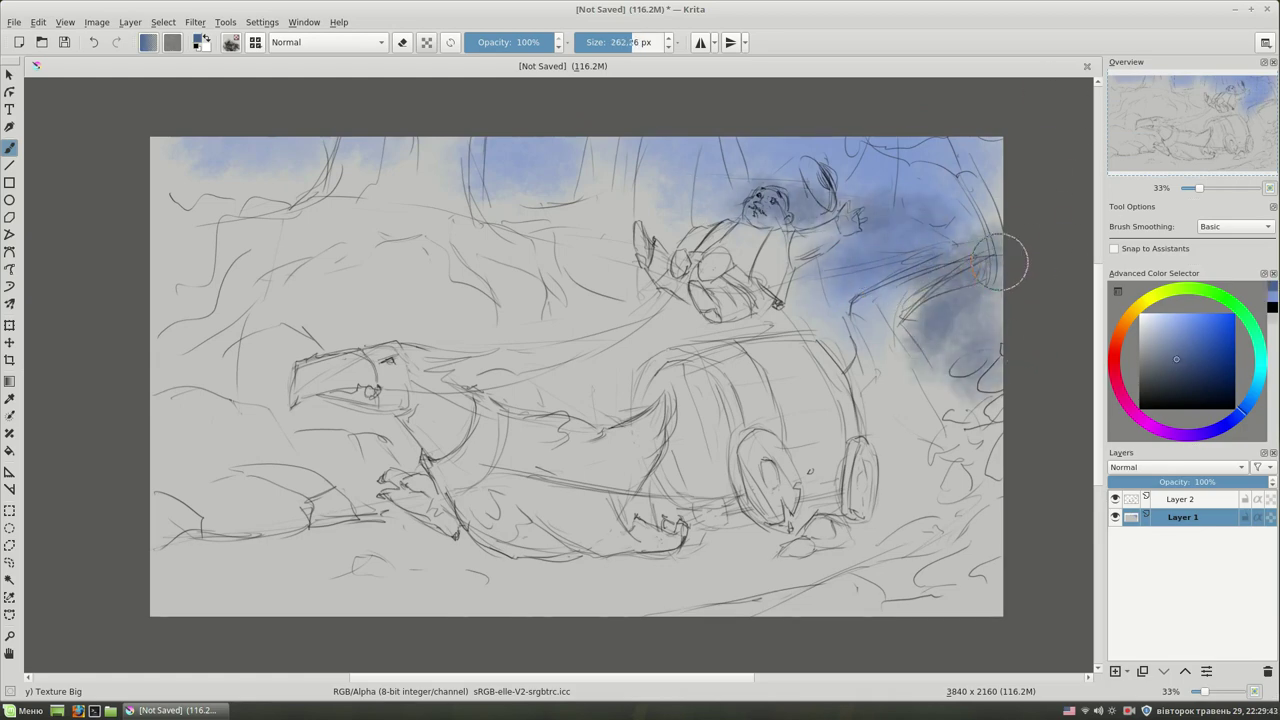
pyautogui.moveTo(954, 132); pyautogui.dragTo(995, 290)
# - Paint the barrel in saturated orange
pyautogui.click(1127, 333)
pyautogui.click(1179, 337)
pyautogui.moveTo(650, 375); pyautogui.dragTo(830, 390)
pyautogui.moveTo(680, 420); pyautogui.dragTo(860, 480)
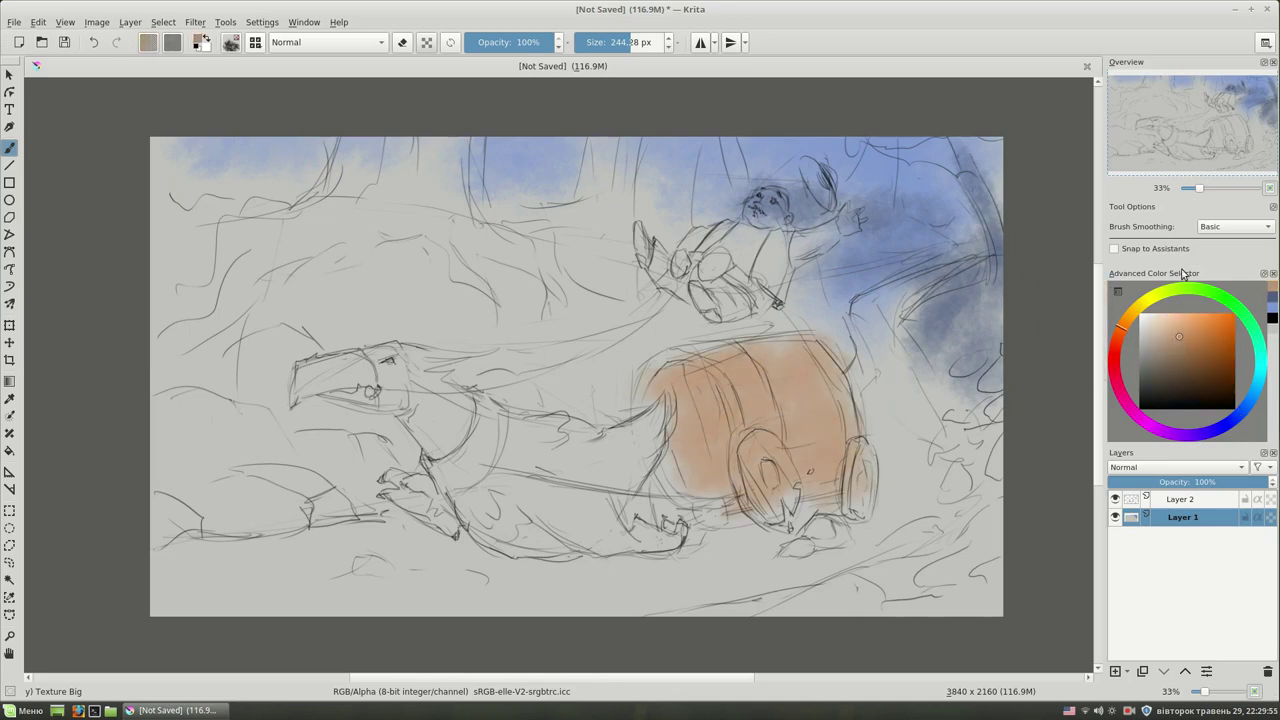
# - Paint yellow-green foliage behind the cart, down the right side and around the beast's head
pyautogui.click(1158, 293)
pyautogui.click(1167, 355)
pyautogui.moveTo(590, 290)
pyautogui.mouseDown()
pyautogui.moveTo(790, 320)
pyautogui.moveTo(950, 400)
pyautogui.moveTo(871, 623)
pyautogui.mouseUp()
pyautogui.moveTo(995, 400); pyautogui.dragTo(1000, 560)
pyautogui.moveTo(780, 610); pyautogui.dragTo(901, 567)
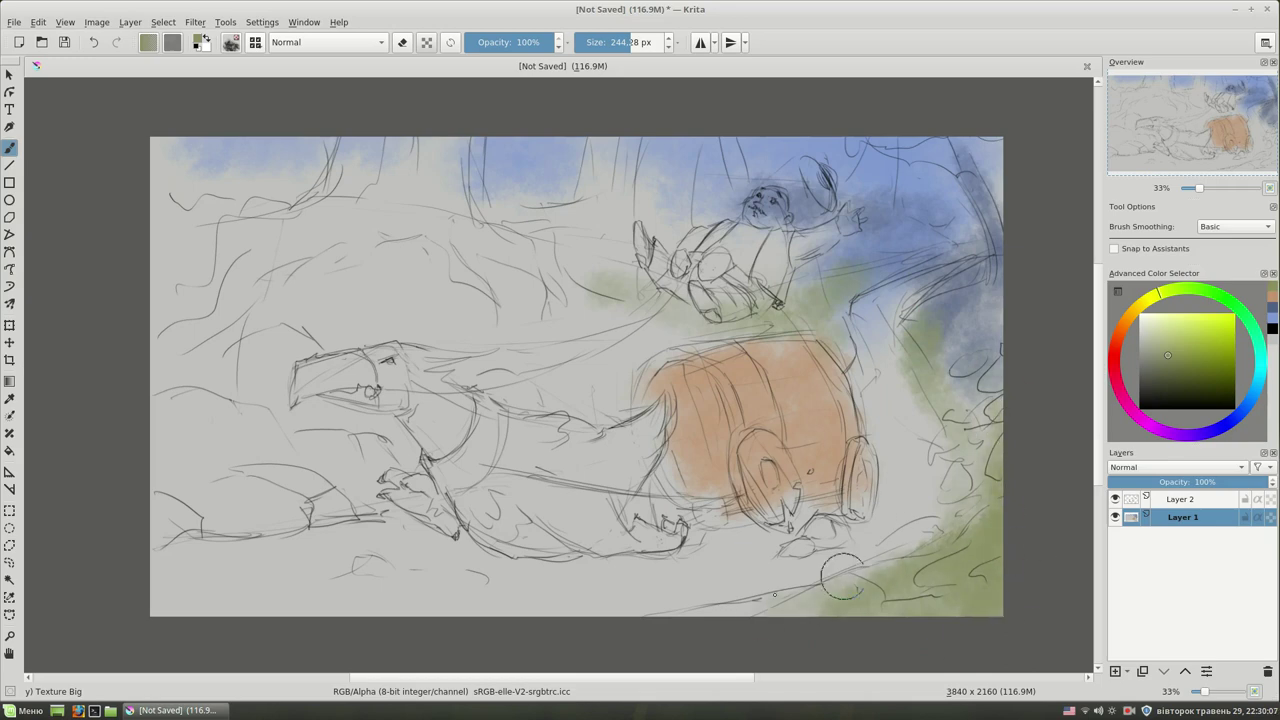
pyautogui.moveTo(685, 330); pyautogui.dragTo(475, 385)
pyautogui.moveTo(480, 290); pyautogui.dragTo(660, 215)
pyautogui.moveTo(420, 450)
pyautogui.mouseDown()
pyautogui.moveTo(330, 415)
pyautogui.moveTo(520, 300)
pyautogui.mouseUp()
pyautogui.moveTo(480, 400); pyautogui.dragTo(630, 250)
# - Paint dark brown tree trunks on the left and upper left with a smaller brush
pyautogui.click(1128, 318)
pyautogui.click(1159, 373)
pyautogui.moveTo(605, 145); pyautogui.dragTo(615, 235)
pyautogui.press('[')
pyautogui.moveTo(440, 230)
pyautogui.mouseDown()
pyautogui.moveTo(400, 120)
pyautogui.moveTo(186, 263)
pyautogui.moveTo(530, 250)
pyautogui.mouseUp()
pyautogui.moveTo(380, 300)
pyautogui.mouseDown()
pyautogui.moveTo(190, 232)
pyautogui.moveTo(240, 195)
pyautogui.mouseUp()
# - Paint light grey rocks on the left and a beige ground wash along the bottom
pyautogui.click(1143, 358)
pyautogui.moveTo(300, 415)
pyautogui.mouseDown()
pyautogui.moveTo(286, 443)
pyautogui.moveTo(285, 352)
pyautogui.moveTo(420, 495)
pyautogui.mouseUp()
pyautogui.click(1166, 336)
pyautogui.moveTo(370, 595)
pyautogui.mouseDown()
pyautogui.moveTo(641, 595)
pyautogui.moveTo(334, 566)
pyautogui.mouseUp()
pyautogui.moveTo(840, 540); pyautogui.dragTo(874, 380)
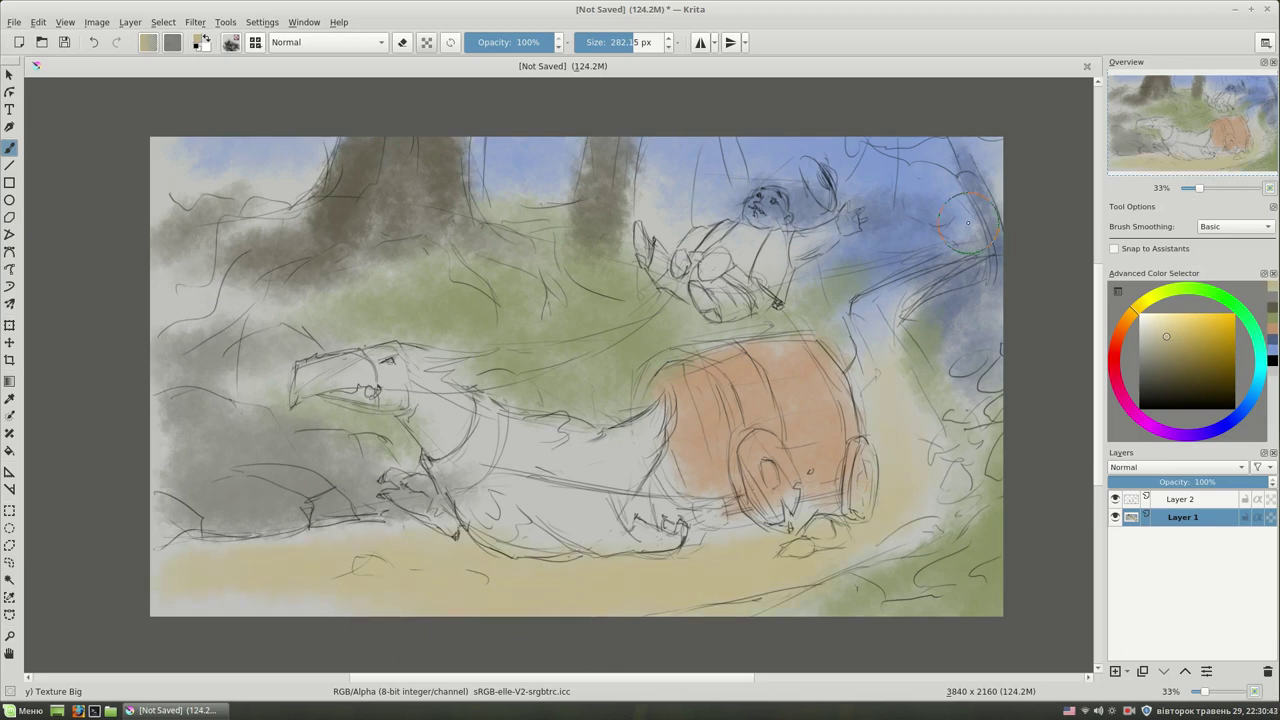
# - Paint the beast's neck and body reddish brown toward the barrel
pyautogui.moveTo(1180, 357); pyautogui.dragTo(1190, 365)
pyautogui.moveTo(365, 340)
pyautogui.mouseDown()
pyautogui.moveTo(400, 385)
pyautogui.moveTo(605, 482)
pyautogui.mouseUp()
pyautogui.moveTo(480, 400)
pyautogui.mouseDown()
pyautogui.moveTo(590, 475)
pyautogui.moveTo(650, 450)
pyautogui.moveTo(660, 470)
pyautogui.mouseUp()
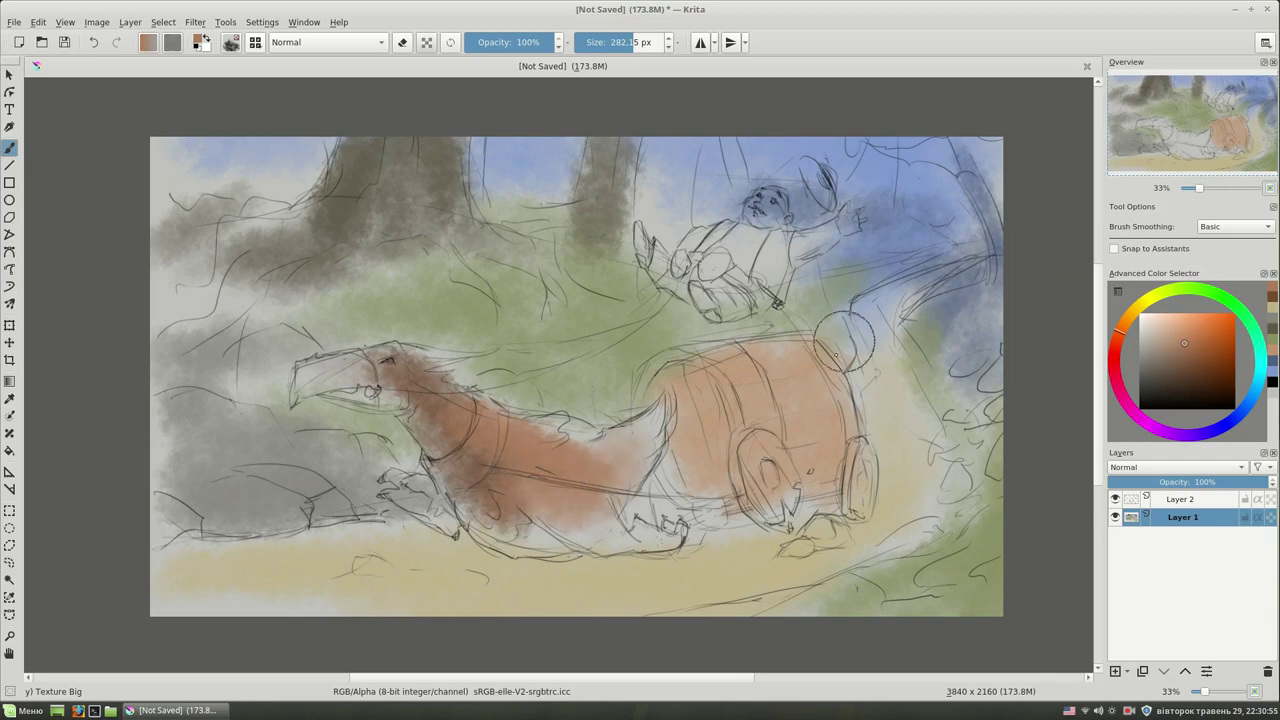
# - Paint the beast's neck, belly and head in red tones
pyautogui.click(1184, 343)
pyautogui.click(1221, 346)
pyautogui.moveTo(660, 405)
pyautogui.mouseDown()
pyautogui.moveTo(640, 440)
pyautogui.moveTo(635, 525)
pyautogui.moveTo(520, 530)
pyautogui.mouseUp()
pyautogui.click(1213, 359)
pyautogui.moveTo(305, 385); pyautogui.dragTo(375, 392)
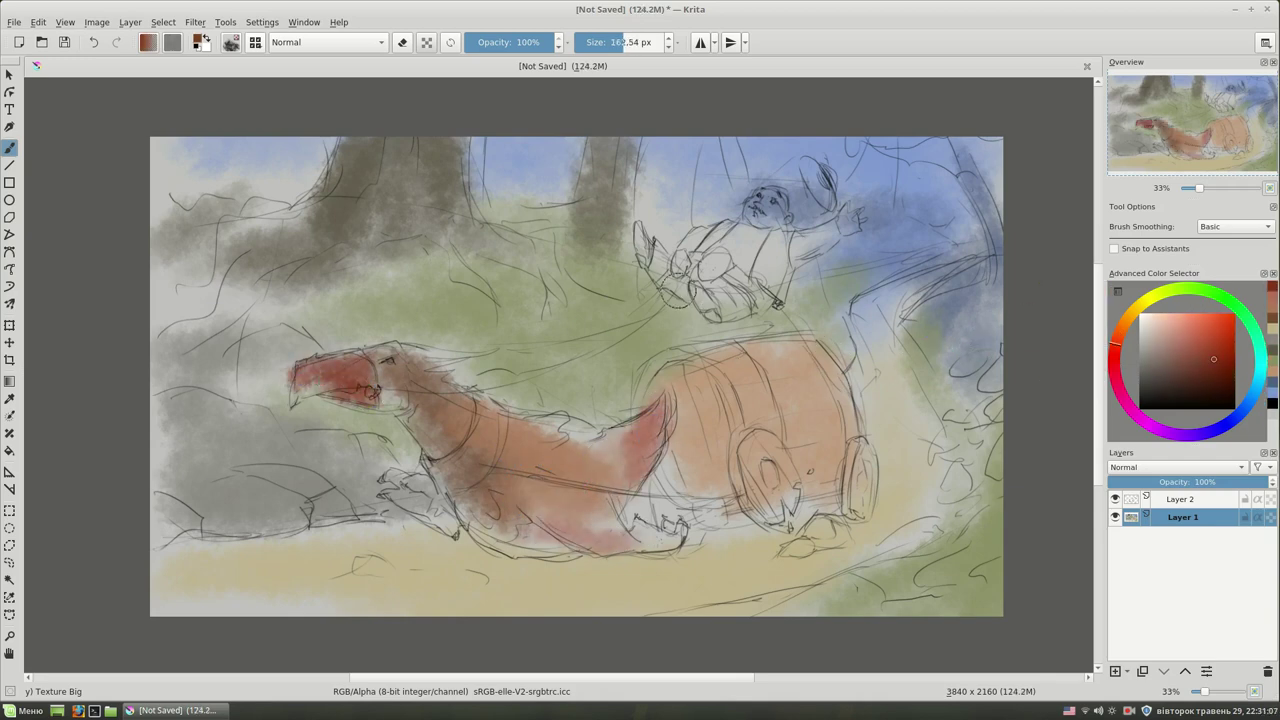
# - Paint the rider's torso, body, raised arm, head and knee in pink, brown and peach
pyautogui.click(1159, 334)
pyautogui.moveTo(725, 232)
pyautogui.mouseDown()
pyautogui.moveTo(785, 295)
pyautogui.moveTo(745, 255)
pyautogui.moveTo(835, 228)
pyautogui.mouseUp()
pyautogui.click(1138, 337)
pyautogui.moveTo(700, 285); pyautogui.dragTo(755, 312)
pyautogui.moveTo(650, 245); pyautogui.dragTo(705, 290)
pyautogui.click(1122, 322)
pyautogui.click(1175, 313)
pyautogui.moveTo(755, 200); pyautogui.dragTo(776, 214)
pyautogui.click(682, 265)
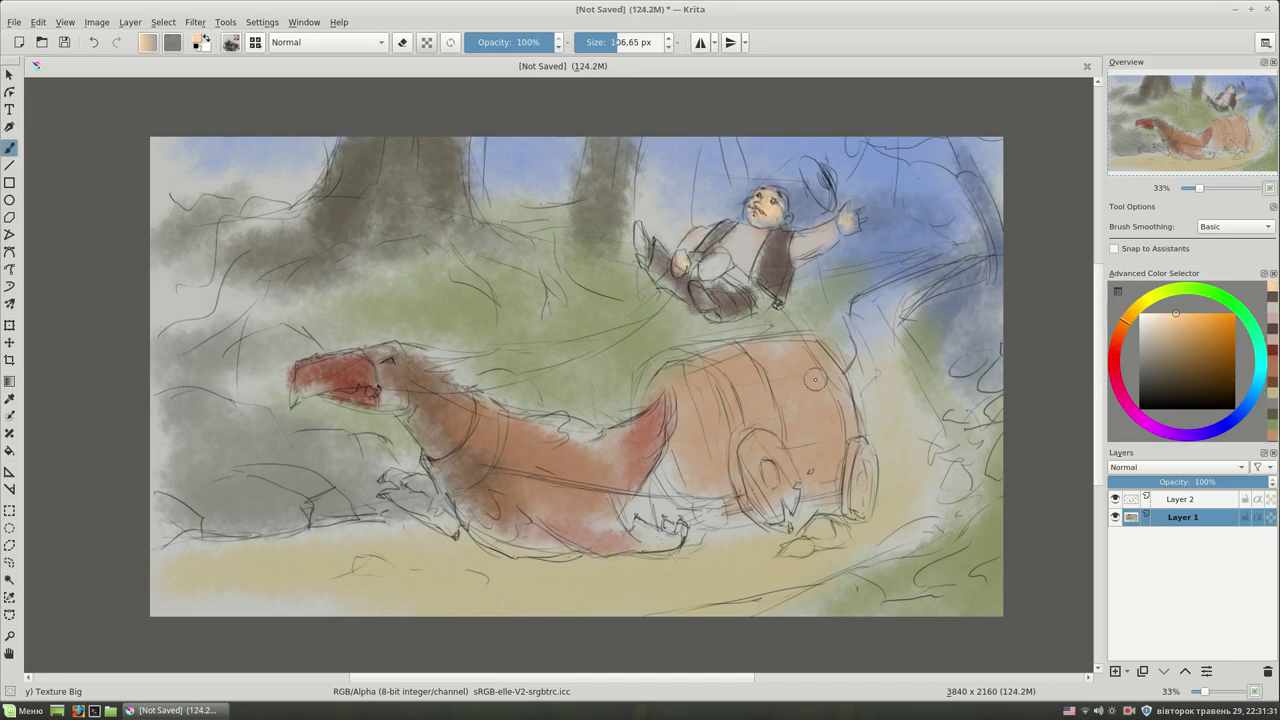
# - Paint sky blue around the rider
pyautogui.keyDown('ctrl'); pyautogui.click(887, 210); pyautogui.keyUp('ctrl')
pyautogui.moveTo(935, 200)
pyautogui.mouseDown()
pyautogui.moveTo(925, 140)
pyautogui.moveTo(960, 150)
pyautogui.mouseUp()
pyautogui.moveTo(740, 140); pyautogui.dragTo(676, 217)
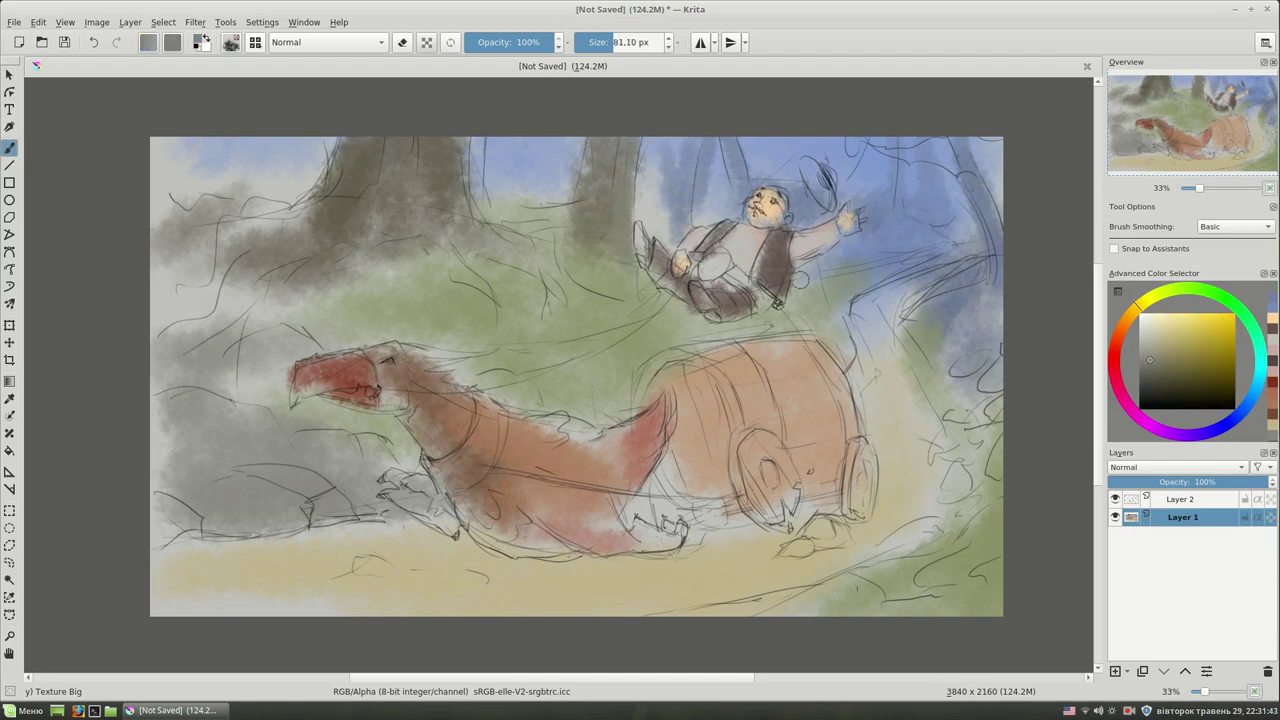
# - Add darker brown shading to the barrel and smooth it lighter
pyautogui.keyDown('ctrl'); pyautogui.click(756, 335); pyautogui.keyUp('ctrl')
pyautogui.moveTo(905, 353); pyautogui.dragTo(875, 347)
pyautogui.keyDown('ctrl'); pyautogui.click(719, 293); pyautogui.keyUp('ctrl')
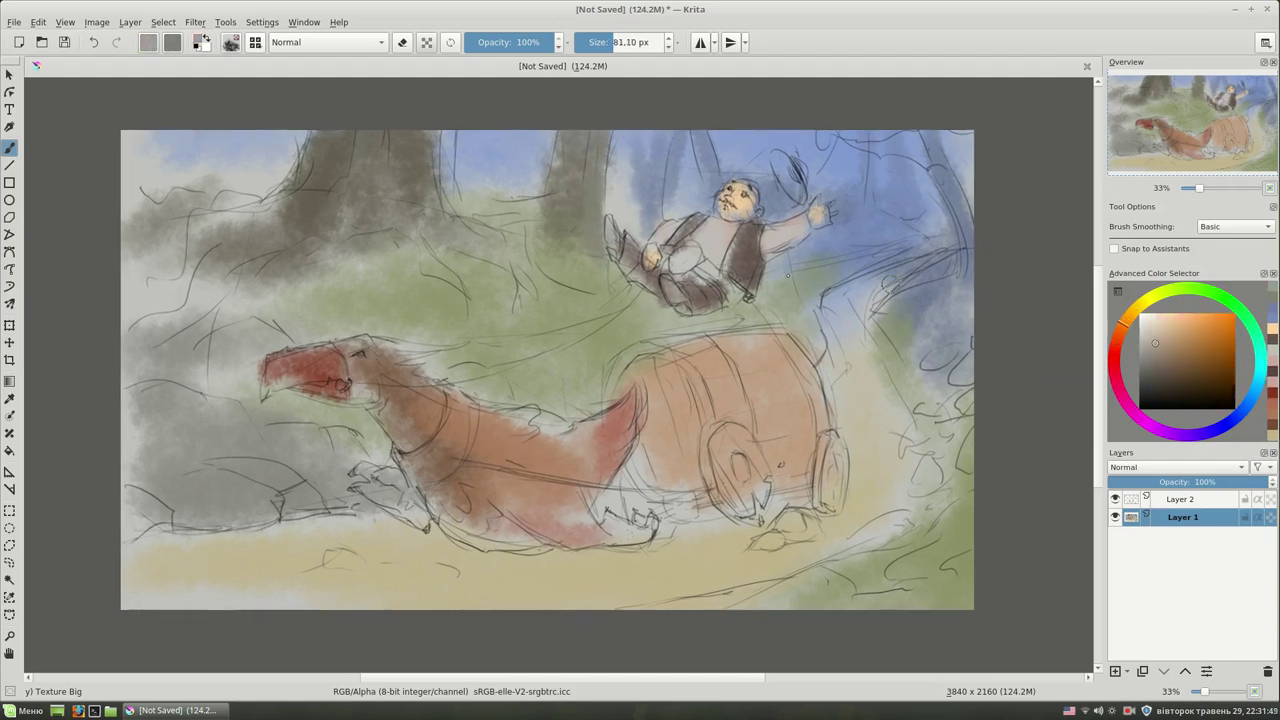
pyautogui.moveTo(784, 388); pyautogui.dragTo(806, 360)
pyautogui.keyDown('ctrl'); pyautogui.click(830, 410); pyautogui.keyUp('ctrl')
pyautogui.moveTo(800, 416); pyautogui.dragTo(820, 462)
pyautogui.moveTo(830, 380)
pyautogui.mouseDown()
pyautogui.moveTo(790, 440)
pyautogui.moveTo(651, 457)
pyautogui.moveTo(712, 425)
pyautogui.mouseUp()
# - Darken the barrel's right end and top with brown strokes
pyautogui.keyDown('ctrl'); pyautogui.click(815, 435); pyautogui.keyUp('ctrl')
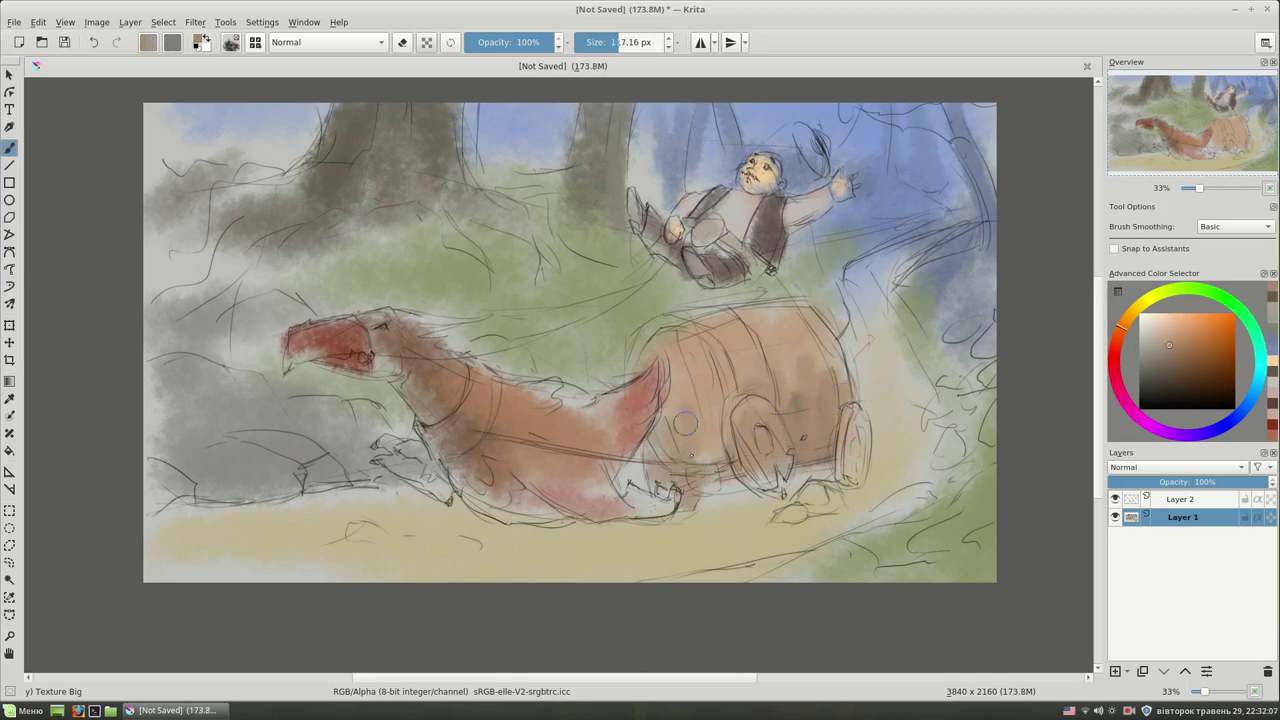
pyautogui.moveTo(850, 480); pyautogui.dragTo(852, 432)
pyautogui.moveTo(780, 305); pyautogui.dragTo(660, 325)
pyautogui.moveTo(745, 318)
pyautogui.mouseDown()
pyautogui.moveTo(805, 306)
pyautogui.moveTo(686, 329)
pyautogui.mouseUp()
pyautogui.keyDown('ctrl'); pyautogui.click(720, 320); pyautogui.keyUp('ctrl')
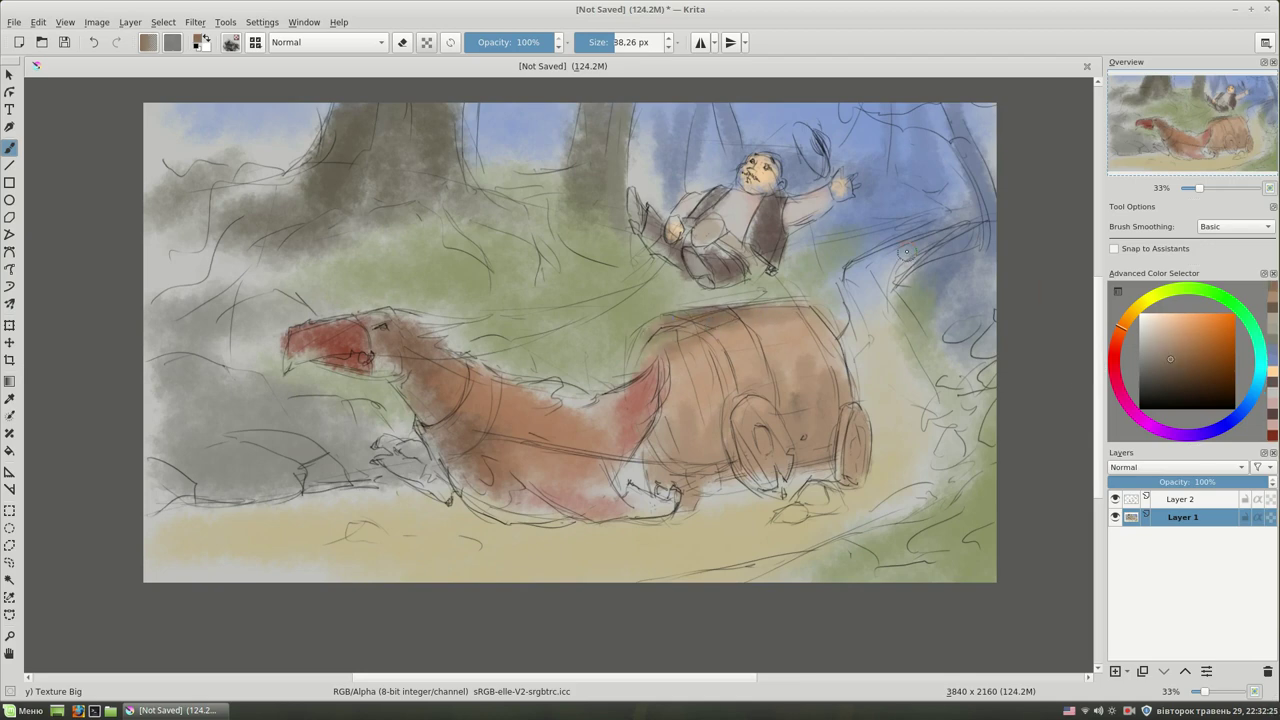
# - Zoom out and wash the left, top-left, right and bottom-left edges dark brown, then zoom back in
pyautogui.press('-')
pyautogui.moveTo(640, 302); pyautogui.dragTo(678, 403)
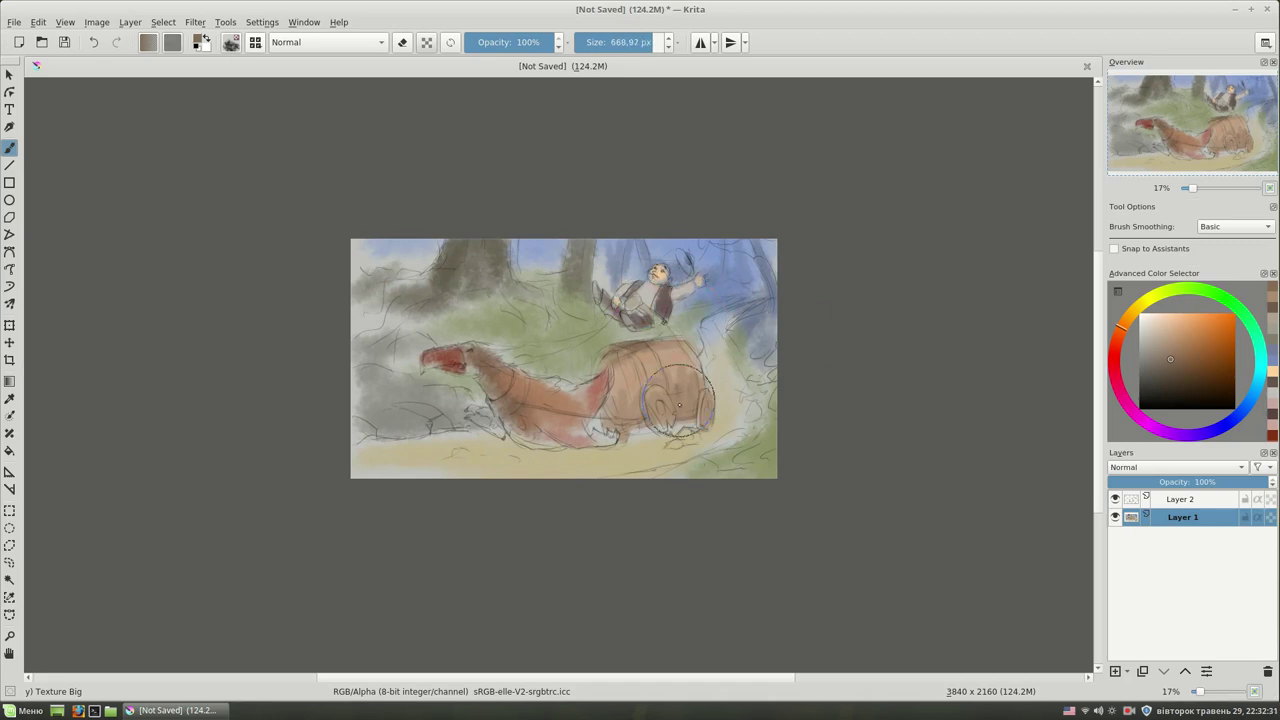
pyautogui.moveTo(430, 300)
pyautogui.mouseDown()
pyautogui.moveTo(397, 217)
pyautogui.moveTo(390, 380)
pyautogui.mouseUp()
pyautogui.moveTo(760, 260); pyautogui.dragTo(760, 470)
pyautogui.moveTo(330, 360)
pyautogui.mouseDown()
pyautogui.moveTo(343, 423)
pyautogui.moveTo(440, 520)
pyautogui.mouseUp()
pyautogui.moveTo(460, 250)
pyautogui.mouseDown()
pyautogui.moveTo(373, 293)
pyautogui.moveTo(749, 414)
pyautogui.mouseUp()
pyautogui.press('+')
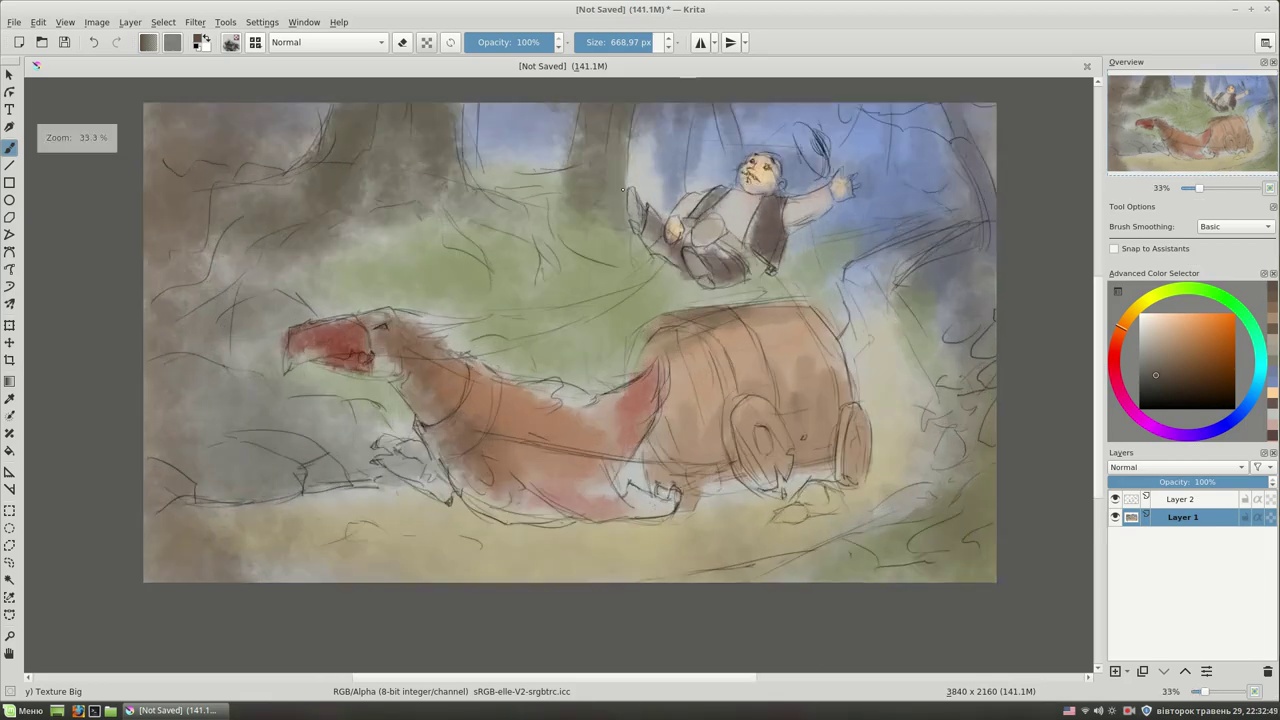
pyautogui.rightClick(725, 300)
# - Switch to a much smaller brush and paint light peach along the beast's body and neck
pyautogui.click(803, 273)
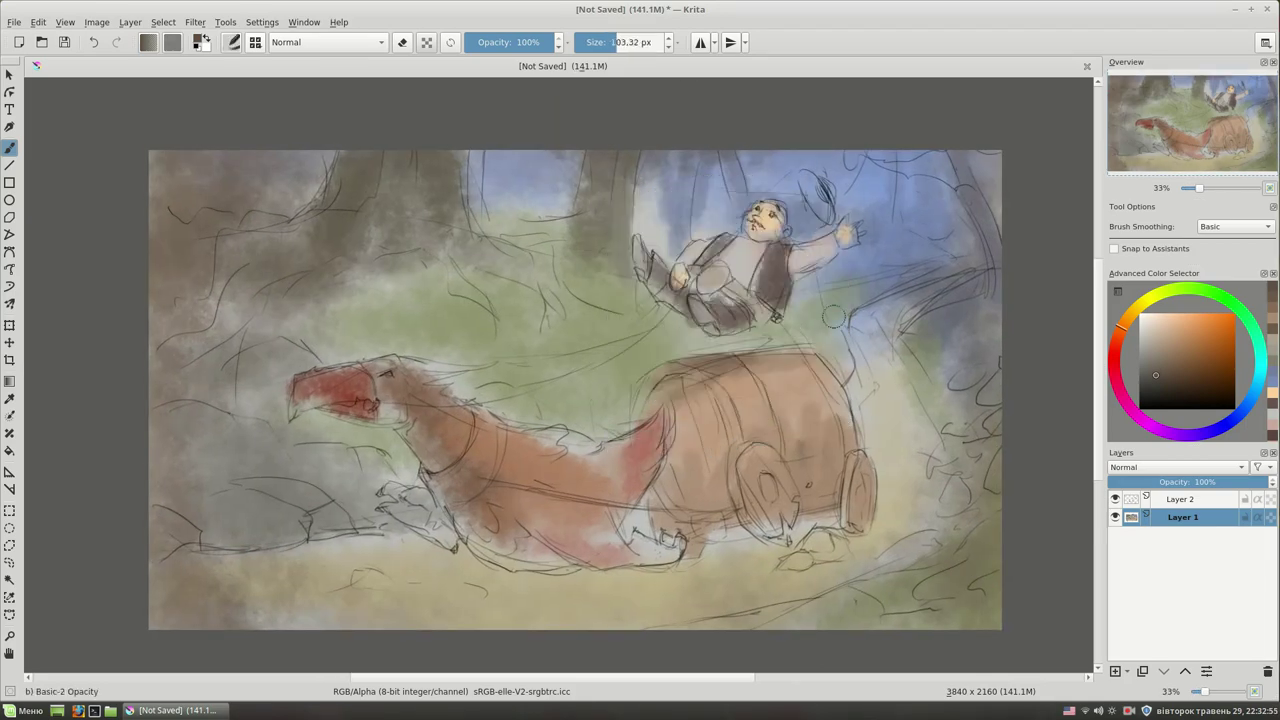
pyautogui.moveTo(616, 465); pyautogui.dragTo(638, 427)
pyautogui.moveTo(545, 420)
pyautogui.mouseDown()
pyautogui.moveTo(580, 432)
pyautogui.moveTo(655, 415)
pyautogui.moveTo(480, 390)
pyautogui.moveTo(410, 337)
pyautogui.moveTo(385, 352)
pyautogui.mouseUp()
pyautogui.click(1194, 314)
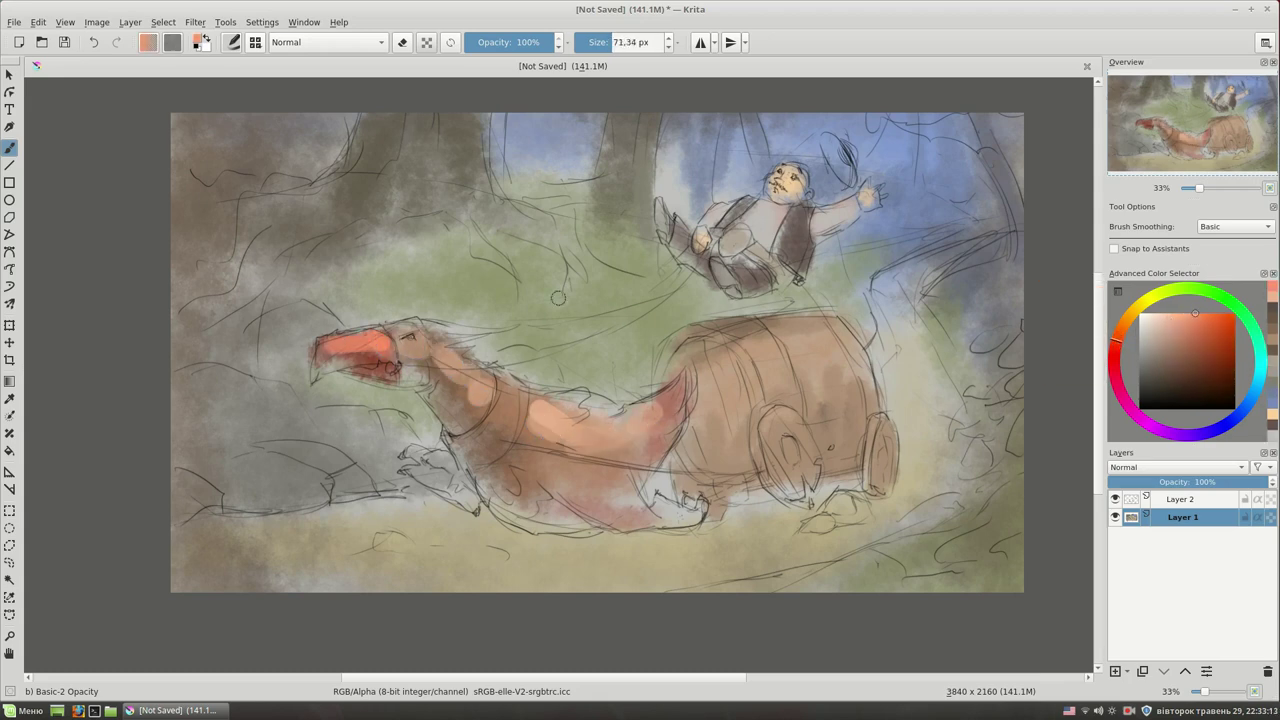
# - Paint dark brown strokes on the barrel and darken the beast's hind leg
pyautogui.keyDown('ctrl'); pyautogui.click(740, 329); pyautogui.keyUp('ctrl')
pyautogui.moveTo(712, 336)
pyautogui.mouseDown()
pyautogui.moveTo(760, 420)
pyautogui.moveTo(715, 405)
pyautogui.moveTo(760, 440)
pyautogui.mouseUp()
pyautogui.press(']')
pyautogui.moveTo(707, 365)
pyautogui.mouseDown()
pyautogui.moveTo(745, 462)
pyautogui.moveTo(790, 500)
pyautogui.mouseUp()
pyautogui.click(1154, 373)
pyautogui.press('[')
pyautogui.moveTo(676, 468)
pyautogui.mouseDown()
pyautogui.moveTo(720, 516)
pyautogui.moveTo(660, 515)
pyautogui.mouseUp()
# - Paint greyish-brown ground shadows under the beast and the barrel
pyautogui.click(1175, 341)
pyautogui.keyDown('ctrl'); pyautogui.click(744, 552); pyautogui.keyUp('ctrl')
pyautogui.moveTo(740, 540)
pyautogui.mouseDown()
pyautogui.moveTo(460, 570)
pyautogui.moveTo(760, 530)
pyautogui.mouseUp()
pyautogui.click(1153, 377)
pyautogui.moveTo(845, 492); pyautogui.dragTo(808, 530)
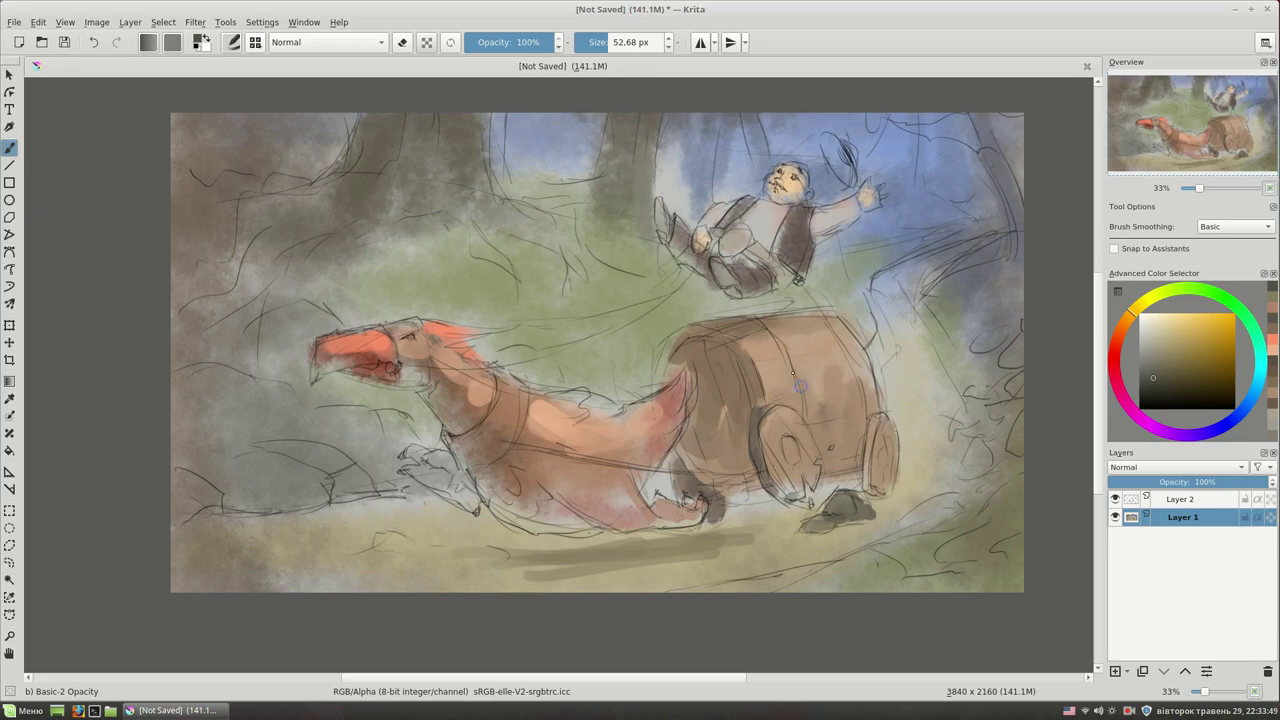
# - Lighten the barrel top with orange-brown and darken its lower part reddish brown
pyautogui.click(1176, 322)
pyautogui.moveTo(745, 348)
pyautogui.mouseDown()
pyautogui.moveTo(784, 366)
pyautogui.moveTo(860, 352)
pyautogui.moveTo(788, 374)
pyautogui.mouseUp()
pyautogui.keyDown('shift'); pyautogui.moveTo(916, 328); pyautogui.dragTo(831, 362); pyautogui.keyUp('shift')
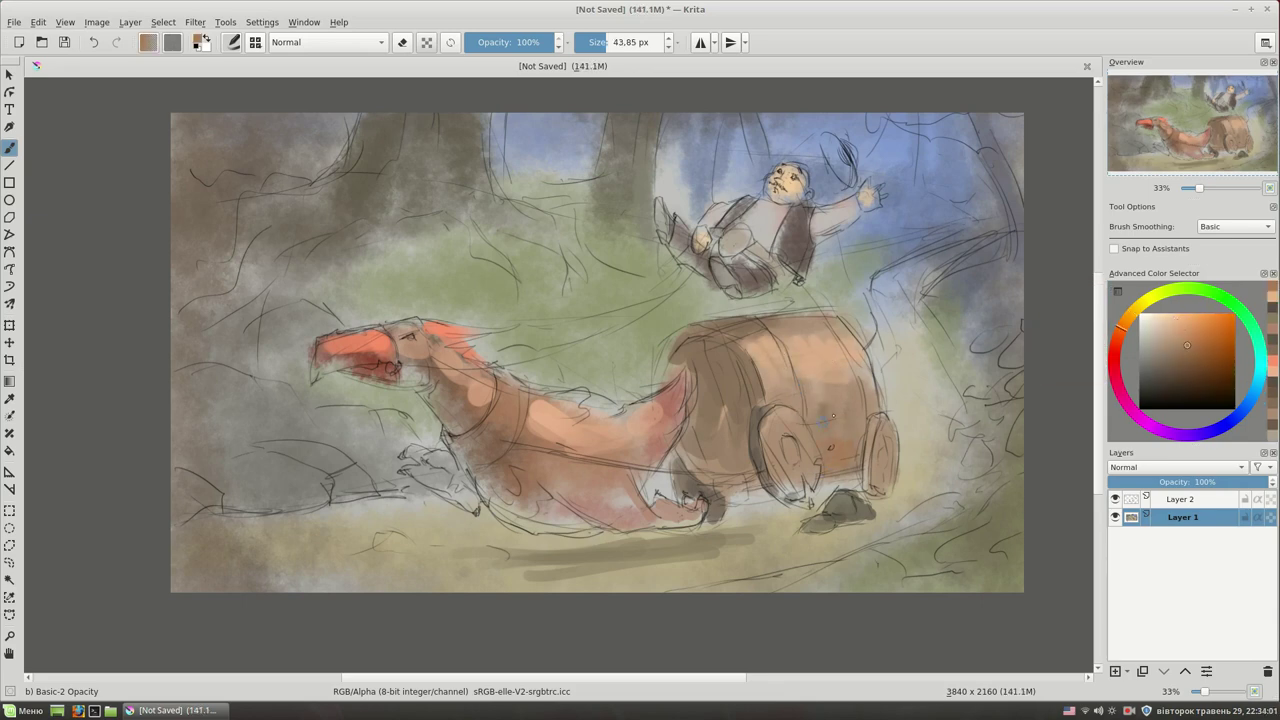
pyautogui.click(1118, 374)
pyautogui.click(1183, 358)
pyautogui.moveTo(770, 415); pyautogui.dragTo(858, 461)
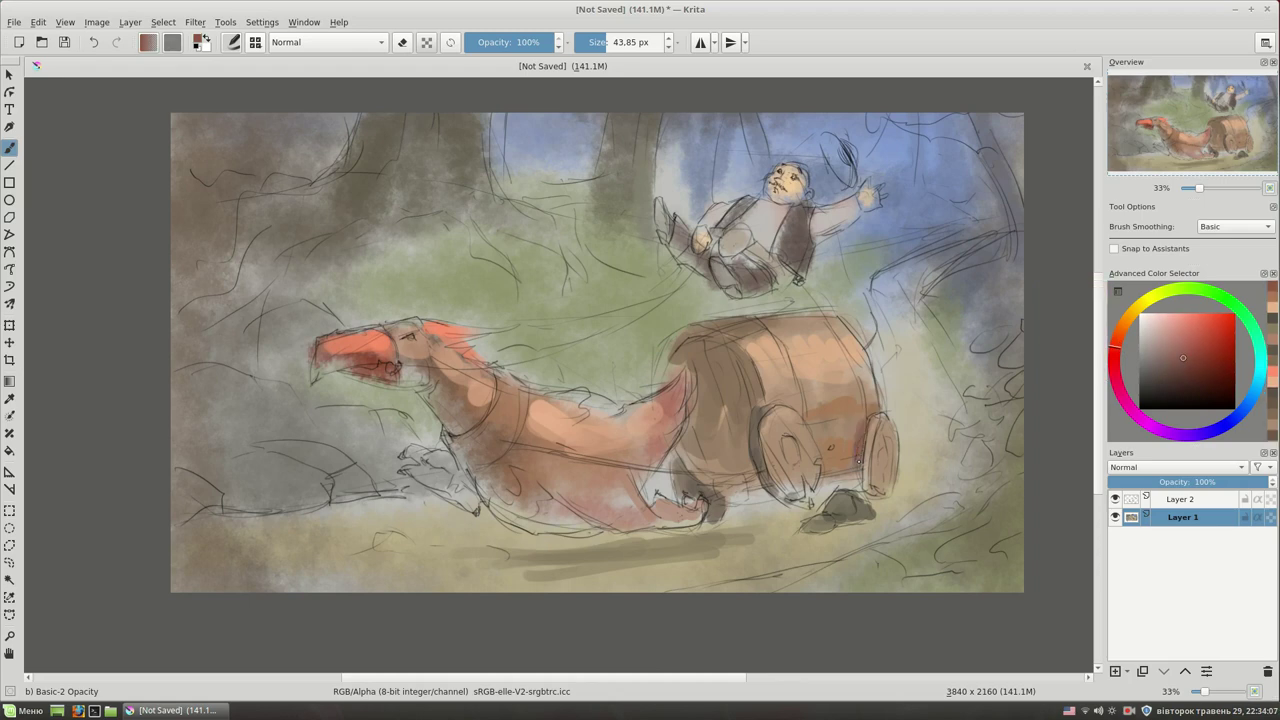
pyautogui.moveTo(714, 443); pyautogui.dragTo(751, 478)
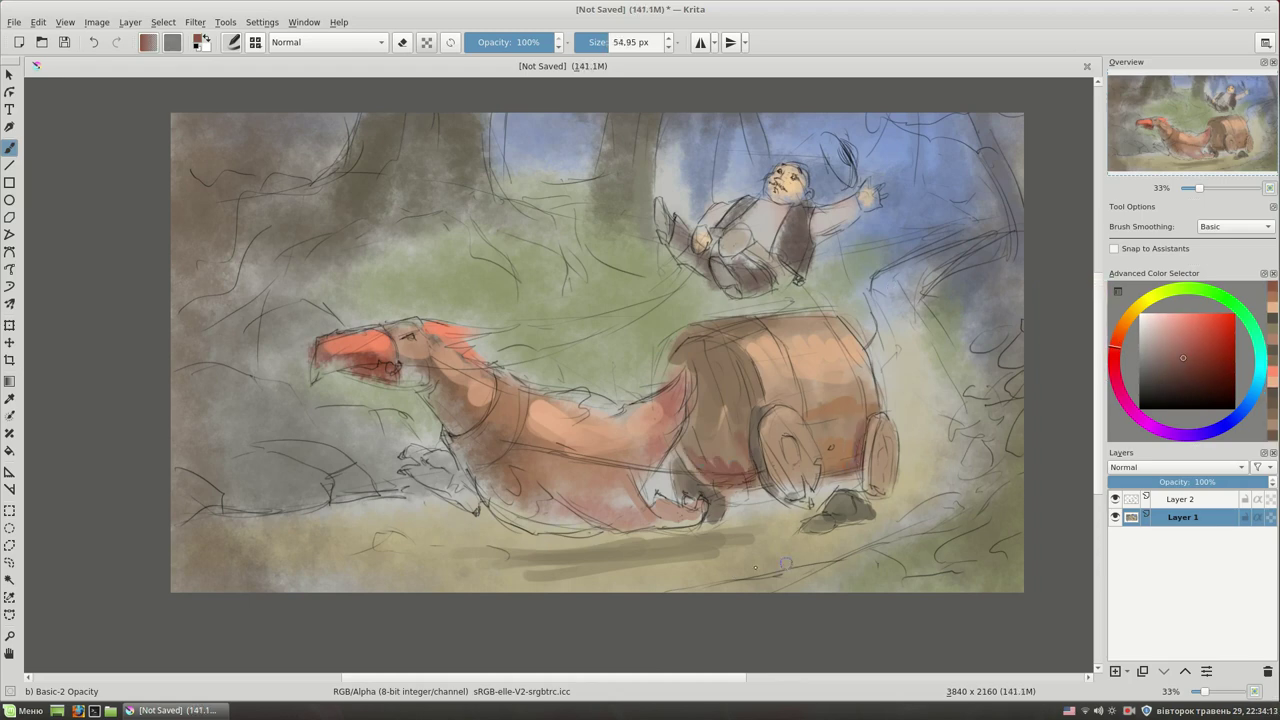
# - Paint beige ground strokes with dark grey-brown dabs
pyautogui.click(1132, 320)
pyautogui.click(1167, 327)
pyautogui.click(1134, 316)
pyautogui.moveTo(566, 585)
pyautogui.mouseDown()
pyautogui.moveTo(892, 532)
pyautogui.moveTo(359, 563)
pyautogui.moveTo(405, 546)
pyautogui.moveTo(486, 552)
pyautogui.mouseUp()
pyautogui.keyDown('ctrl'); pyautogui.click(380, 525); pyautogui.keyUp('ctrl')
# - Darken the beast's belly and neck outline with sampled orange-brown
pyautogui.keyDown('ctrl'); pyautogui.click(477, 444); pyautogui.keyUp('ctrl')
pyautogui.moveTo(480, 476)
pyautogui.mouseDown()
pyautogui.moveTo(520, 526)
pyautogui.moveTo(603, 515)
pyautogui.mouseUp()
pyautogui.moveTo(510, 474)
pyautogui.mouseDown()
pyautogui.moveTo(488, 500)
pyautogui.moveTo(578, 520)
pyautogui.mouseUp()
pyautogui.moveTo(430, 385); pyautogui.dragTo(462, 456)
# - Paint light tan strokes on the beast's neck
pyautogui.keyDown('ctrl'); pyautogui.click(462, 455); pyautogui.keyUp('ctrl')
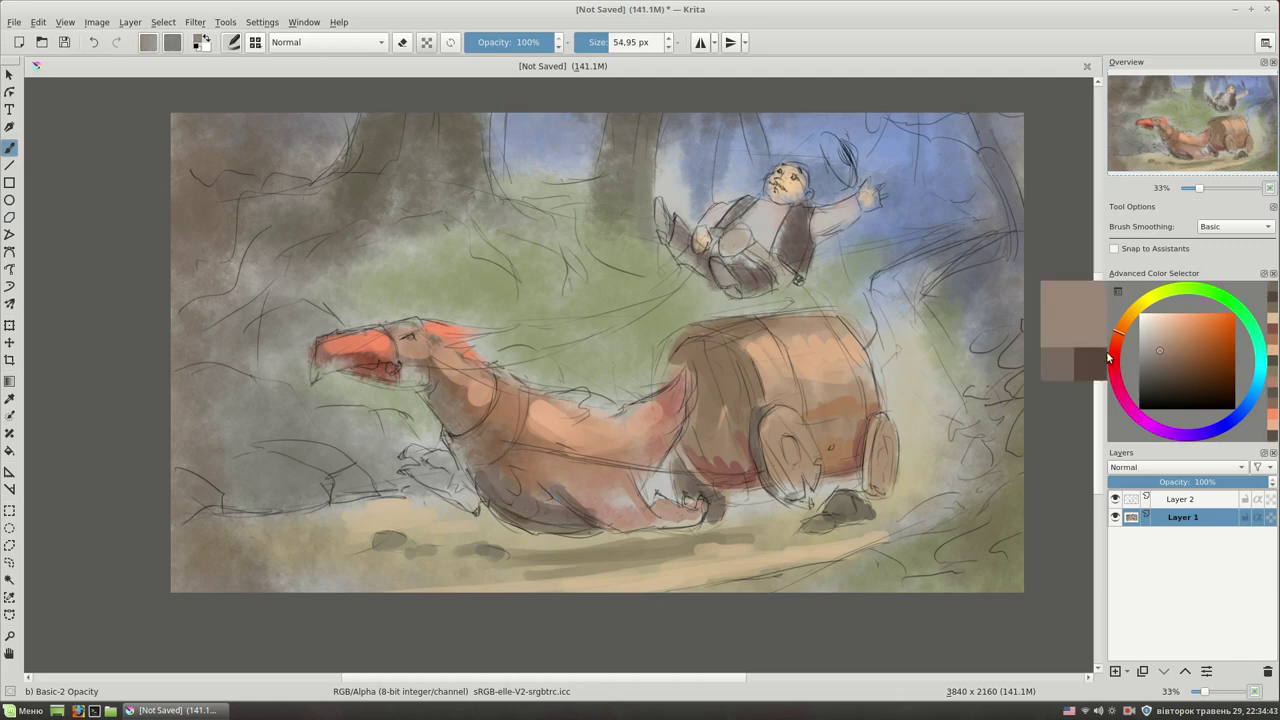
pyautogui.keyDown('ctrl'); pyautogui.click(492, 440); pyautogui.keyUp('ctrl')
pyautogui.moveTo(1116, 313); pyautogui.dragTo(1128, 314)
pyautogui.moveTo(512, 398)
pyautogui.mouseDown()
pyautogui.moveTo(480, 454)
pyautogui.moveTo(692, 471)
pyautogui.mouseUp()
# - Shade the beast's front legs with a dark olive-brown and a smaller brush
pyautogui.keyDown('ctrl'); pyautogui.click(722, 332); pyautogui.keyUp('ctrl')
pyautogui.press('[')
pyautogui.moveTo(470, 456)
pyautogui.mouseDown()
pyautogui.moveTo(406, 496)
pyautogui.moveTo(440, 508)
pyautogui.mouseUp()
pyautogui.moveTo(430, 446)
pyautogui.mouseDown()
pyautogui.moveTo(404, 460)
pyautogui.moveTo(462, 508)
pyautogui.mouseUp()
pyautogui.moveTo(486, 466); pyautogui.dragTo(468, 502)
pyautogui.keyDown('ctrl'); pyautogui.click(567, 485); pyautogui.keyUp('ctrl')
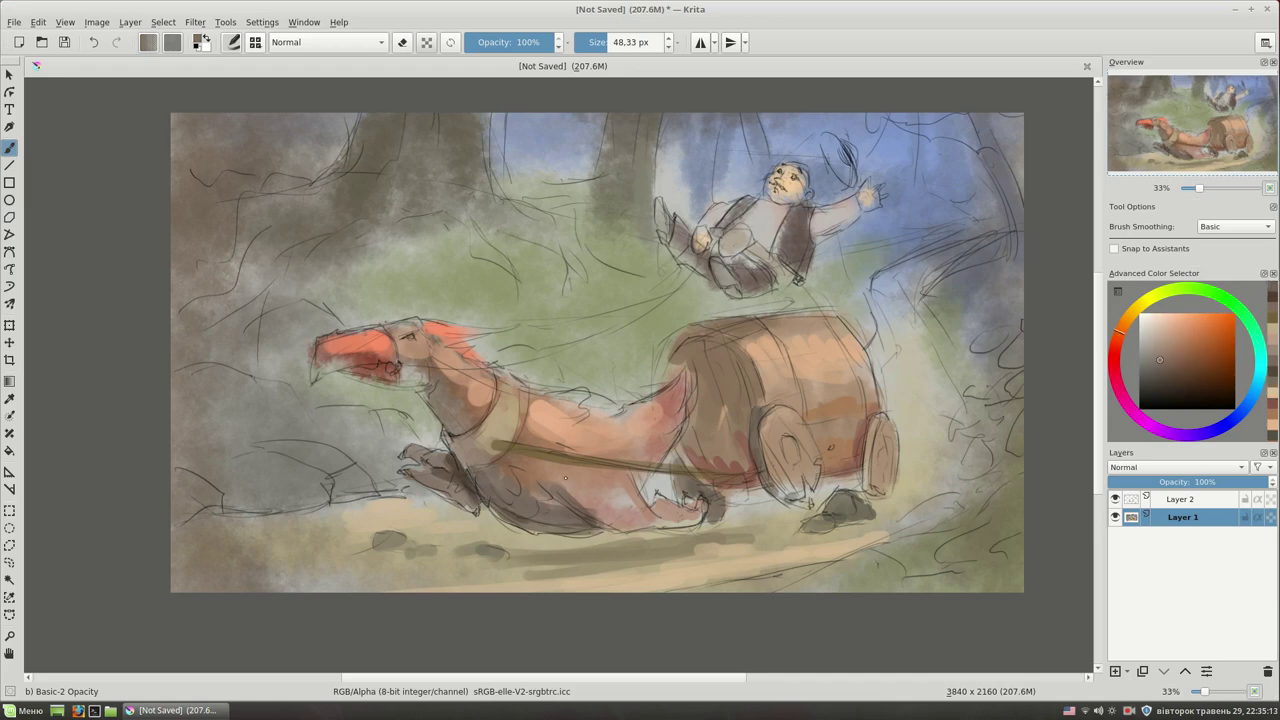
# - Add a short dark stroke on the beast's neck and pick peach and tan colours
pyautogui.keyDown('ctrl'); pyautogui.click(585, 458); pyautogui.keyUp('ctrl')
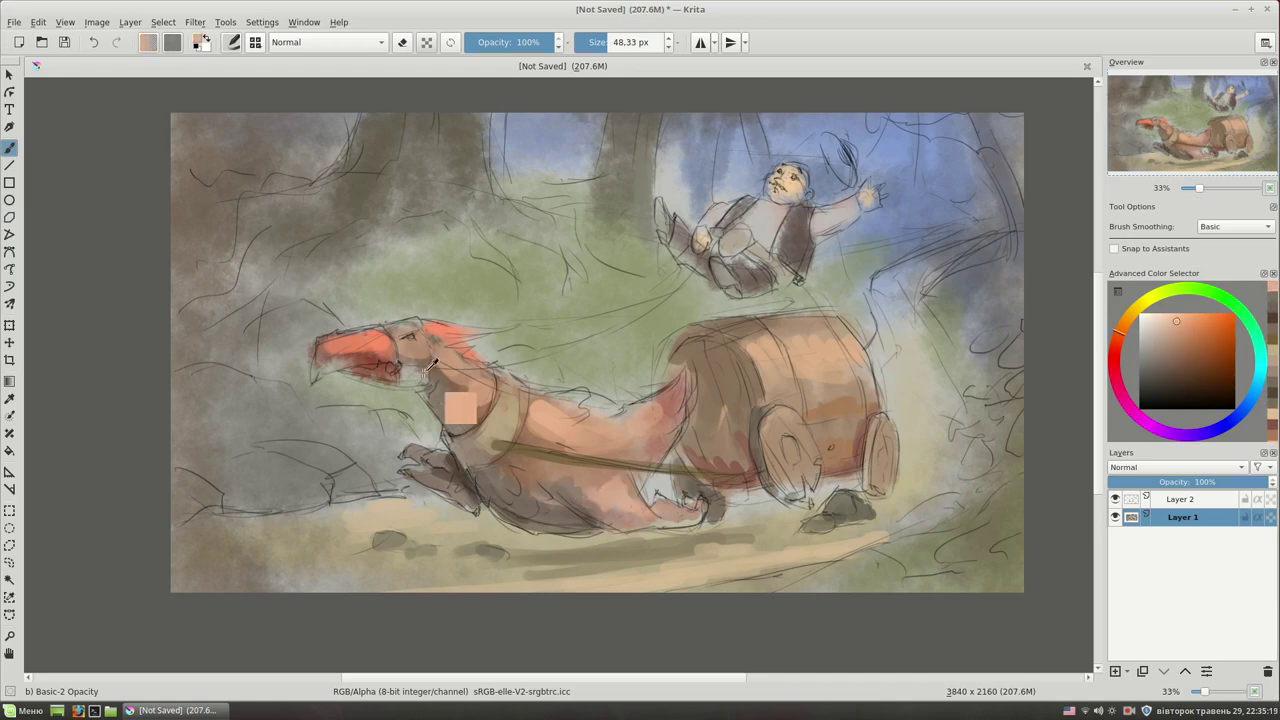
pyautogui.moveTo(430, 362); pyautogui.dragTo(410, 388)
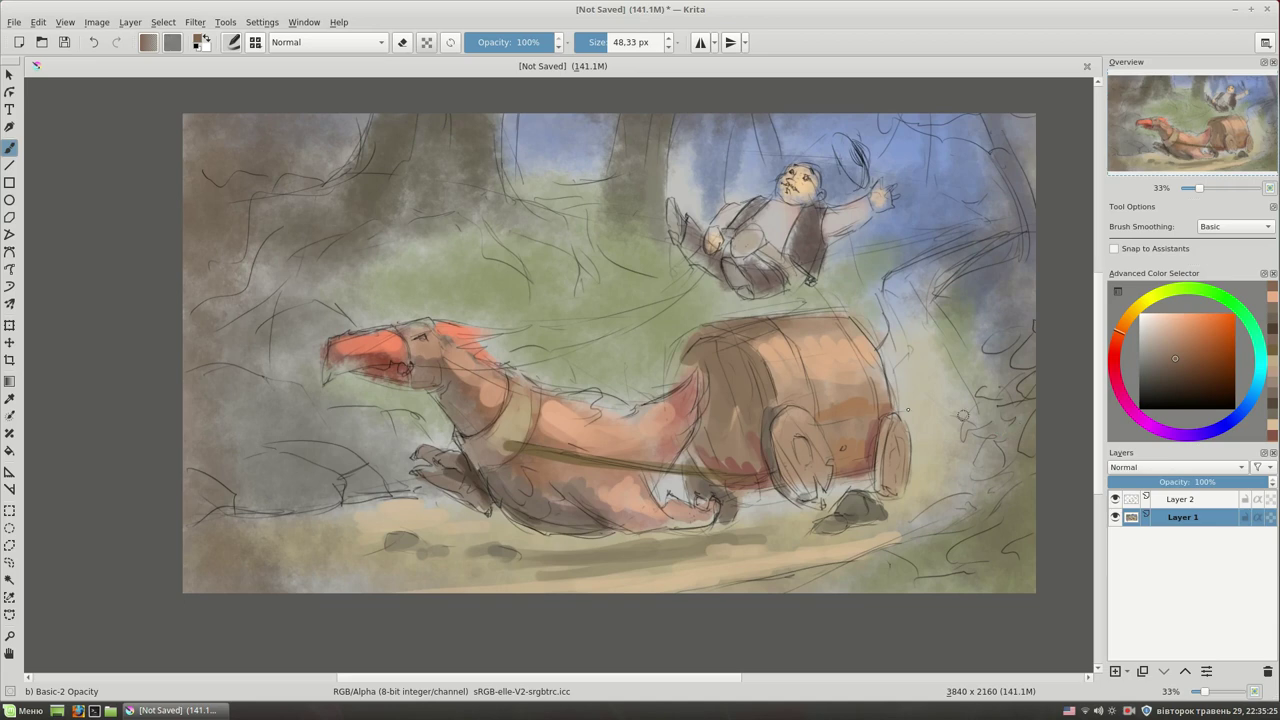
pyautogui.keyDown('ctrl'); pyautogui.click(908, 410); pyautogui.keyUp('ctrl')
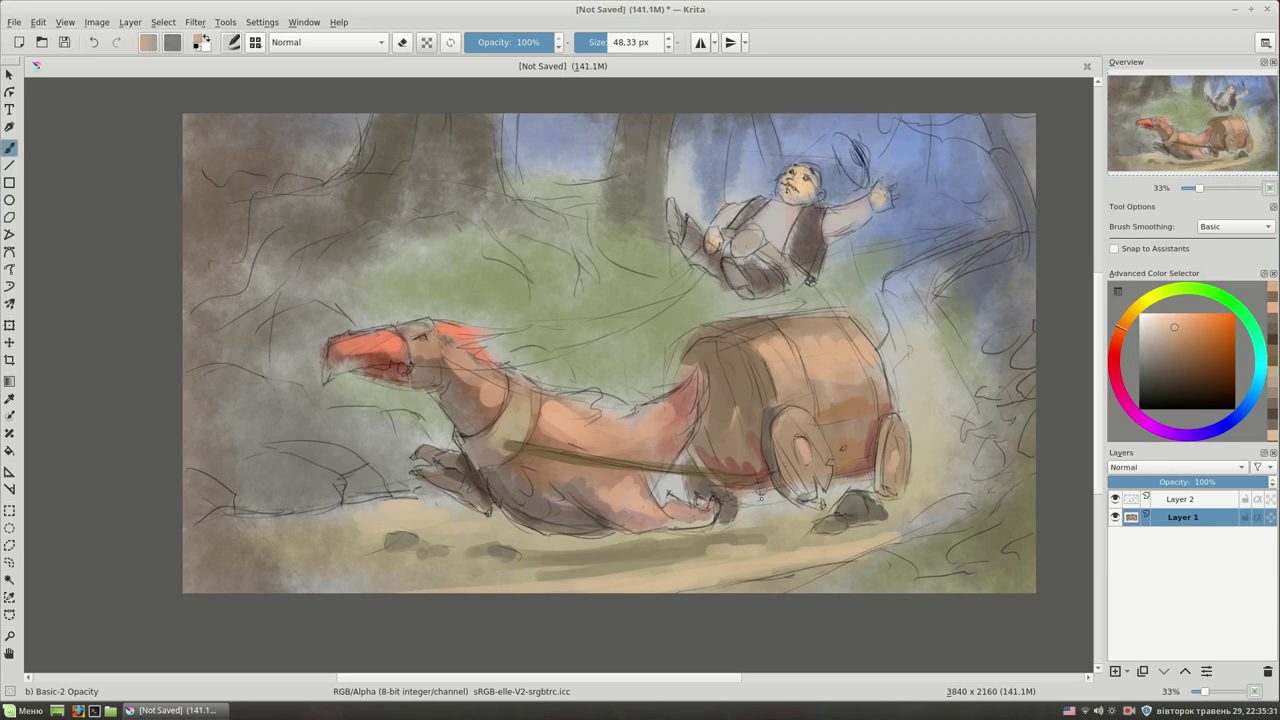
pyautogui.keyDown('ctrl'); pyautogui.click(784, 505); pyautogui.keyUp('ctrl')
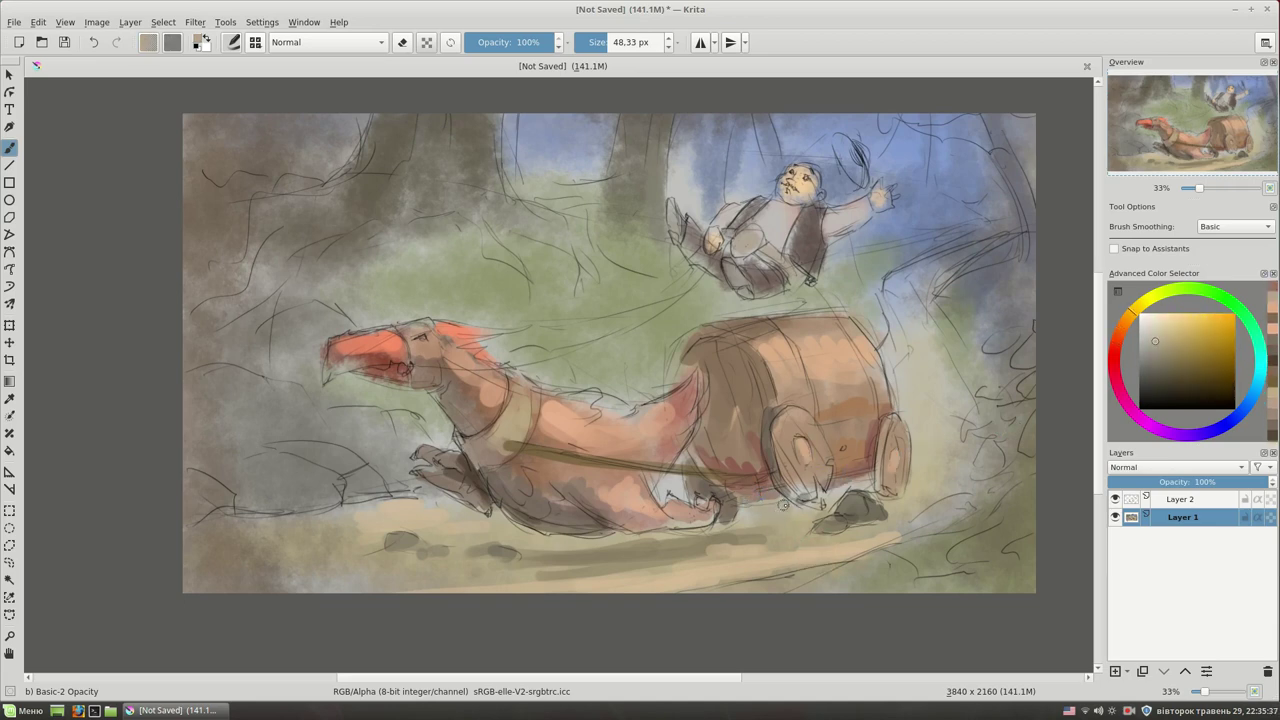
# - Paint blue sky around the flying man and pale green right of the barrel
pyautogui.keyDown('ctrl'); pyautogui.click(940, 250); pyautogui.keyUp('ctrl')
pyautogui.press(']')
pyautogui.press(']')
pyautogui.moveTo(960, 250)
pyautogui.mouseDown()
pyautogui.moveTo(895, 275)
pyautogui.moveTo(885, 315)
pyautogui.moveTo(945, 370)
pyautogui.moveTo(956, 271)
pyautogui.mouseUp()
pyautogui.keyDown('ctrl'); pyautogui.click(925, 280); pyautogui.keyUp('ctrl')
pyautogui.keyDown('ctrl'); pyautogui.click(936, 400); pyautogui.keyUp('ctrl')
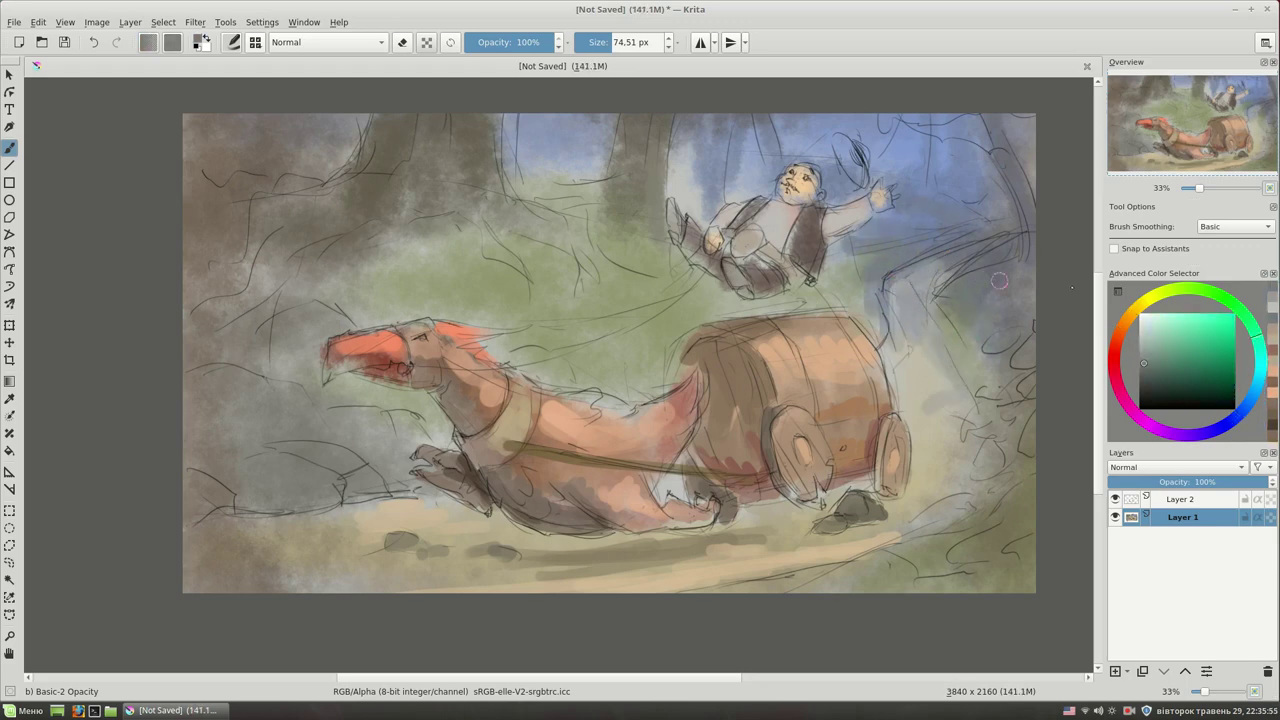
# - Paint dark grey-brown branches across the trees in the upper left
pyautogui.keyDown('ctrl'); pyautogui.click(1000, 320); pyautogui.keyUp('ctrl')
pyautogui.moveTo(500, 125)
pyautogui.mouseDown()
pyautogui.moveTo(590, 245)
pyautogui.moveTo(445, 345)
pyautogui.mouseUp()
pyautogui.moveTo(460, 230); pyautogui.dragTo(510, 213)
# - Darken the left tree trunk in dark brown and add branch and bark marks
pyautogui.moveTo(505, 115); pyautogui.dragTo(510, 245)
pyautogui.keyDown('ctrl'); pyautogui.click(500, 180); pyautogui.keyUp('ctrl')
pyautogui.moveTo(370, 125); pyautogui.dragTo(185, 215)
pyautogui.moveTo(330, 170); pyautogui.dragTo(210, 290)
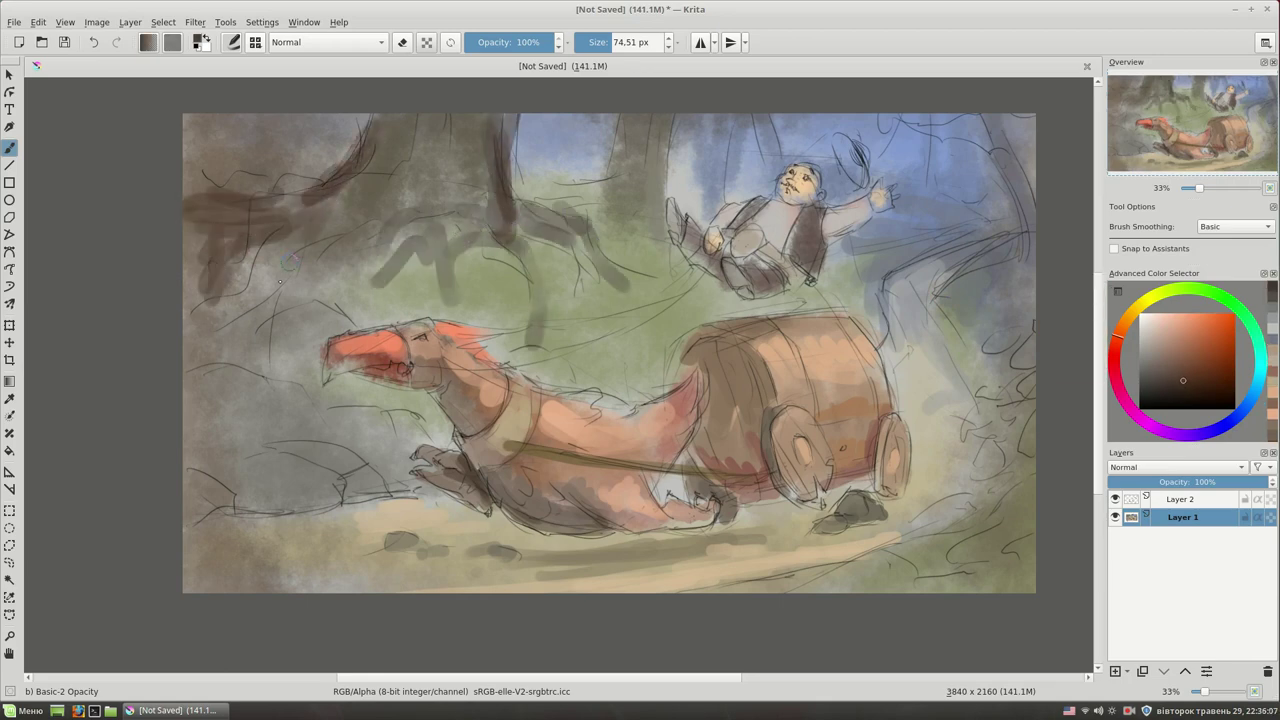
pyautogui.moveTo(285, 265); pyautogui.dragTo(212, 380)
# - With a larger brush, paint dark and grey strokes across the bottom-left corner
pyautogui.press(']')
pyautogui.moveTo(180, 493)
pyautogui.mouseDown()
pyautogui.moveTo(175, 387)
pyautogui.moveTo(300, 420)
pyautogui.mouseUp()
pyautogui.keyDown('ctrl'); pyautogui.click(175, 387); pyautogui.keyUp('ctrl')
pyautogui.moveTo(240, 480)
pyautogui.mouseDown()
pyautogui.moveTo(400, 455)
pyautogui.moveTo(268, 400)
pyautogui.mouseUp()
pyautogui.keyDown('ctrl'); pyautogui.click(267, 399); pyautogui.keyUp('ctrl')
pyautogui.moveTo(185, 440); pyautogui.dragTo(245, 515)
pyautogui.press('[')
pyautogui.press('[')
pyautogui.moveTo(360, 500)
pyautogui.mouseDown()
pyautogui.moveTo(238, 514)
pyautogui.moveTo(386, 496)
pyautogui.mouseUp()
# - Shade the ground dark grey from under the beast to the wagon wheel
pyautogui.click(1168, 384)
pyautogui.press('[')
pyautogui.moveTo(185, 546); pyautogui.dragTo(284, 538)
pyautogui.moveTo(250, 530); pyautogui.dragTo(460, 492)
pyautogui.moveTo(565, 566)
pyautogui.mouseDown()
pyautogui.moveTo(716, 540)
pyautogui.moveTo(858, 488)
pyautogui.mouseUp()
pyautogui.moveTo(784, 518); pyautogui.dragTo(874, 486)
pyautogui.moveTo(742, 532); pyautogui.dragTo(852, 486)
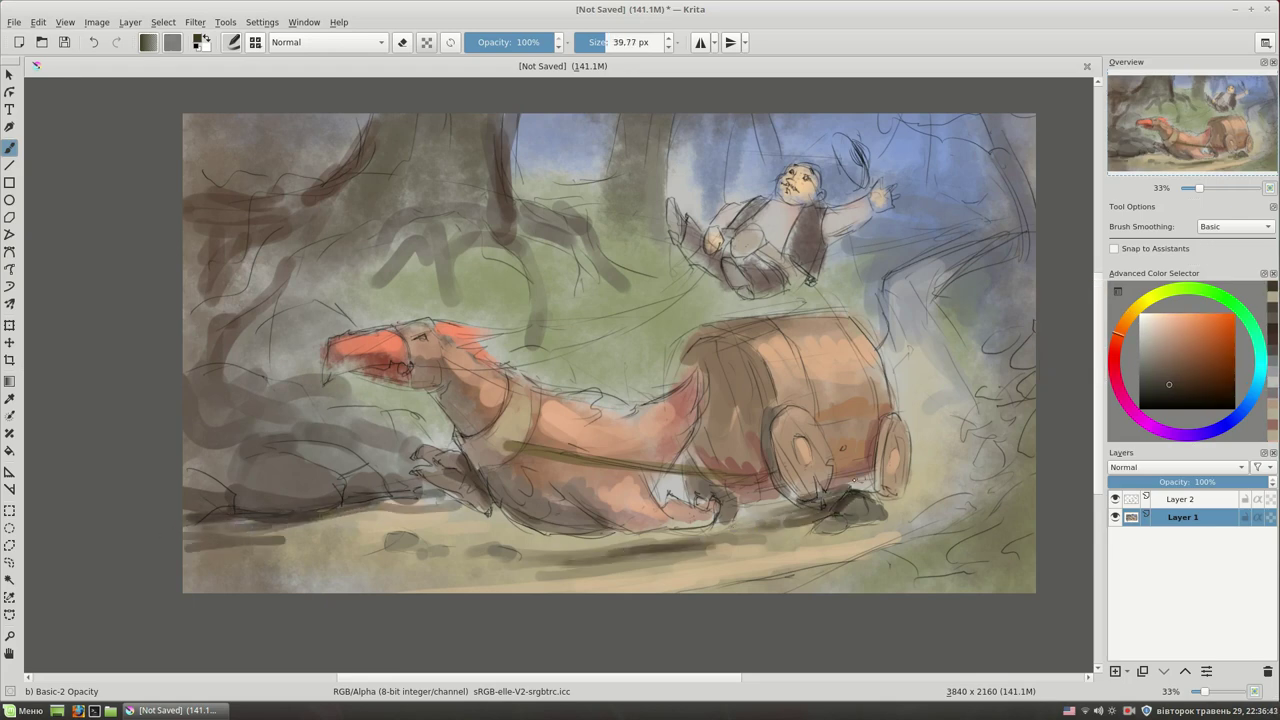
# - Add light grey-brown strokes on the dark rock beneath the cart
pyautogui.keyDown('ctrl'); pyautogui.click(806, 490); pyautogui.keyUp('ctrl')
pyautogui.keyDown('ctrl'); pyautogui.click(920, 515); pyautogui.keyUp('ctrl')
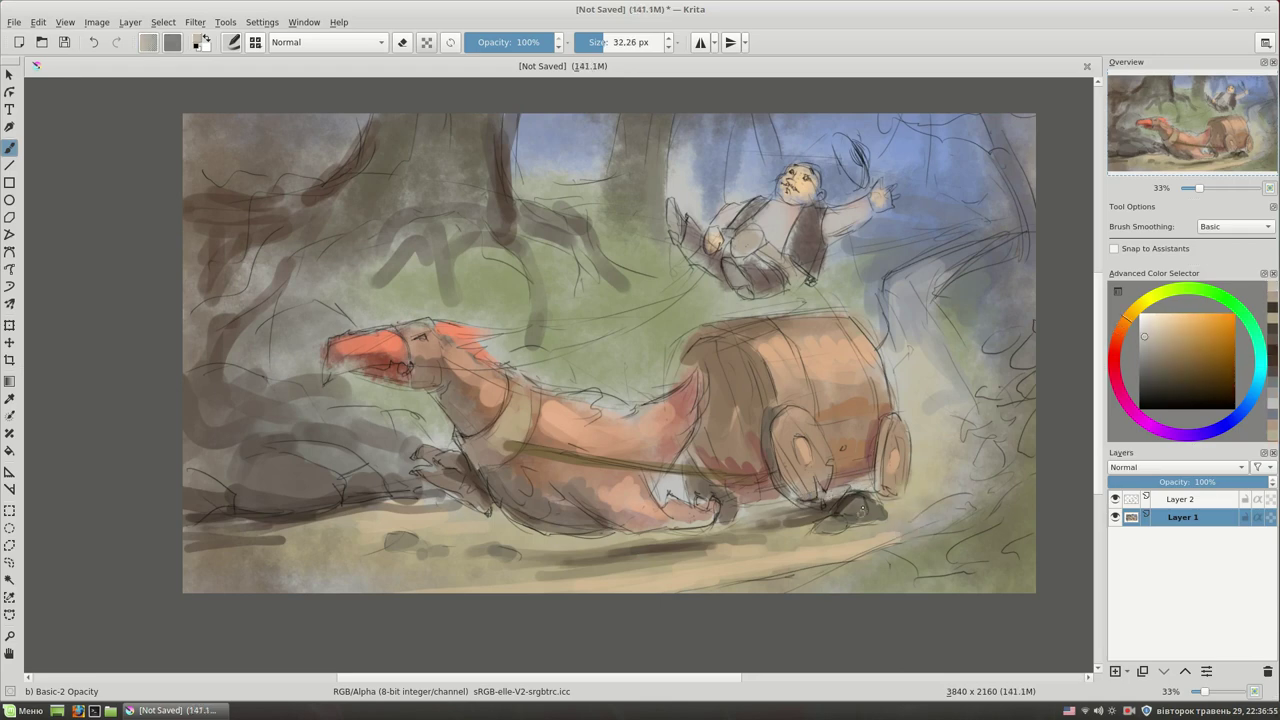
pyautogui.keyDown('ctrl'); pyautogui.click(851, 517); pyautogui.keyUp('ctrl')
pyautogui.moveTo(856, 502); pyautogui.dragTo(842, 513)
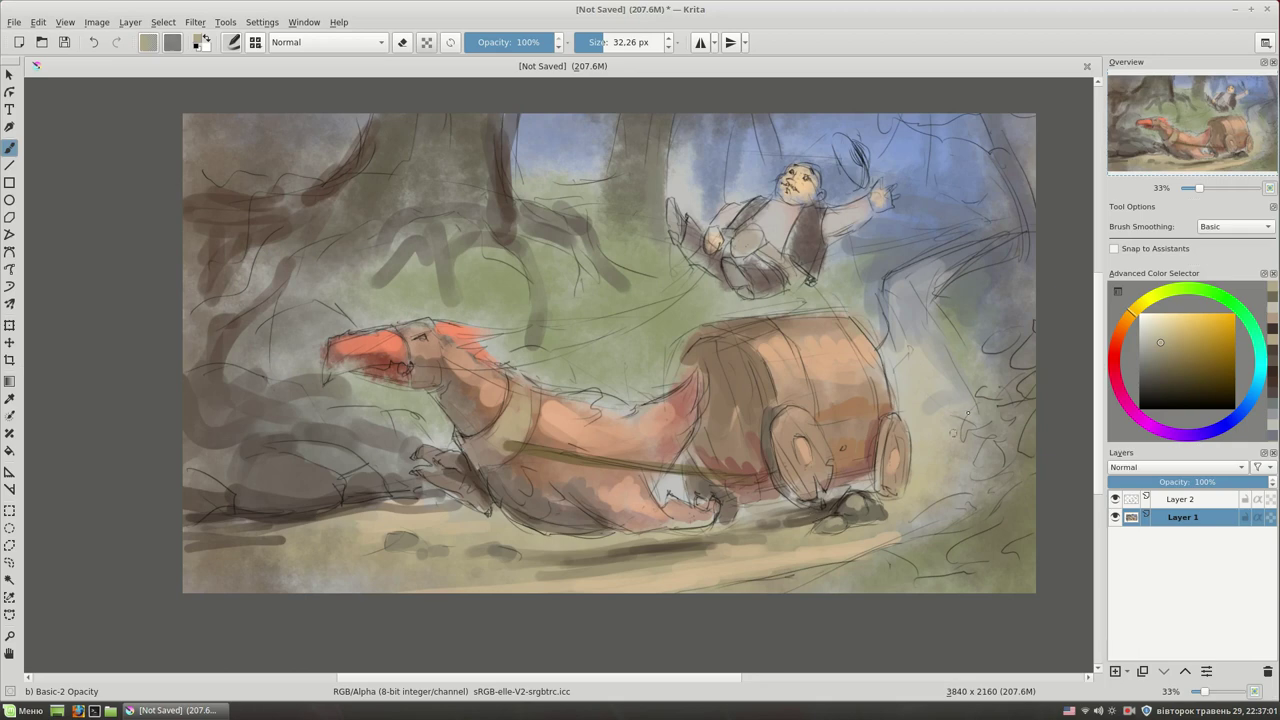
# - Darken the right wagon wheel's rim and the left wheel's marks in dark brown
pyautogui.keyDown('ctrl'); pyautogui.click(931, 497); pyautogui.keyUp('ctrl')
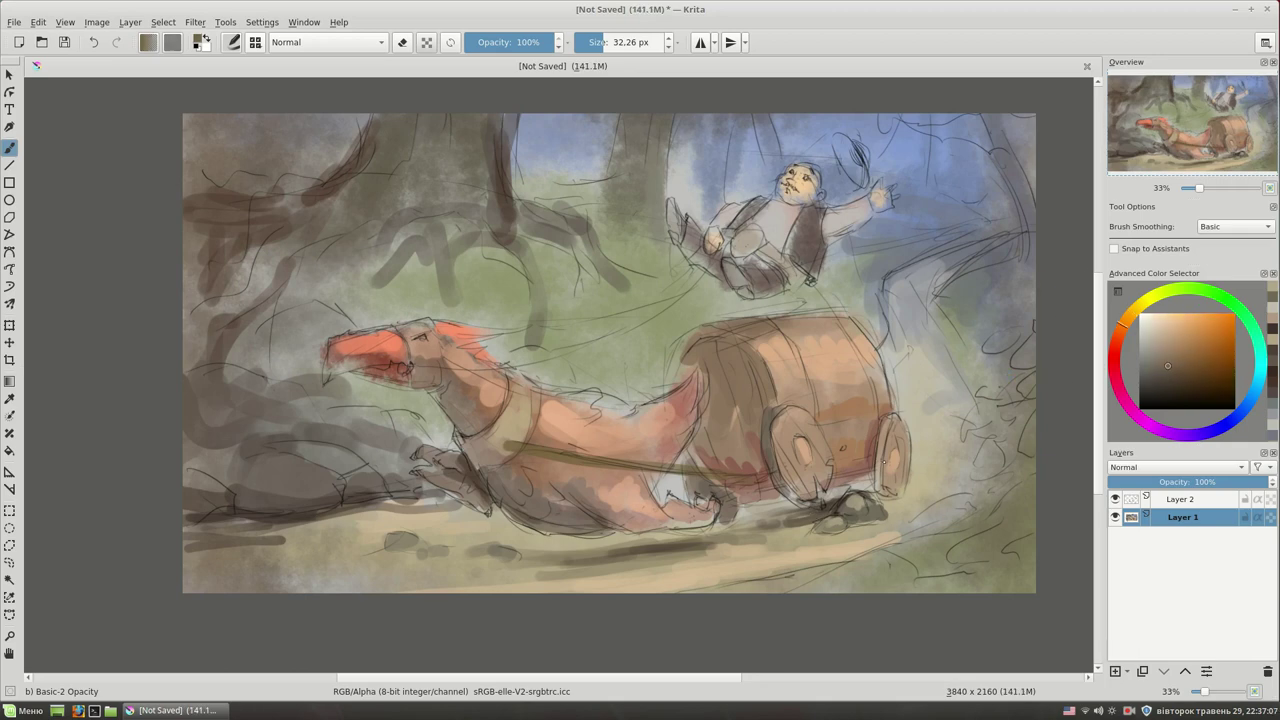
pyautogui.keyDown('ctrl'); pyautogui.click(885, 440); pyautogui.keyUp('ctrl')
pyautogui.moveTo(886, 422); pyautogui.dragTo(878, 482)
pyautogui.moveTo(790, 470); pyautogui.dragTo(784, 505)
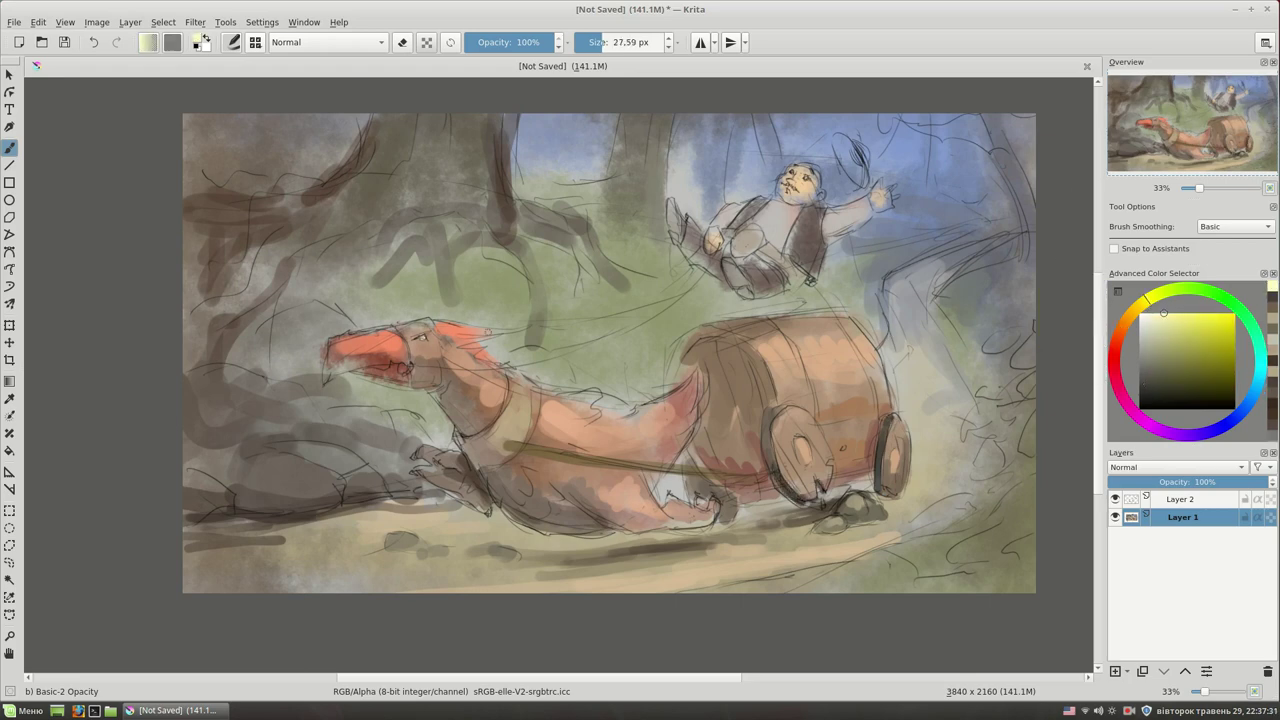
pyautogui.keyDown('ctrl'); pyautogui.click(424, 336); pyautogui.keyUp('ctrl')
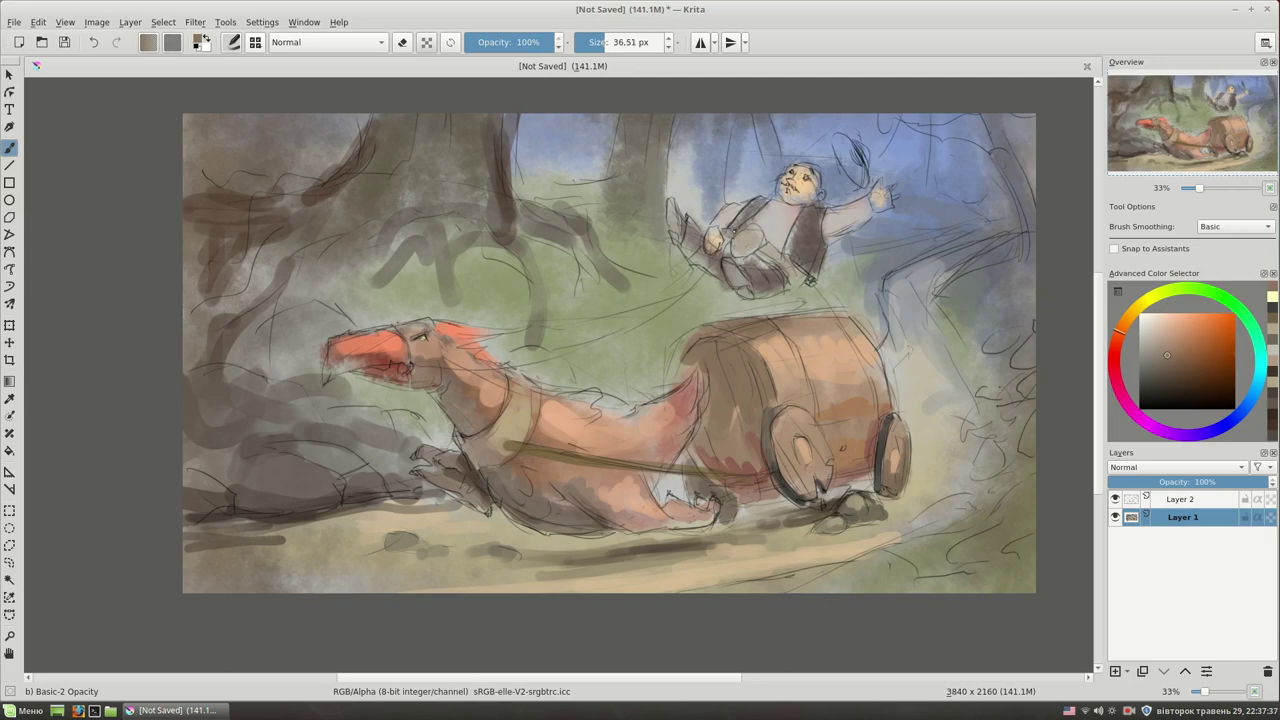
# - Zoom in and sketch spectacles around the flying man's eyes
pyautogui.scroll(1, 785, 90)
pyautogui.moveTo(1161, 339); pyautogui.dragTo(1189, 340)
pyautogui.moveTo(792, 234)
pyautogui.mouseDown()
pyautogui.moveTo(812, 236)
pyautogui.moveTo(798, 233)
pyautogui.mouseUp()
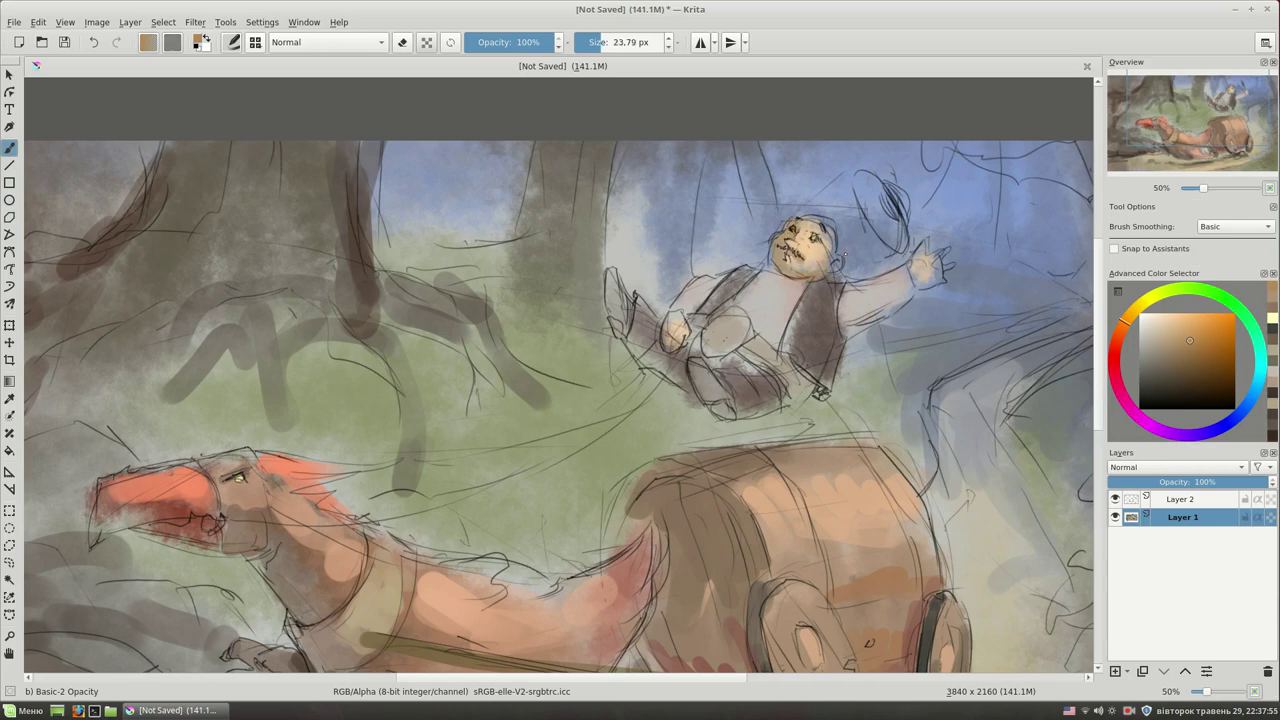
pyautogui.keyDown('ctrl'); pyautogui.click(808, 248); pyautogui.keyUp('ctrl')
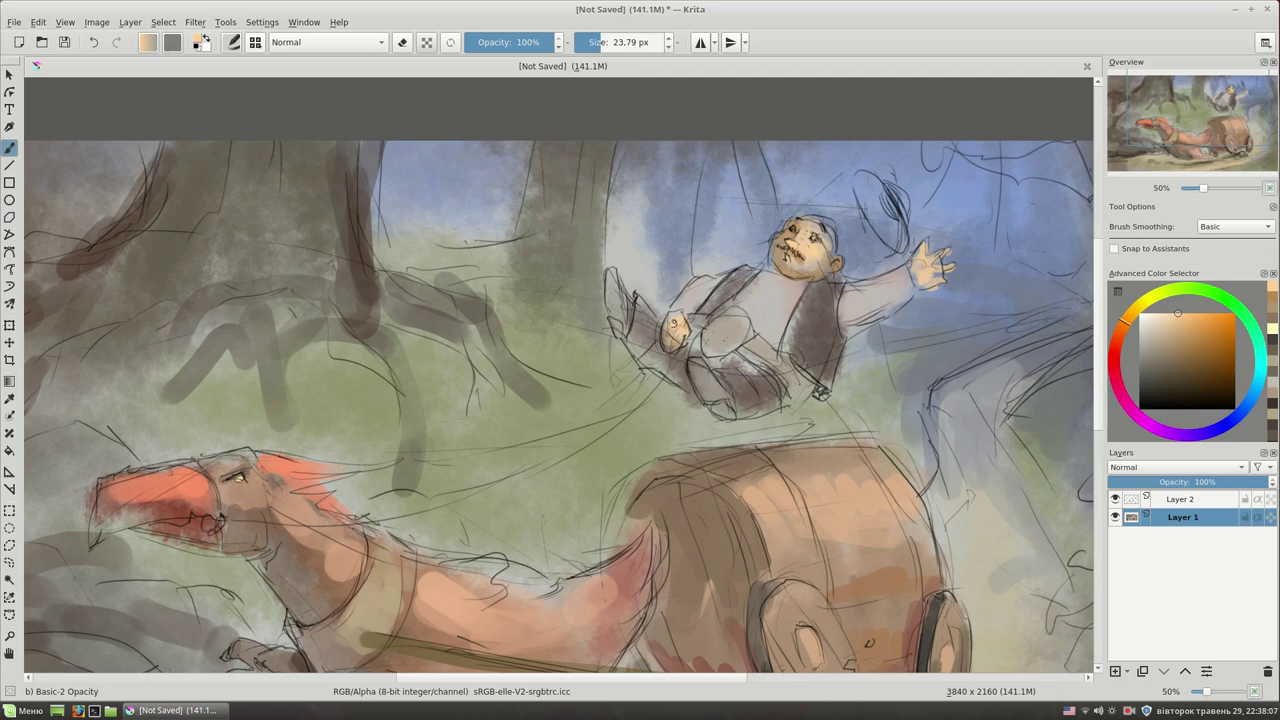
pyautogui.keyDown('ctrl'); pyautogui.click(826, 274); pyautogui.keyUp('ctrl')
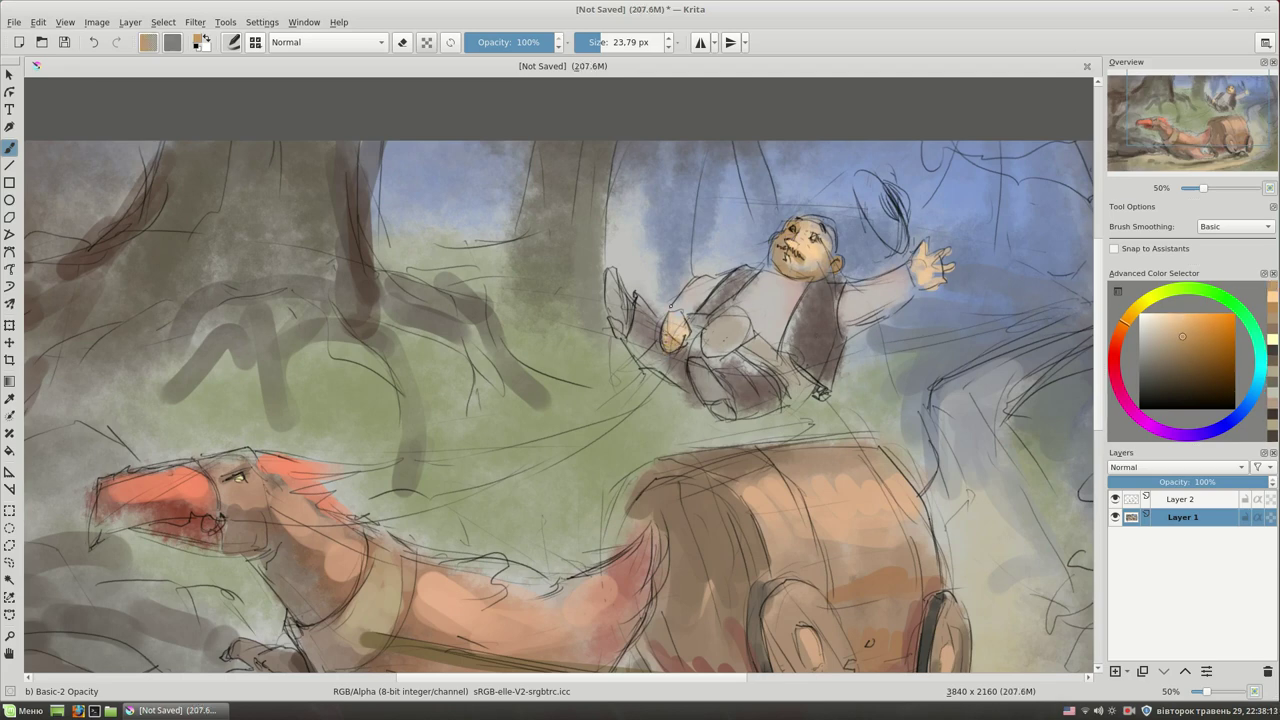
# - Paint pale yellow on the man's chest and darken his vest and lower body
pyautogui.keyDown('ctrl'); pyautogui.click(935, 262); pyautogui.keyUp('ctrl')
pyautogui.moveTo(746, 322); pyautogui.dragTo(733, 350)
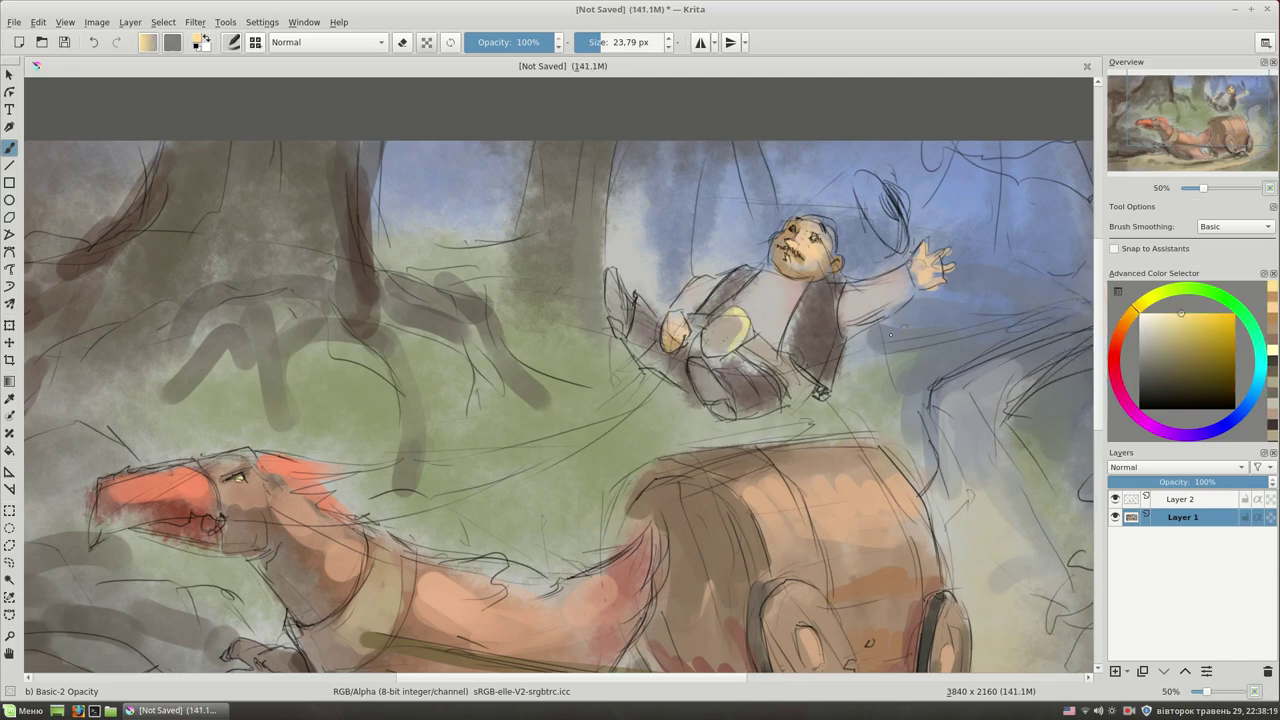
pyautogui.click(1171, 377)
pyautogui.moveTo(822, 296)
pyautogui.mouseDown()
pyautogui.moveTo(780, 352)
pyautogui.moveTo(820, 393)
pyautogui.mouseUp()
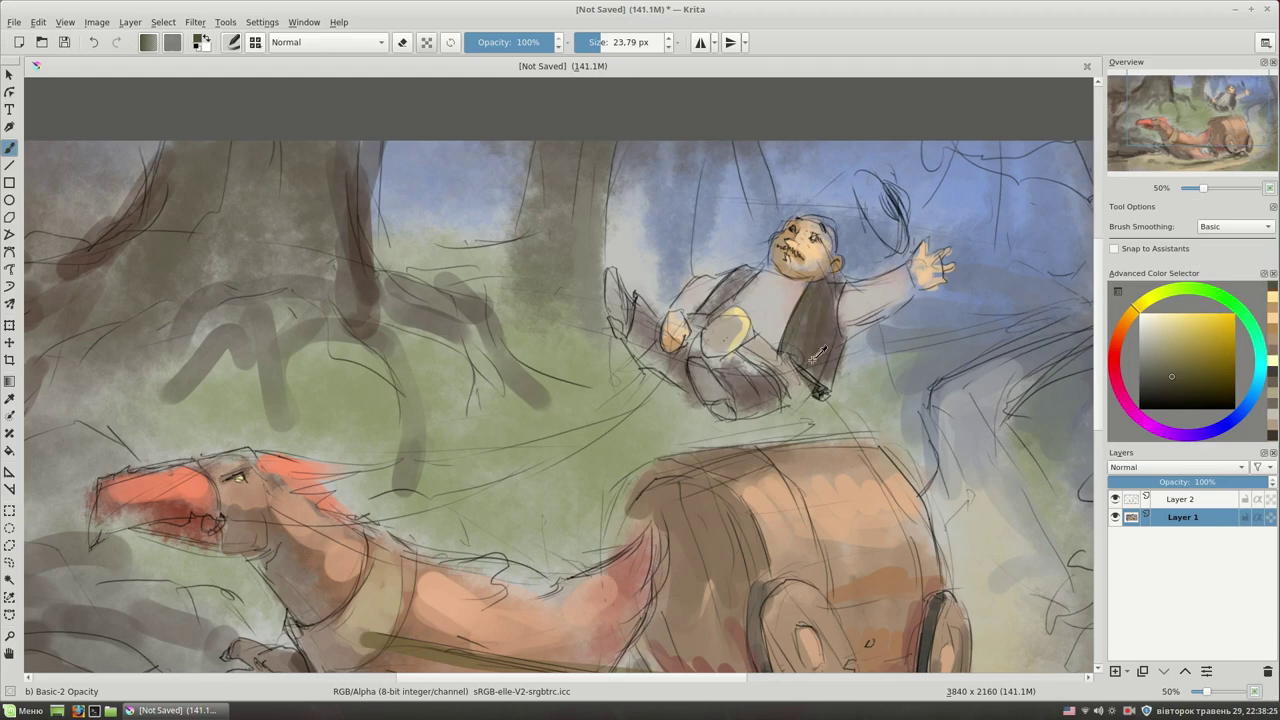
pyautogui.keyDown('ctrl'); pyautogui.click(753, 361); pyautogui.keyUp('ctrl')
pyautogui.moveTo(752, 362)
pyautogui.mouseDown()
pyautogui.moveTo(786, 410)
pyautogui.moveTo(812, 380)
pyautogui.mouseUp()
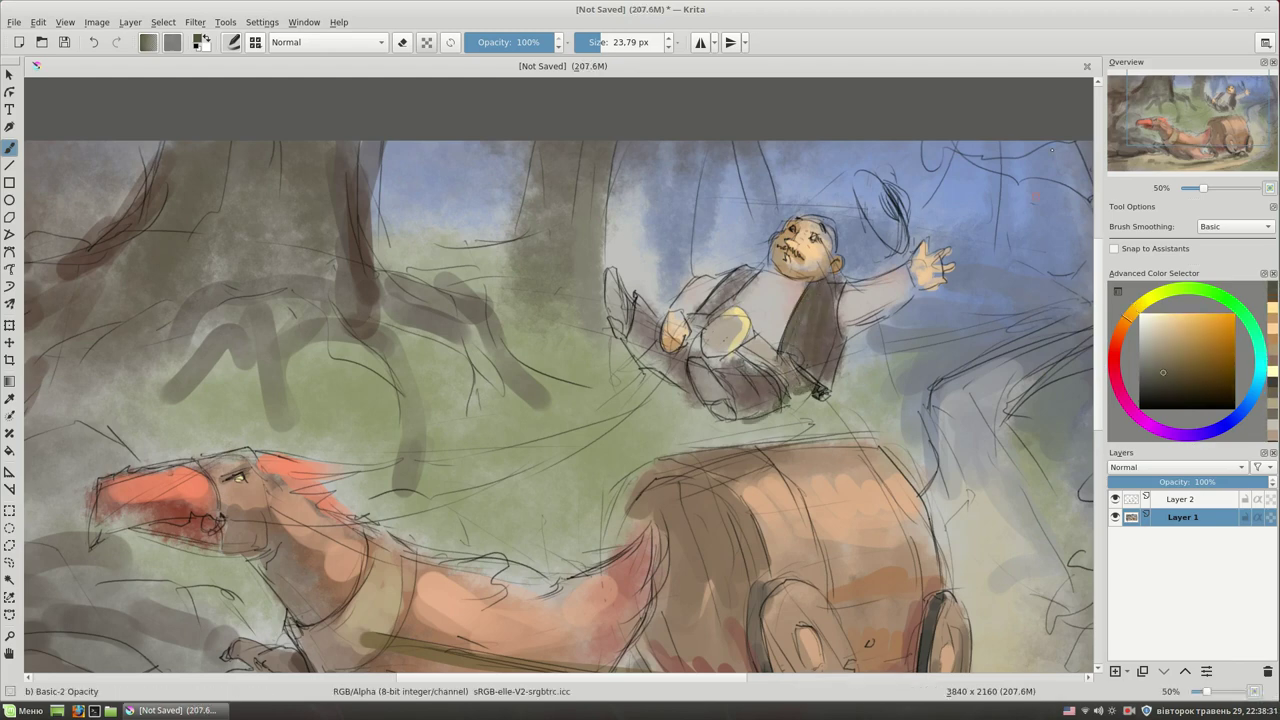
# - Brush light grey over the man's shirt and deepen the vest in dark reddish-brown
pyautogui.moveTo(1160, 317); pyautogui.dragTo(1153, 349)
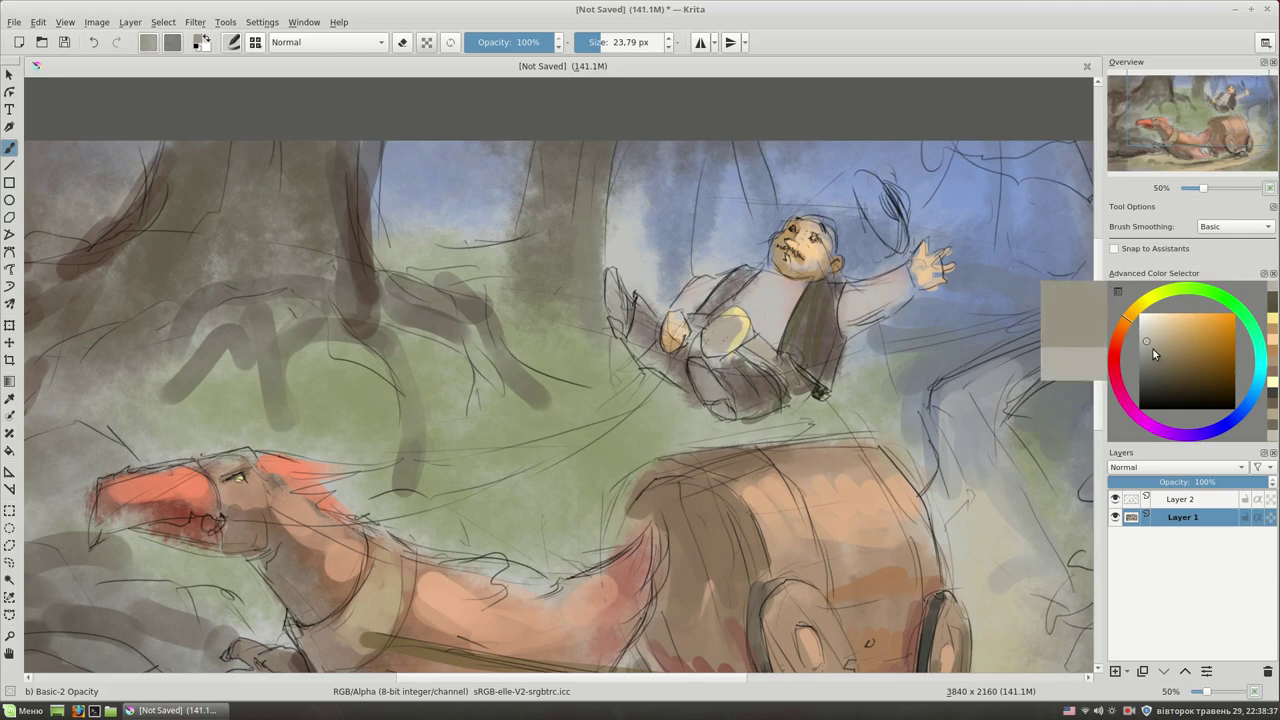
pyautogui.moveTo(762, 274)
pyautogui.mouseDown()
pyautogui.moveTo(765, 312)
pyautogui.moveTo(784, 321)
pyautogui.mouseUp()
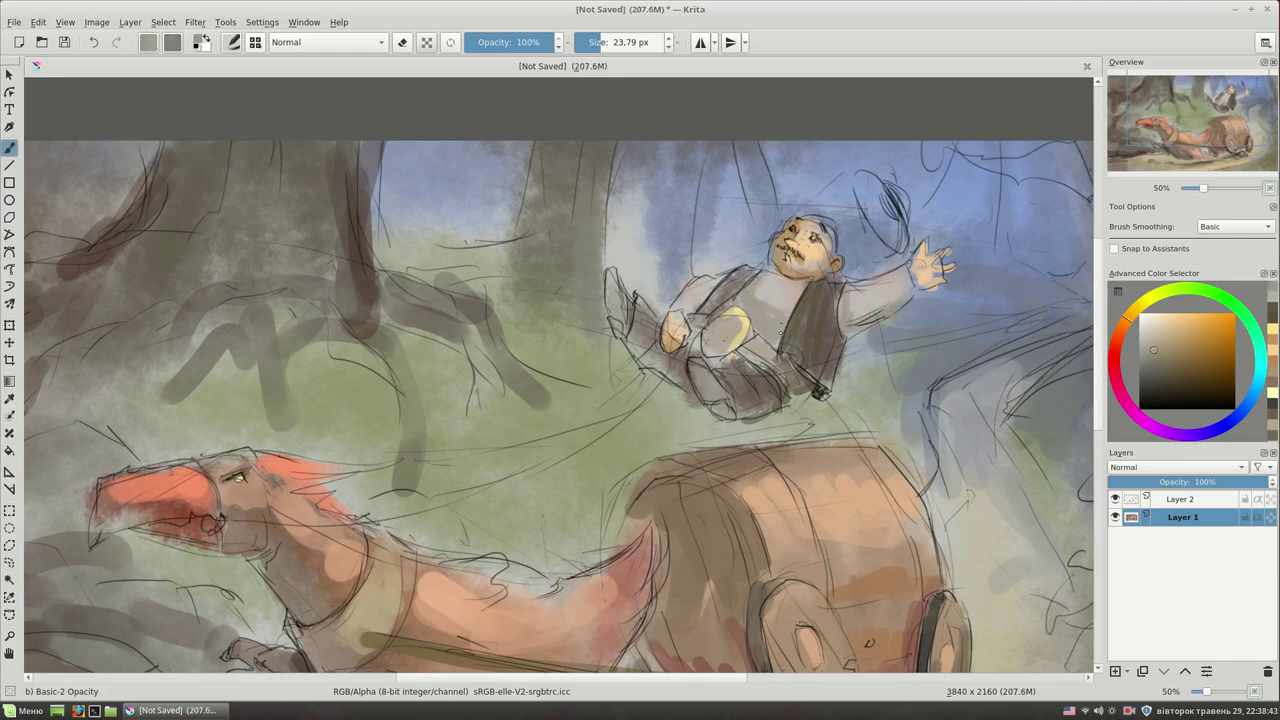
pyautogui.keyDown('ctrl'); pyautogui.click(715, 295); pyautogui.keyUp('ctrl')
pyautogui.moveTo(752, 276)
pyautogui.mouseDown()
pyautogui.moveTo(714, 310)
pyautogui.moveTo(770, 264)
pyautogui.mouseUp()
# - Paint a yellow hat beside the raised hand, shade it dark olive, and zoom out
pyautogui.click(1140, 318)
pyautogui.click(1179, 326)
pyautogui.moveTo(860, 185)
pyautogui.mouseDown()
pyautogui.moveTo(900, 240)
pyautogui.moveTo(905, 225)
pyautogui.moveTo(900, 250)
pyautogui.mouseUp()
pyautogui.keyDown('ctrl'); pyautogui.click(891, 195); pyautogui.keyUp('ctrl')
pyautogui.click(1165, 296)
pyautogui.moveTo(878, 194); pyautogui.dragTo(902, 236)
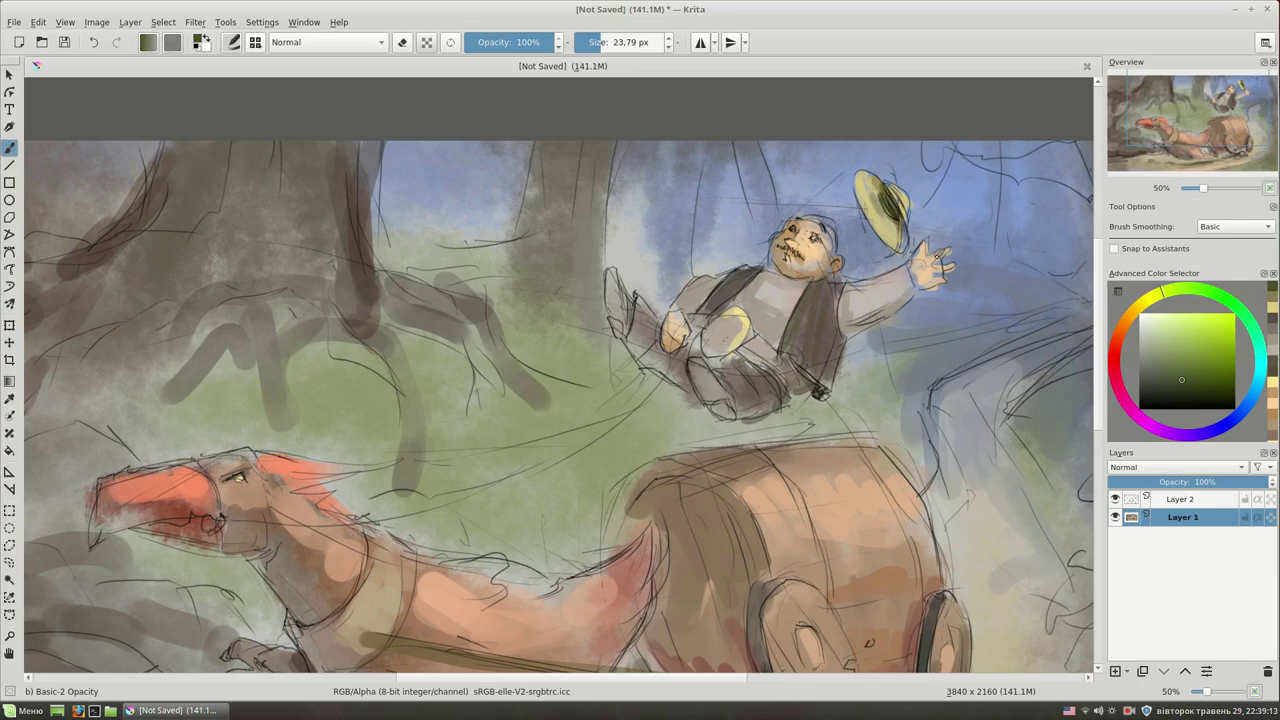
pyautogui.scroll(-2, 925, 265)
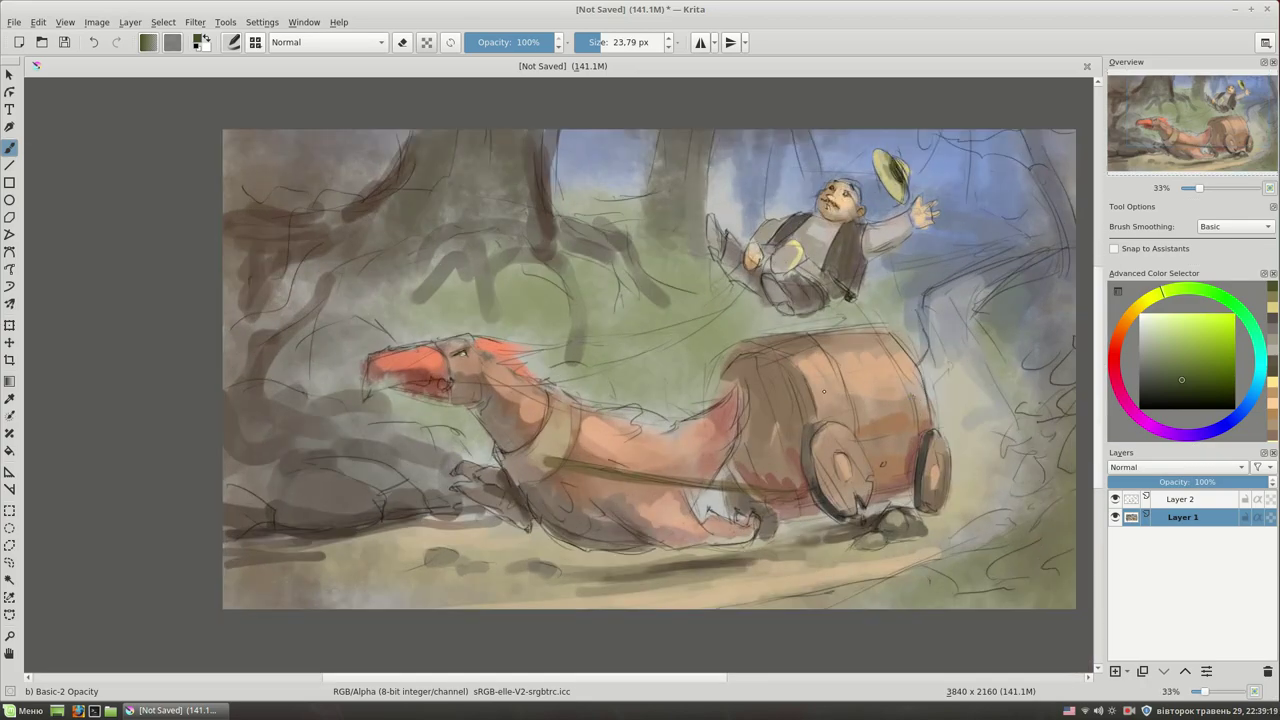
# - Darken the creature's belly with sampled reddish-brown strokes
pyautogui.keyDown('ctrl'); pyautogui.click(521, 531); pyautogui.keyUp('ctrl')
pyautogui.moveTo(700, 506); pyautogui.dragTo(821, 513)
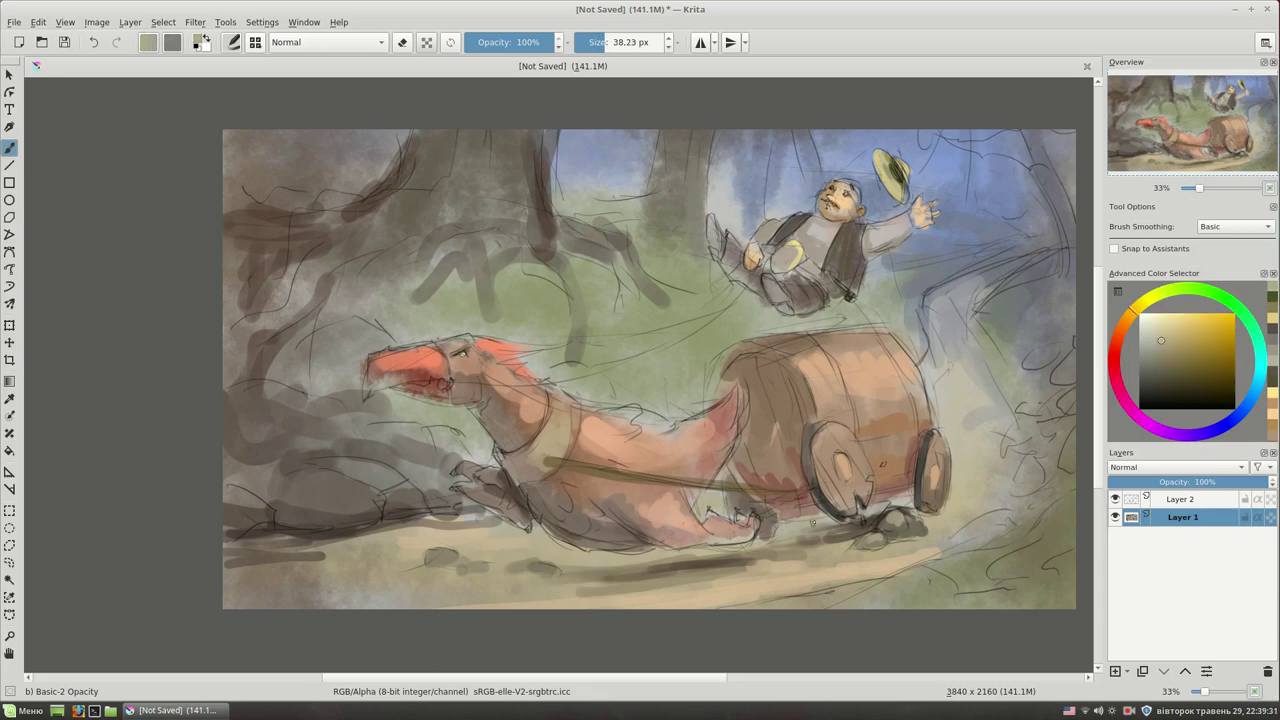
pyautogui.keyDown('ctrl'); pyautogui.click(741, 537); pyautogui.keyUp('ctrl')
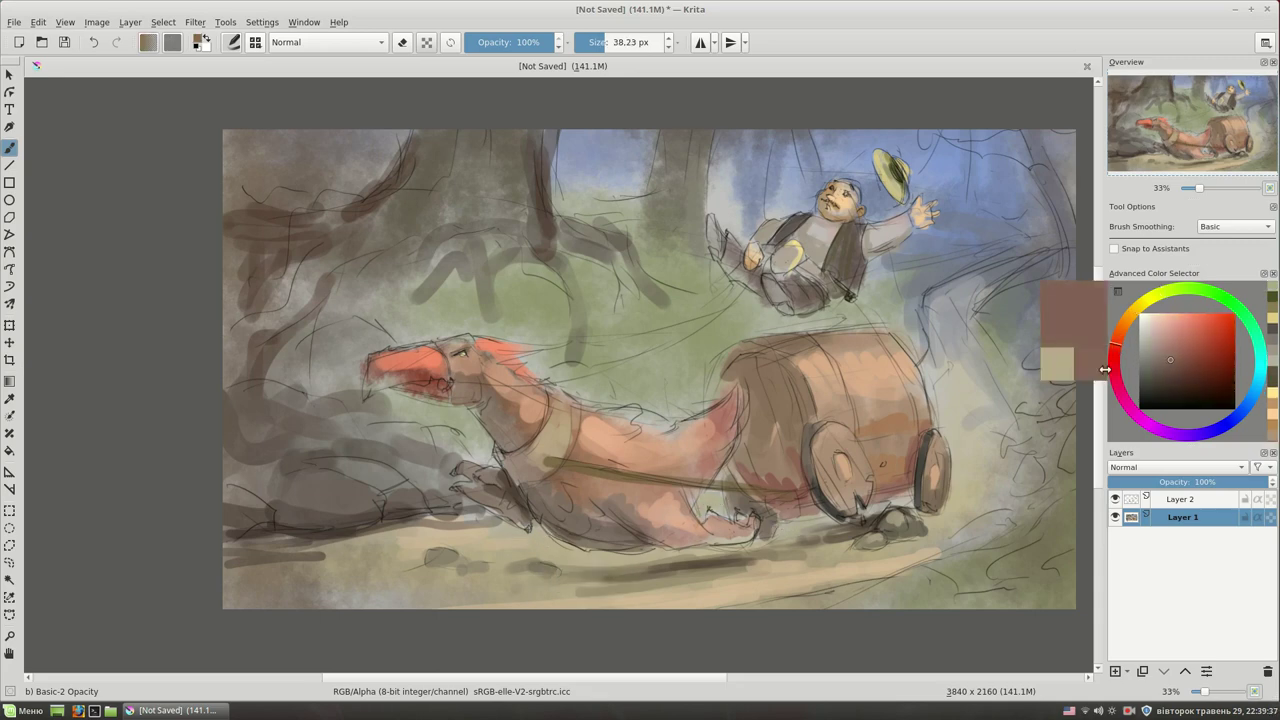
pyautogui.moveTo(755, 532)
pyautogui.mouseDown()
pyautogui.moveTo(662, 550)
pyautogui.moveTo(545, 535)
pyautogui.mouseUp()
pyautogui.keyDown('ctrl'); pyautogui.click(664, 521); pyautogui.keyUp('ctrl')
pyautogui.moveTo(648, 533); pyautogui.dragTo(580, 545)
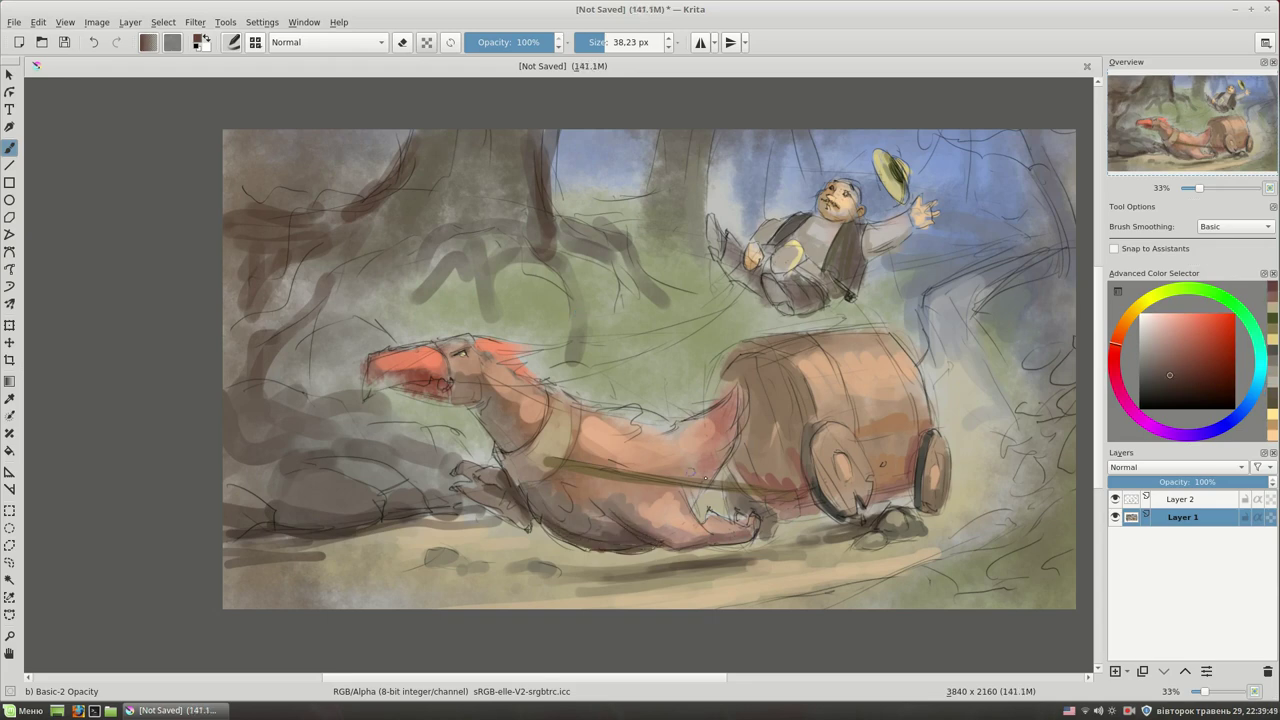
pyautogui.moveTo(697, 500); pyautogui.dragTo(686, 493)
# - Add dark red strokes near the claw, under the beak and along the neck
pyautogui.keyDown('ctrl'); pyautogui.click(527, 490); pyautogui.keyUp('ctrl')
pyautogui.moveTo(526, 511); pyautogui.dragTo(508, 496)
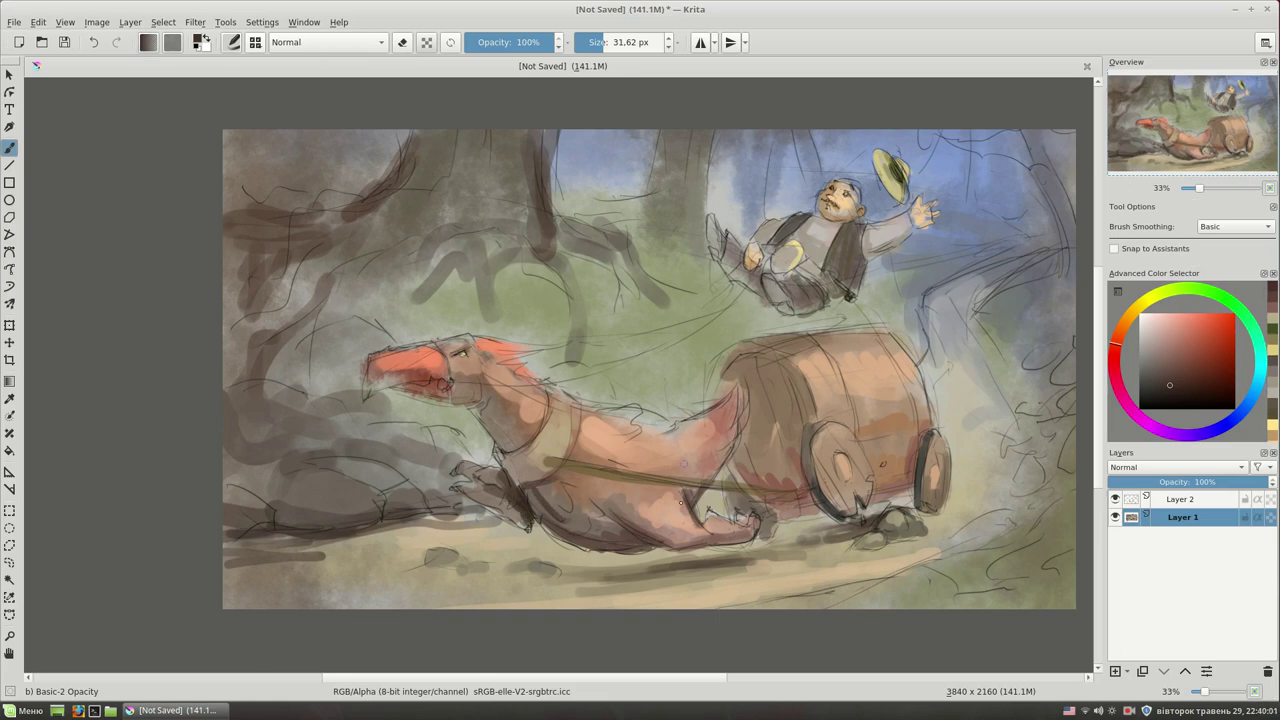
pyautogui.keyDown('ctrl'); pyautogui.click(483, 476); pyautogui.keyUp('ctrl')
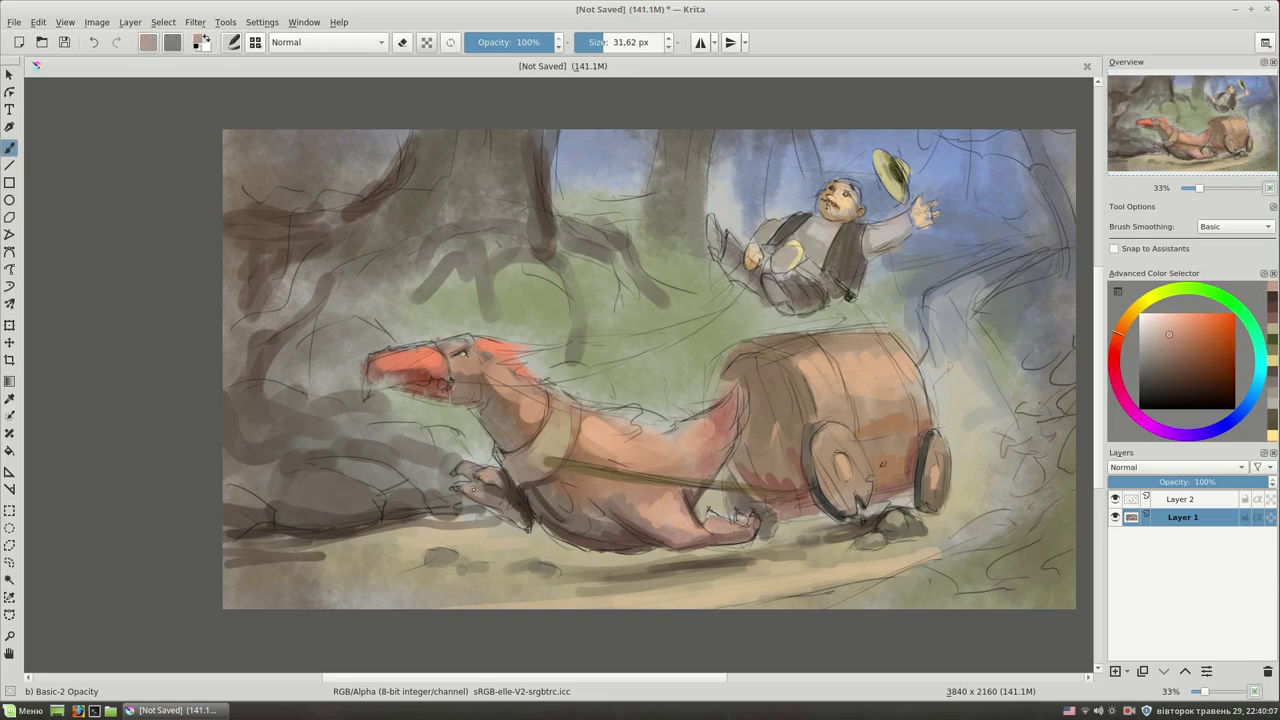
pyautogui.keyDown('ctrl'); pyautogui.click(788, 482); pyautogui.keyUp('ctrl')
pyautogui.click(1116, 366)
pyautogui.click(1181, 380)
pyautogui.moveTo(392, 380)
pyautogui.mouseDown()
pyautogui.moveTo(364, 400)
pyautogui.moveTo(396, 380)
pyautogui.moveTo(444, 402)
pyautogui.moveTo(486, 380)
pyautogui.moveTo(498, 430)
pyautogui.mouseUp()
pyautogui.keyDown('ctrl'); pyautogui.click(604, 479); pyautogui.keyUp('ctrl')
pyautogui.moveTo(484, 382); pyautogui.dragTo(510, 448)
pyautogui.press(']')
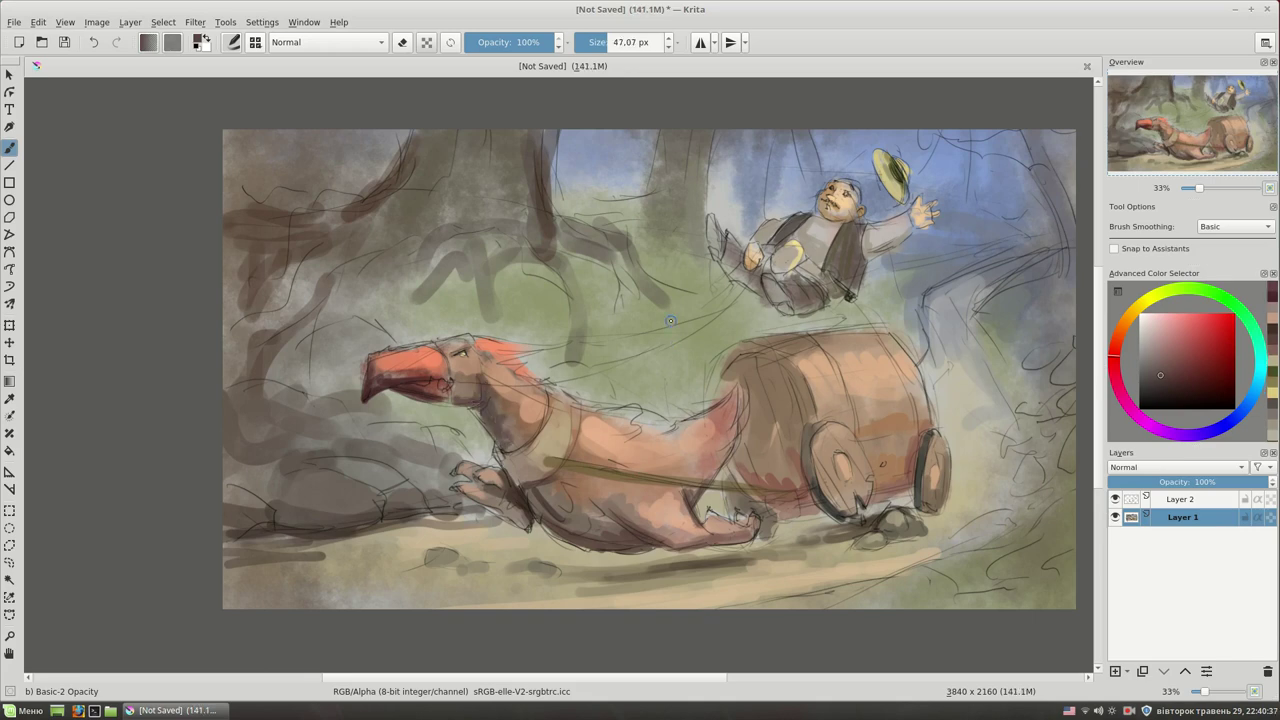
# - Hatch yellow-green strokes into the forest foliage behind the creature
pyautogui.click(1171, 338)
pyautogui.moveTo(590, 372)
pyautogui.mouseDown()
pyautogui.moveTo(622, 334)
pyautogui.moveTo(682, 308)
pyautogui.mouseUp()
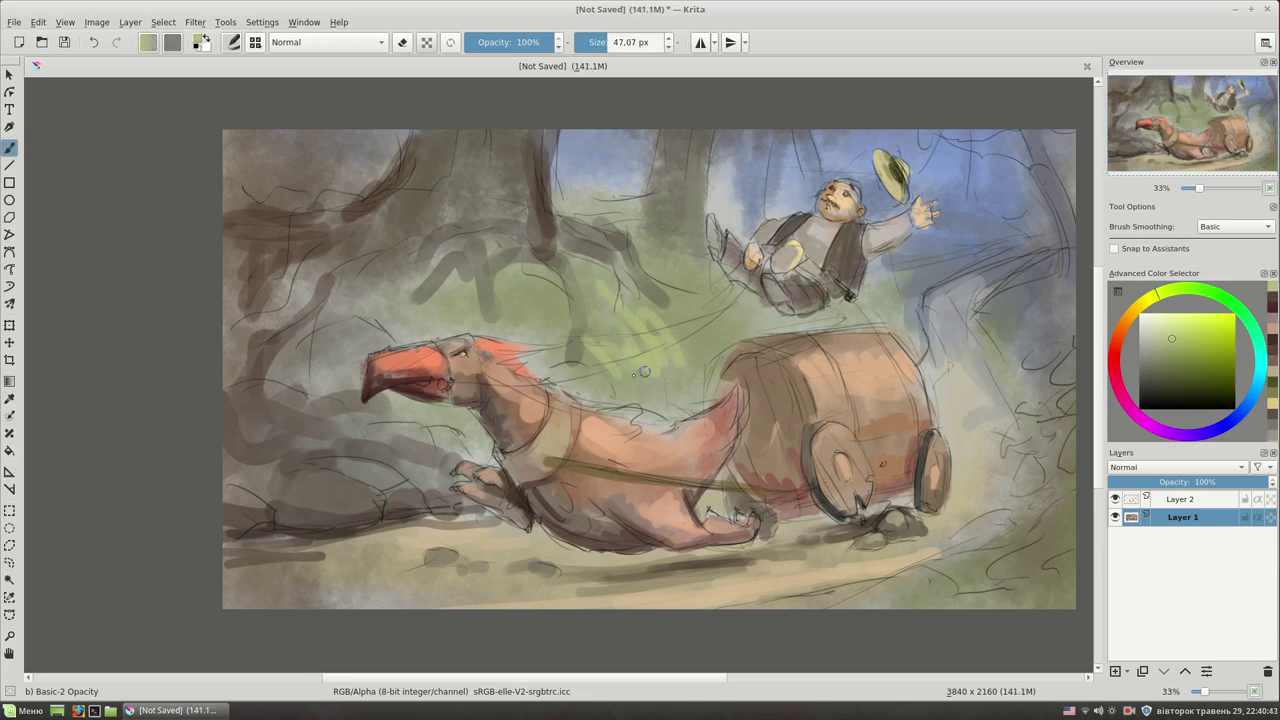
pyautogui.moveTo(504, 334)
pyautogui.mouseDown()
pyautogui.moveTo(538, 298)
pyautogui.moveTo(552, 304)
pyautogui.mouseUp()
pyautogui.moveTo(430, 440); pyautogui.dragTo(476, 418)
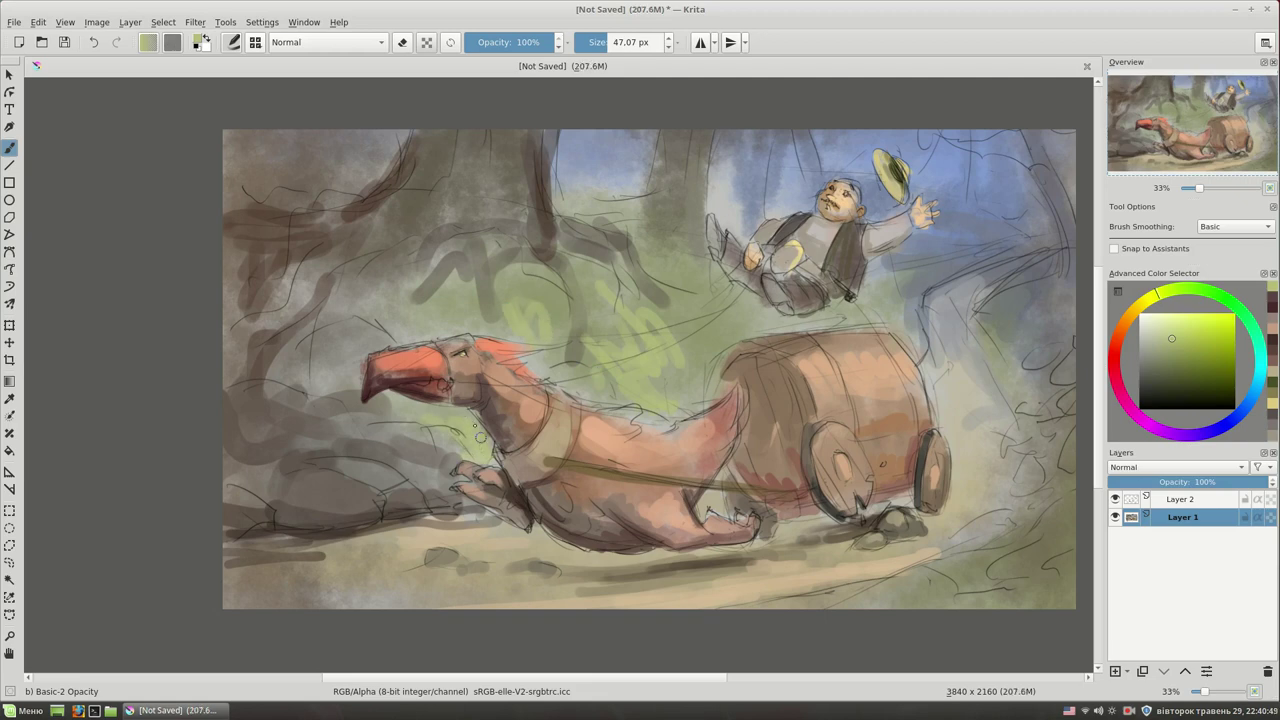
# - Dab pinkish-beige highlights on the creature's head and light orange on its beak top
pyautogui.keyDown('ctrl'); pyautogui.click(600, 420); pyautogui.keyUp('ctrl')
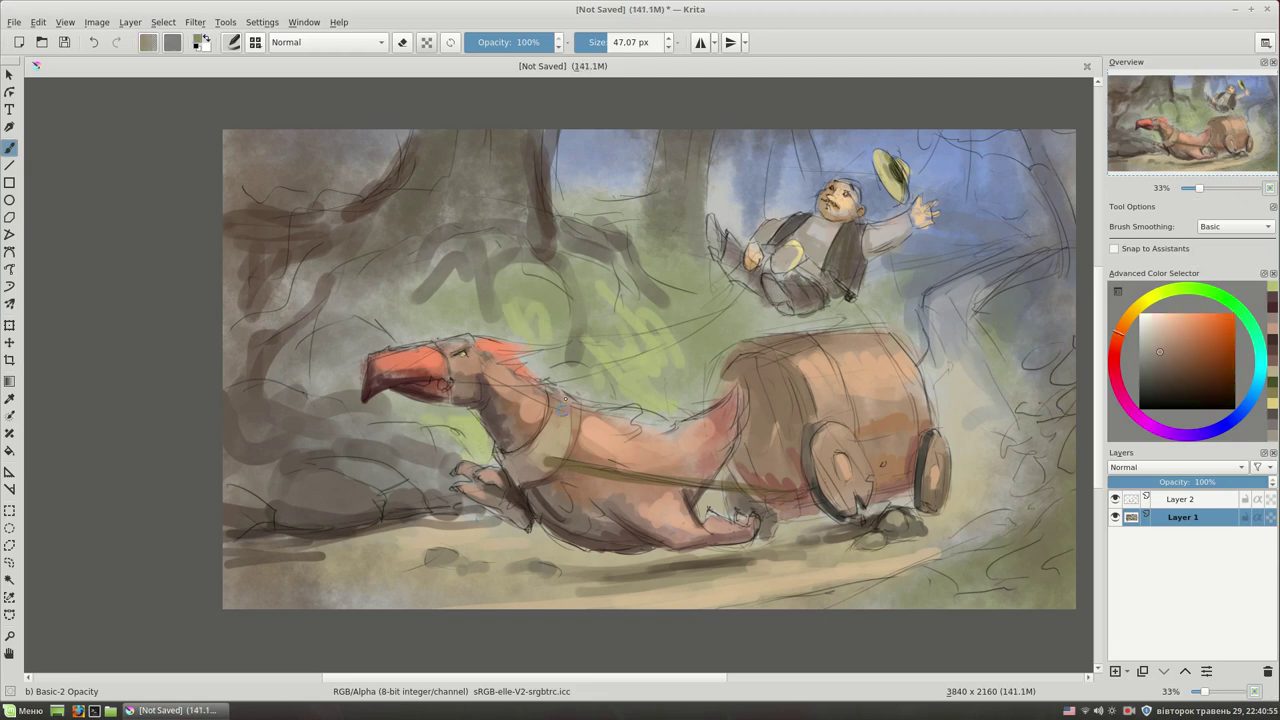
pyautogui.keyDown('ctrl'); pyautogui.click(533, 365); pyautogui.keyUp('ctrl')
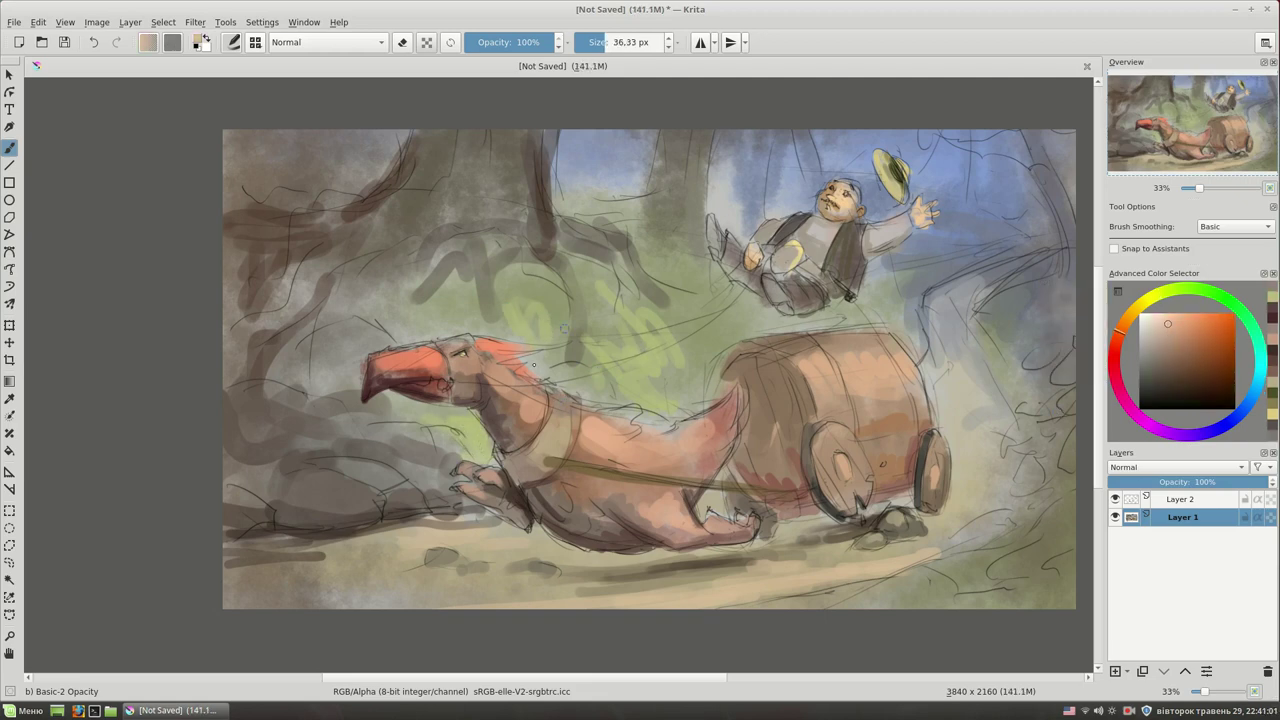
pyautogui.moveTo(462, 366); pyautogui.dragTo(458, 343)
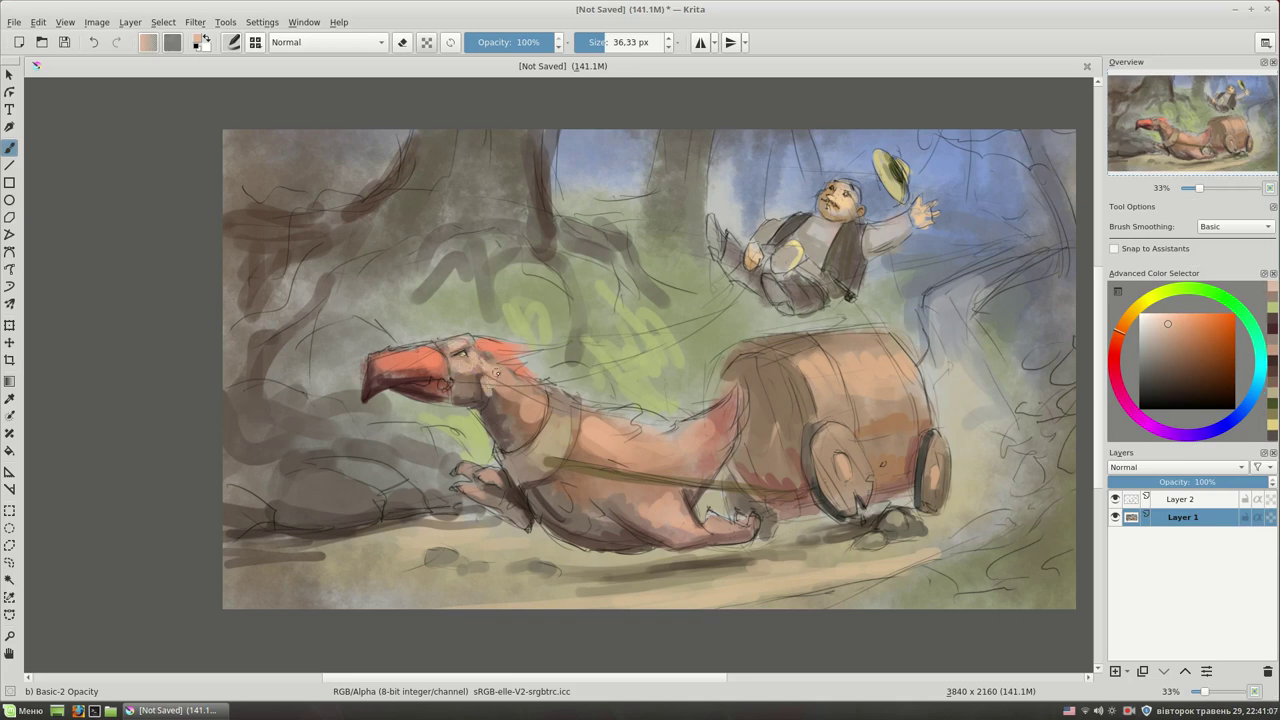
pyautogui.keyDown('ctrl'); pyautogui.click(485, 395); pyautogui.keyUp('ctrl')
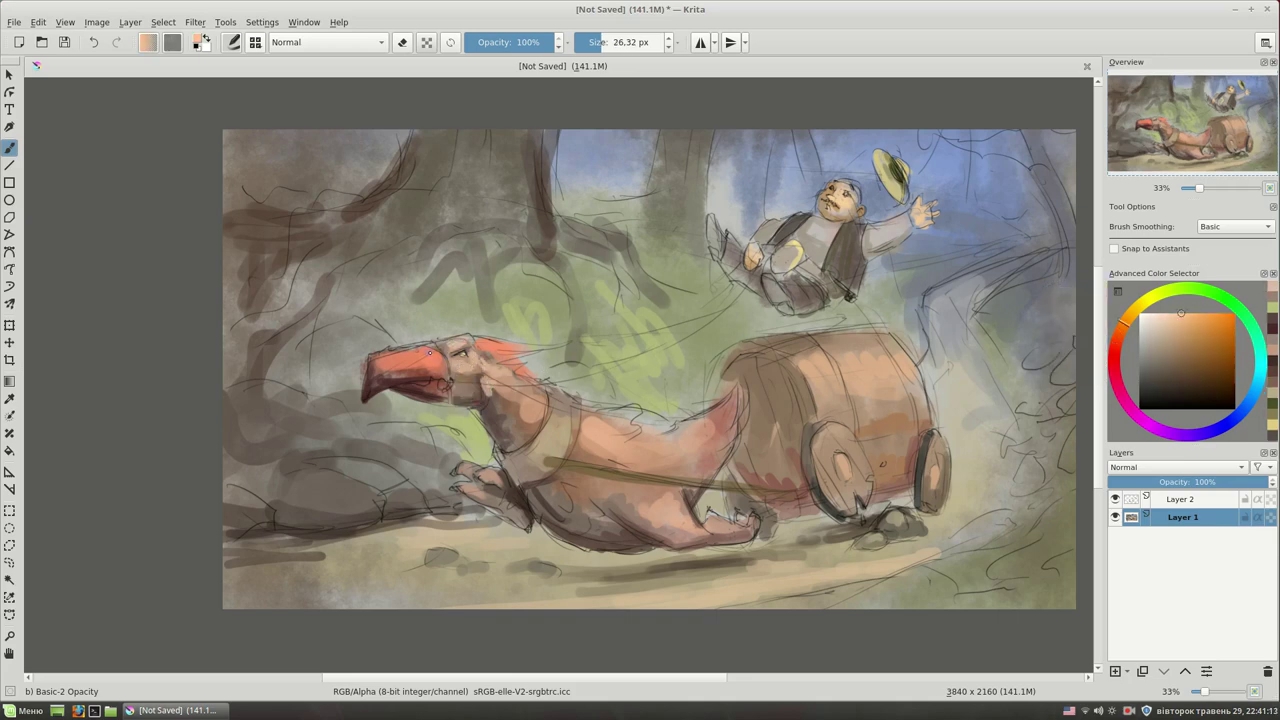
pyautogui.moveTo(430, 352); pyautogui.dragTo(433, 355)
# - Darken the barrel's left edge in dark brown, covering the pink there
pyautogui.keyDown('ctrl'); pyautogui.click(539, 437); pyautogui.keyUp('ctrl')
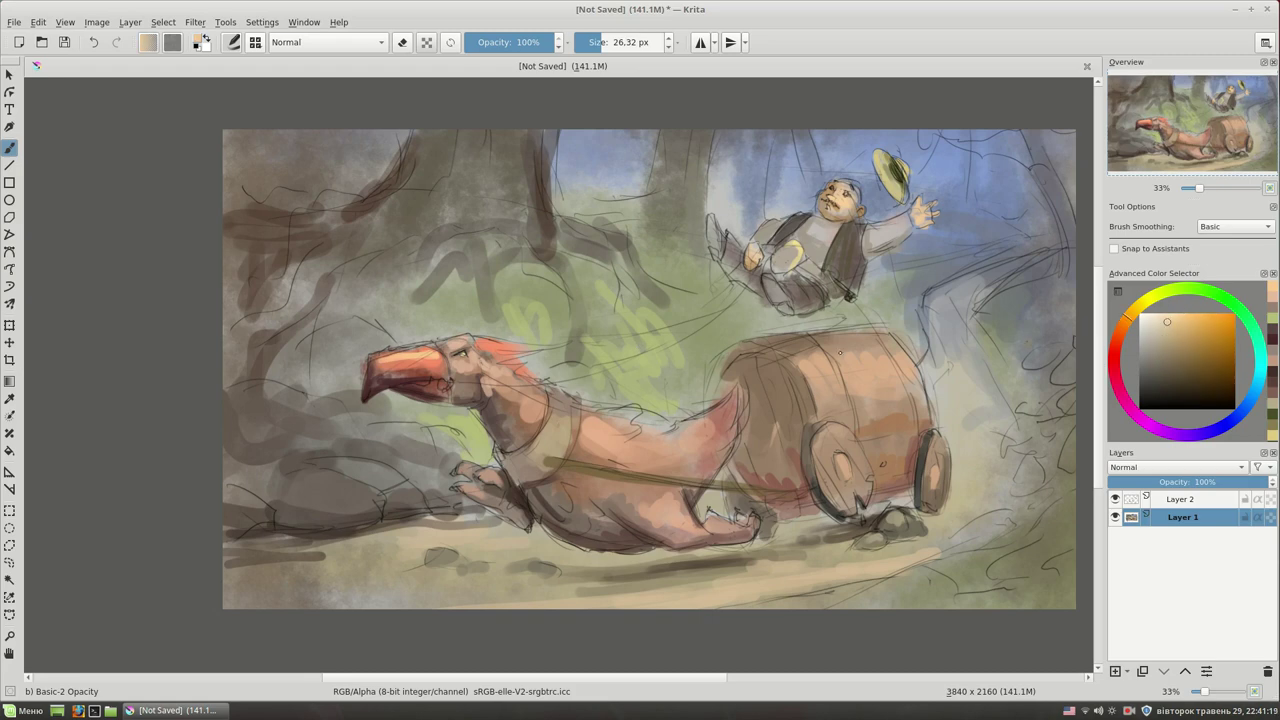
pyautogui.keyDown('ctrl'); pyautogui.click(773, 363); pyautogui.keyUp('ctrl')
pyautogui.moveTo(768, 352); pyautogui.dragTo(748, 455)
pyautogui.keyDown('ctrl'); pyautogui.click(739, 382); pyautogui.keyUp('ctrl')
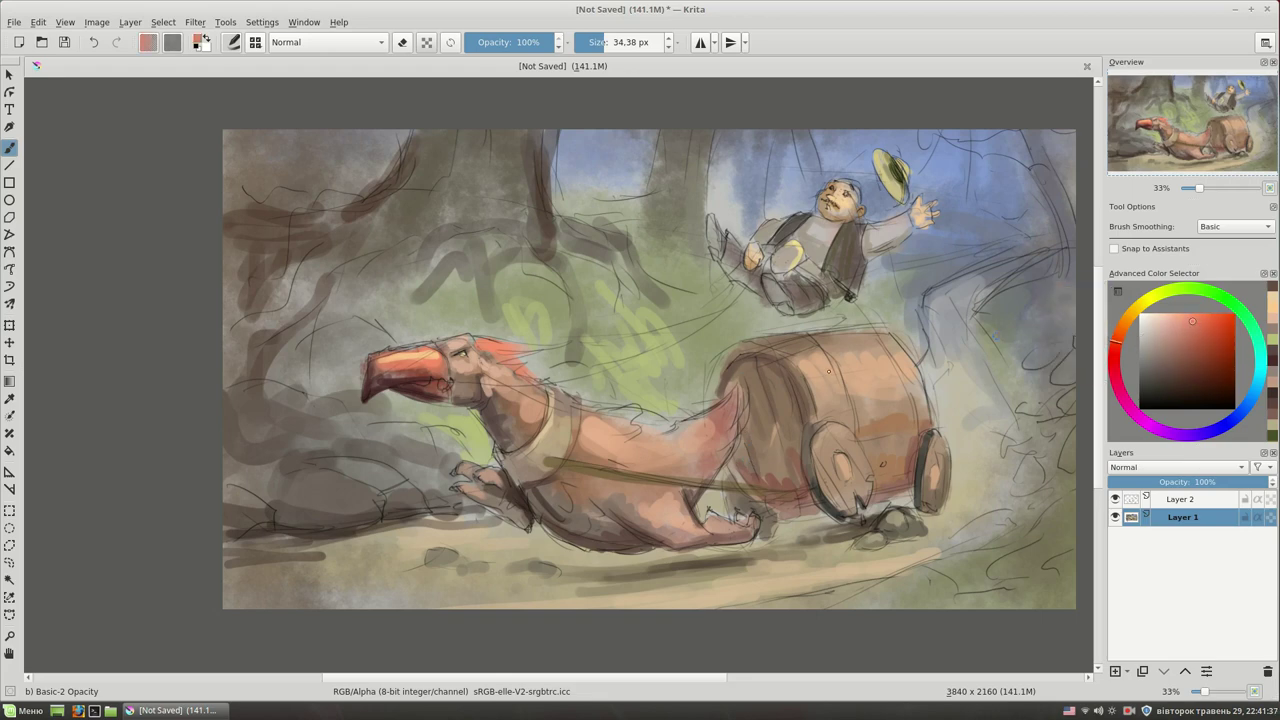
pyautogui.keyDown('ctrl'); pyautogui.click(774, 416); pyautogui.keyUp('ctrl')
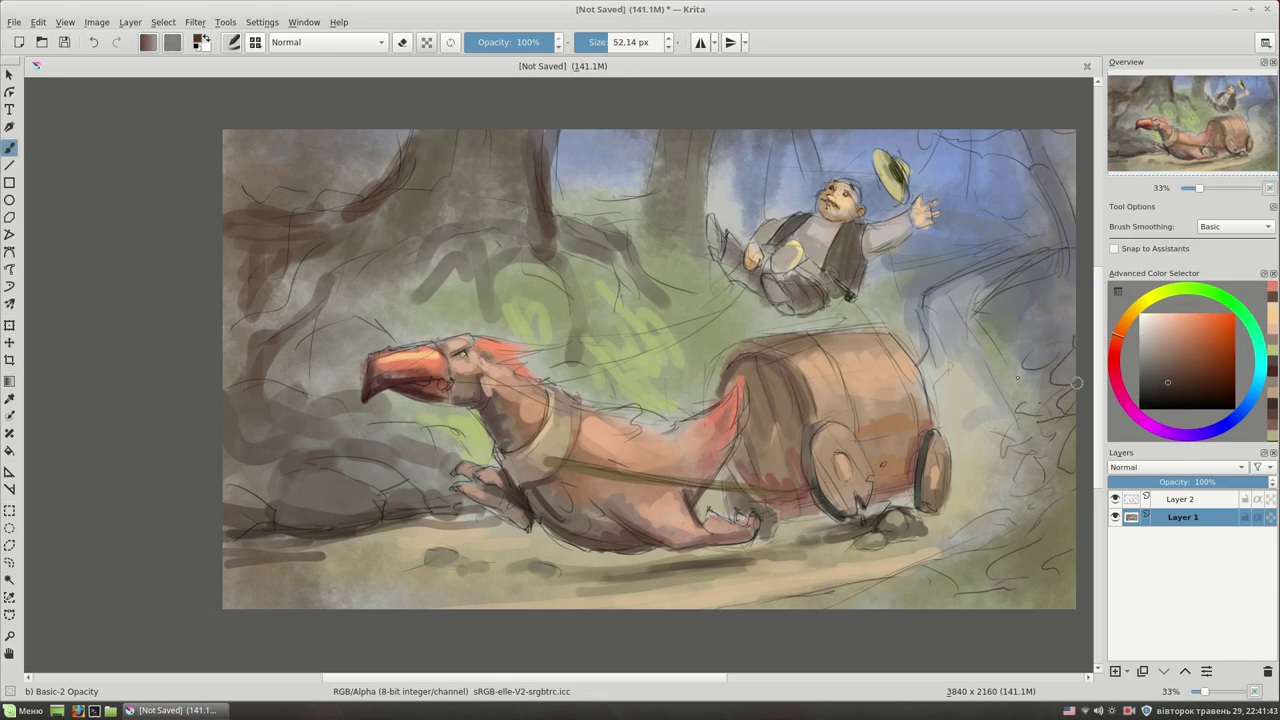
pyautogui.moveTo(742, 375)
pyautogui.mouseDown()
pyautogui.moveTo(741, 482)
pyautogui.moveTo(770, 492)
pyautogui.mouseUp()
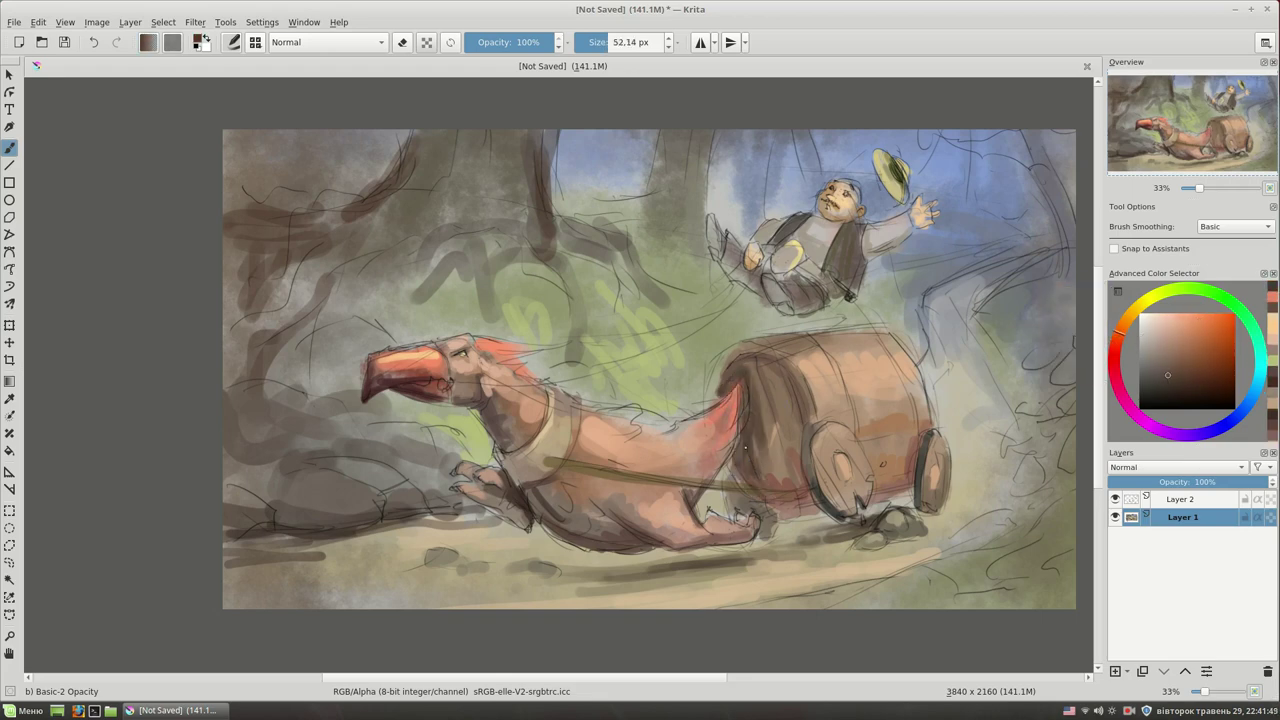
pyautogui.keyDown('ctrl'); pyautogui.click(750, 445); pyautogui.keyUp('ctrl')
pyautogui.moveTo(785, 425); pyautogui.dragTo(770, 482)
# - With a smaller brush, darken the creature's foot next to the barrel
pyautogui.press('[')
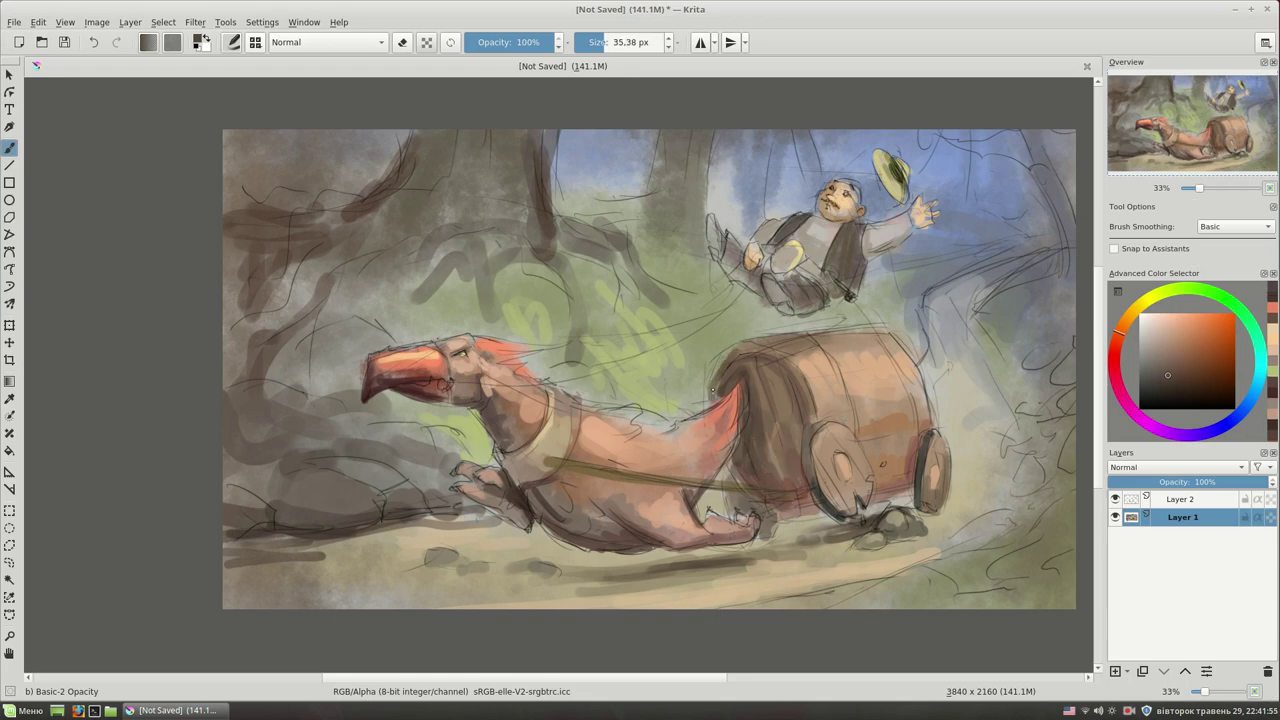
pyautogui.keyDown('ctrl'); pyautogui.click(797, 386); pyautogui.keyUp('ctrl')
pyautogui.click(1160, 377)
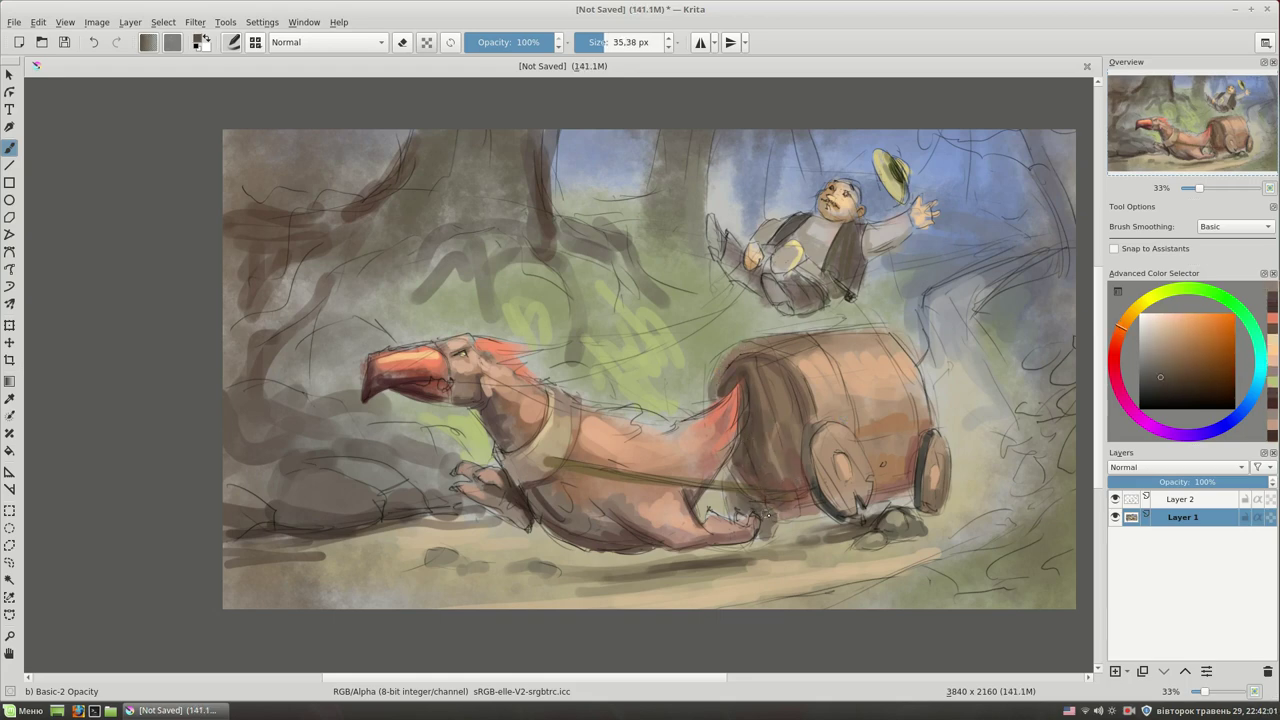
pyautogui.moveTo(745, 500); pyautogui.dragTo(765, 525)
pyautogui.moveTo(730, 470)
pyautogui.mouseDown()
pyautogui.moveTo(736, 508)
pyautogui.moveTo(775, 528)
pyautogui.moveTo(756, 518)
pyautogui.mouseUp()
pyautogui.click(1163, 386)
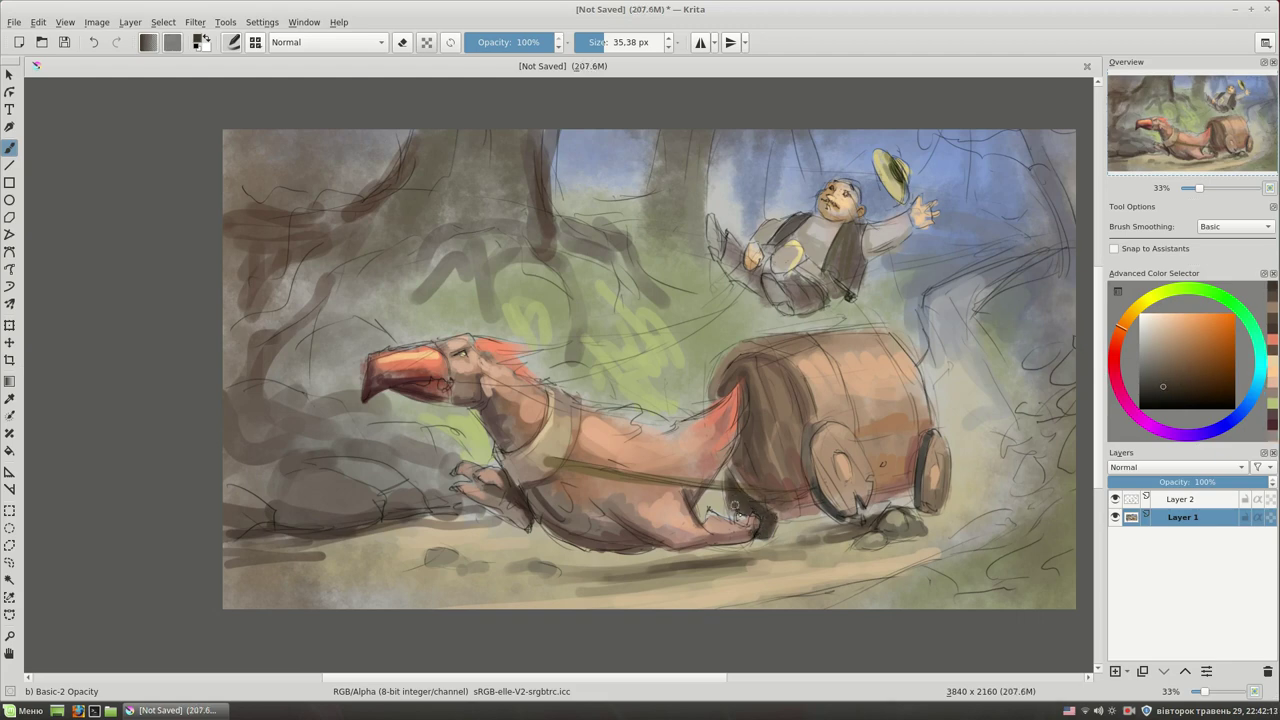
pyautogui.keyDown('ctrl'); pyautogui.click(736, 514); pyautogui.keyUp('ctrl')
pyautogui.moveTo(857, 426); pyautogui.dragTo(841, 422)
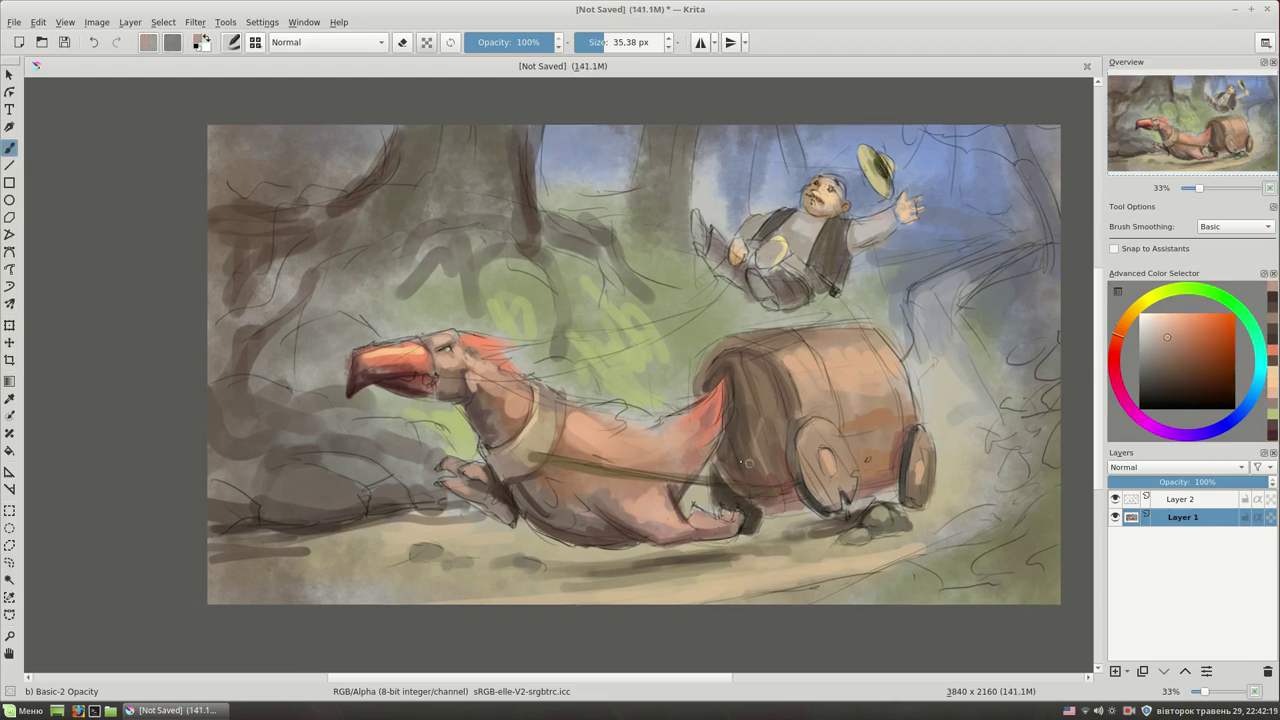
pyautogui.keyDown('ctrl'); pyautogui.click(748, 500); pyautogui.keyUp('ctrl')
# - Set Layer 2 to 66% opacity and paint light peach highlights on the barrel top
pyautogui.click(1203, 498)
pyautogui.moveTo(1245, 482); pyautogui.dragTo(1213, 482)
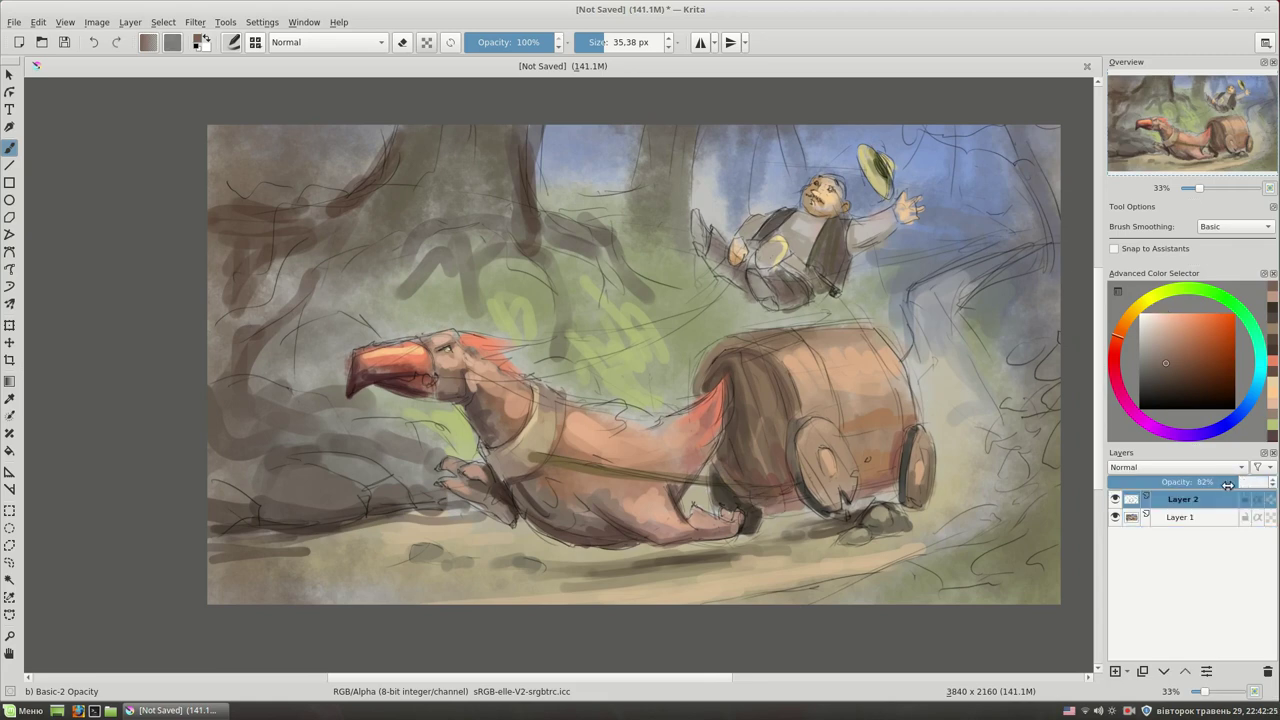
pyautogui.keyDown('ctrl'); pyautogui.click(804, 428); pyautogui.keyUp('ctrl')
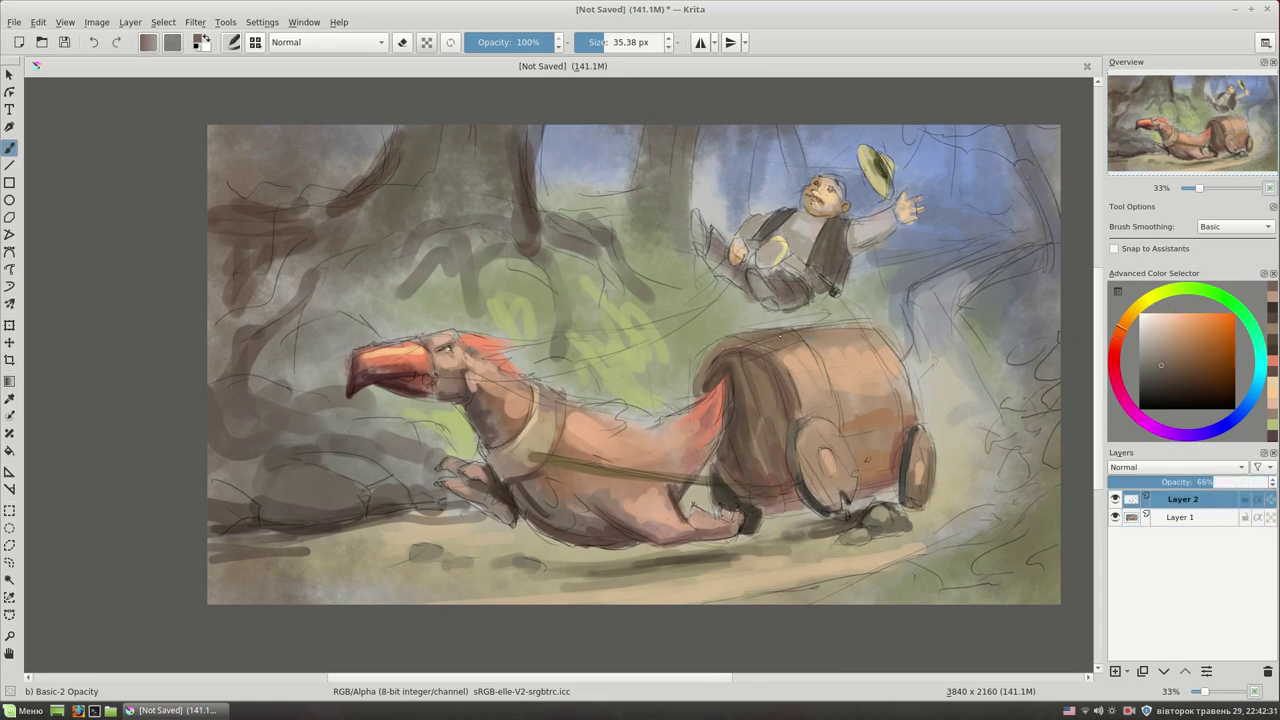
pyautogui.keyDown('ctrl'); pyautogui.click(866, 361); pyautogui.keyUp('ctrl')
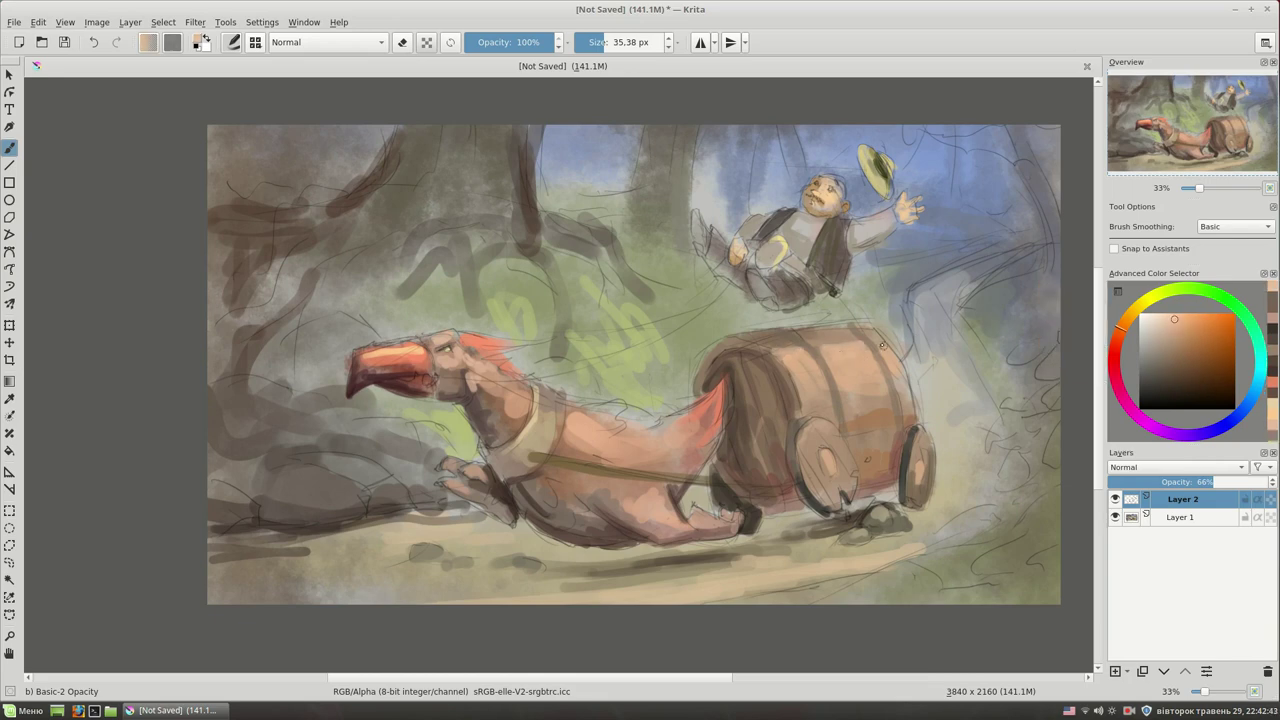
pyautogui.keyDown('ctrl'); pyautogui.click(848, 376); pyautogui.keyUp('ctrl')
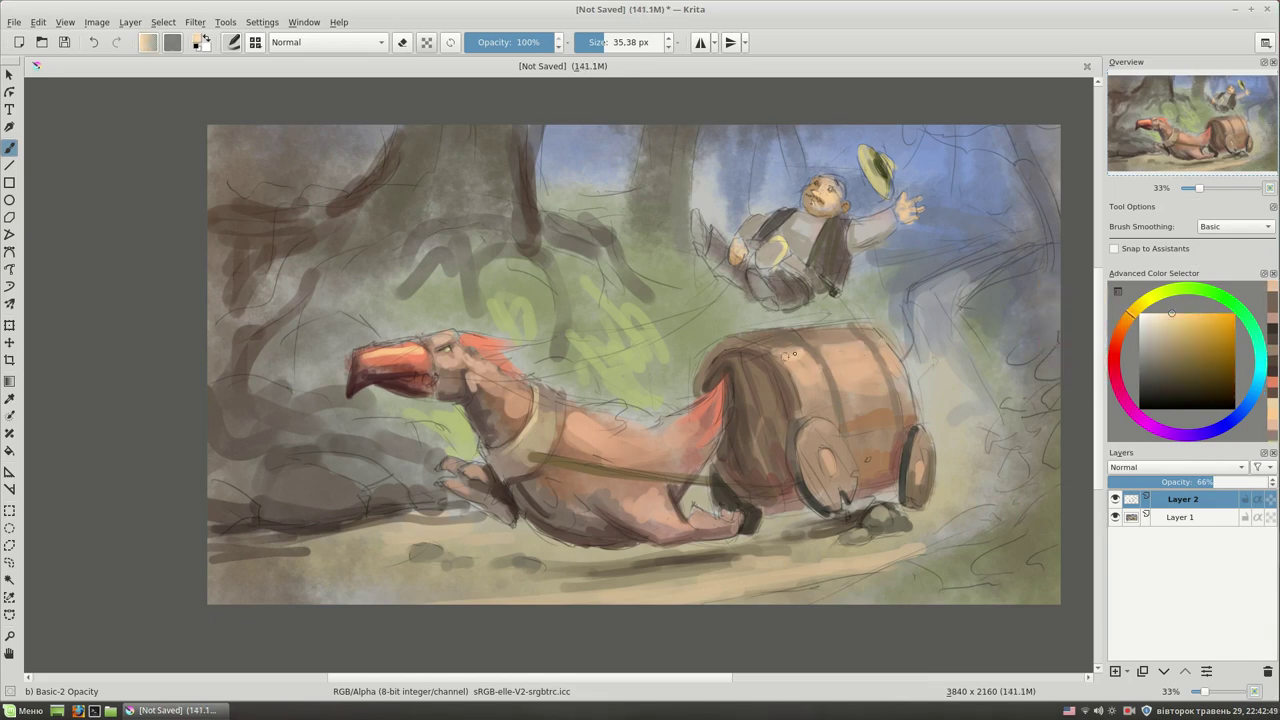
pyautogui.moveTo(807, 357)
pyautogui.mouseDown()
pyautogui.moveTo(815, 380)
pyautogui.moveTo(802, 395)
pyautogui.mouseUp()
# - Darken the barrel top with dark olive and lighten the wheel face orange-brown
pyautogui.keyDown('ctrl'); pyautogui.click(760, 348); pyautogui.keyUp('ctrl')
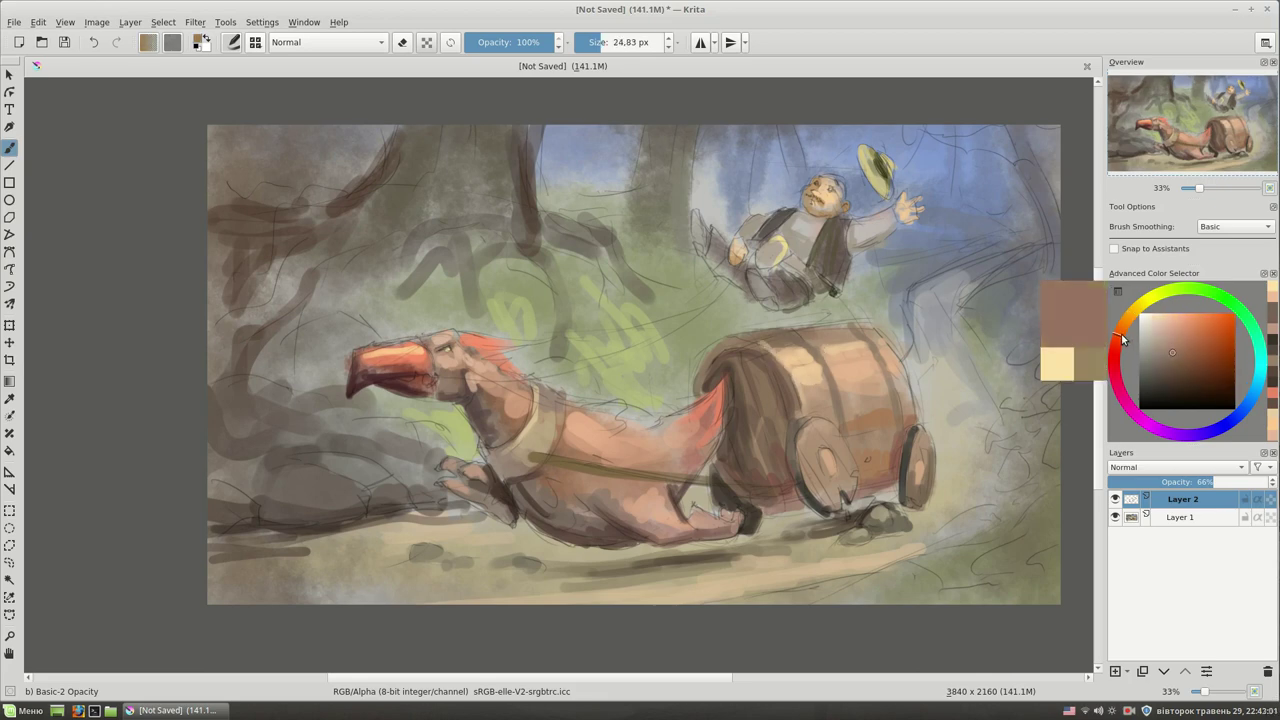
pyautogui.moveTo(760, 348)
pyautogui.mouseDown()
pyautogui.moveTo(788, 372)
pyautogui.moveTo(771, 367)
pyautogui.mouseUp()
pyautogui.keyDown('ctrl'); pyautogui.click(727, 344); pyautogui.keyUp('ctrl')
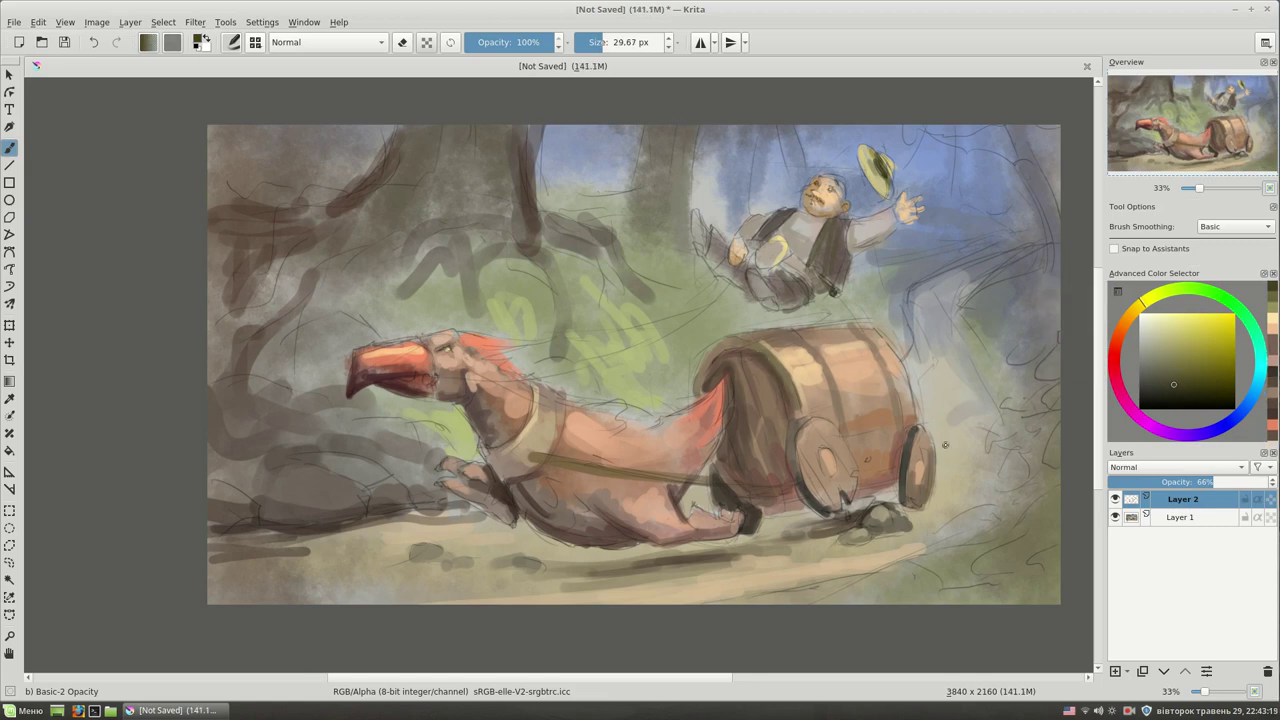
pyautogui.keyDown('ctrl'); pyautogui.click(829, 454); pyautogui.keyUp('ctrl')
pyautogui.moveTo(822, 446); pyautogui.dragTo(836, 462)
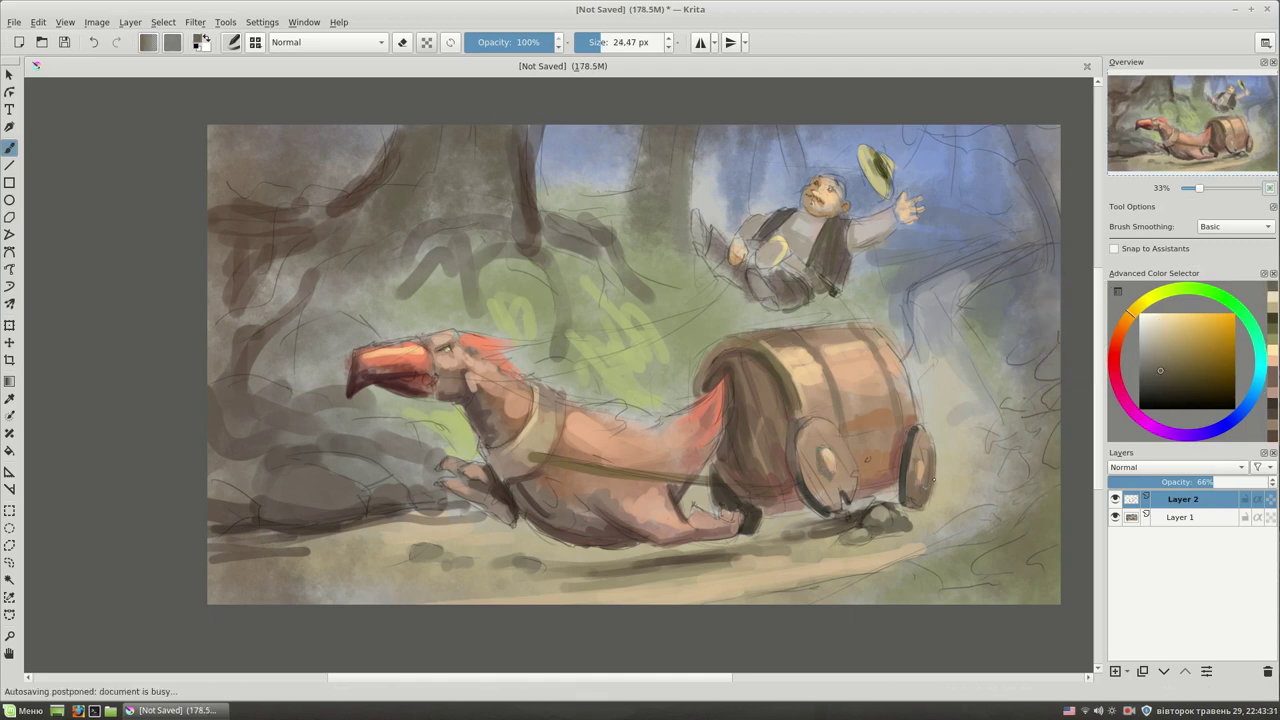
pyautogui.moveTo(822, 460); pyautogui.dragTo(834, 454)
pyautogui.keyDown('ctrl'); pyautogui.click(828, 456); pyautogui.keyUp('ctrl')
pyautogui.keyDown('ctrl'); pyautogui.click(924, 461); pyautogui.keyUp('ctrl')
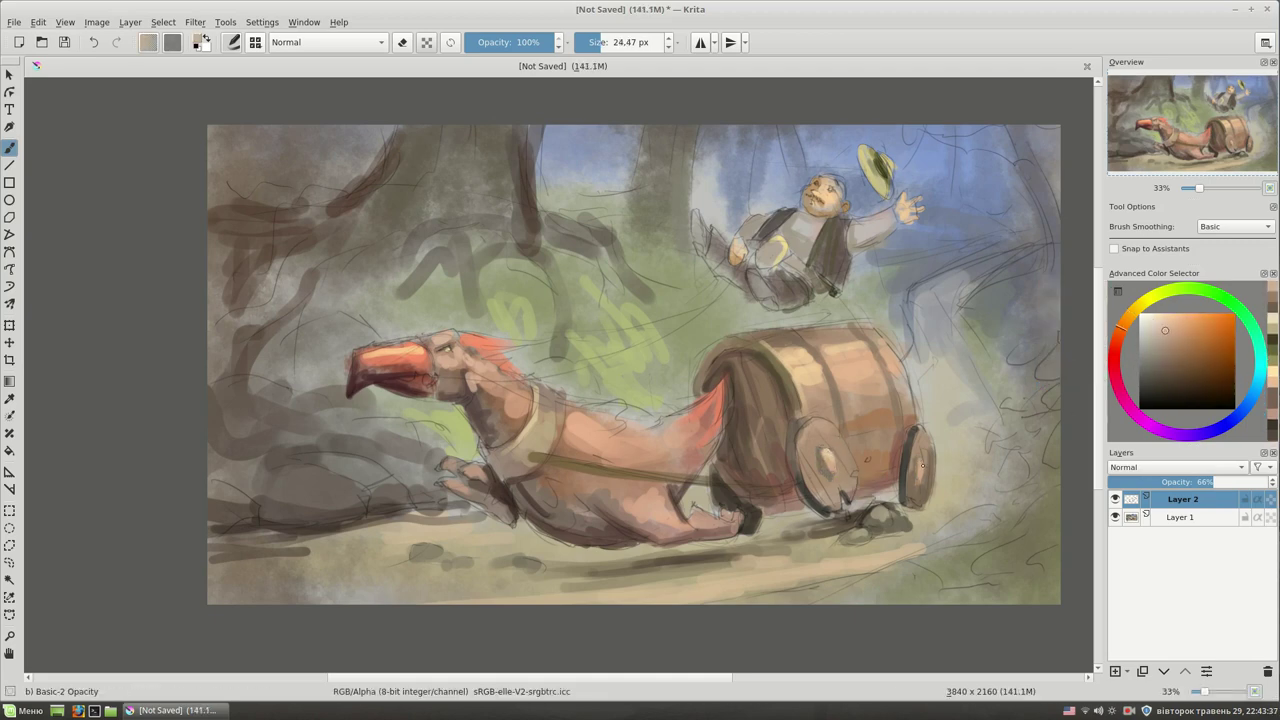
# - Paint a dark muted blue stroke and a light blue stroke in the sky
pyautogui.keyDown('ctrl'); pyautogui.click(700, 236); pyautogui.keyUp('ctrl')
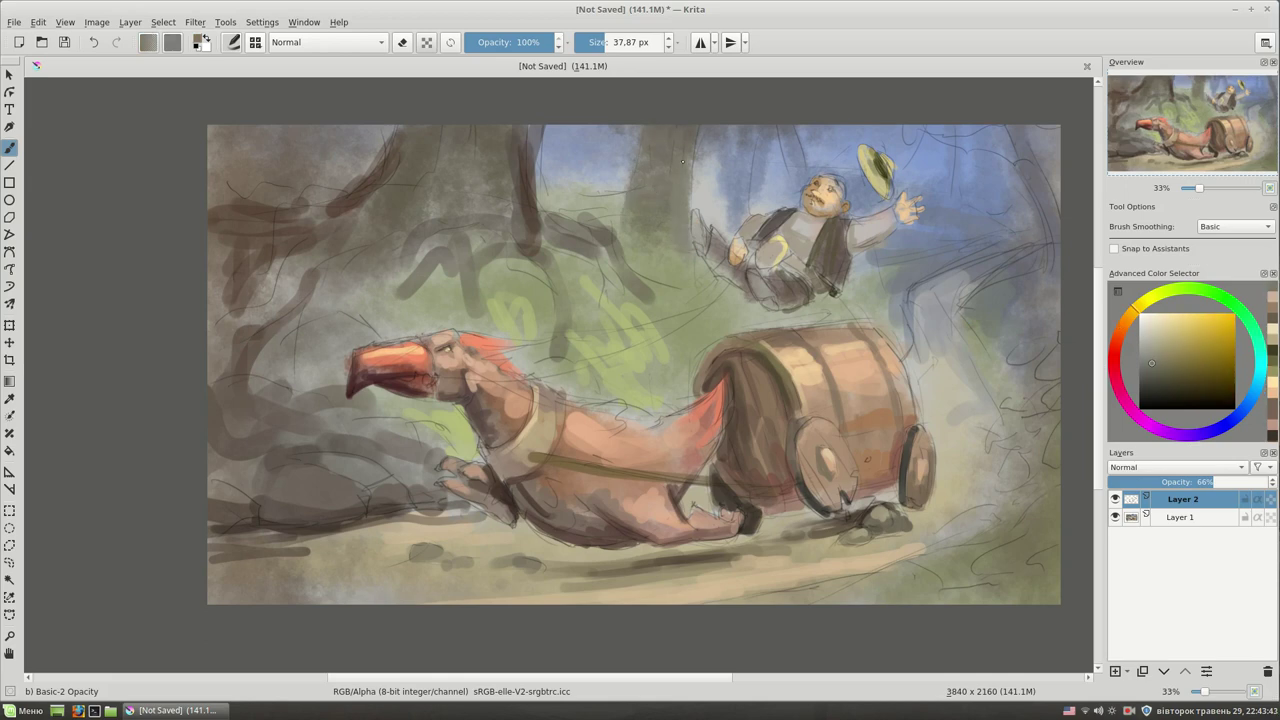
pyautogui.keyDown('ctrl'); pyautogui.click(717, 160); pyautogui.keyUp('ctrl')
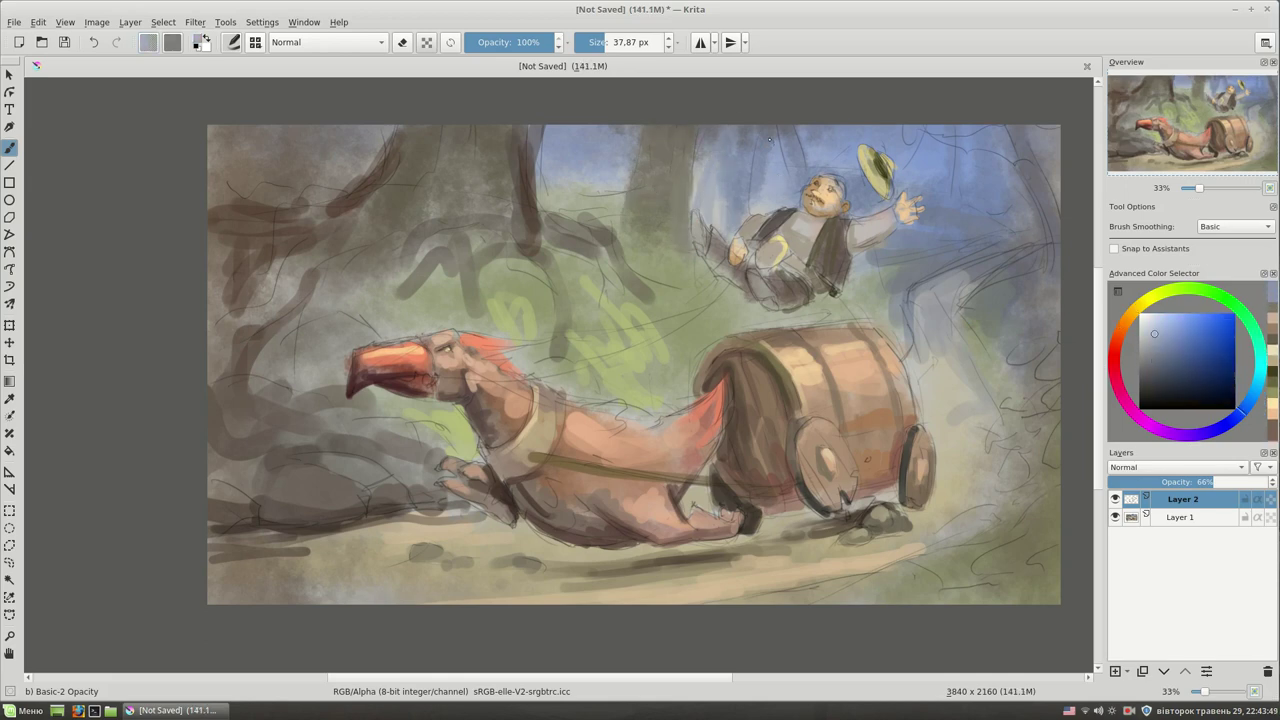
pyautogui.moveTo(727, 162); pyautogui.dragTo(724, 232)
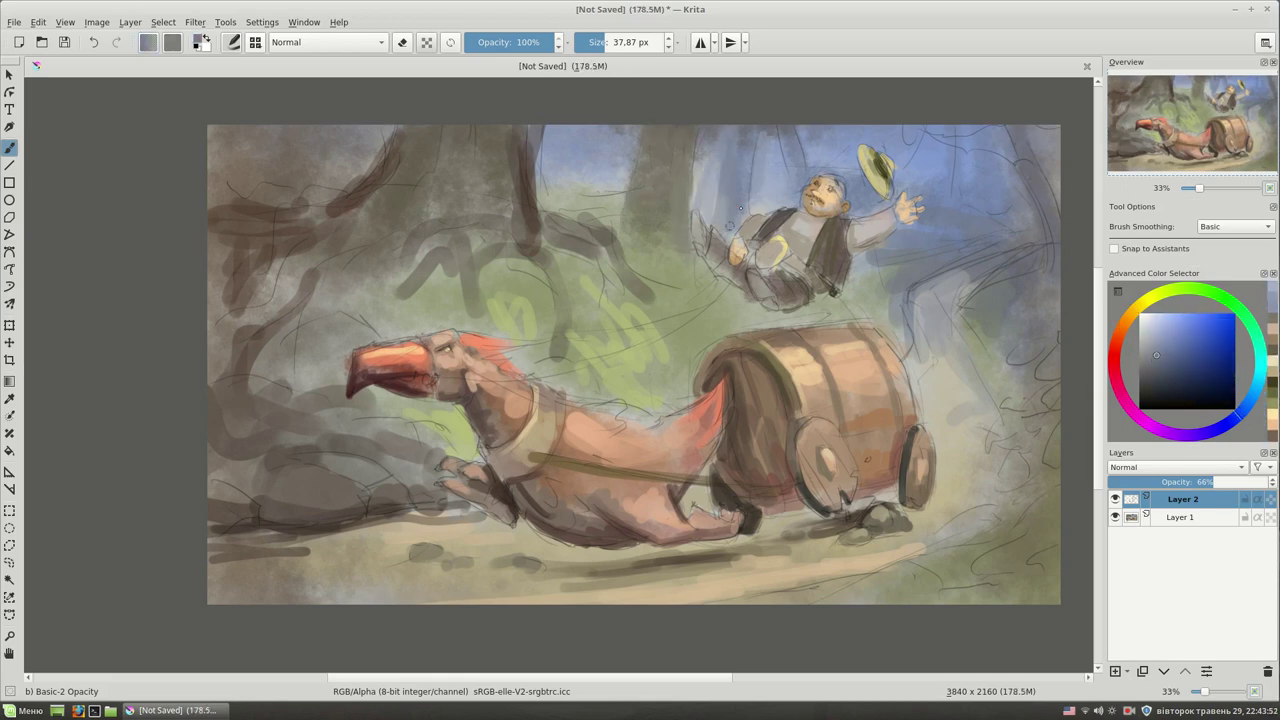
pyautogui.keyDown('ctrl'); pyautogui.click(775, 130); pyautogui.keyUp('ctrl')
pyautogui.moveTo(773, 124); pyautogui.dragTo(775, 188)
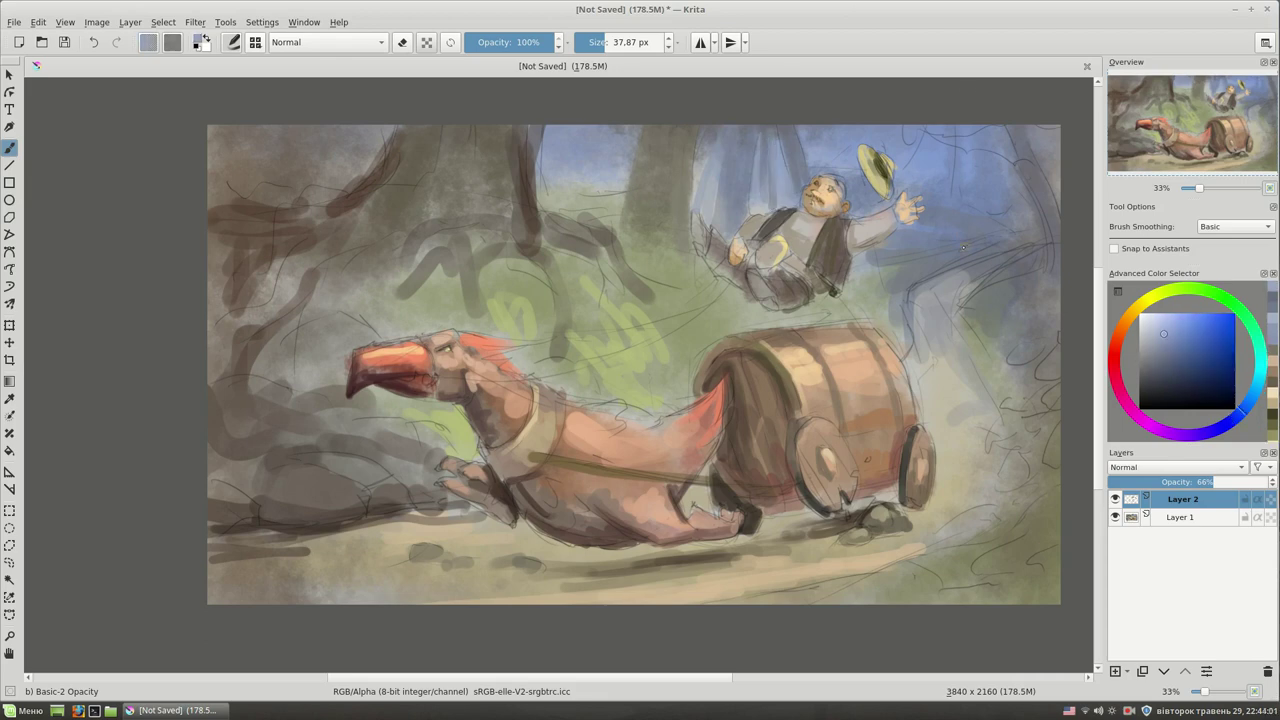
pyautogui.moveTo(963, 245); pyautogui.dragTo(932, 257)
# - Brush yellow-green foliage strokes down the forest's right edge
pyautogui.keyDown('ctrl'); pyautogui.click(836, 470); pyautogui.keyUp('ctrl')
pyautogui.keyDown('ctrl'); pyautogui.click(846, 178); pyautogui.keyUp('ctrl')
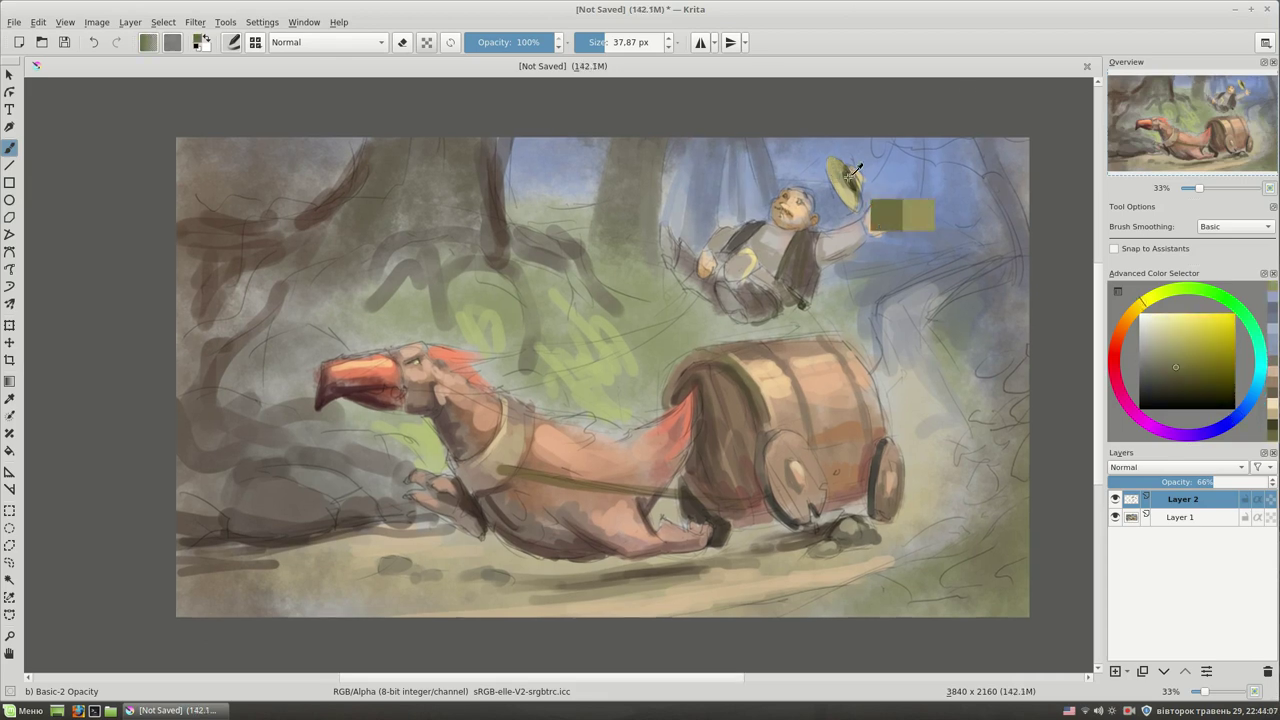
pyautogui.moveTo(907, 310); pyautogui.dragTo(888, 331)
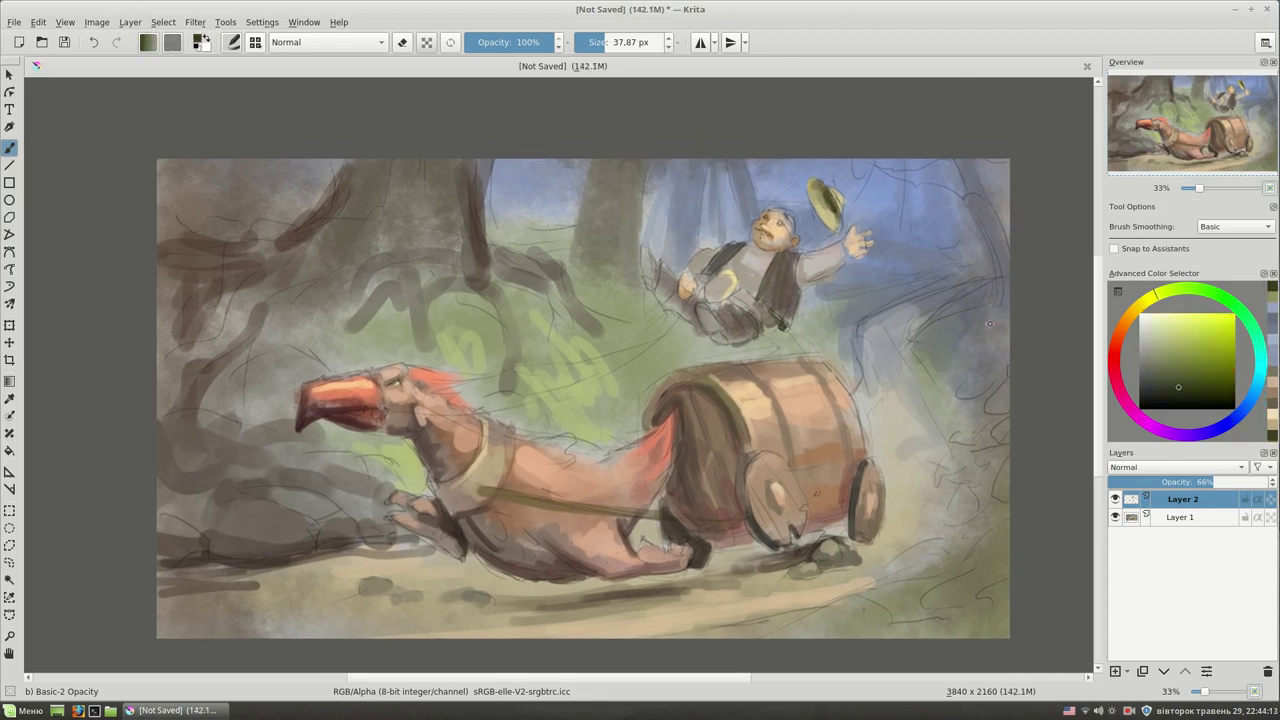
pyautogui.moveTo(1133, 352); pyautogui.dragTo(1173, 357)
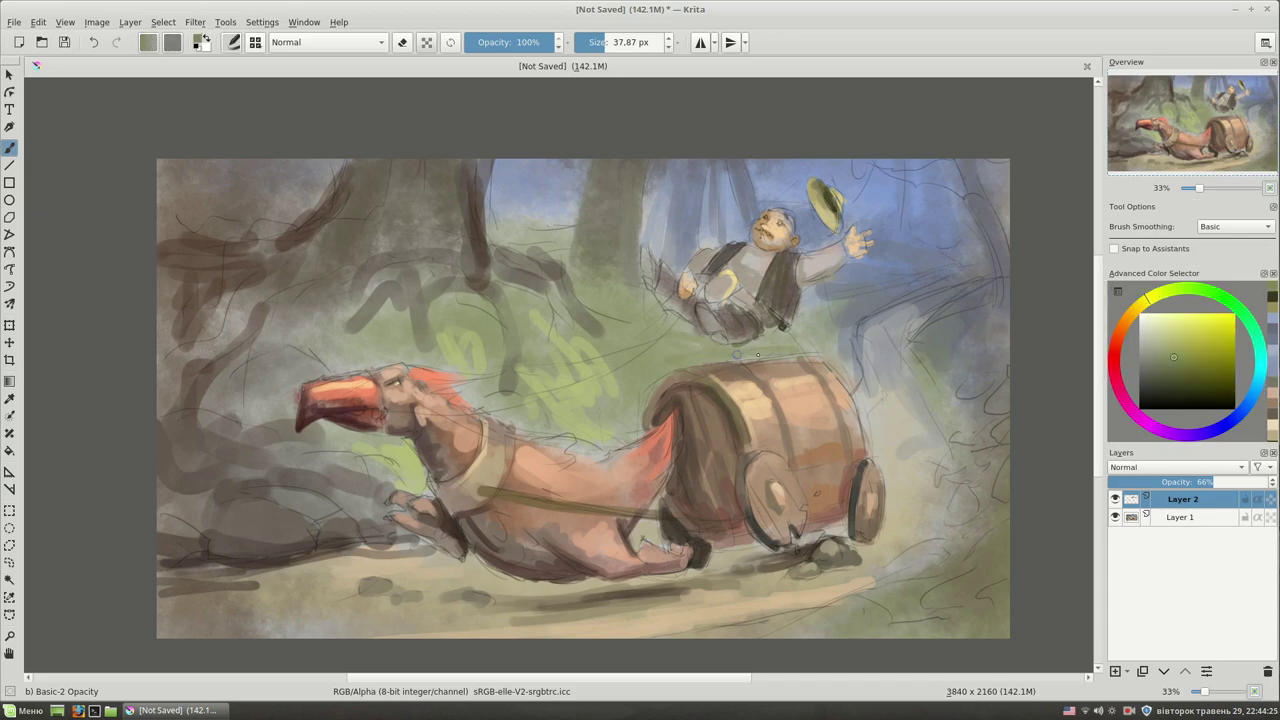
pyautogui.keyDown('ctrl'); pyautogui.click(650, 296); pyautogui.keyUp('ctrl')
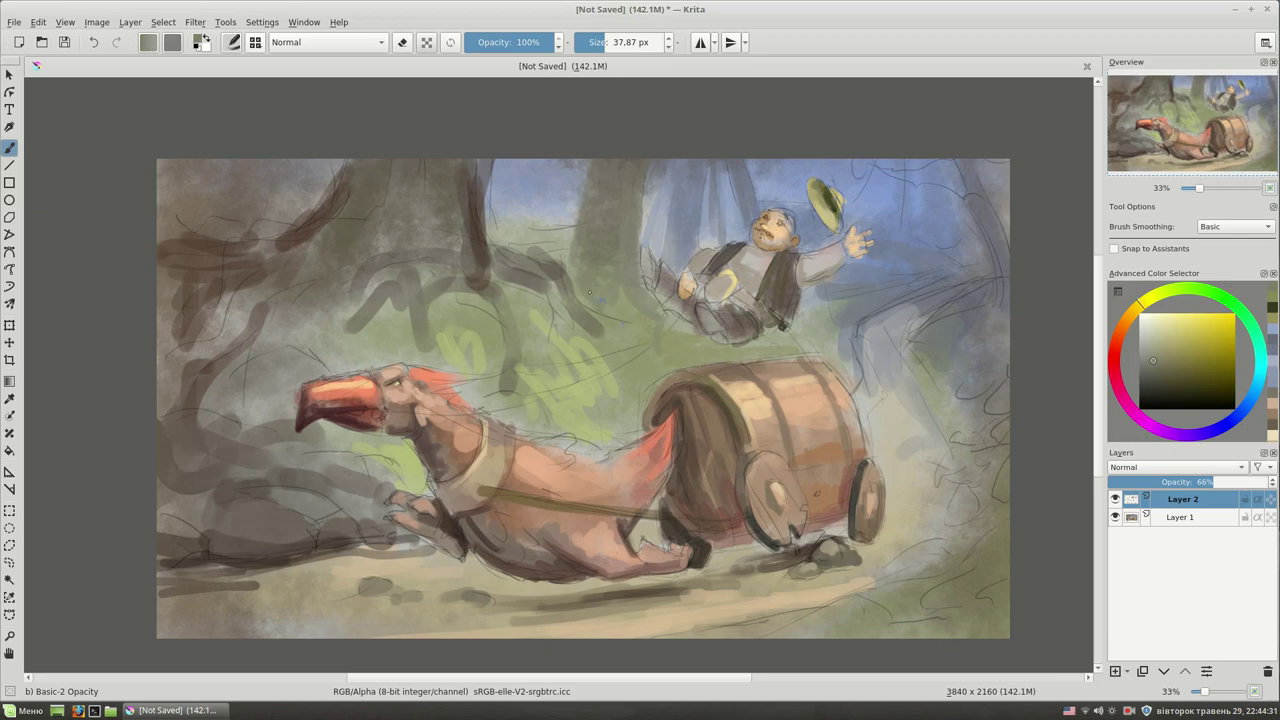
pyautogui.keyDown('ctrl'); pyautogui.click(1000, 470); pyautogui.keyUp('ctrl')
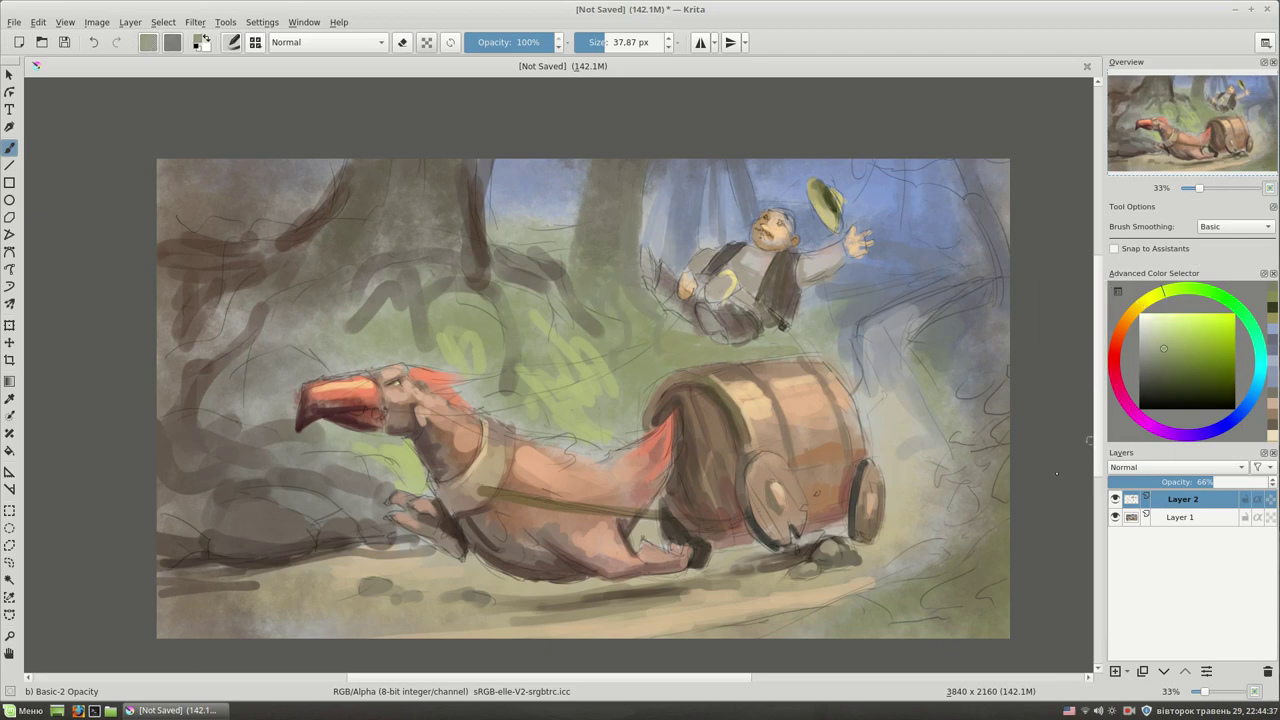
pyautogui.moveTo(1000, 458); pyautogui.dragTo(995, 492)
pyautogui.moveTo(1002, 386); pyautogui.dragTo(998, 440)
pyautogui.moveTo(1006, 512)
pyautogui.mouseDown()
pyautogui.moveTo(976, 556)
pyautogui.moveTo(999, 613)
pyautogui.mouseUp()
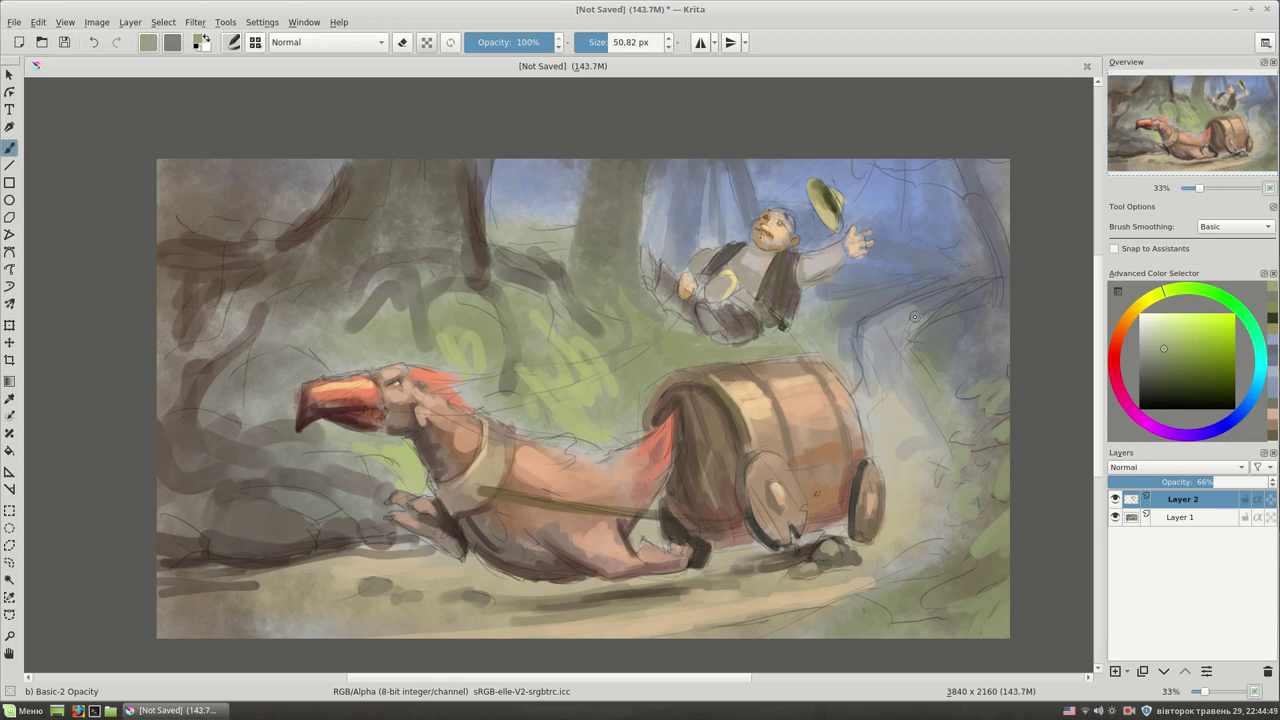
# - Paint a light orange stroke on the upper-left tree, then shift the colour toward purple
pyautogui.keyDown('ctrl'); pyautogui.click(456, 230); pyautogui.keyUp('ctrl')
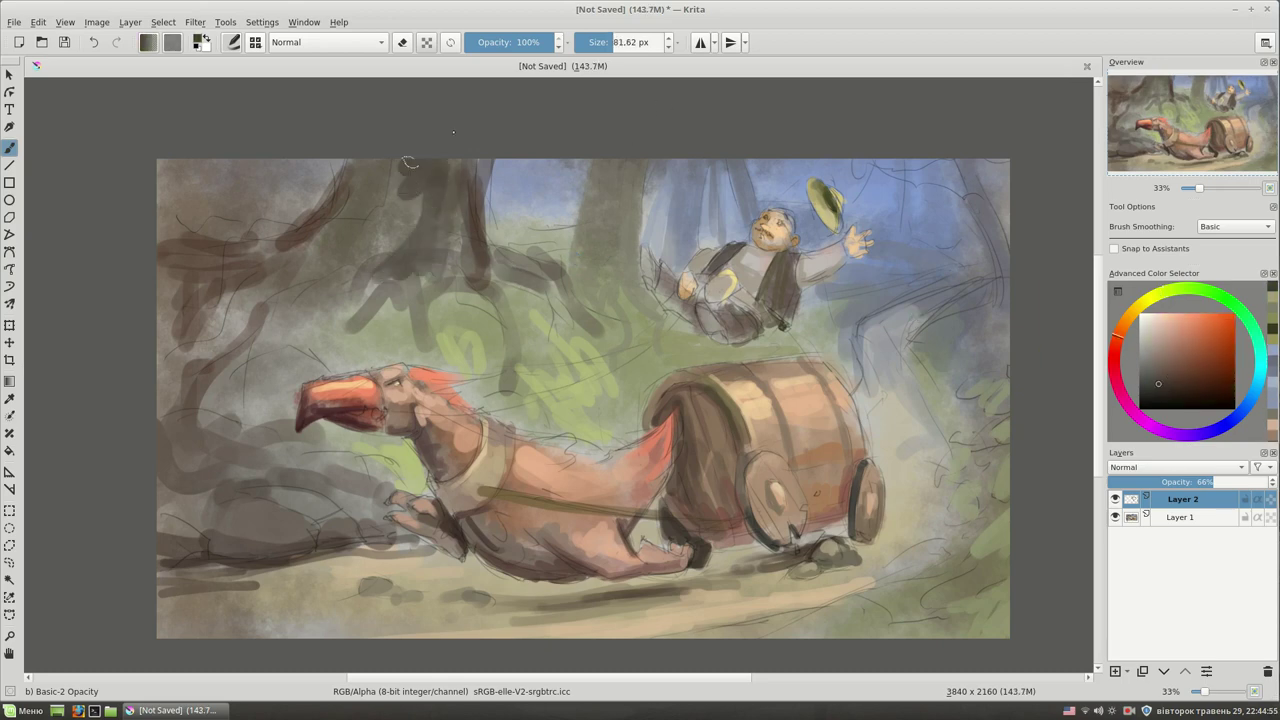
pyautogui.keyDown('ctrl'); pyautogui.click(376, 214); pyautogui.keyUp('ctrl')
pyautogui.moveTo(410, 168)
pyautogui.mouseDown()
pyautogui.moveTo(378, 236)
pyautogui.moveTo(300, 240)
pyautogui.mouseUp()
pyautogui.click(1115, 343)
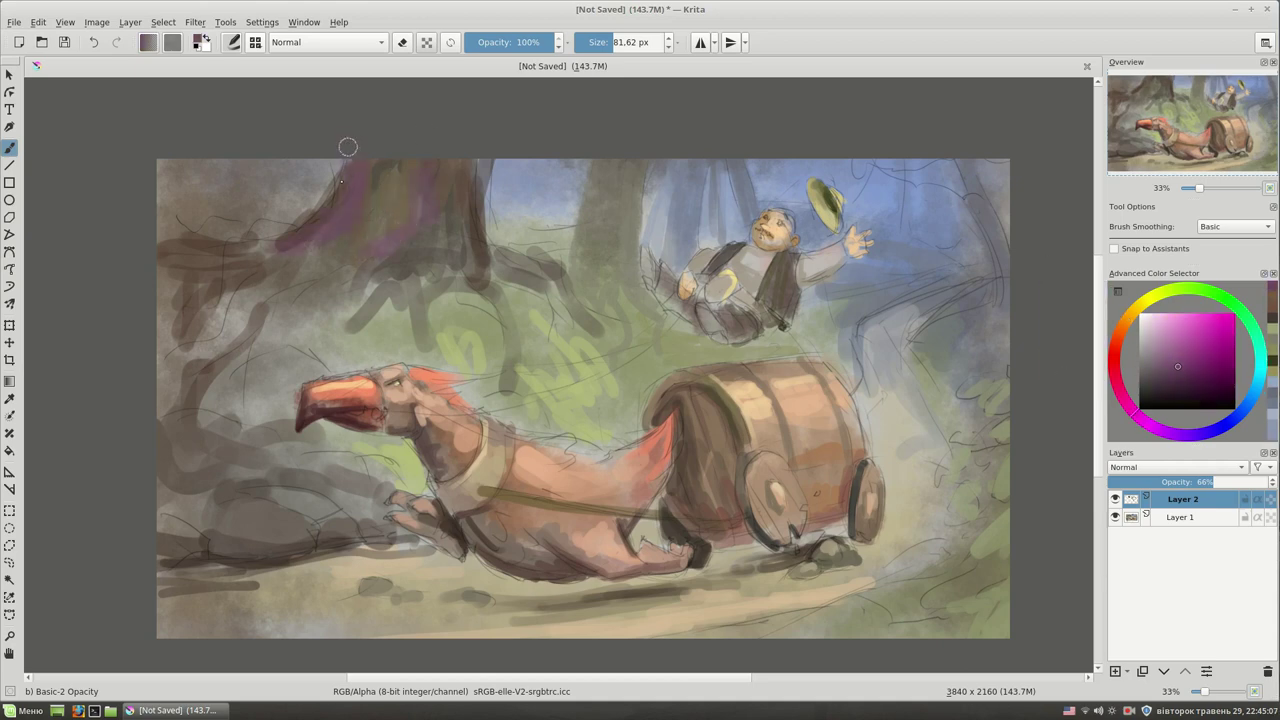
pyautogui.click(1200, 382)
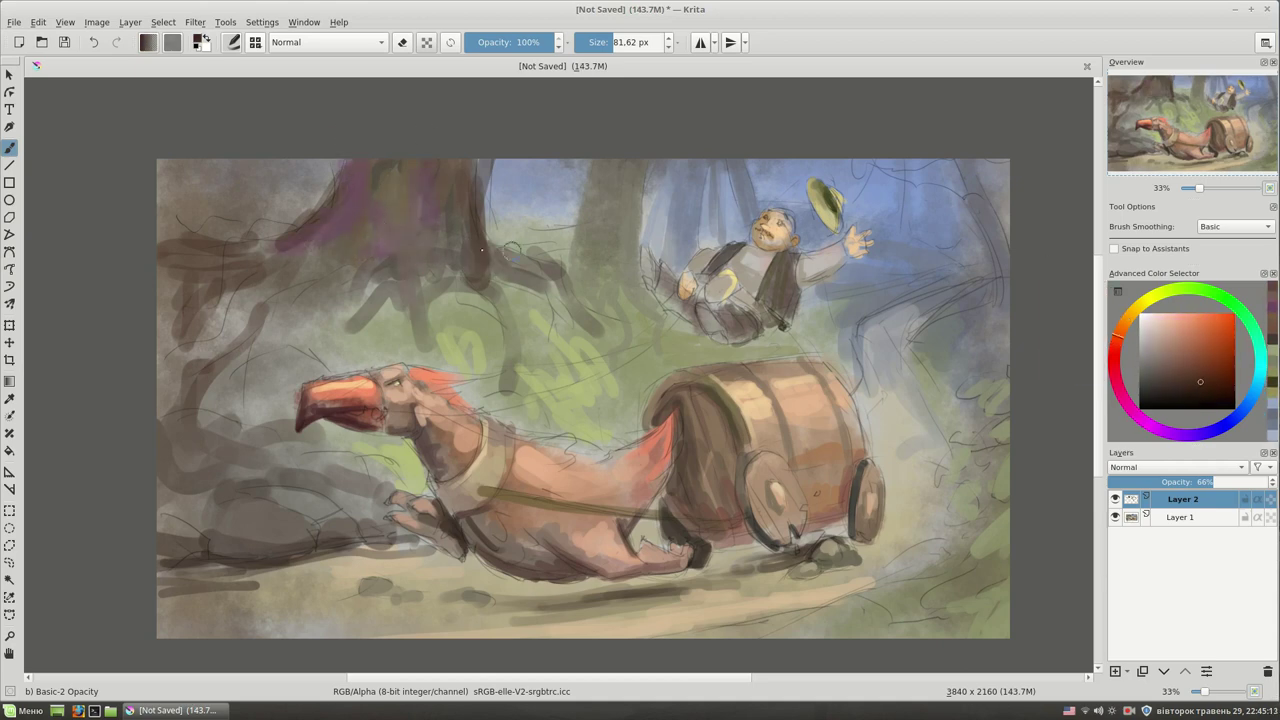
pyautogui.moveTo(1237, 423); pyautogui.dragTo(1187, 435)
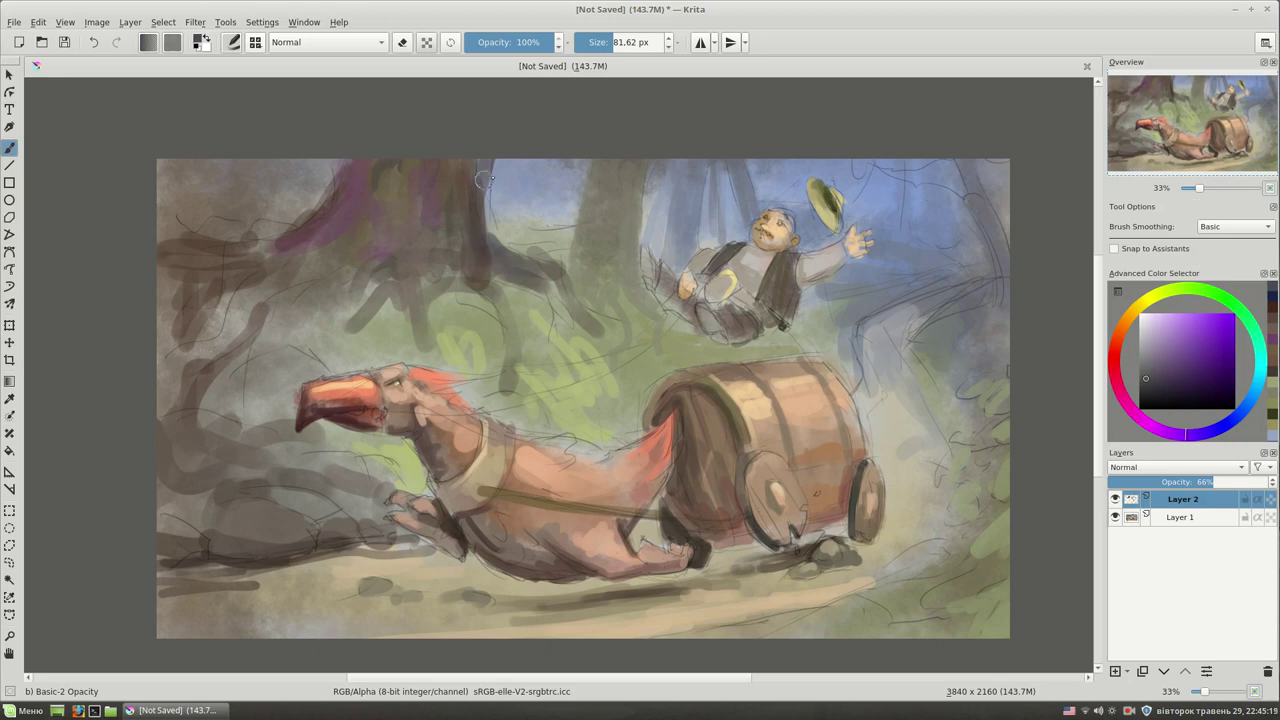
# - Sample blue-grey sky, muted green and dark beige tones from around the trees
pyautogui.keyDown('ctrl'); pyautogui.click(552, 217); pyautogui.keyUp('ctrl')
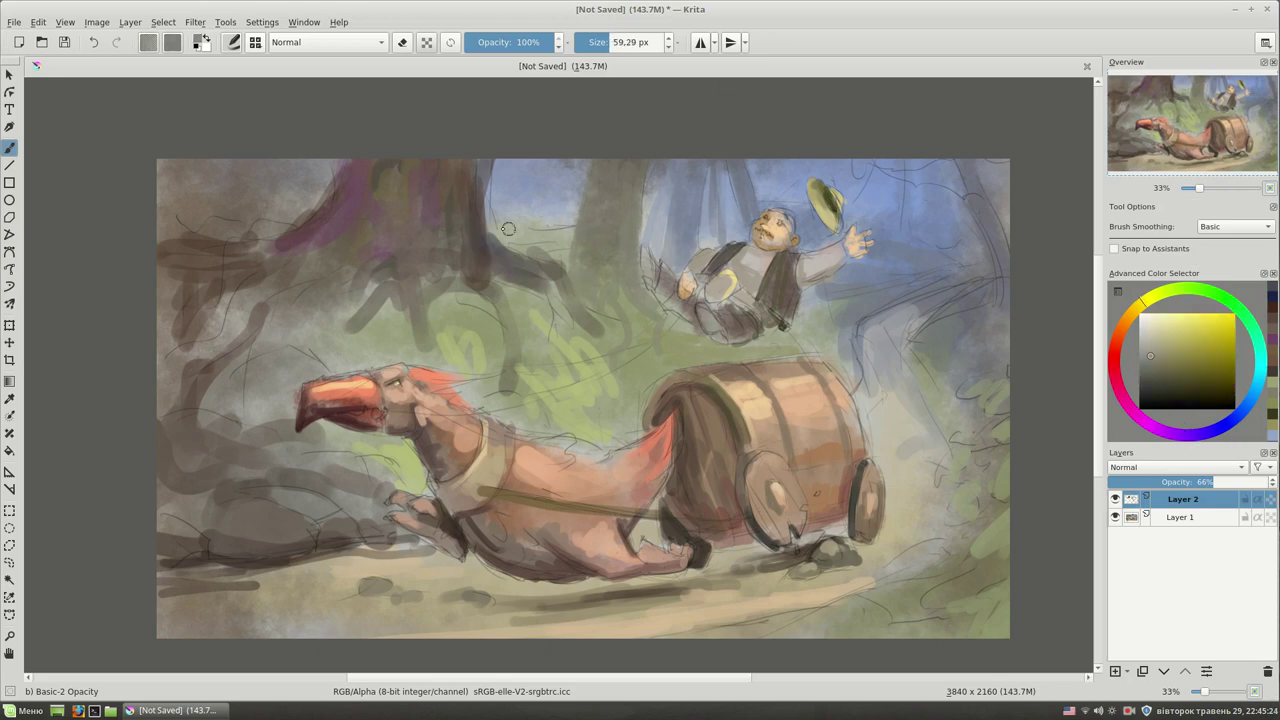
pyautogui.keyDown('ctrl'); pyautogui.click(554, 207); pyautogui.keyUp('ctrl')
pyautogui.keyDown('ctrl'); pyautogui.click(505, 228); pyautogui.keyUp('ctrl')
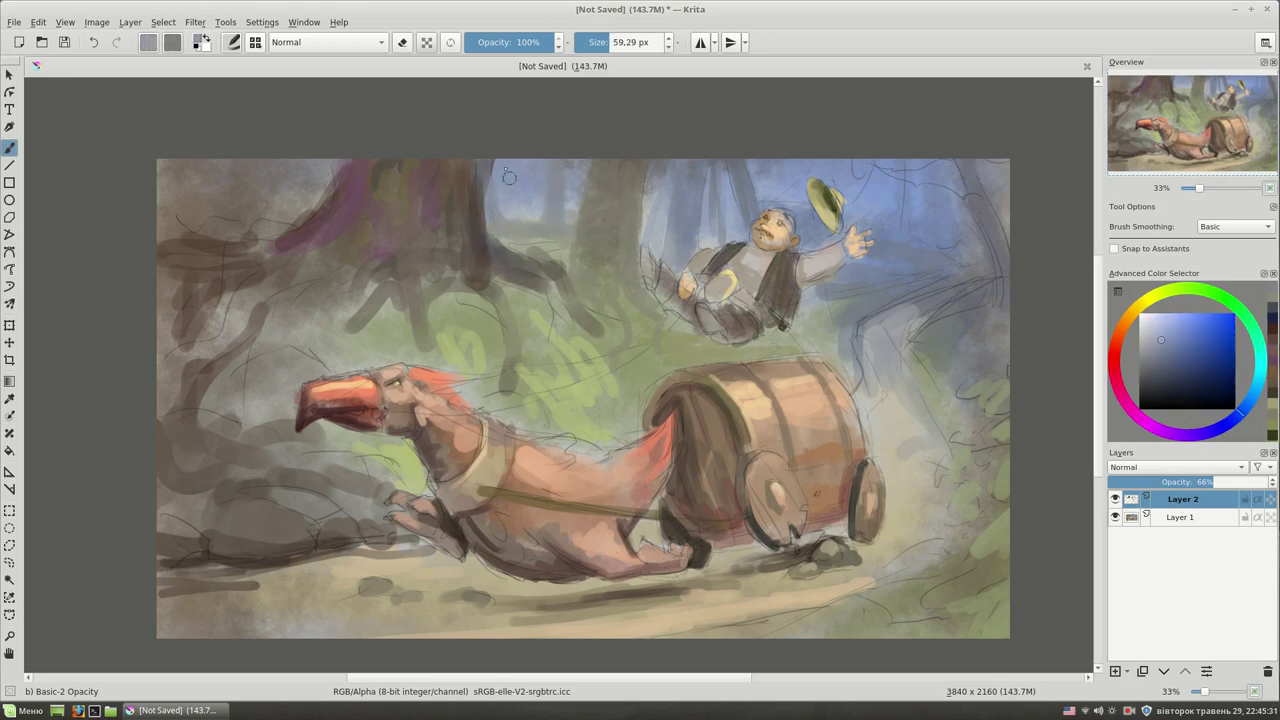
pyautogui.keyDown('ctrl'); pyautogui.click(549, 252); pyautogui.keyUp('ctrl')
pyautogui.keyDown('ctrl'); pyautogui.click(540, 250); pyautogui.keyUp('ctrl')
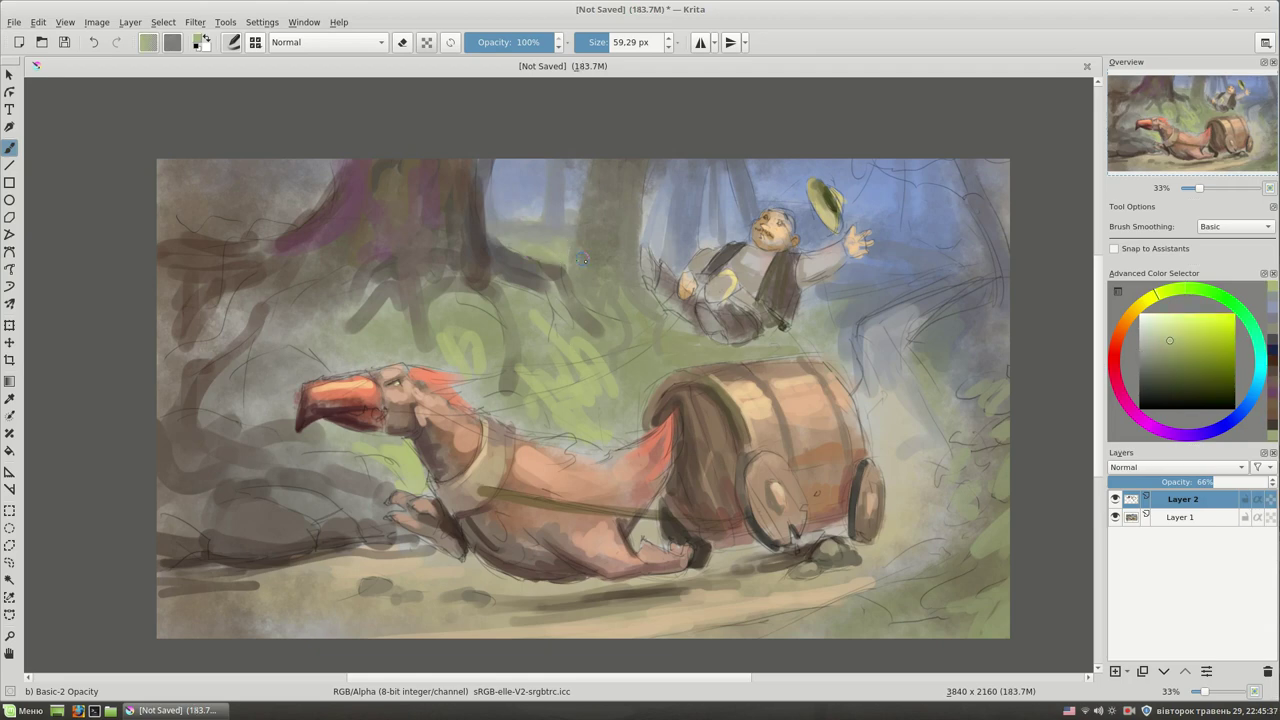
pyautogui.keyDown('ctrl'); pyautogui.click(560, 256); pyautogui.keyUp('ctrl')
pyautogui.moveTo(556, 391); pyautogui.dragTo(566, 378)
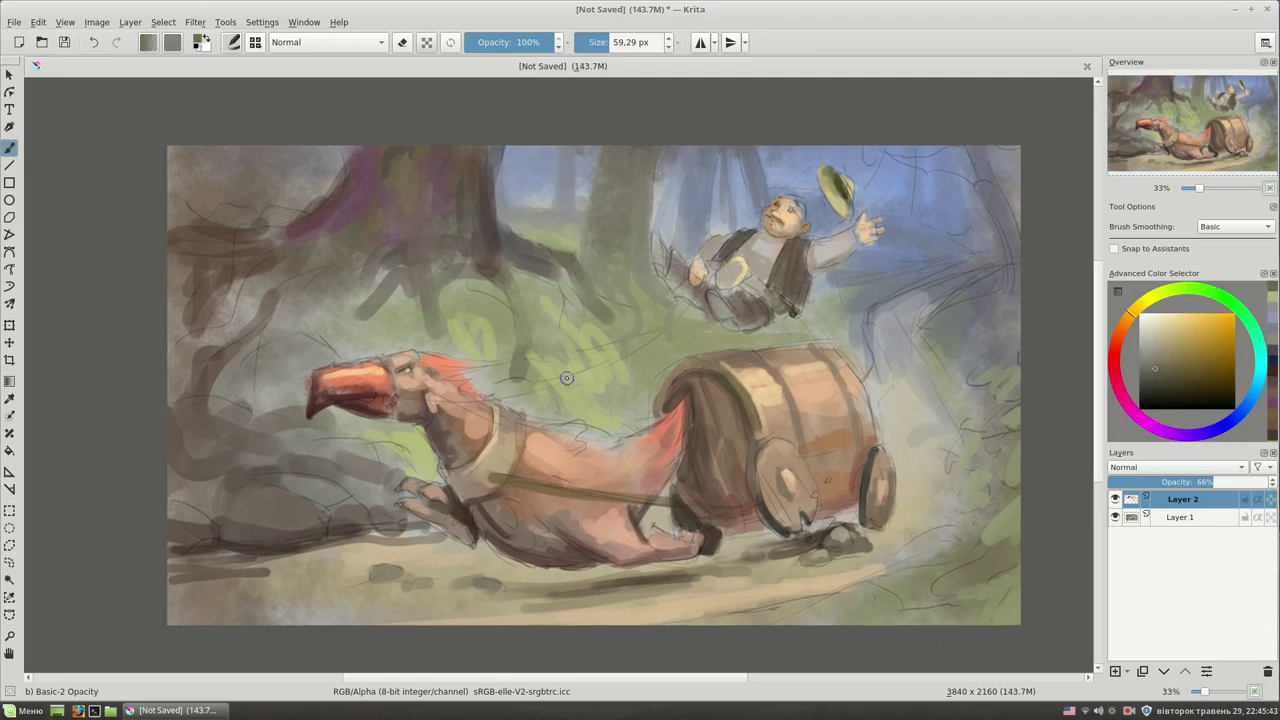
# - Fill the top-left corner with muted red strokes, then cover them with lighter grey-purple
pyautogui.moveTo(494, 267); pyautogui.dragTo(750, 257)
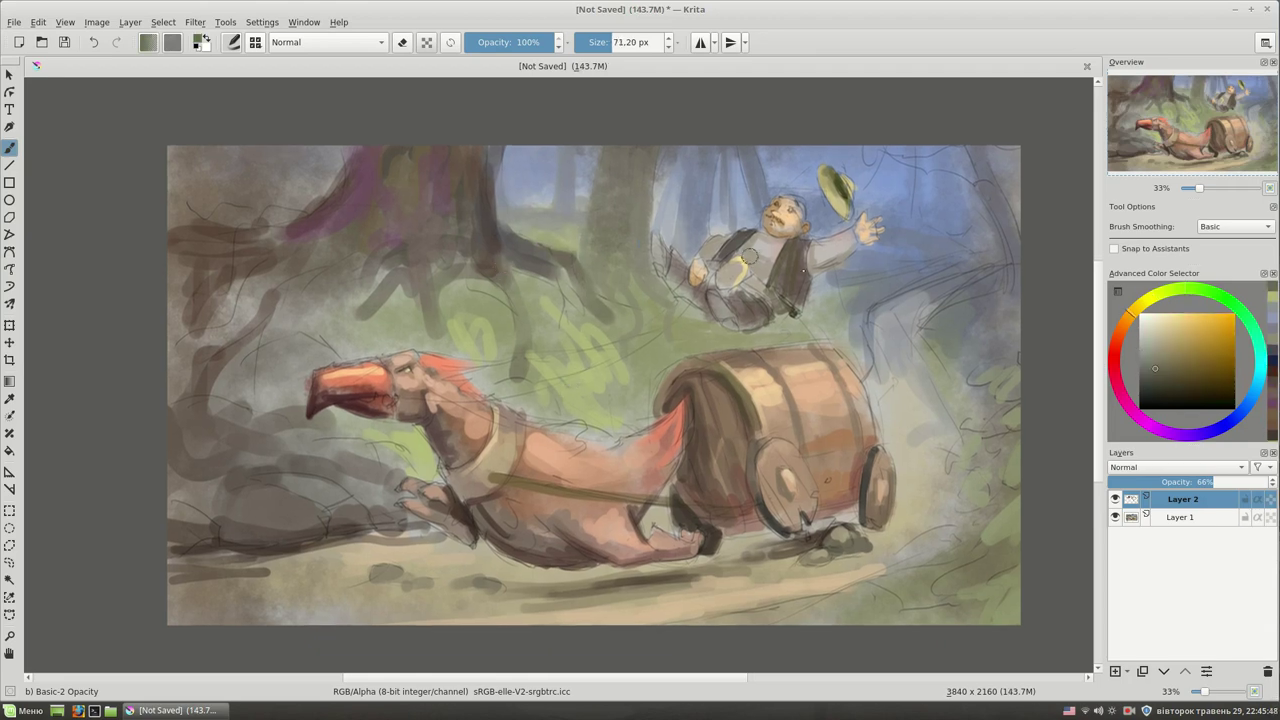
pyautogui.keyDown('ctrl'); pyautogui.click(314, 223); pyautogui.keyUp('ctrl')
pyautogui.moveTo(275, 230); pyautogui.dragTo(212, 150)
pyautogui.moveTo(232, 218); pyautogui.dragTo(172, 150)
pyautogui.keyDown('ctrl'); pyautogui.click(345, 158); pyautogui.keyUp('ctrl')
pyautogui.moveTo(250, 180); pyautogui.dragTo(310, 150)
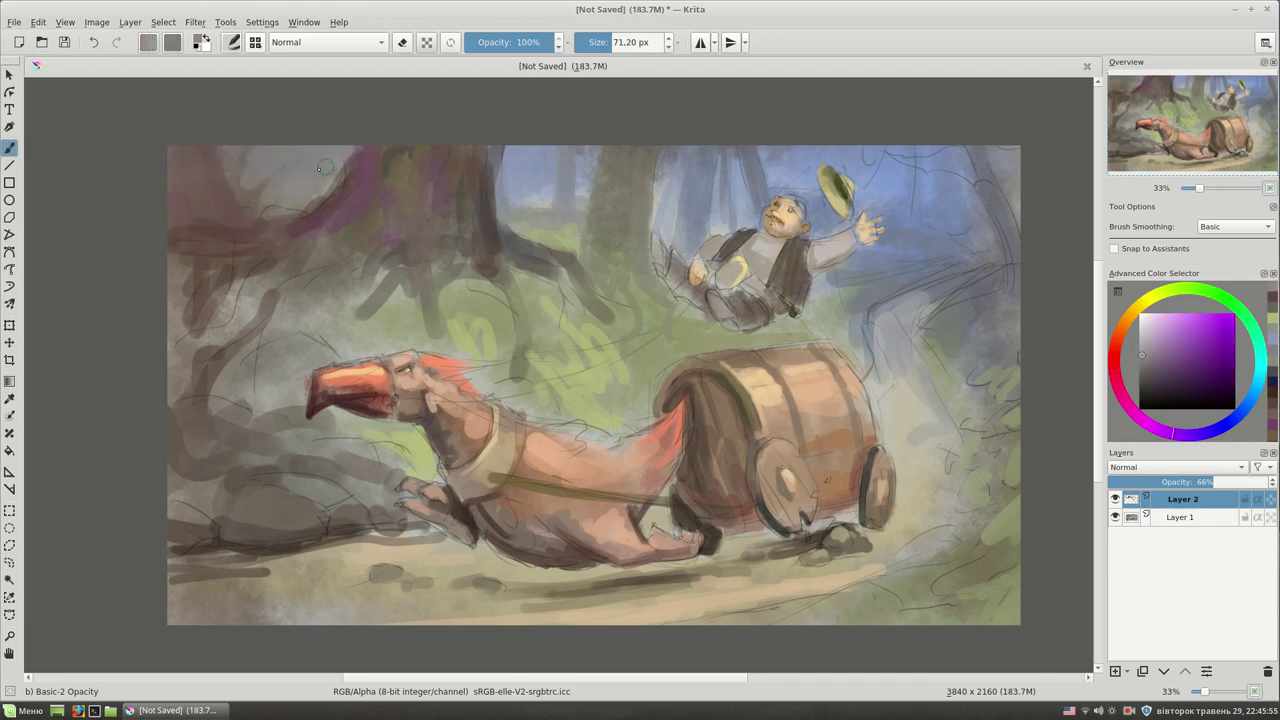
# - Paint pinkish-purple branches down toward the beak, with greyish strokes left of it
pyautogui.keyDown('ctrl'); pyautogui.click(355, 261); pyautogui.keyUp('ctrl')
pyautogui.moveTo(300, 250); pyautogui.dragTo(232, 330)
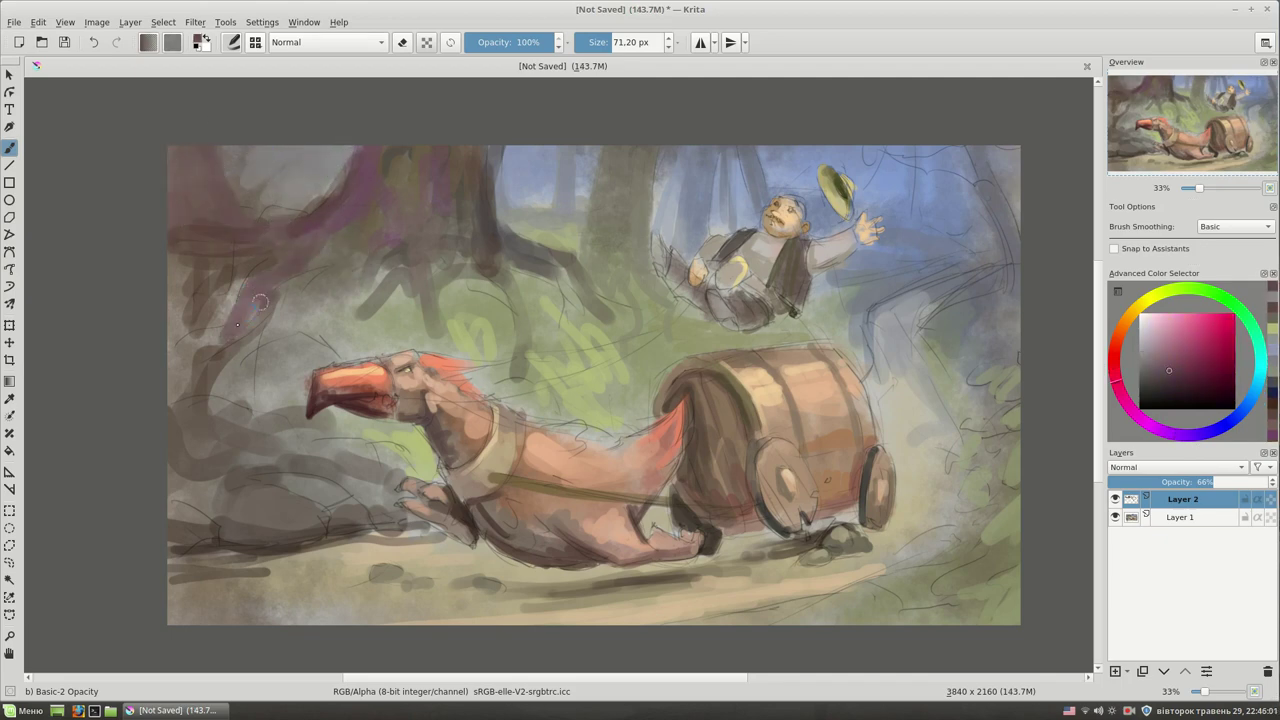
pyautogui.moveTo(340, 238); pyautogui.dragTo(305, 372)
pyautogui.moveTo(350, 268)
pyautogui.mouseDown()
pyautogui.moveTo(300, 355)
pyautogui.moveTo(250, 405)
pyautogui.mouseUp()
pyautogui.keyDown('ctrl'); pyautogui.click(285, 375); pyautogui.keyUp('ctrl')
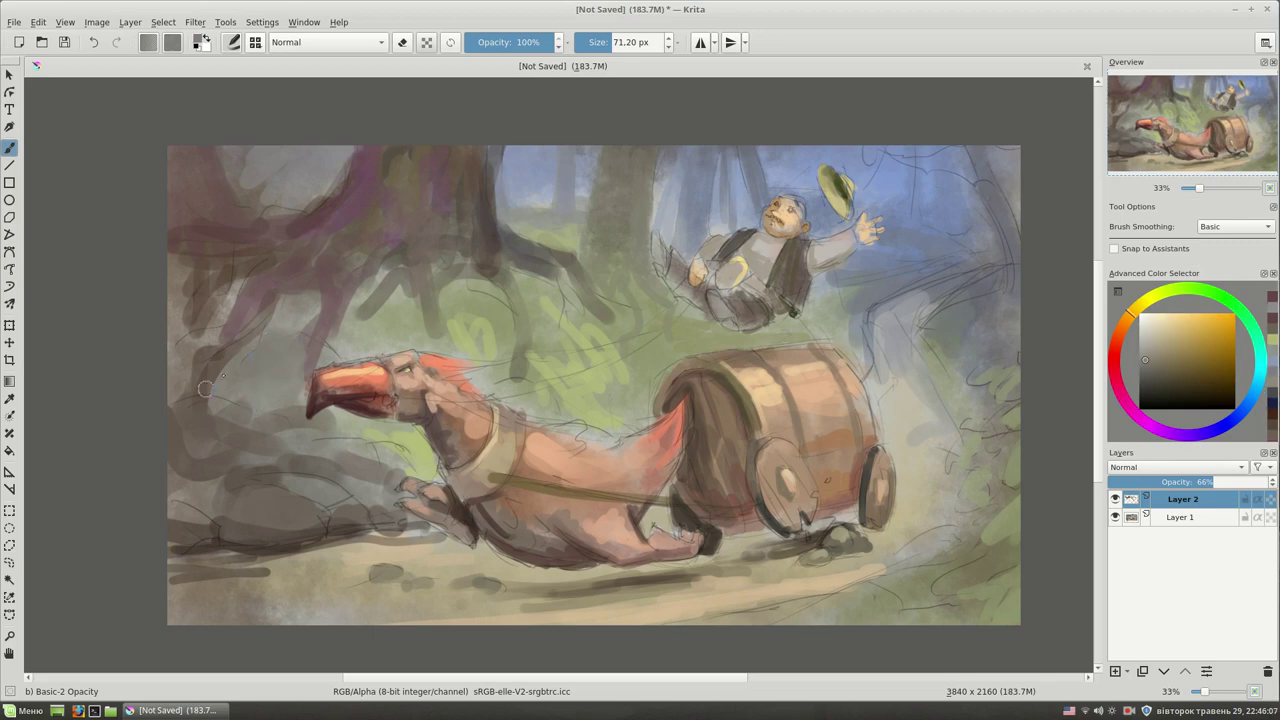
pyautogui.keyDown('ctrl'); pyautogui.click(270, 390); pyautogui.keyUp('ctrl')
# - Mix a pale yellow-olive colour from ochre and orange samples, and enlarge the brush
pyautogui.moveTo(1150, 310); pyautogui.dragTo(1133, 313)
pyautogui.click(1183, 330)
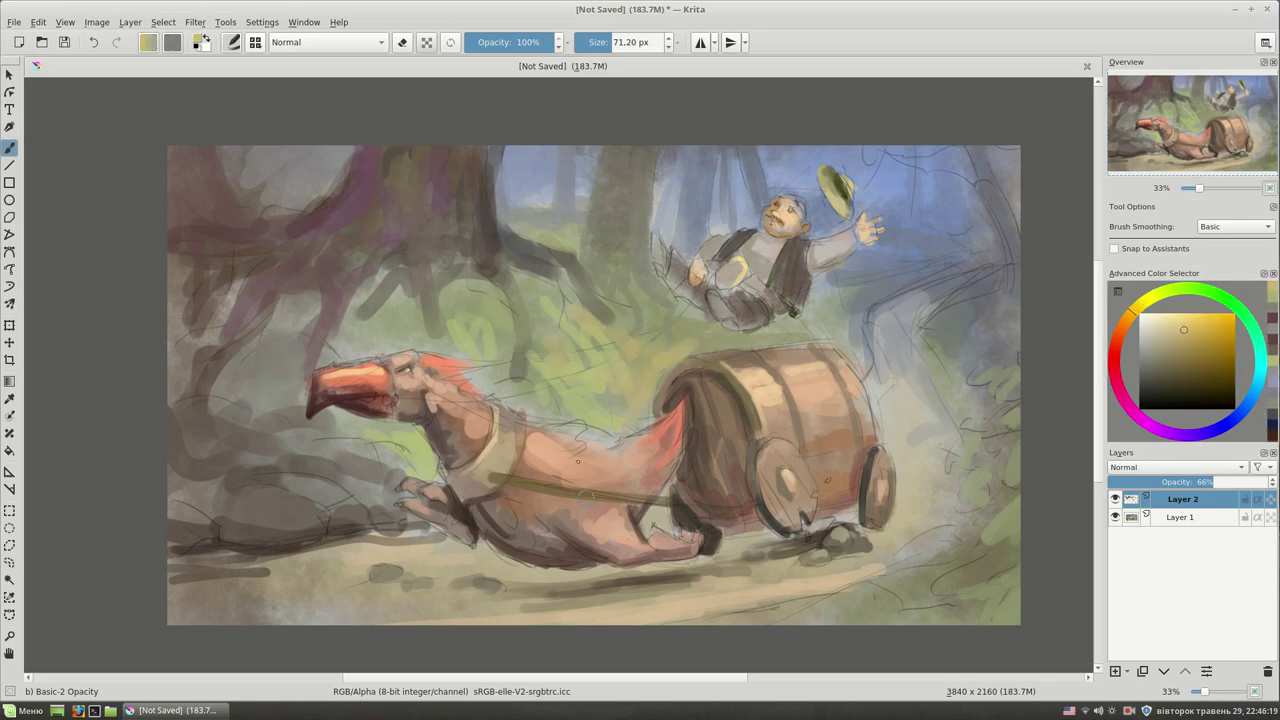
pyautogui.keyDown('ctrl'); pyautogui.click(552, 435); pyautogui.keyUp('ctrl')
pyautogui.moveTo(610, 436); pyautogui.dragTo(595, 432)
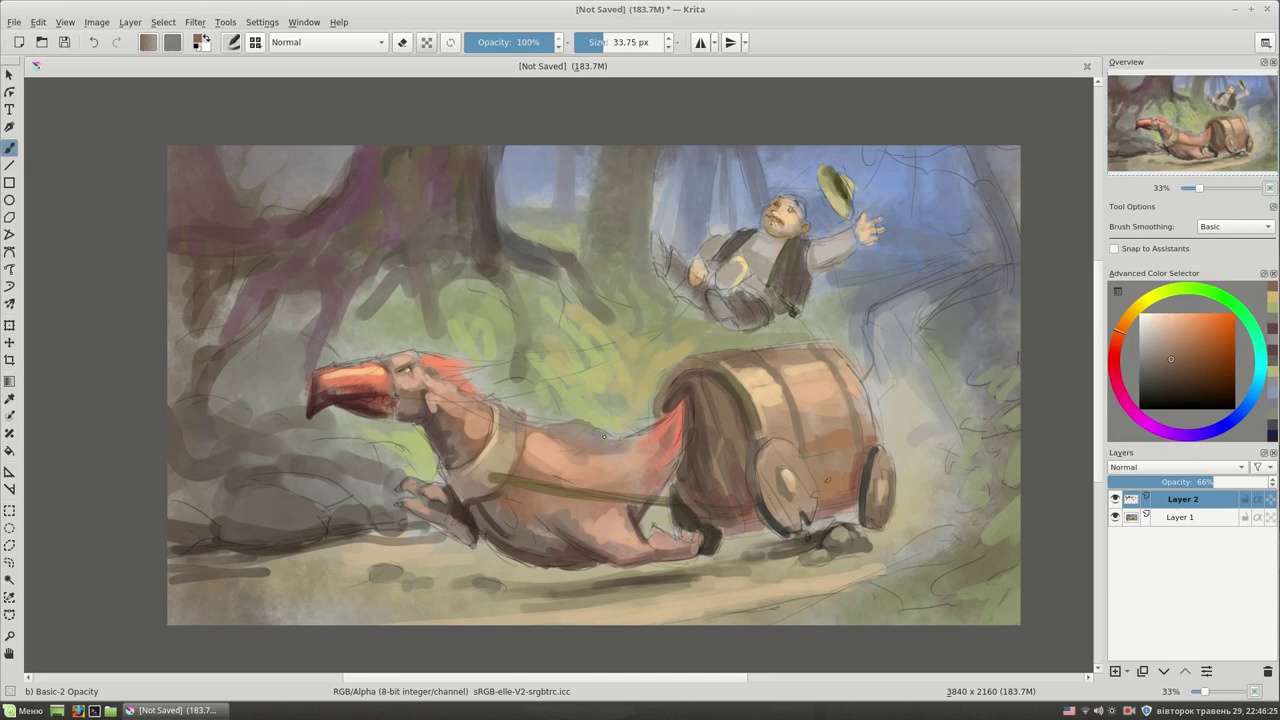
pyautogui.keyDown('ctrl'); pyautogui.click(549, 428); pyautogui.keyUp('ctrl')
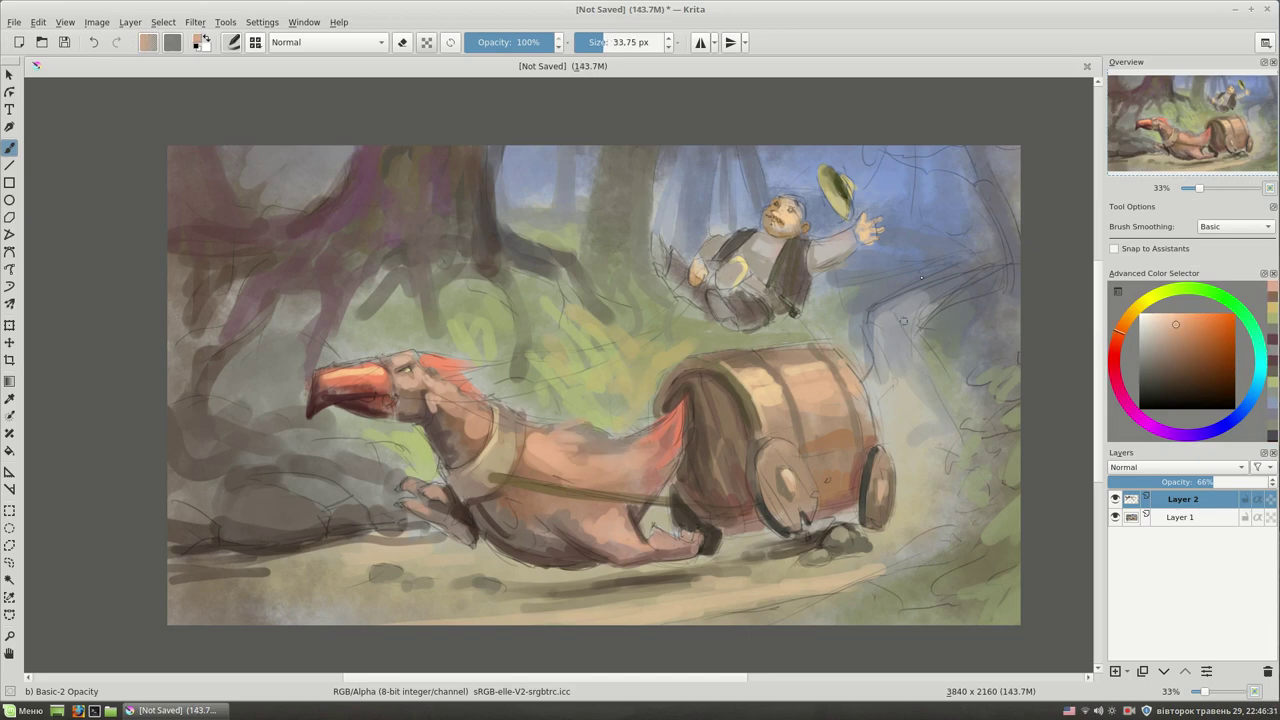
pyautogui.keyDown('ctrl'); pyautogui.click(630, 451); pyautogui.keyUp('ctrl')
pyautogui.keyDown('ctrl'); pyautogui.click(592, 392); pyautogui.keyUp('ctrl')
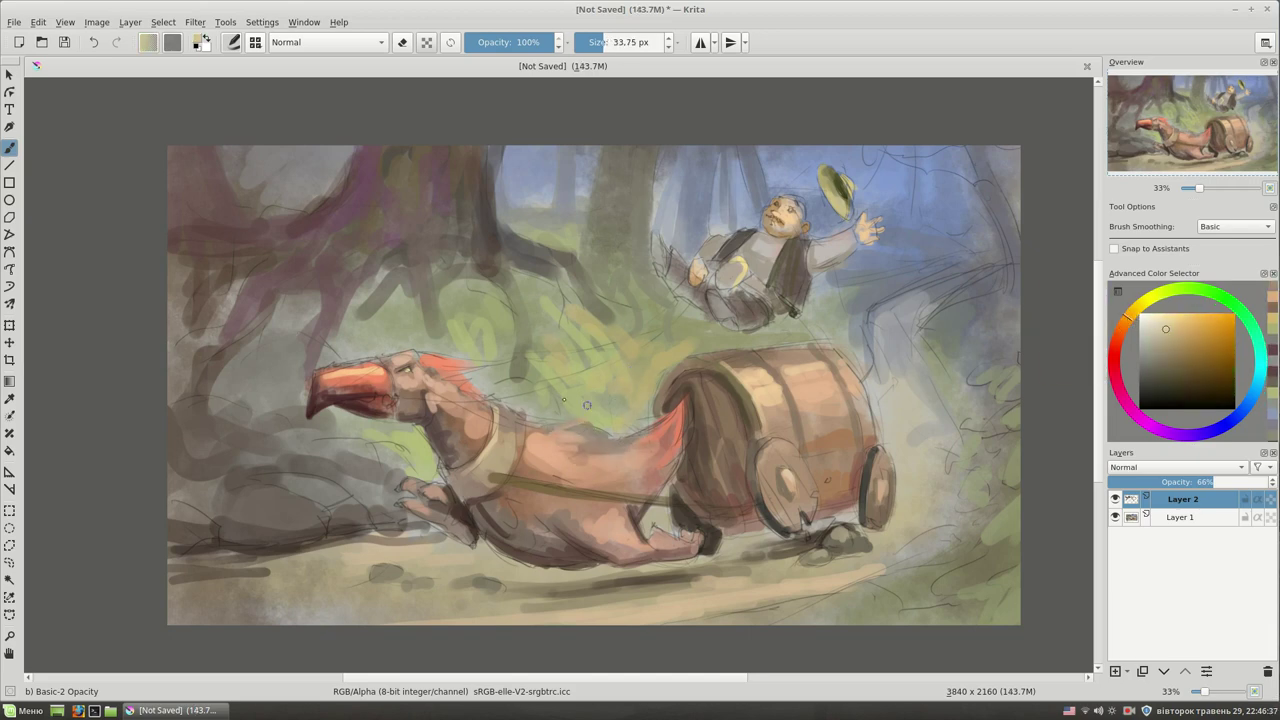
pyautogui.moveTo(592, 392); pyautogui.dragTo(610, 392)
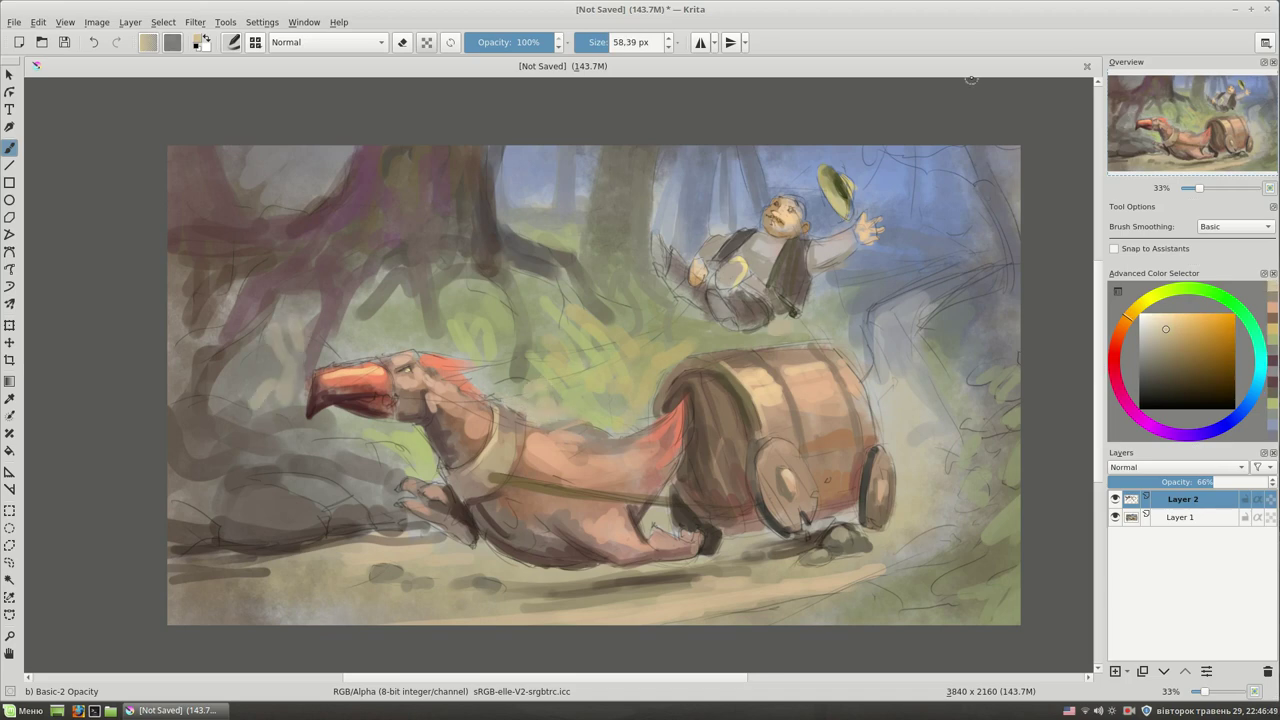
pyautogui.moveTo(572, 311); pyautogui.dragTo(594, 311)
# - Brush grey haze over the upper-left trees and the lower-left ground
pyautogui.keyDown('ctrl'); pyautogui.click(470, 267); pyautogui.keyUp('ctrl')
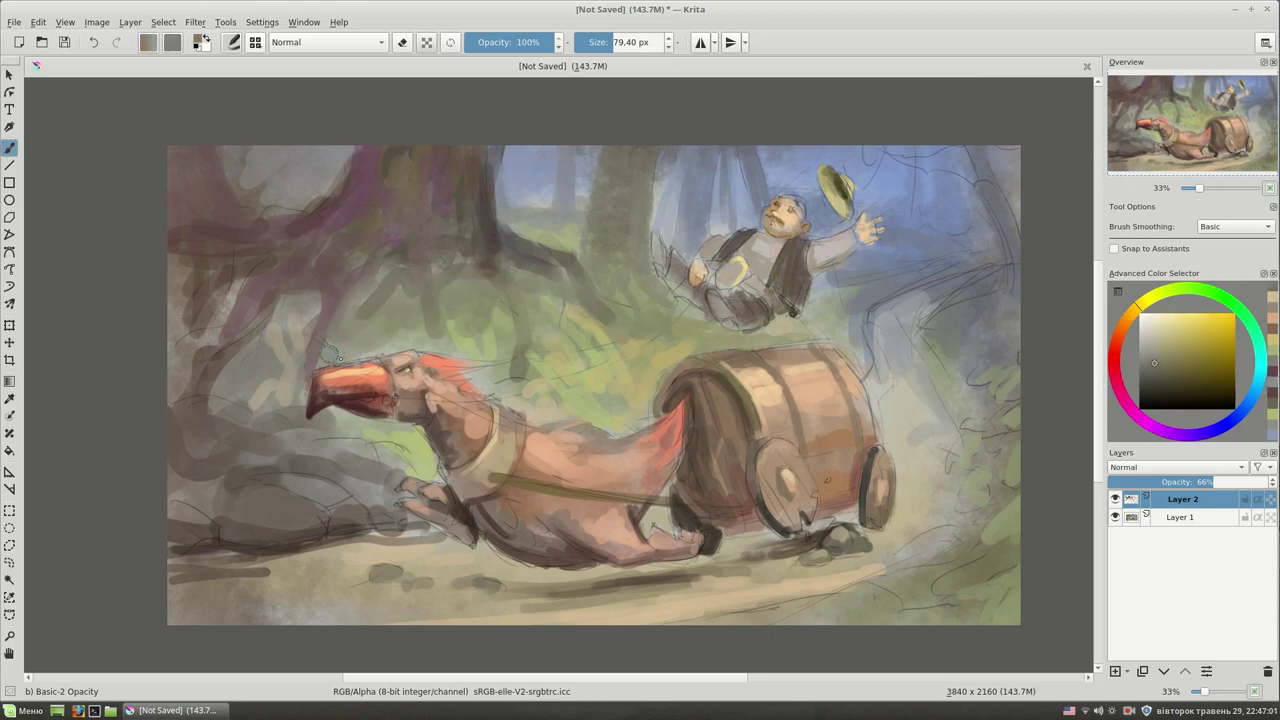
pyautogui.keyDown('ctrl'); pyautogui.click(298, 302); pyautogui.keyUp('ctrl')
pyautogui.moveTo(222, 358)
pyautogui.mouseDown()
pyautogui.moveTo(244, 318)
pyautogui.moveTo(182, 250)
pyautogui.mouseUp()
pyautogui.moveTo(210, 410)
pyautogui.mouseDown()
pyautogui.moveTo(194, 234)
pyautogui.moveTo(312, 236)
pyautogui.mouseUp()
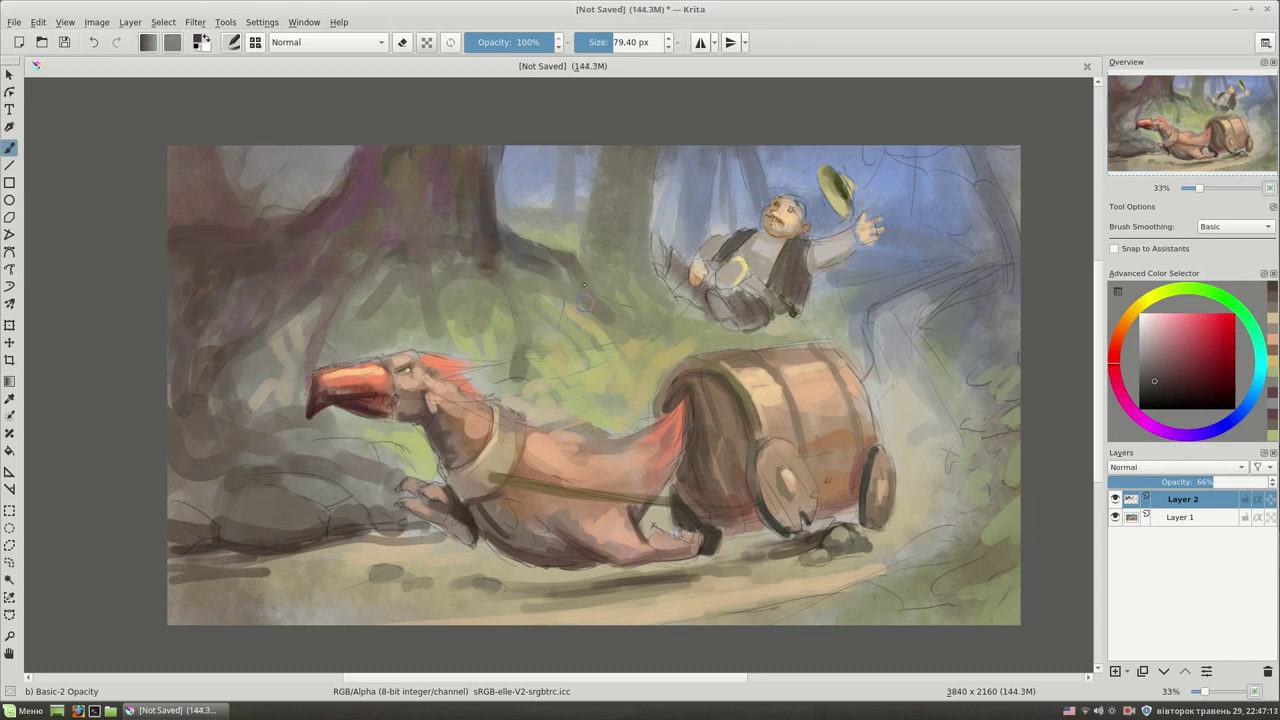
# - Paint dark roots beneath the trees, then sample yellow-green and grey tones
pyautogui.moveTo(690, 320); pyautogui.dragTo(640, 322)
pyautogui.moveTo(555, 285)
pyautogui.mouseDown()
pyautogui.moveTo(575, 390)
pyautogui.moveTo(609, 357)
pyautogui.mouseUp()
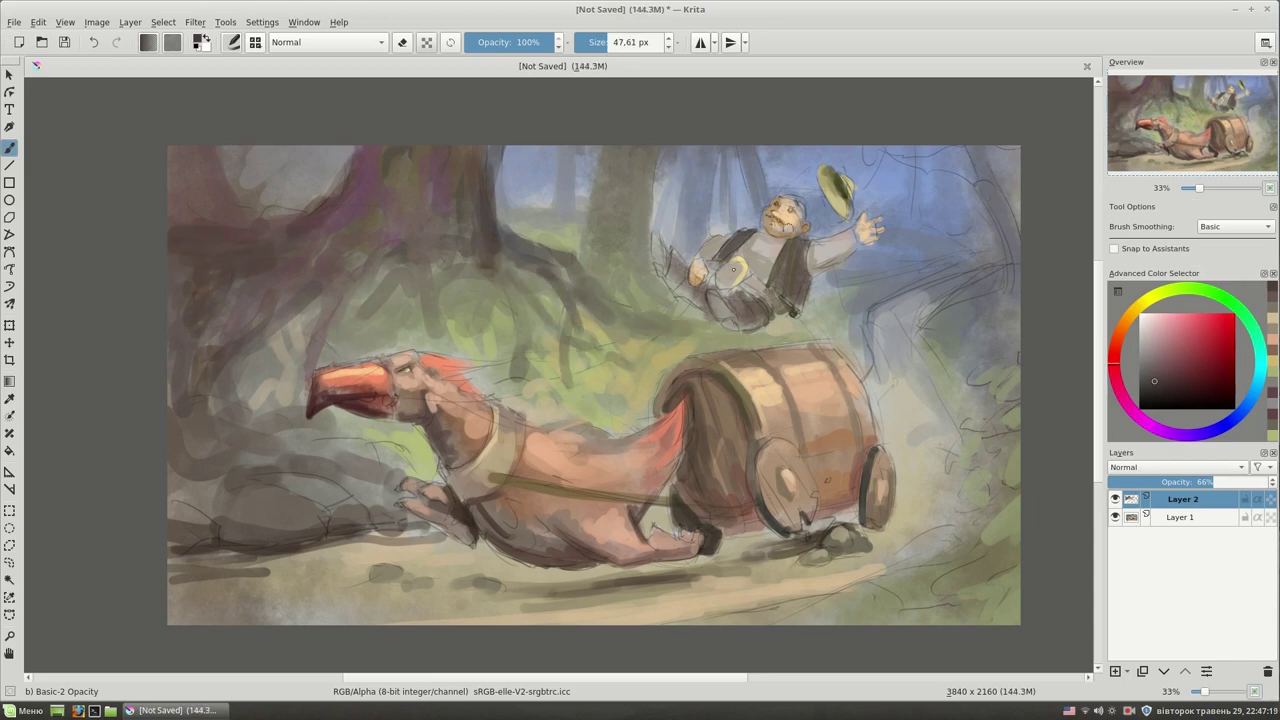
pyautogui.keyDown('ctrl'); pyautogui.click(608, 411); pyautogui.keyUp('ctrl')
pyautogui.keyDown('ctrl'); pyautogui.click(638, 408); pyautogui.keyUp('ctrl')
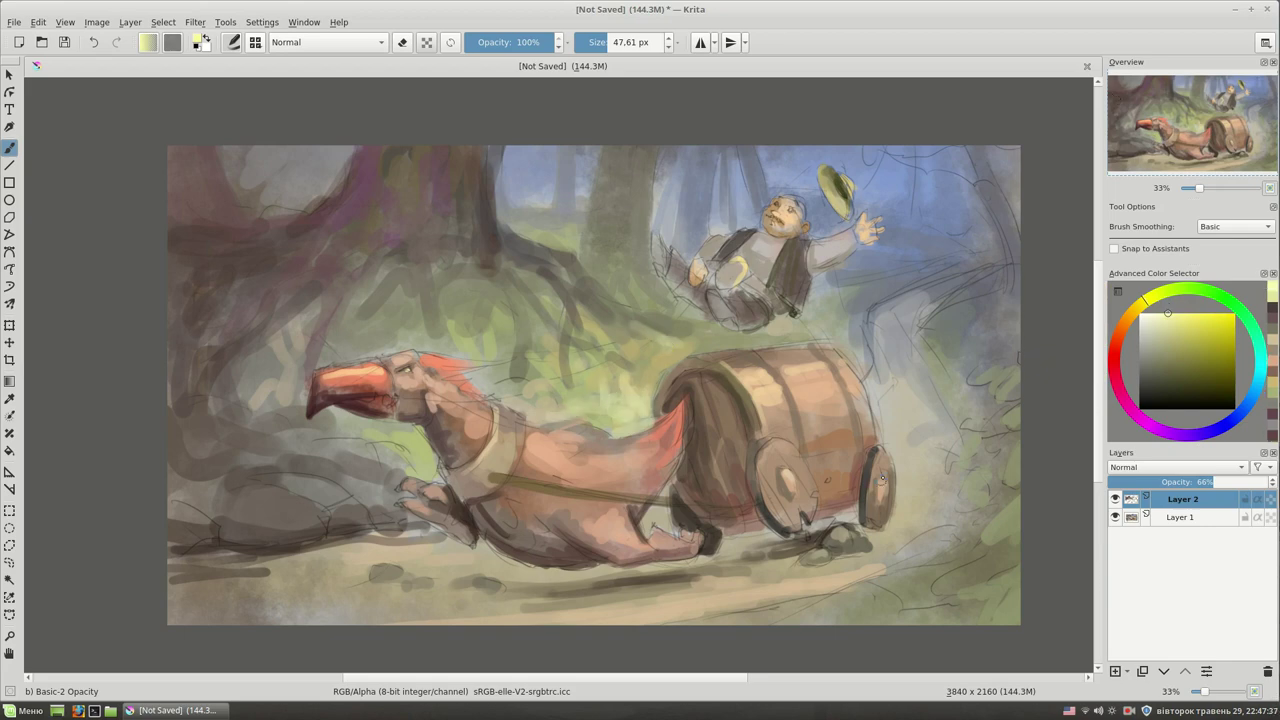
pyautogui.keyDown('ctrl'); pyautogui.click(370, 339); pyautogui.keyUp('ctrl')
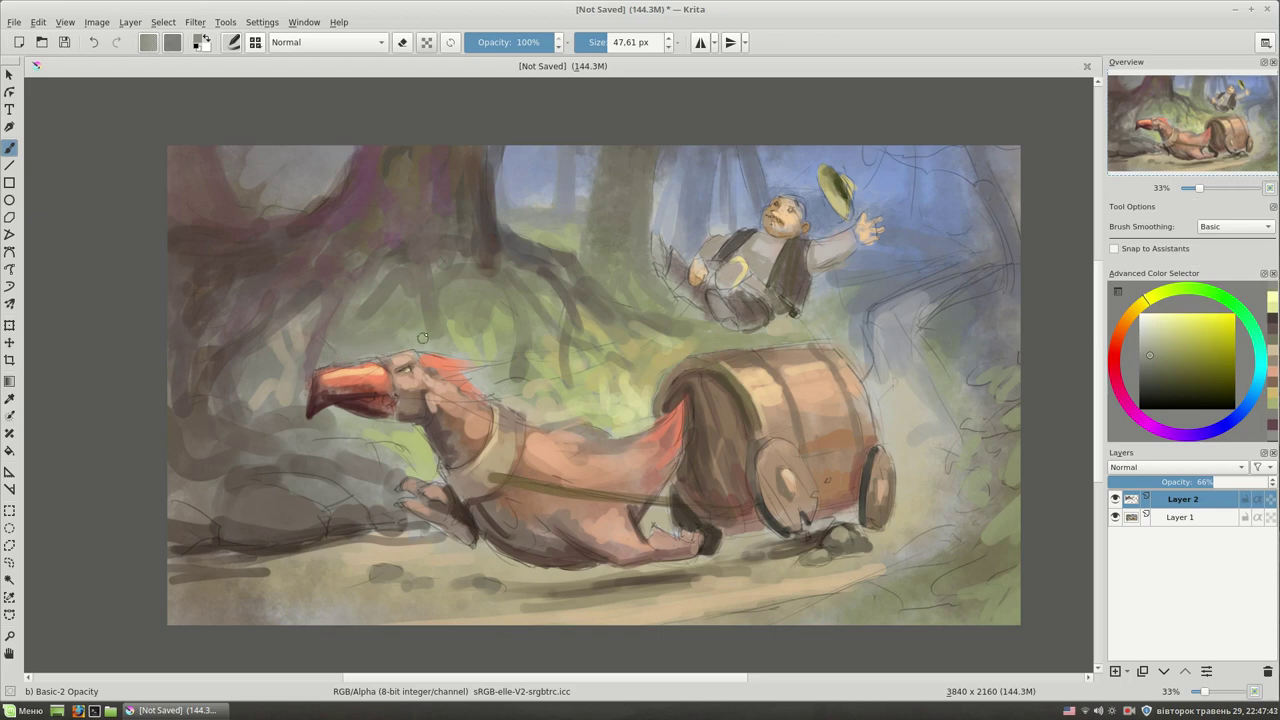
pyautogui.press('[')
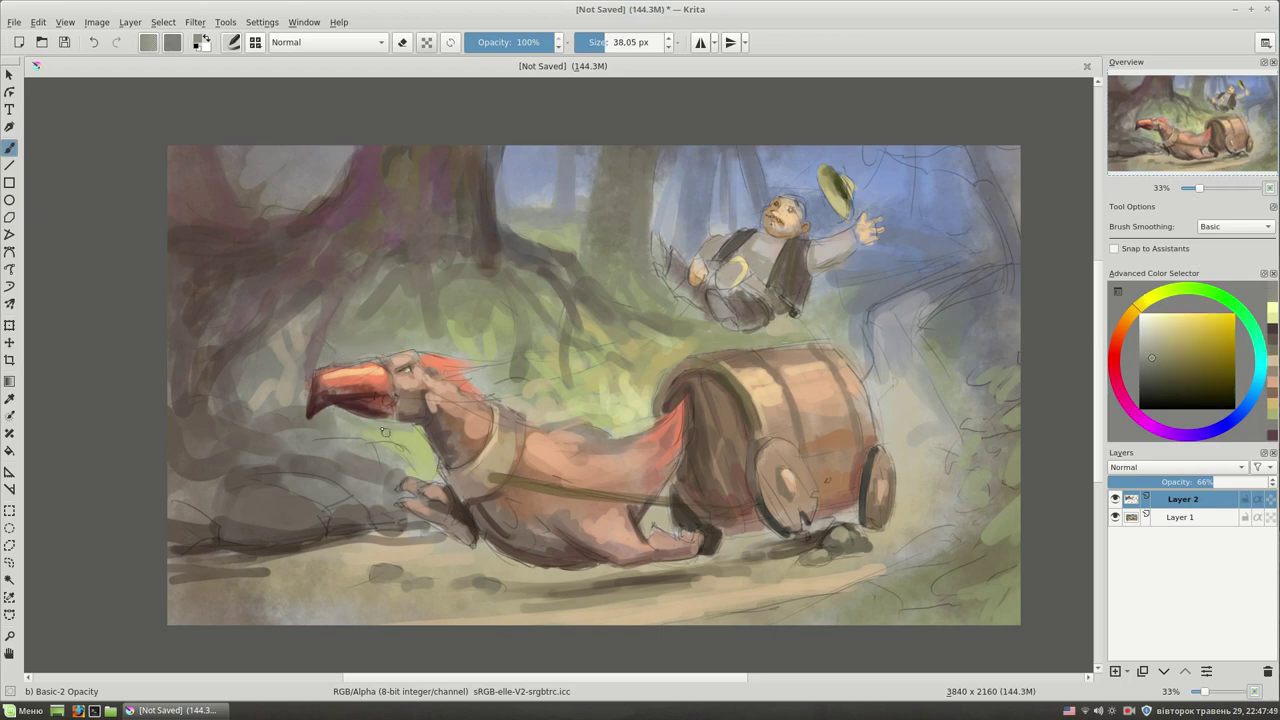
# - Mix a dark blue-grey and block in two dark rocks at the lower left
pyautogui.keyDown('ctrl'); pyautogui.click(366, 433); pyautogui.keyUp('ctrl')
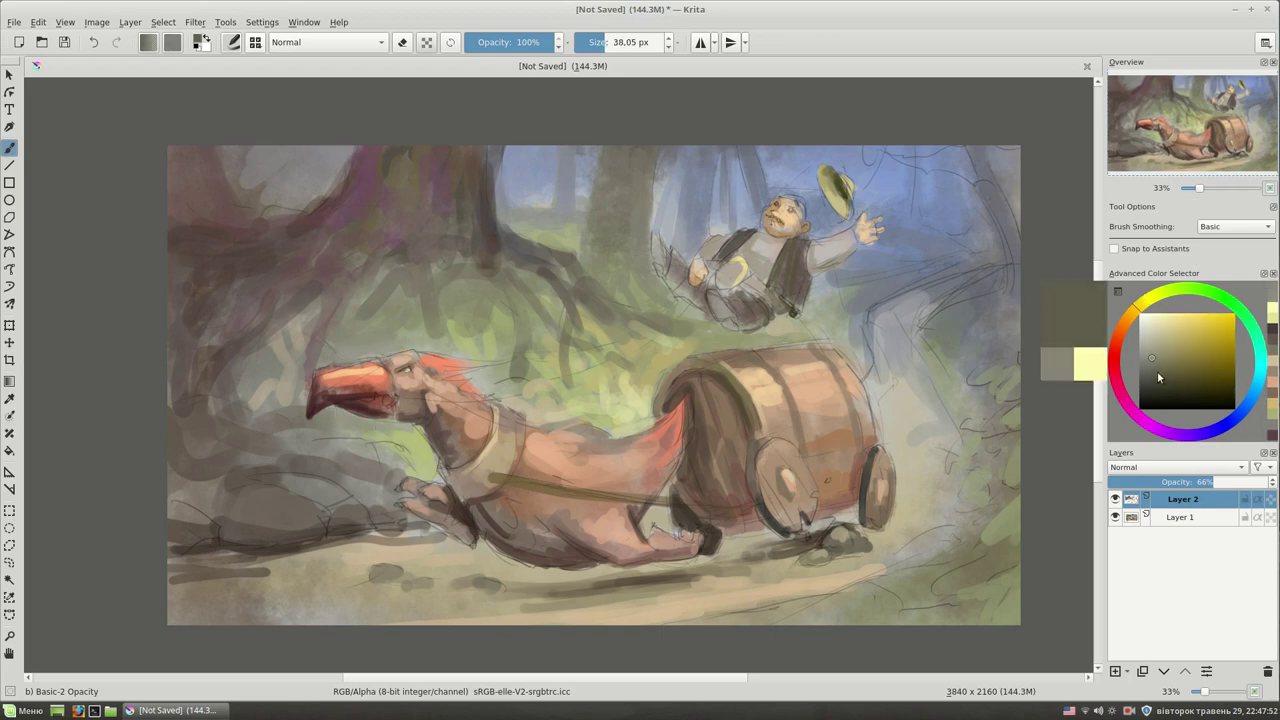
pyautogui.press(']')
pyautogui.press(']')
pyautogui.keyDown('ctrl'); pyautogui.click(382, 430); pyautogui.keyUp('ctrl')
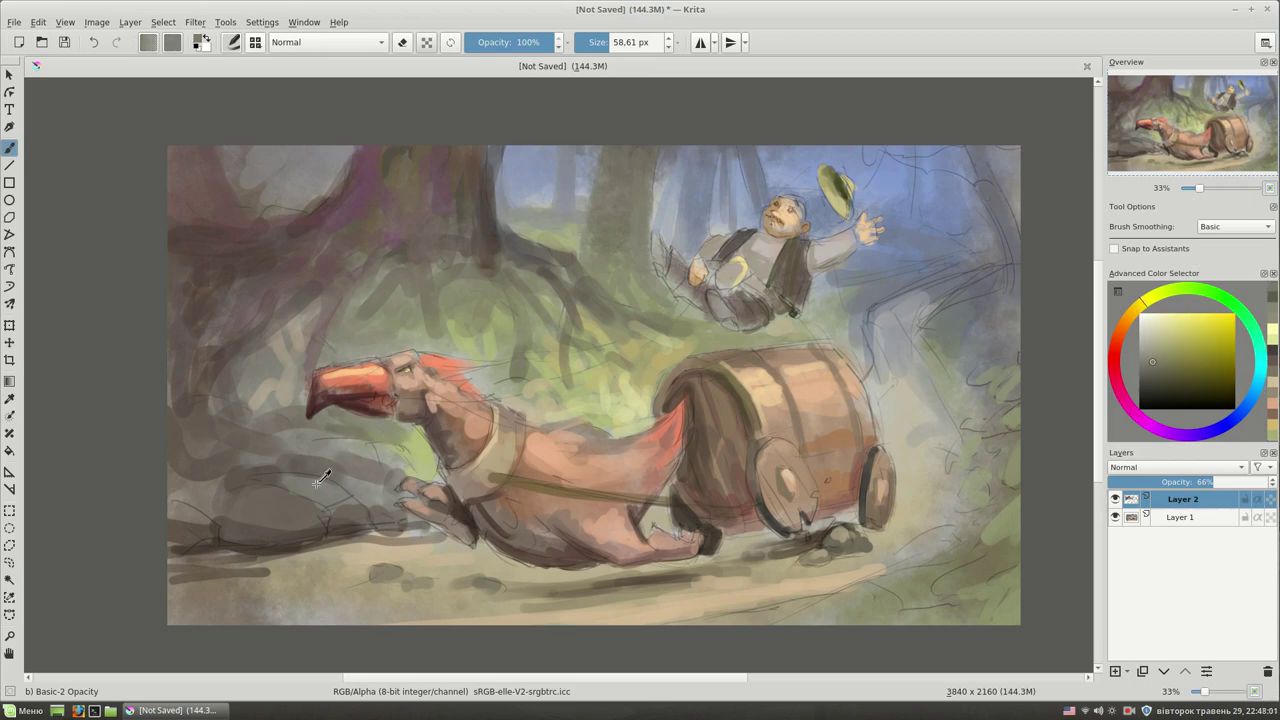
pyautogui.keyDown('ctrl'); pyautogui.click(412, 434); pyautogui.keyUp('ctrl')
pyautogui.click(1152, 378)
pyautogui.keyDown('ctrl'); pyautogui.click(218, 512); pyautogui.keyUp('ctrl')
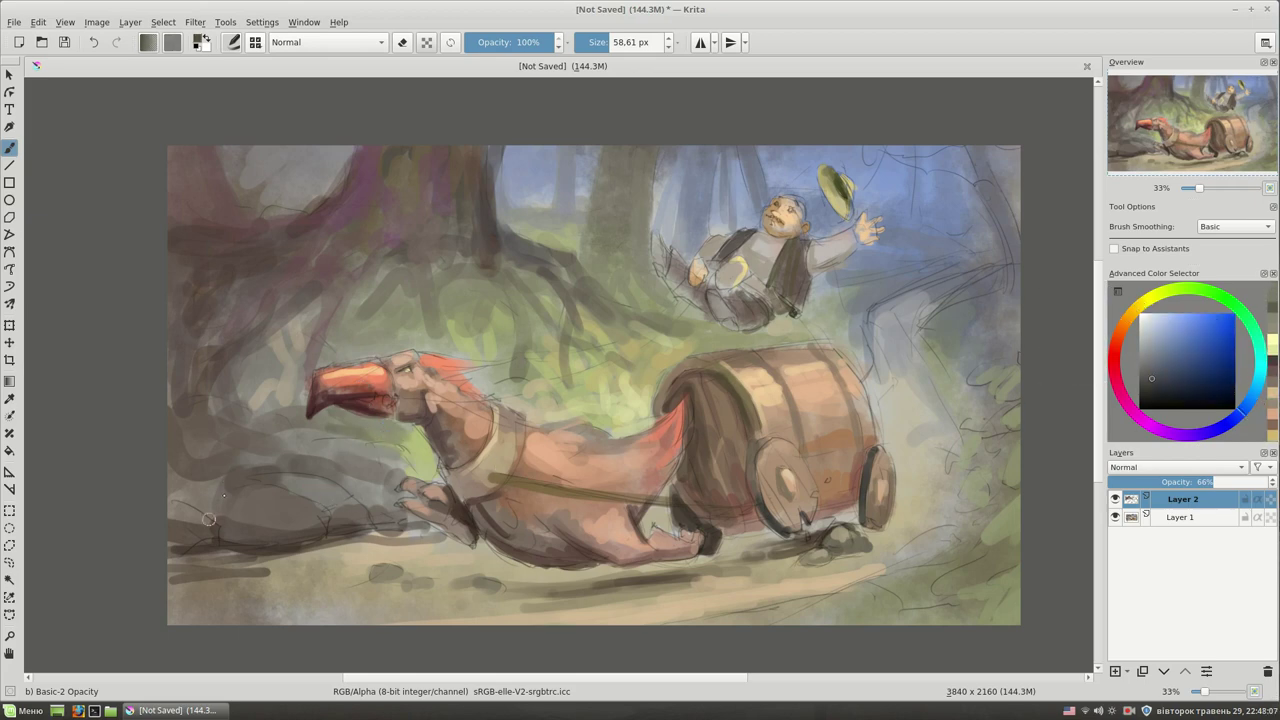
pyautogui.press('[')
pyautogui.press('[')
pyautogui.click(1154, 397)
pyautogui.moveTo(212, 508)
pyautogui.mouseDown()
pyautogui.moveTo(272, 466)
pyautogui.moveTo(270, 405)
pyautogui.mouseUp()
pyautogui.moveTo(175, 450)
pyautogui.mouseDown()
pyautogui.moveTo(370, 435)
pyautogui.moveTo(180, 470)
pyautogui.moveTo(245, 475)
pyautogui.moveTo(275, 510)
pyautogui.moveTo(320, 530)
pyautogui.mouseUp()
# - Darken the rock's left edge with a larger brush
pyautogui.press('[')
pyautogui.press(']')
pyautogui.press(']')
pyautogui.press(']')
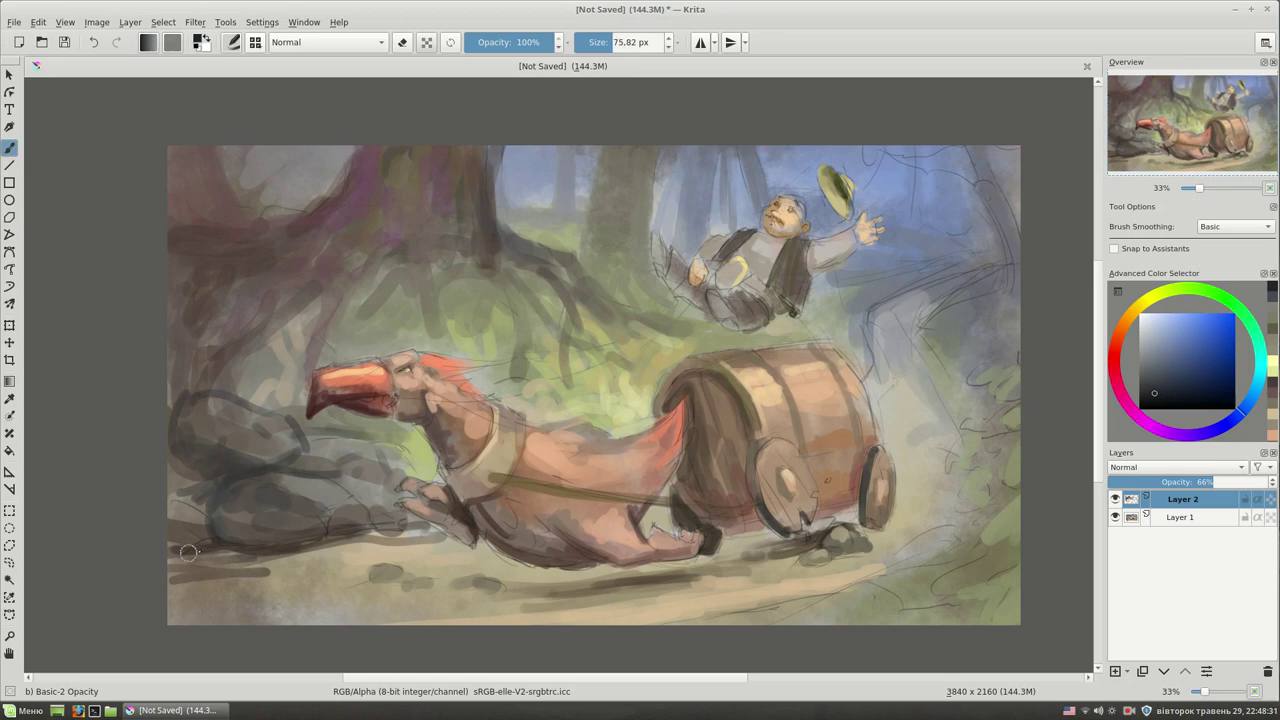
pyautogui.moveTo(205, 562); pyautogui.dragTo(172, 535)
pyautogui.moveTo(190, 478)
pyautogui.mouseDown()
pyautogui.moveTo(205, 540)
pyautogui.moveTo(165, 422)
pyautogui.mouseUp()
# - Cover the rock bottoms with brown and red-brown ground colour
pyautogui.keyDown('ctrl'); pyautogui.click(183, 512); pyautogui.keyUp('ctrl')
pyautogui.keyDown('ctrl'); pyautogui.click(250, 590); pyautogui.keyUp('ctrl')
pyautogui.keyDown('ctrl'); pyautogui.click(255, 565); pyautogui.keyUp('ctrl')
pyautogui.moveTo(240, 570)
pyautogui.mouseDown()
pyautogui.moveTo(163, 612)
pyautogui.moveTo(490, 625)
pyautogui.mouseUp()
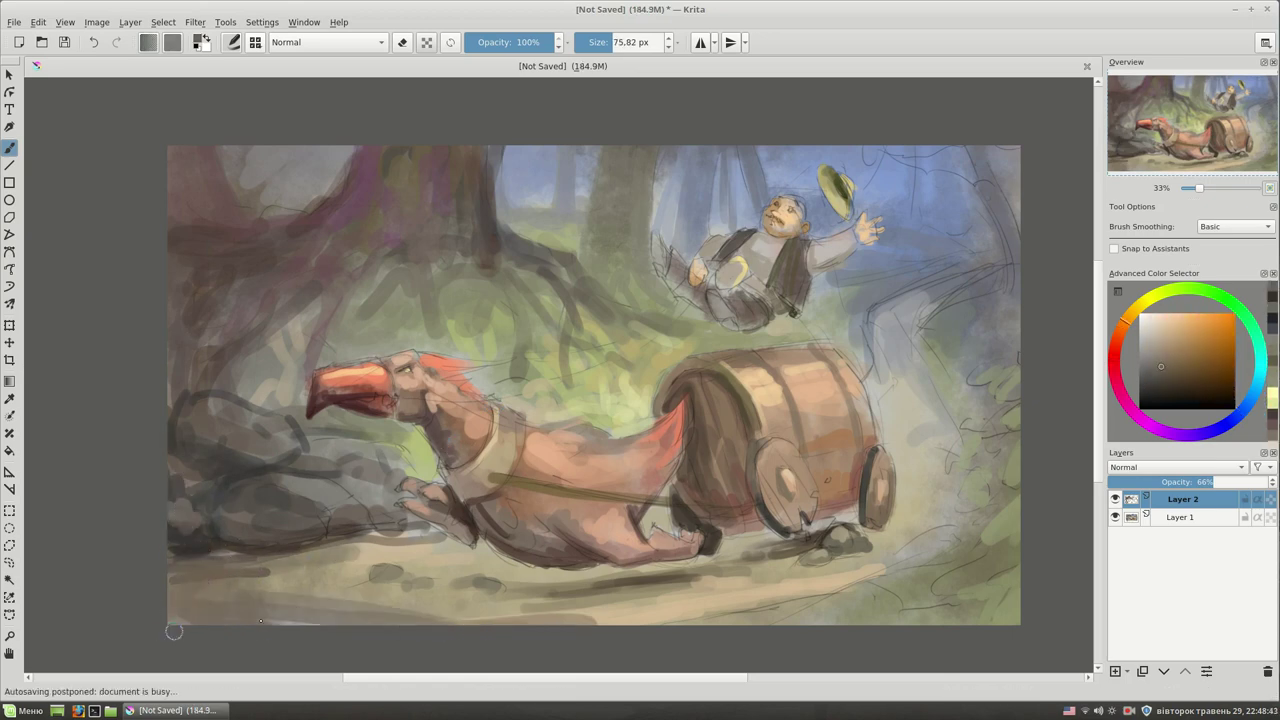
pyautogui.keyDown('ctrl'); pyautogui.click(208, 382); pyautogui.keyUp('ctrl')
pyautogui.moveTo(208, 380)
pyautogui.mouseDown()
pyautogui.moveTo(172, 405)
pyautogui.moveTo(255, 400)
pyautogui.mouseUp()
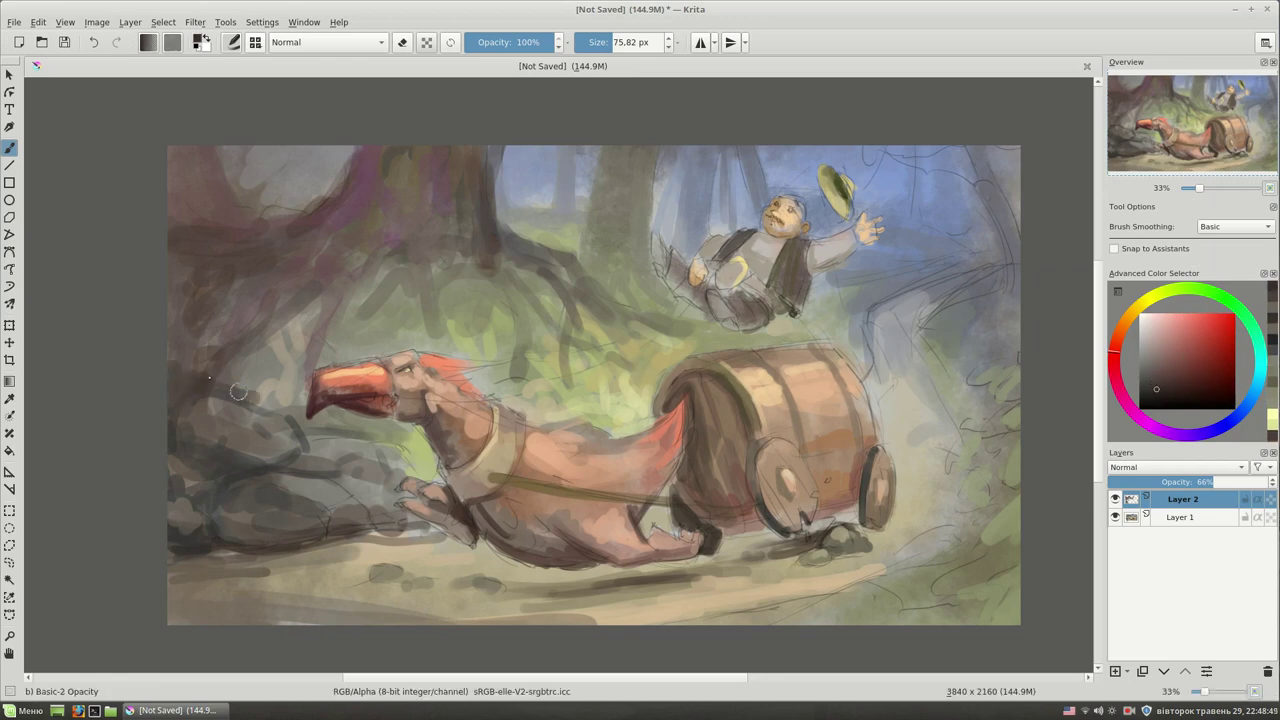
# - Lighten the tops of the left rocks with grey and light orange-brown strokes
pyautogui.moveTo(250, 350); pyautogui.dragTo(175, 355)
pyautogui.keyDown('ctrl'); pyautogui.click(300, 450); pyautogui.keyUp('ctrl')
pyautogui.moveTo(262, 411); pyautogui.dragTo(225, 425)
pyautogui.moveTo(280, 490)
pyautogui.mouseDown()
pyautogui.moveTo(340, 488)
pyautogui.moveTo(360, 432)
pyautogui.mouseUp()
pyautogui.keyDown('shift'); pyautogui.moveTo(824, 340); pyautogui.dragTo(686, 372); pyautogui.keyUp('shift')
pyautogui.keyDown('ctrl'); pyautogui.click(789, 410); pyautogui.keyUp('ctrl')
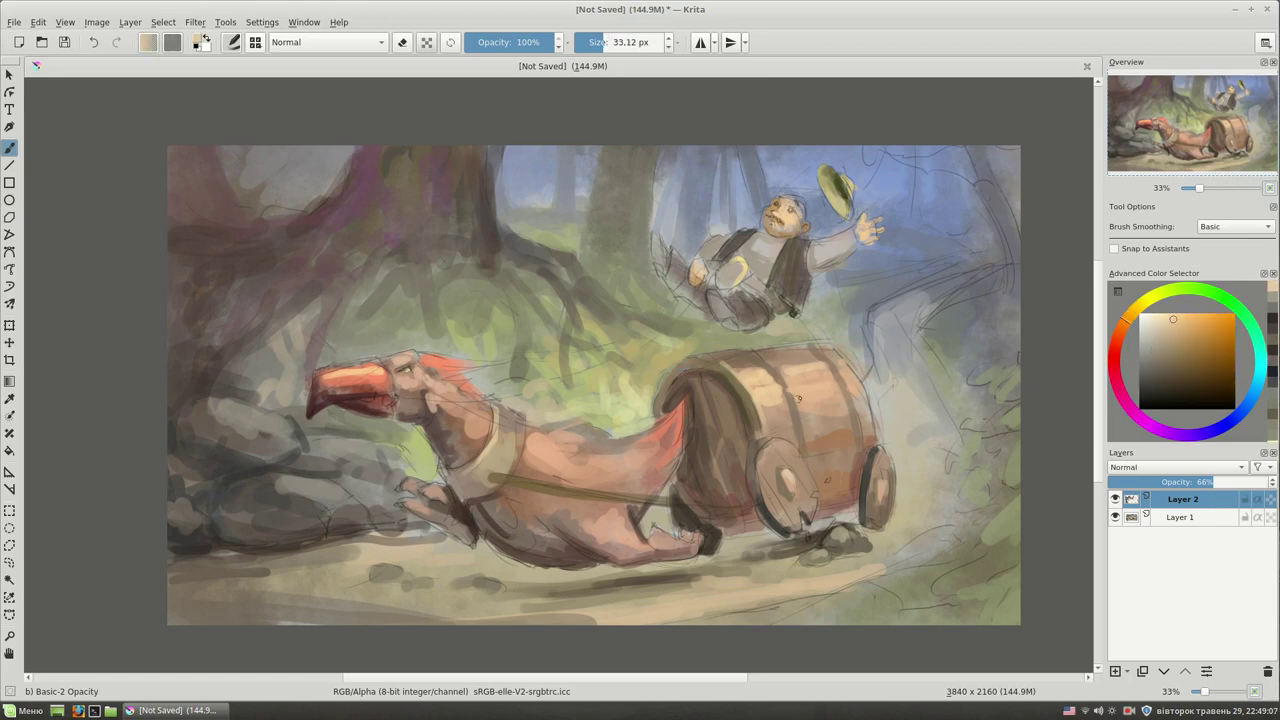
# - Try tan, orange and yellow-orange shades for the barrel; shrink the brush to about 29 px
pyautogui.press('k')
pyautogui.keyDown('ctrl'); pyautogui.click(730, 516); pyautogui.keyUp('ctrl')
pyautogui.keyDown('shift'); pyautogui.moveTo(772, 514); pyautogui.dragTo(762, 518); pyautogui.keyUp('shift')
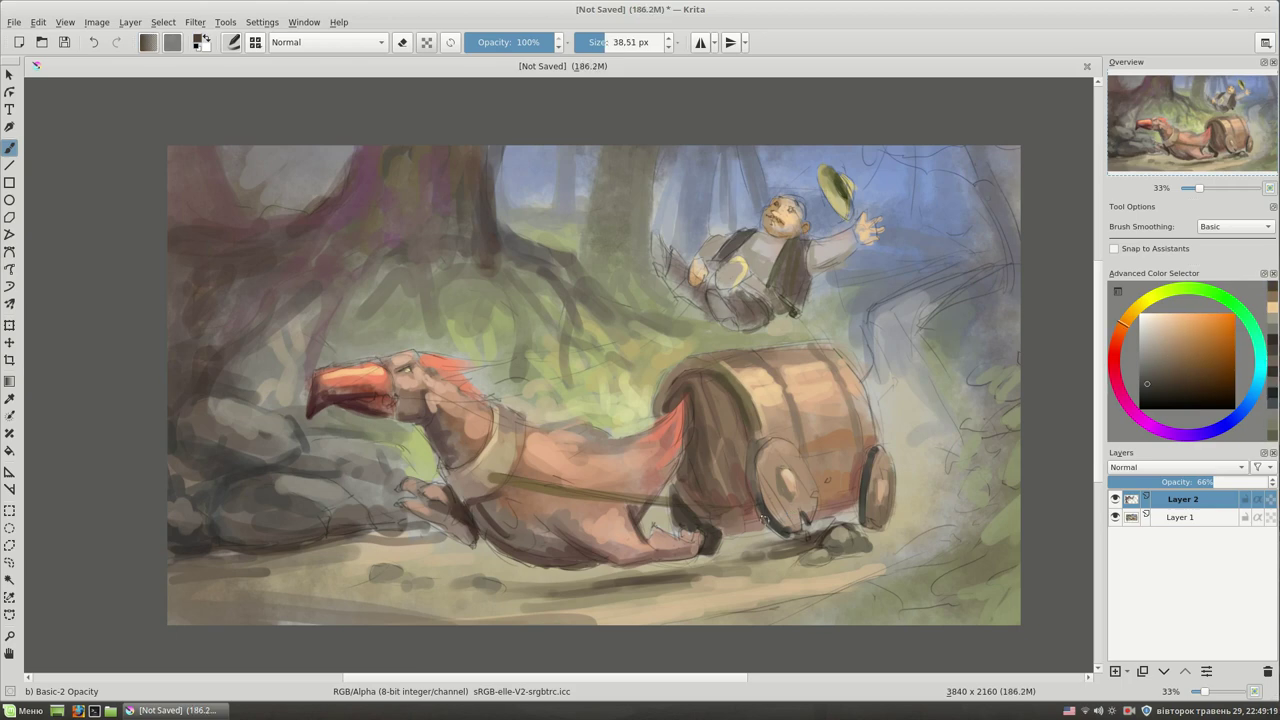
pyautogui.keyDown('ctrl'); pyautogui.click(725, 528); pyautogui.keyUp('ctrl')
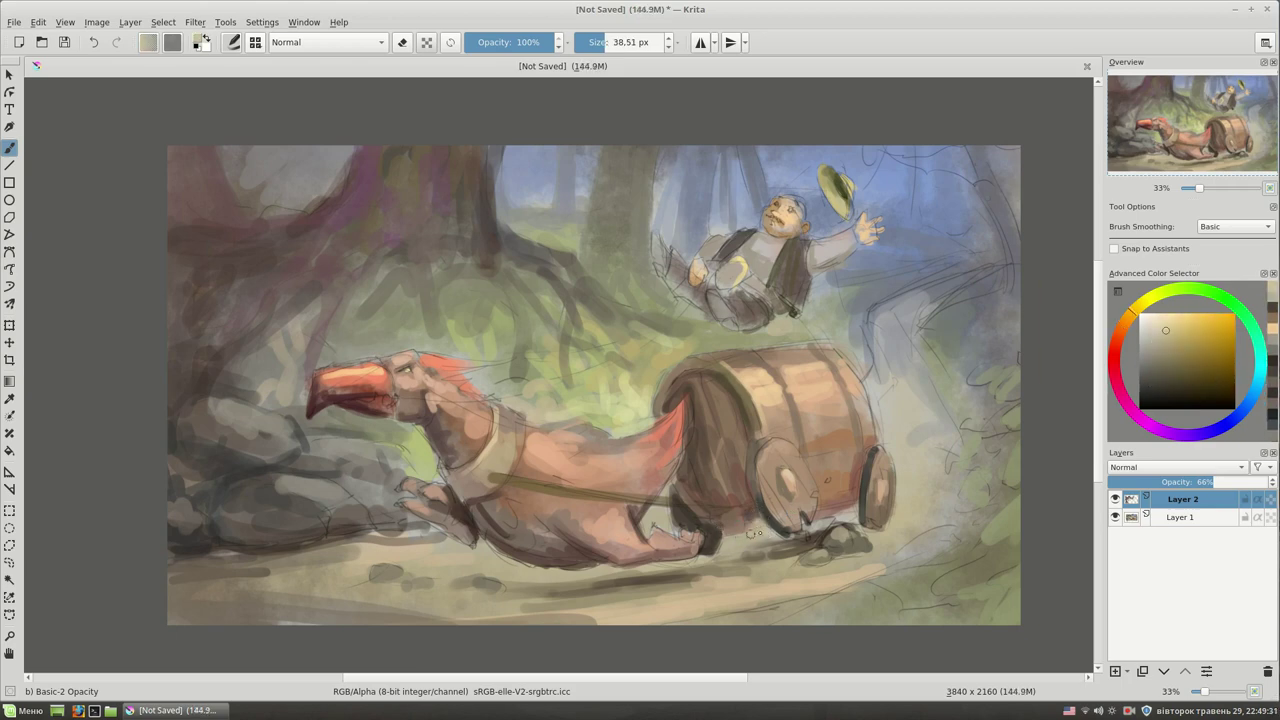
pyautogui.keyDown('ctrl'); pyautogui.click(748, 533); pyautogui.keyUp('ctrl')
pyautogui.keyDown('ctrl'); pyautogui.click(741, 515); pyautogui.keyUp('ctrl')
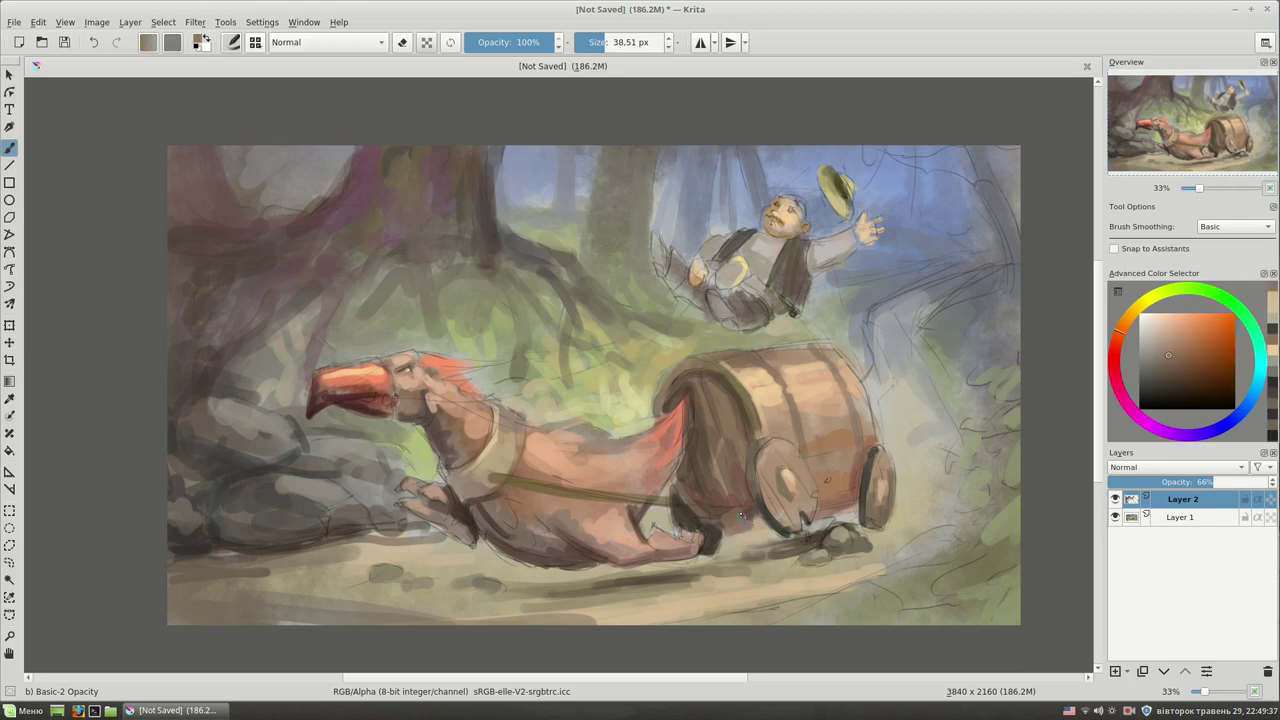
pyautogui.keyDown('ctrl'); pyautogui.click(766, 517); pyautogui.keyUp('ctrl')
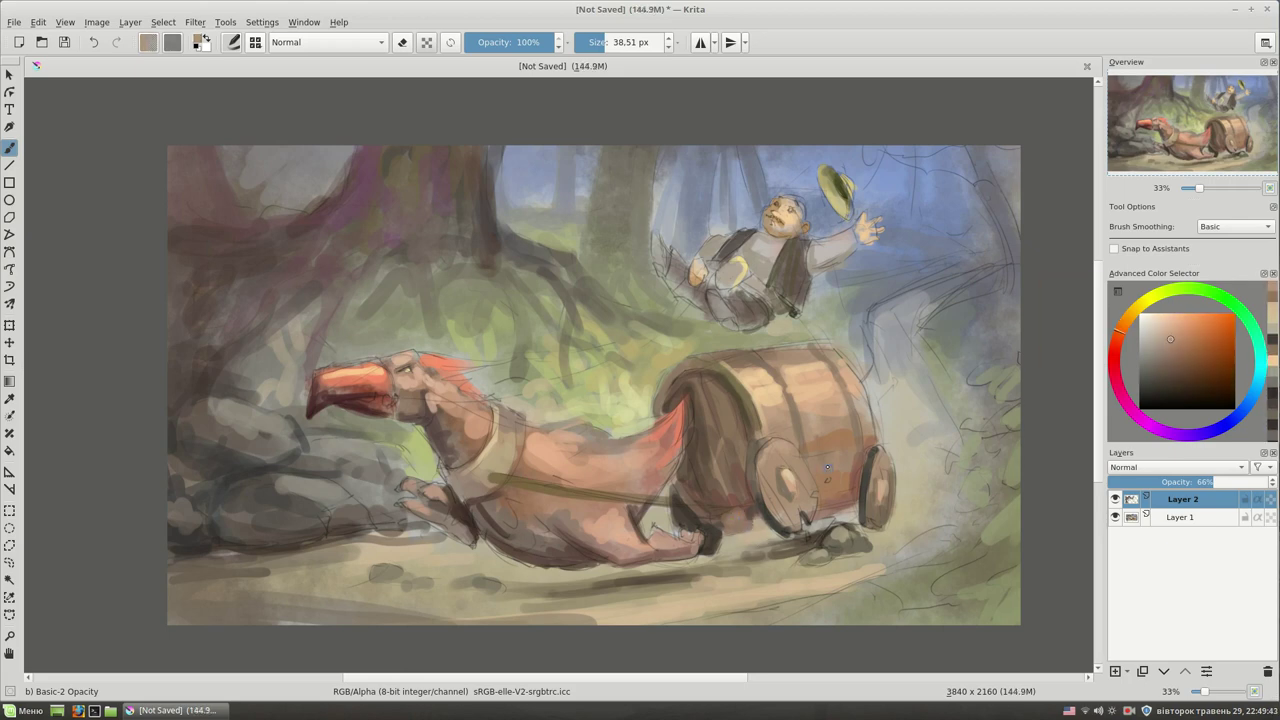
pyautogui.keyDown('ctrl'); pyautogui.click(826, 483); pyautogui.keyUp('ctrl')
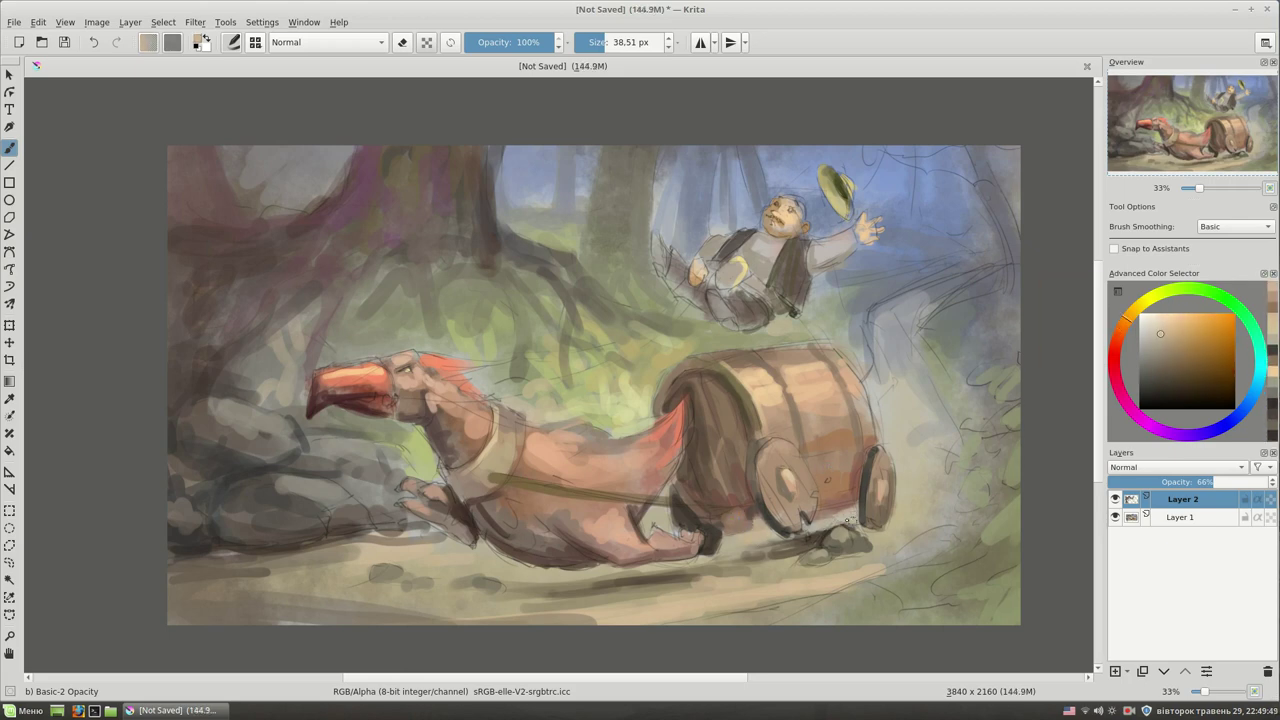
pyautogui.keyDown('ctrl'); pyautogui.click(740, 557); pyautogui.keyUp('ctrl')
pyautogui.keyDown('ctrl'); pyautogui.click(919, 501); pyautogui.keyUp('ctrl')
pyautogui.moveTo(919, 501); pyautogui.dragTo(893, 536)
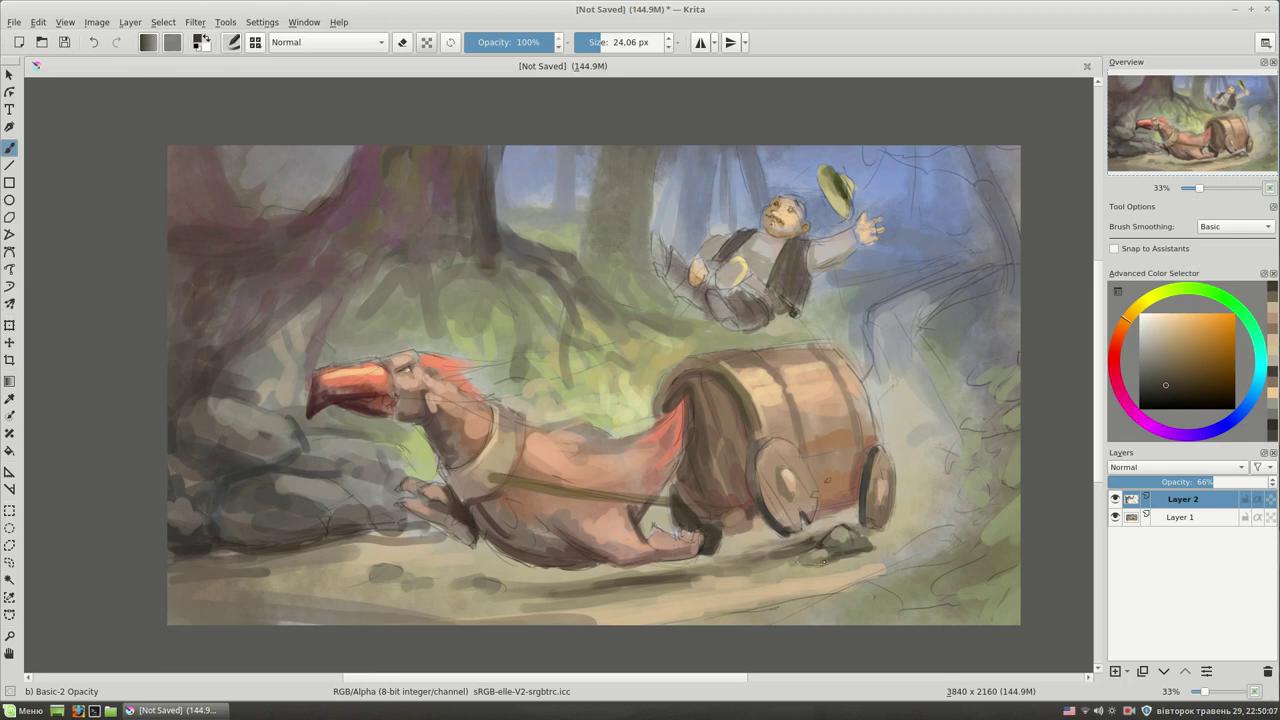
# - Paint a dark reddish stroke across the rider's belly and zoom in on rider and cart
pyautogui.keyDown('ctrl'); pyautogui.click(852, 529); pyautogui.keyUp('ctrl')
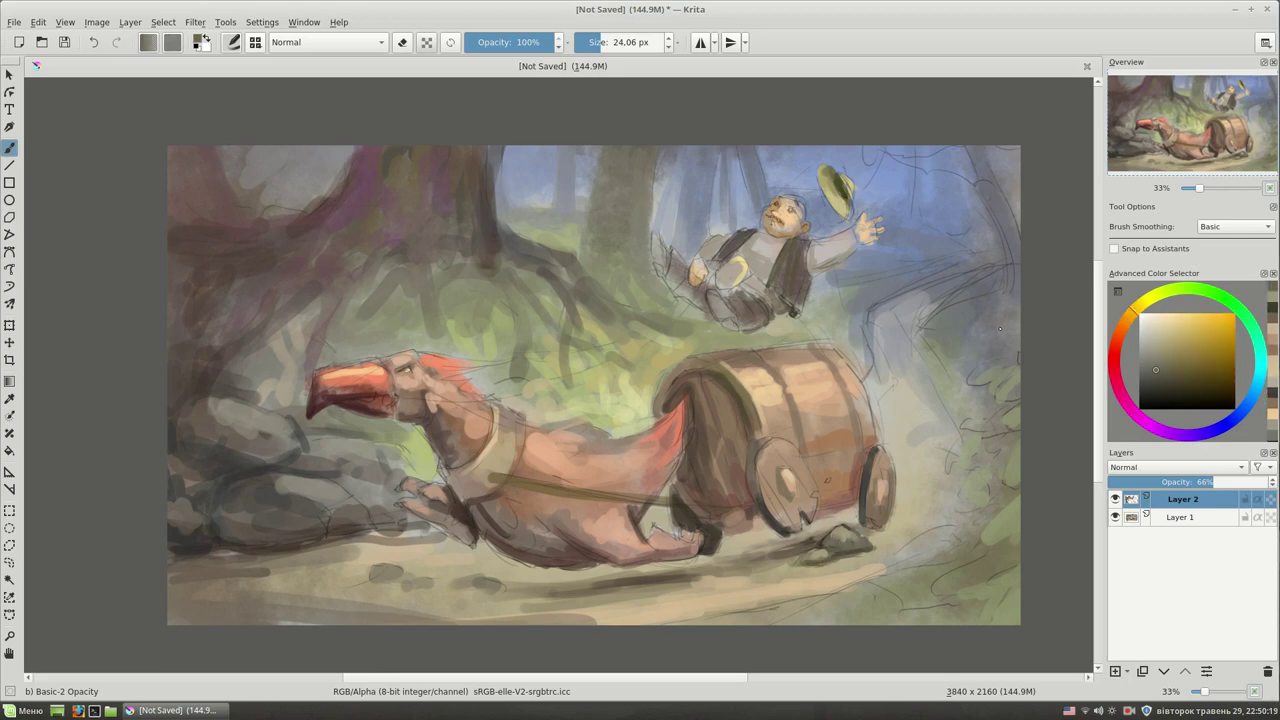
pyautogui.click(1113, 343)
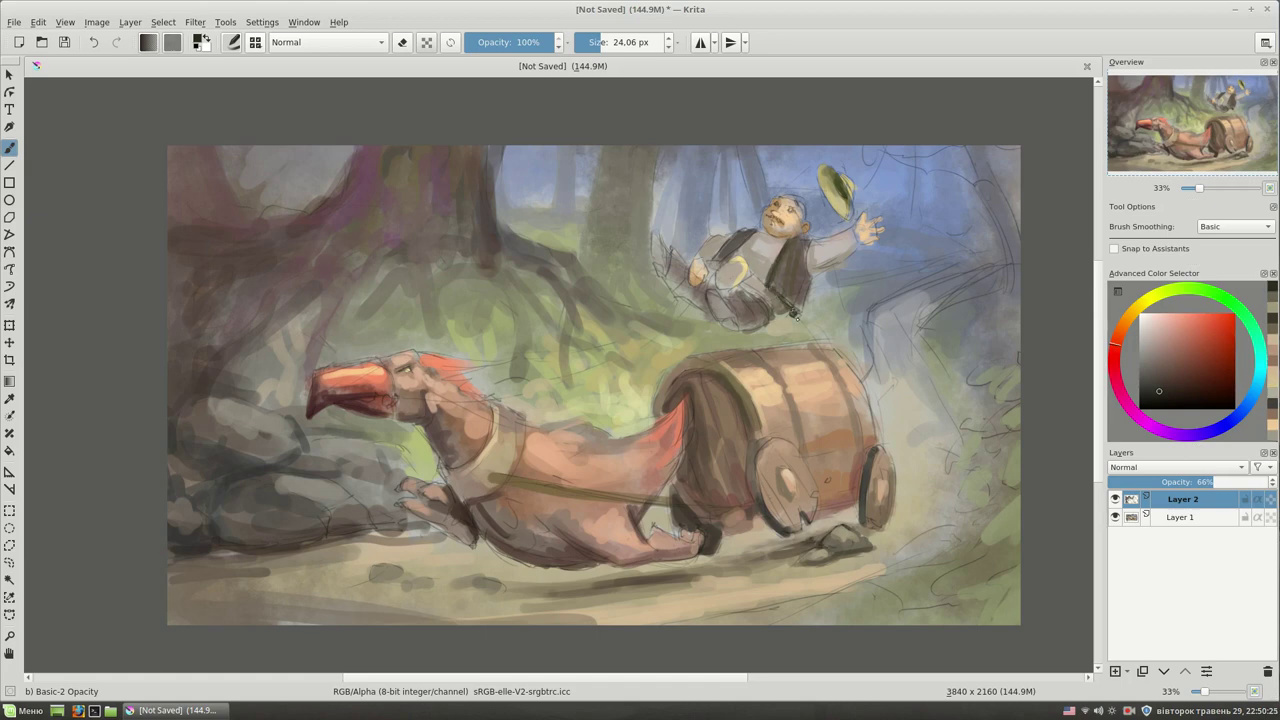
pyautogui.moveTo(740, 290); pyautogui.dragTo(710, 272)
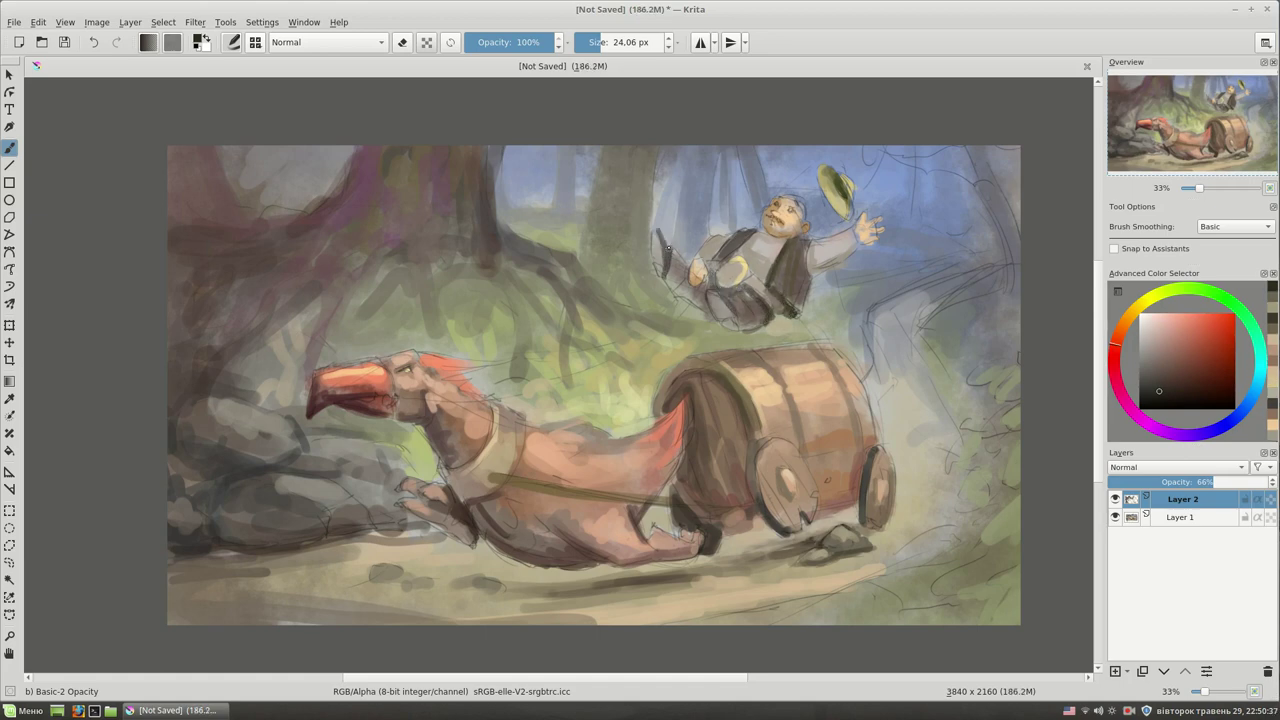
pyautogui.click(1156, 375)
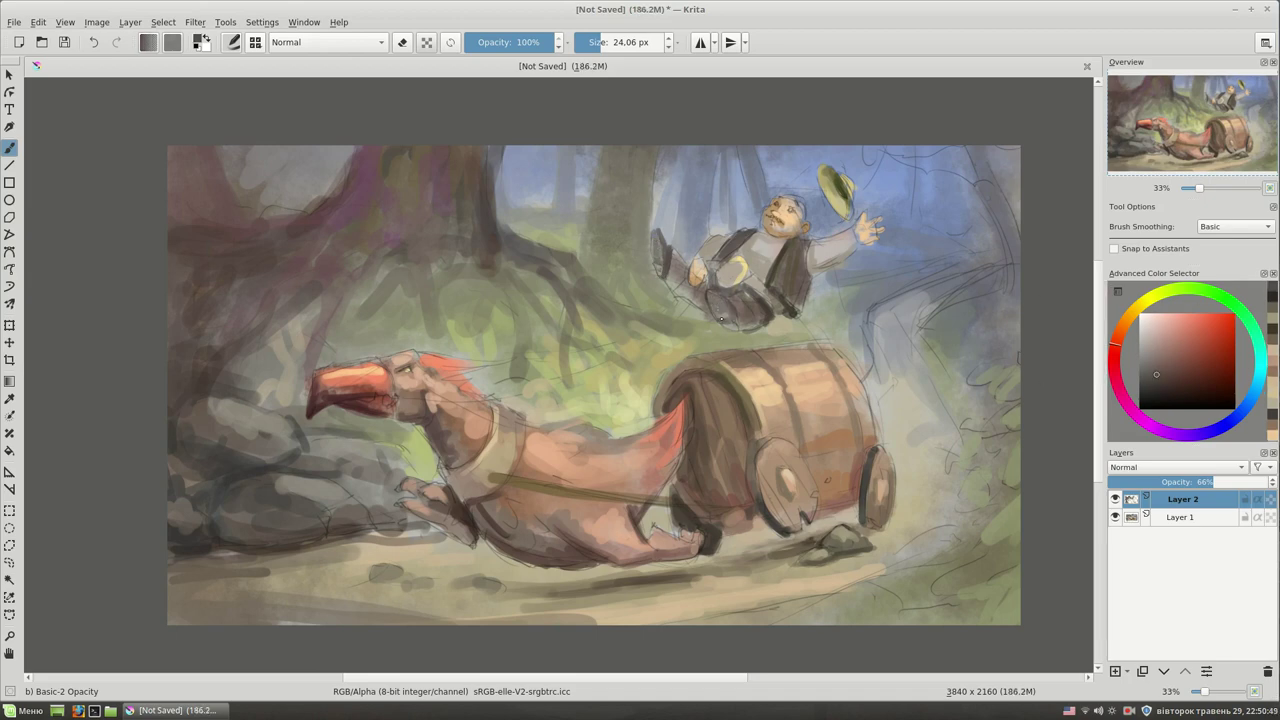
pyautogui.press('+')
pyautogui.press('[')
pyautogui.press('[')
pyautogui.press('[')
# - Darken and extend the rider's boot with dark orange and lighter grey-brown strokes
pyautogui.click(1162, 397)
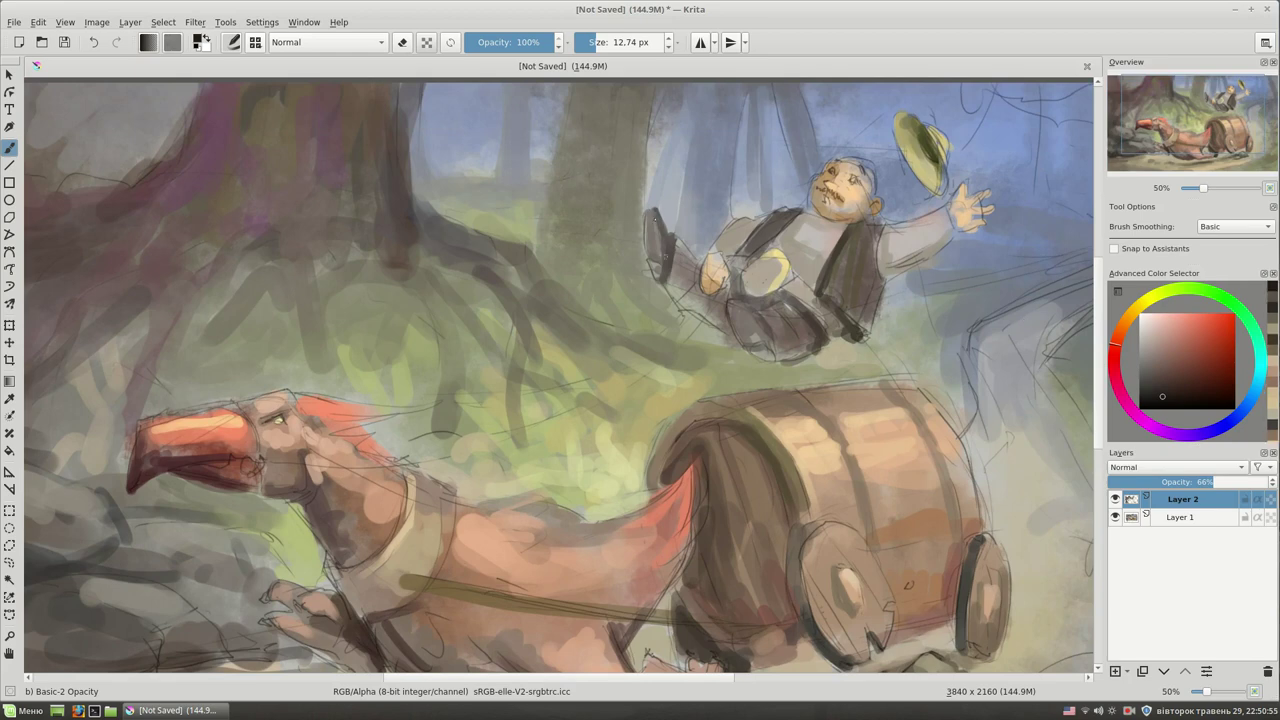
pyautogui.moveTo(1172, 390); pyautogui.dragTo(1158, 402)
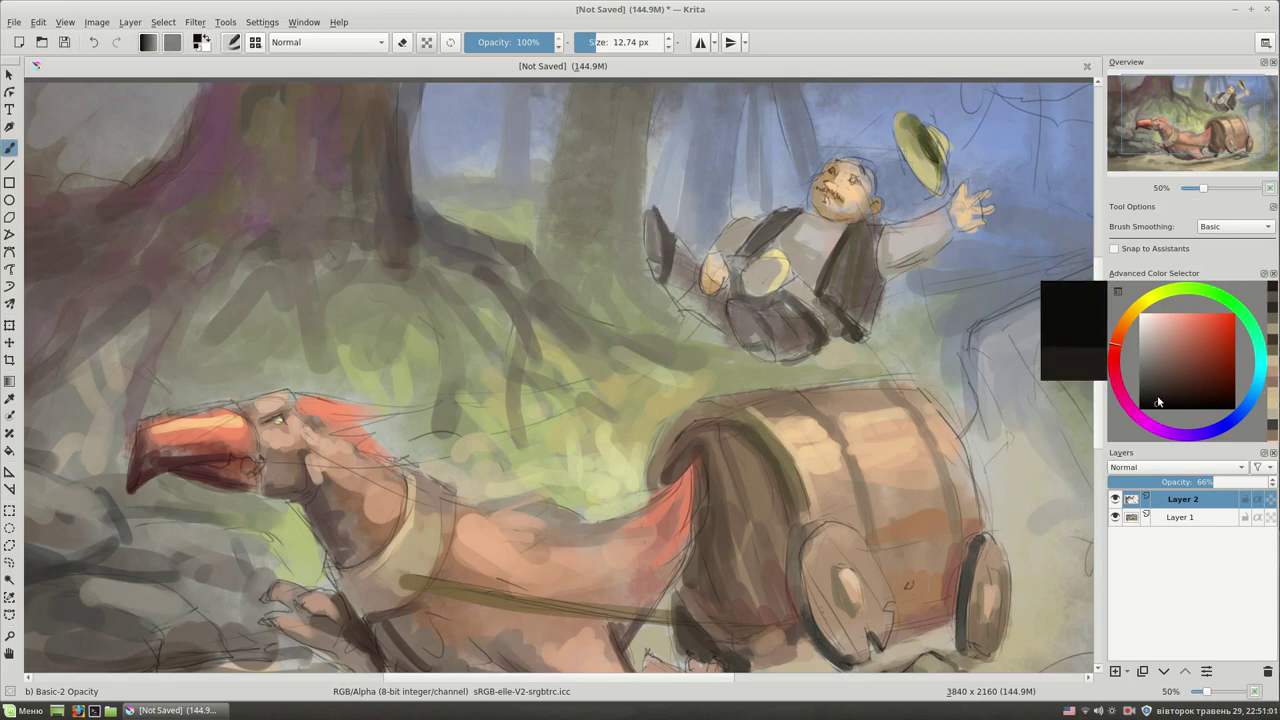
pyautogui.click(698, 305)
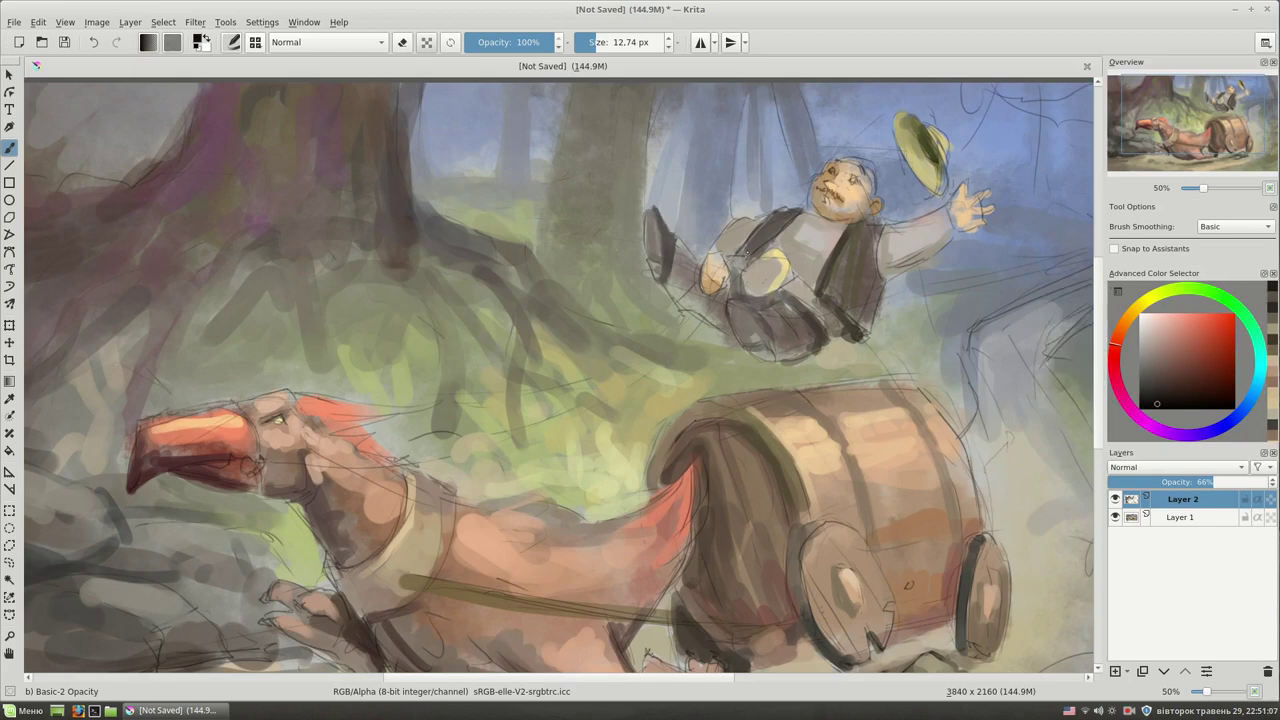
pyautogui.keyDown('ctrl'); pyautogui.click(840, 310); pyautogui.keyUp('ctrl')
pyautogui.press(']')
pyautogui.keyDown('ctrl'); pyautogui.click(628, 212); pyautogui.keyUp('ctrl')
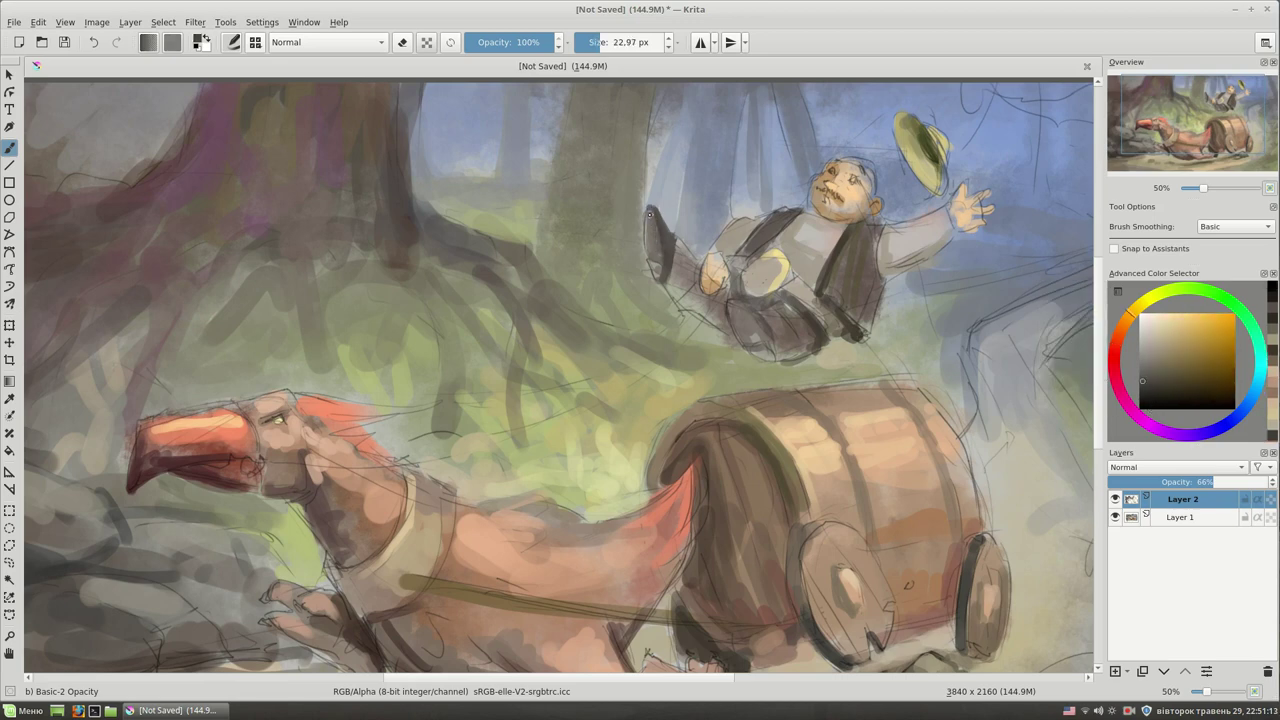
pyautogui.moveTo(650, 208); pyautogui.dragTo(657, 268)
pyautogui.click(1158, 371)
pyautogui.moveTo(660, 214); pyautogui.dragTo(668, 268)
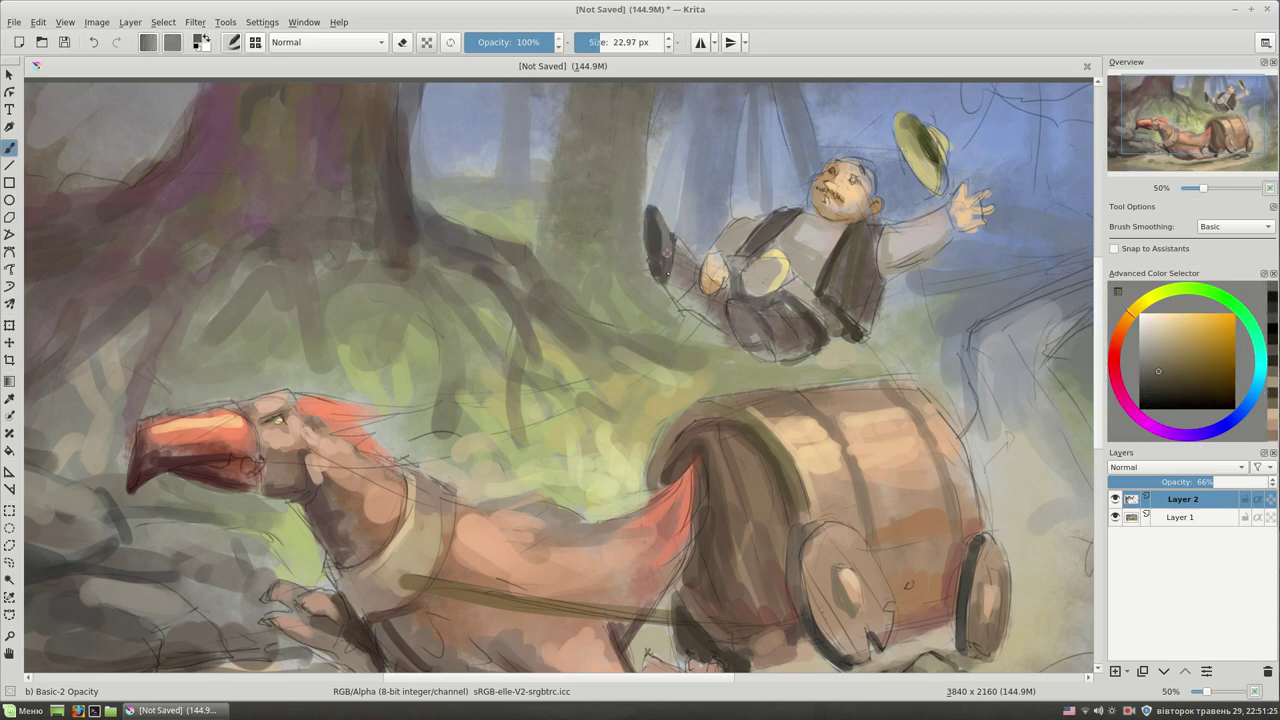
# - Paint dark brown-grey strokes across the rider's trousers
pyautogui.keyDown('ctrl'); pyautogui.click(750, 314); pyautogui.keyUp('ctrl')
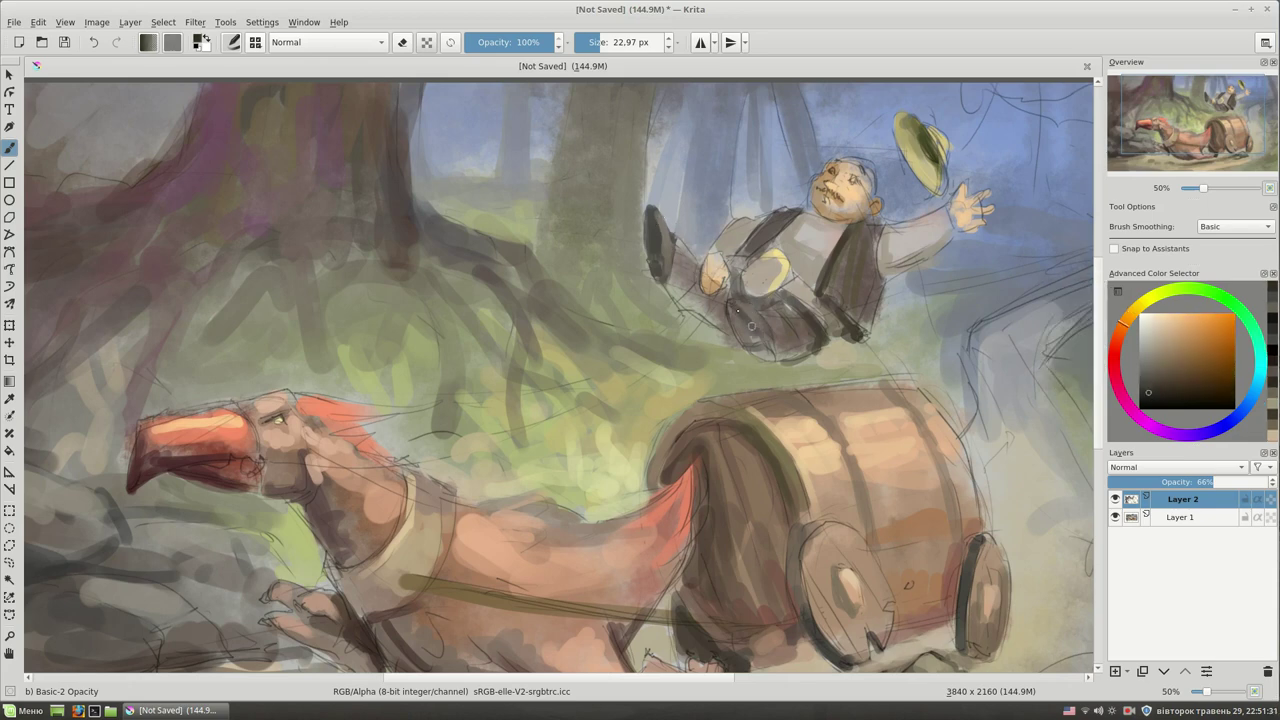
pyautogui.moveTo(736, 326)
pyautogui.mouseDown()
pyautogui.moveTo(761, 350)
pyautogui.moveTo(768, 340)
pyautogui.mouseUp()
pyautogui.click(1158, 356)
pyautogui.press('[')
pyautogui.keyDown('ctrl'); pyautogui.click(671, 256); pyautogui.keyUp('ctrl')
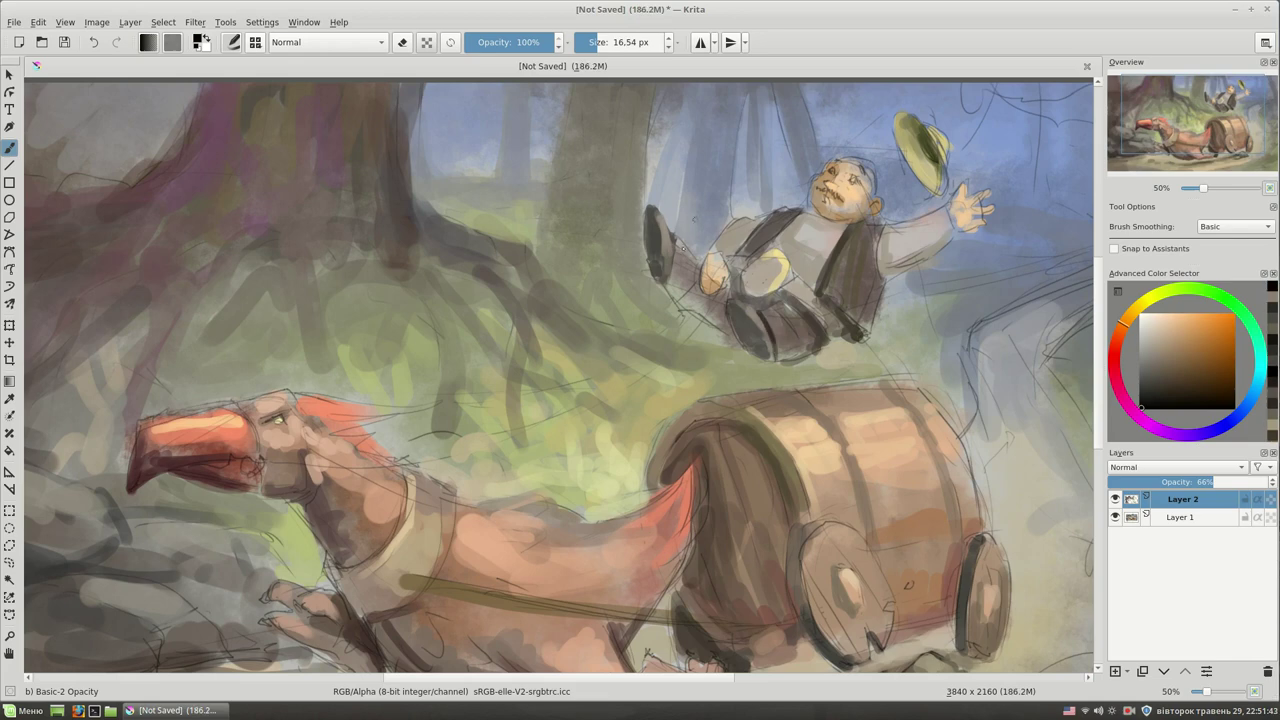
pyautogui.moveTo(700, 258); pyautogui.dragTo(726, 254)
pyautogui.keyDown('ctrl'); pyautogui.click(688, 298); pyautogui.keyUp('ctrl')
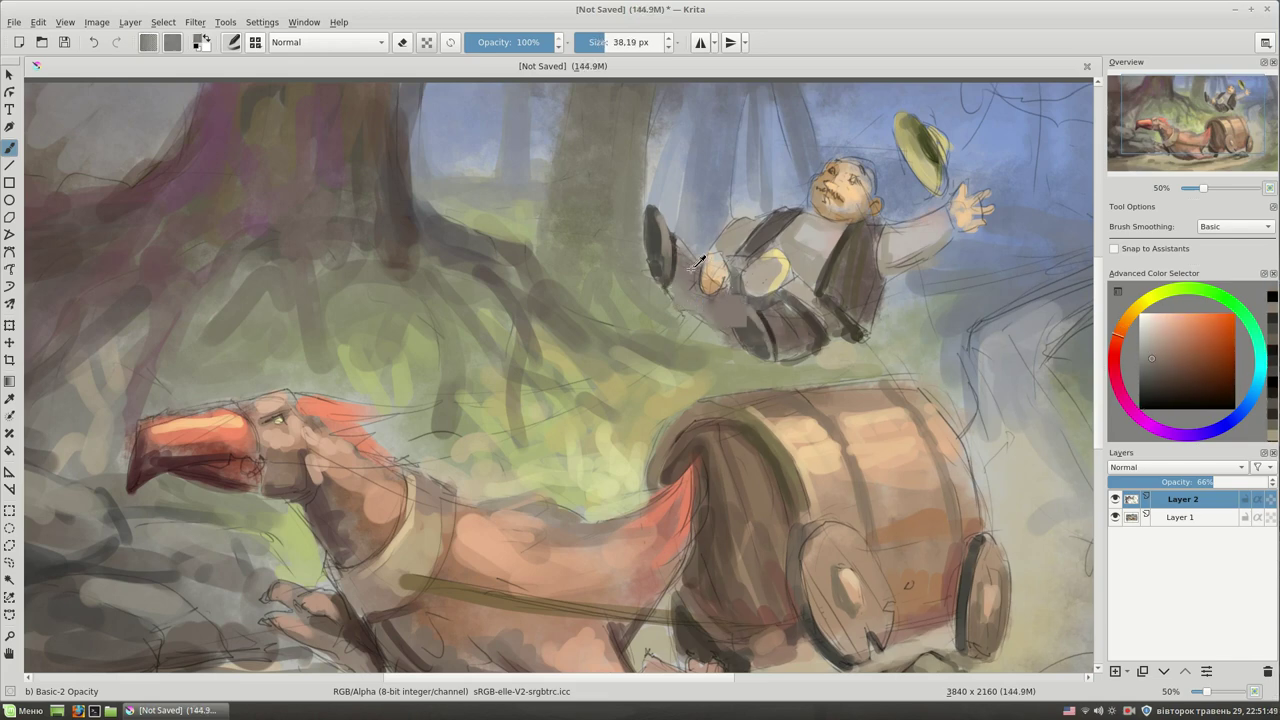
# - Reframe the view on the rider and pick an orange face colour with a ~19 px brush
pyautogui.moveTo(862, 302); pyautogui.dragTo(816, 316)
pyautogui.click(603, 42)
pyautogui.press('l')
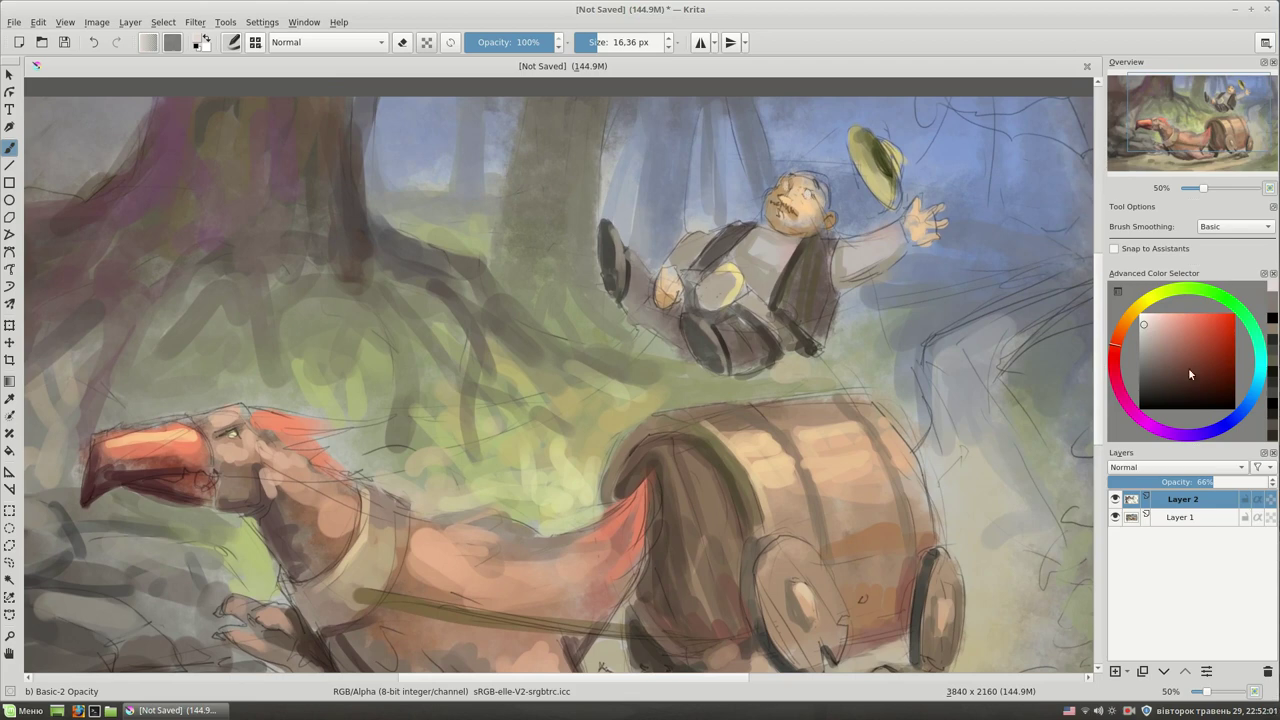
pyautogui.scroll(1, 718, 302)
pyautogui.moveTo(718, 302); pyautogui.dragTo(693, 327)
pyautogui.click(1159, 339)
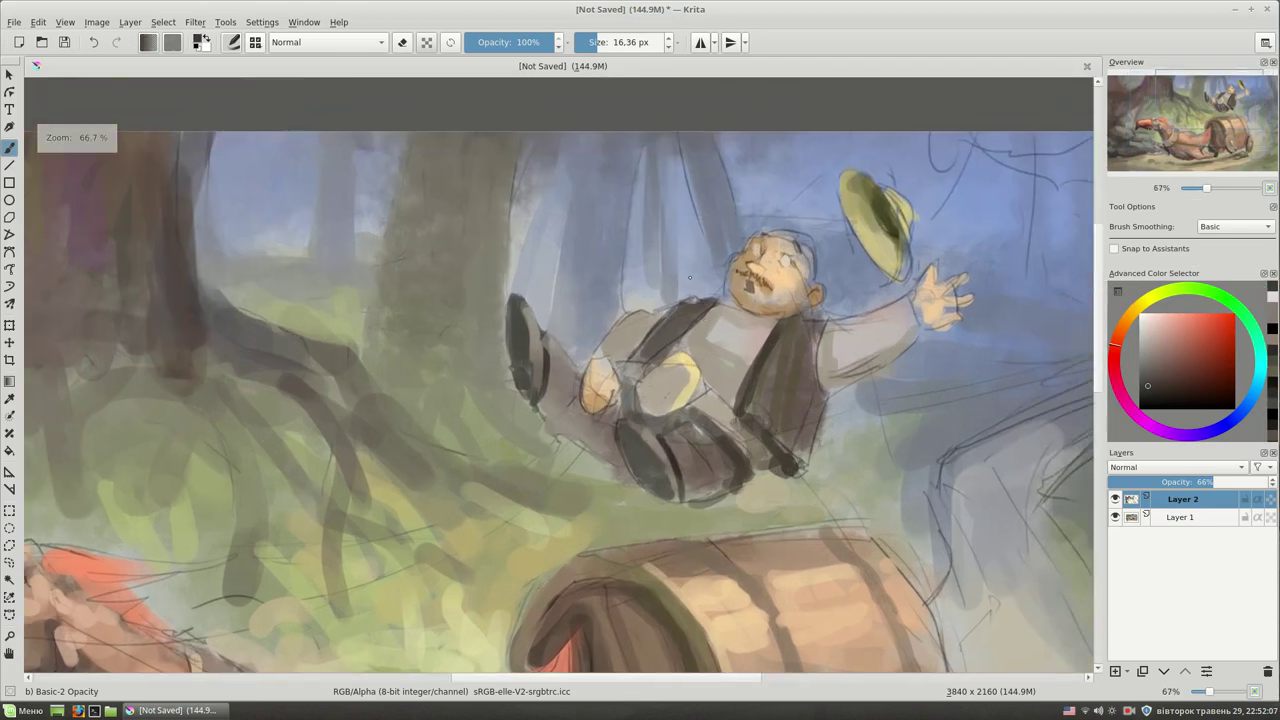
pyautogui.press('[')
pyautogui.press(']')
pyautogui.press(']')
pyautogui.press(']')
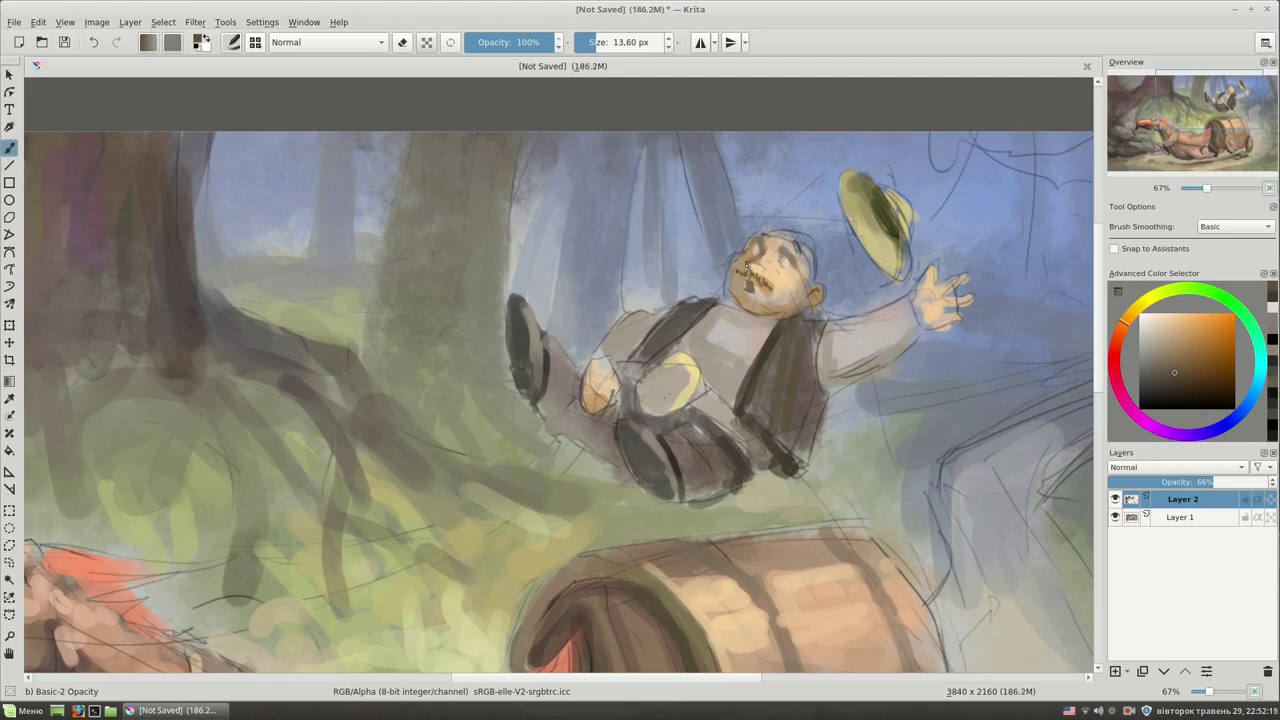
# - Paint dark yellow-brown shading strokes across the rider's face
pyautogui.keyDown('ctrl'); pyautogui.click(822, 276); pyautogui.keyUp('ctrl')
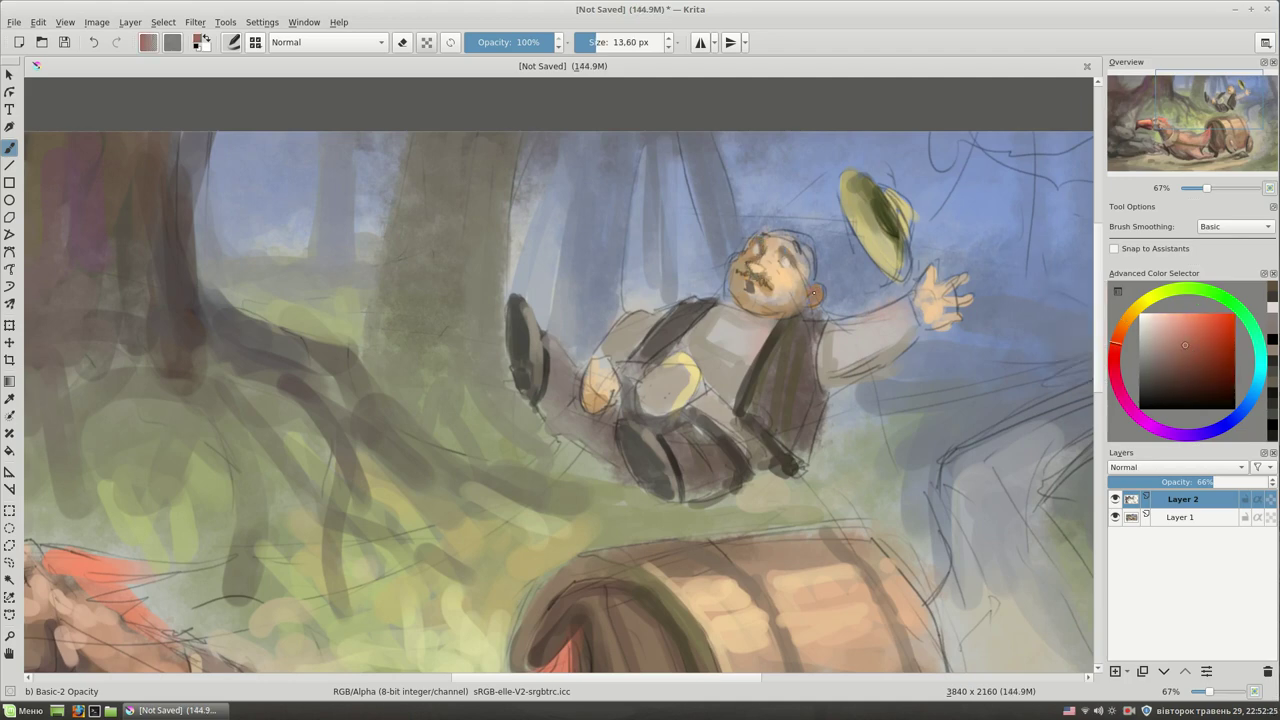
pyautogui.click(1170, 322)
pyautogui.press('[')
pyautogui.press('[')
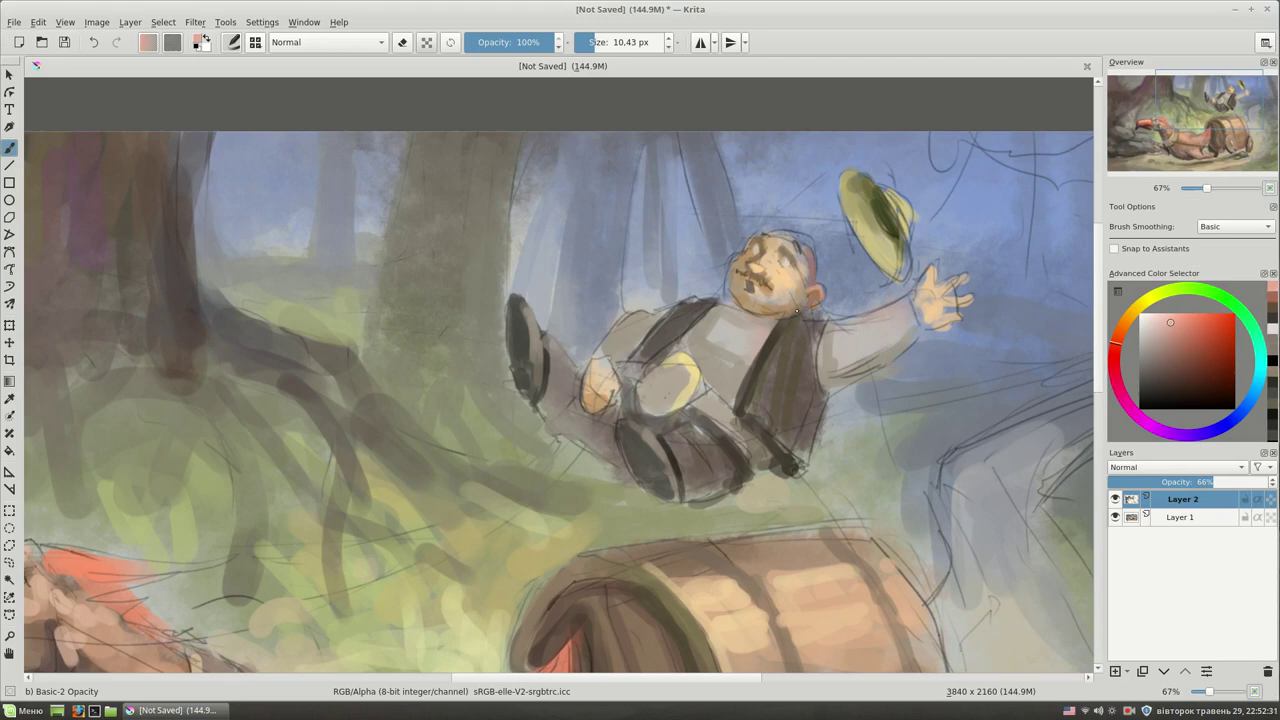
pyautogui.click(1157, 365)
pyautogui.click(1135, 308)
pyautogui.press(']')
pyautogui.moveTo(738, 290); pyautogui.dragTo(785, 297)
# - Add a dark brown beard below the face and small detail marks with a 7.5 px brush
pyautogui.press('[')
pyautogui.press('[')
pyautogui.keyDown('ctrl'); pyautogui.click(785, 278); pyautogui.keyUp('ctrl')
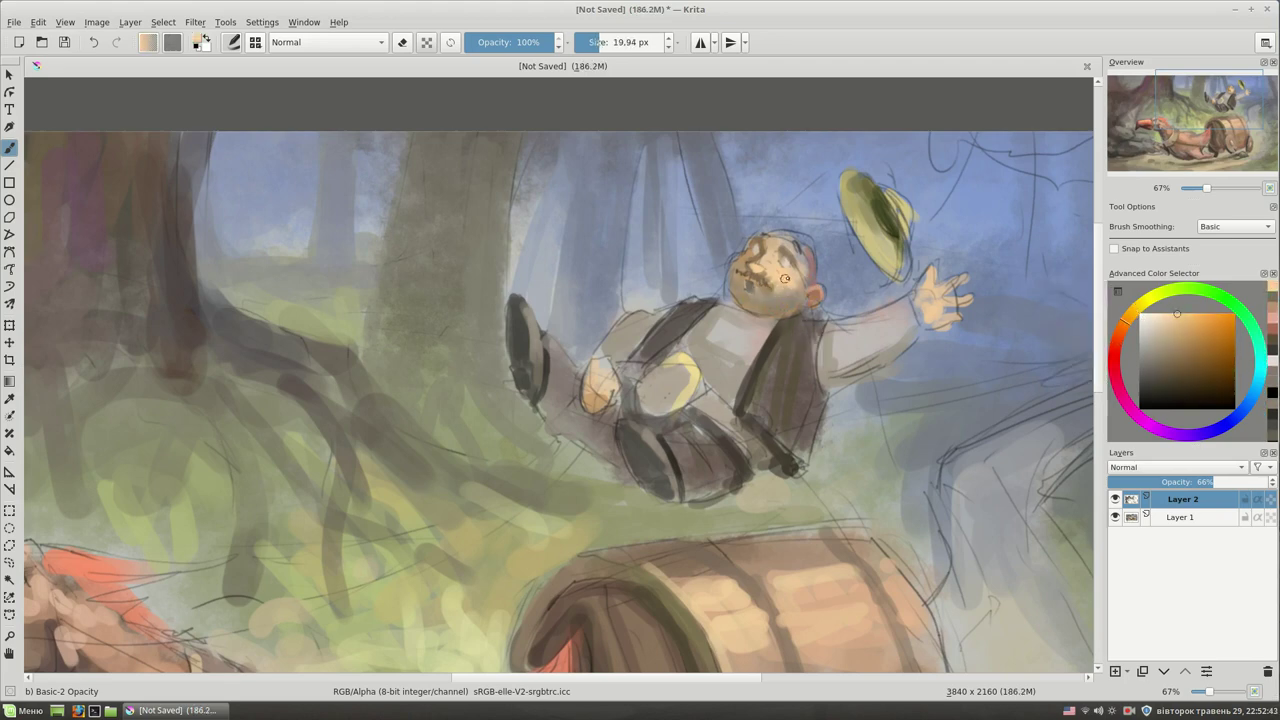
pyautogui.press('[')
pyautogui.press('[')
pyautogui.press('[')
pyautogui.keyDown('ctrl'); pyautogui.click(760, 300); pyautogui.keyUp('ctrl')
pyautogui.moveTo(742, 310); pyautogui.dragTo(776, 321)
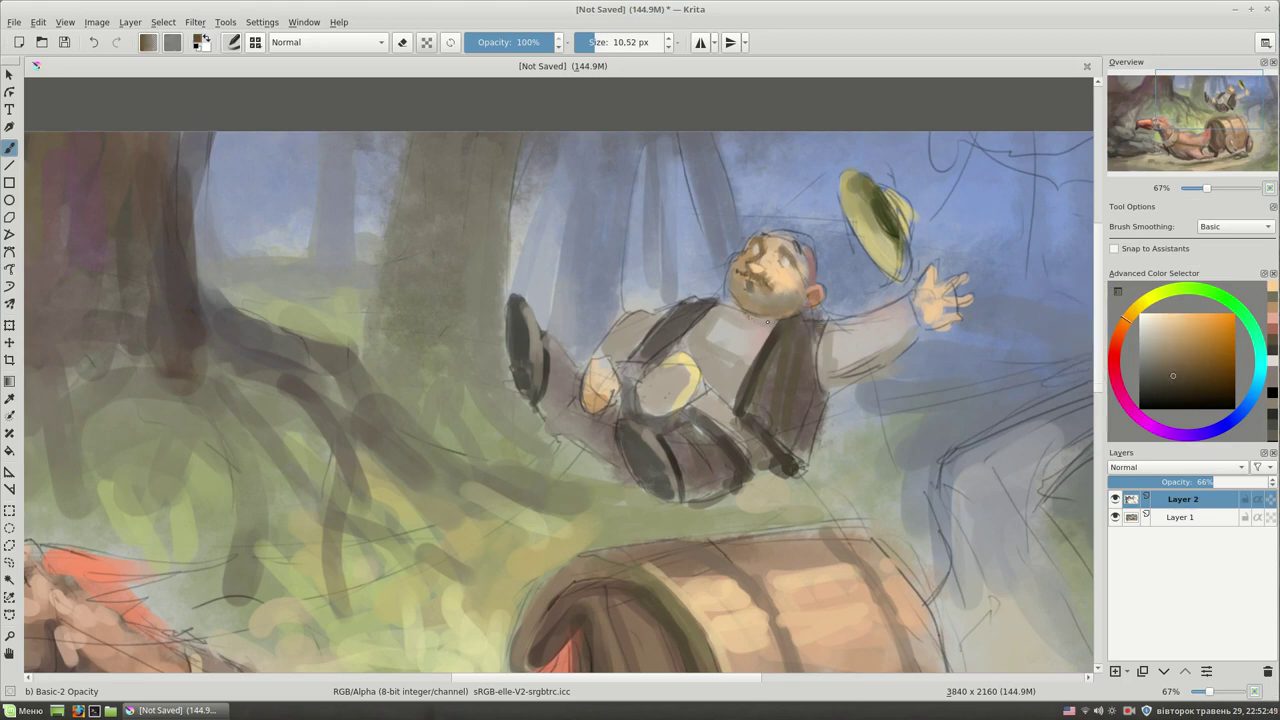
pyautogui.keyDown('ctrl'); pyautogui.click(770, 260); pyautogui.keyUp('ctrl')
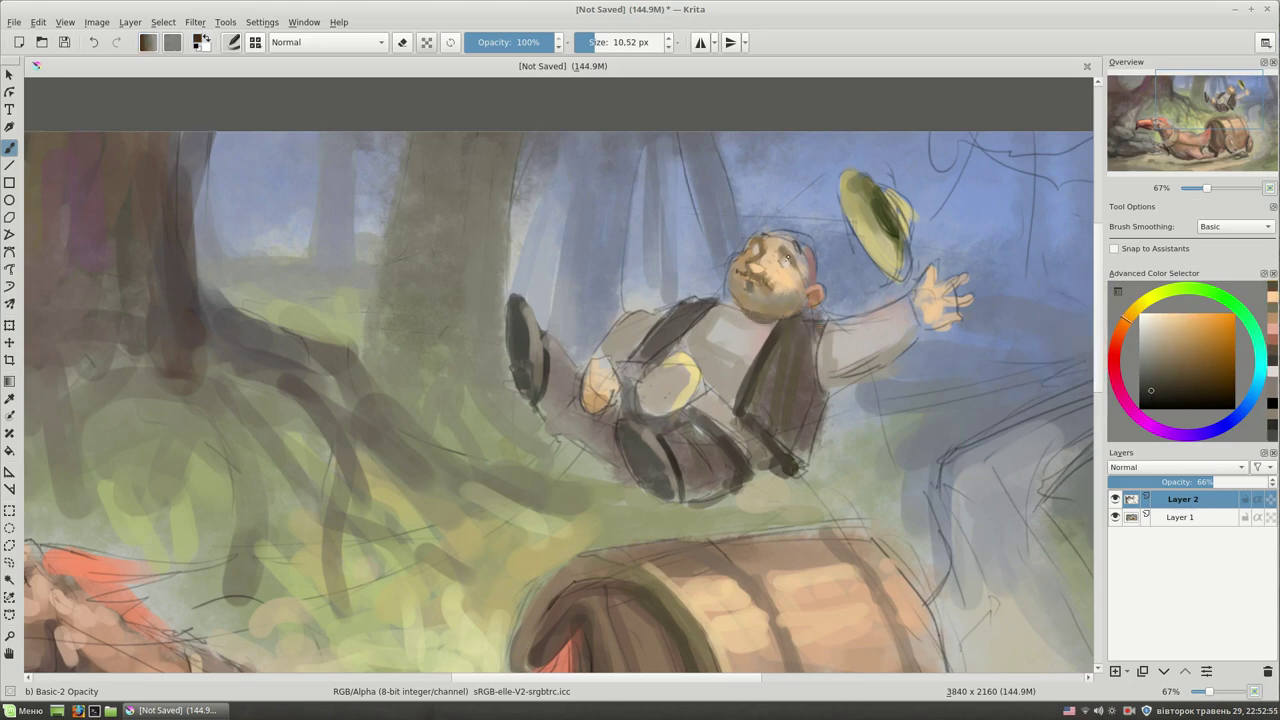
pyautogui.press('[')
pyautogui.moveTo(762, 246); pyautogui.dragTo(785, 258)
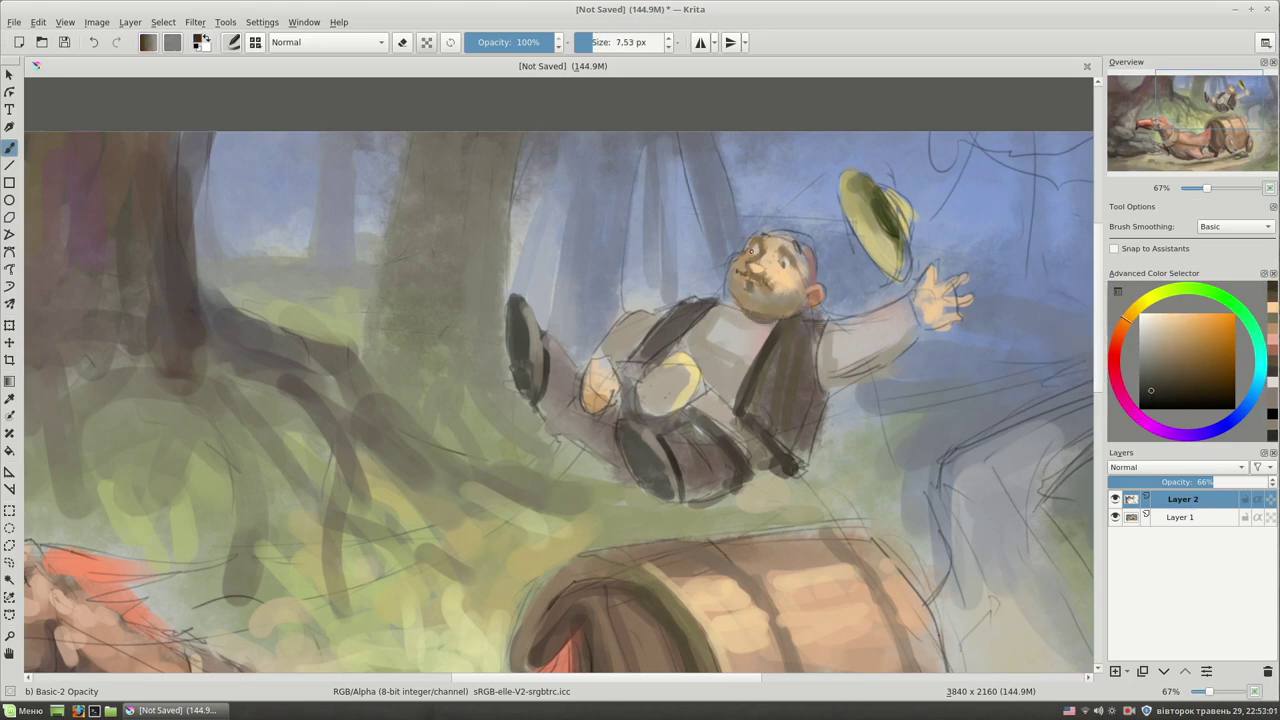
pyautogui.press('-')
pyautogui.press('-')
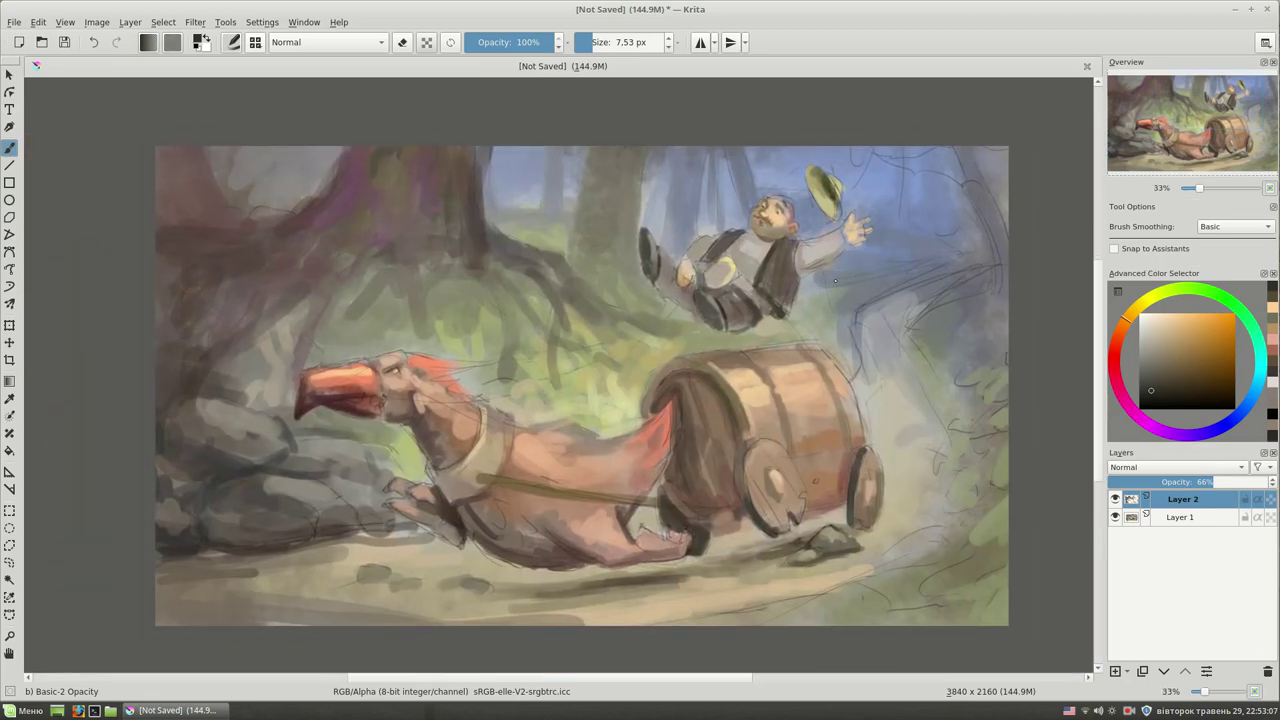
# - Switch to the Bristles-2 Flat Rough brush at about 38 px with a light tan colour
pyautogui.moveTo(835, 281); pyautogui.dragTo(879, 277)
pyautogui.moveTo(858, 478); pyautogui.dragTo(859, 470)
pyautogui.keyDown('ctrl'); pyautogui.click(859, 441); pyautogui.keyUp('ctrl')
pyautogui.rightClick(851, 336)
pyautogui.click(834, 413)
pyautogui.click(1178, 322)
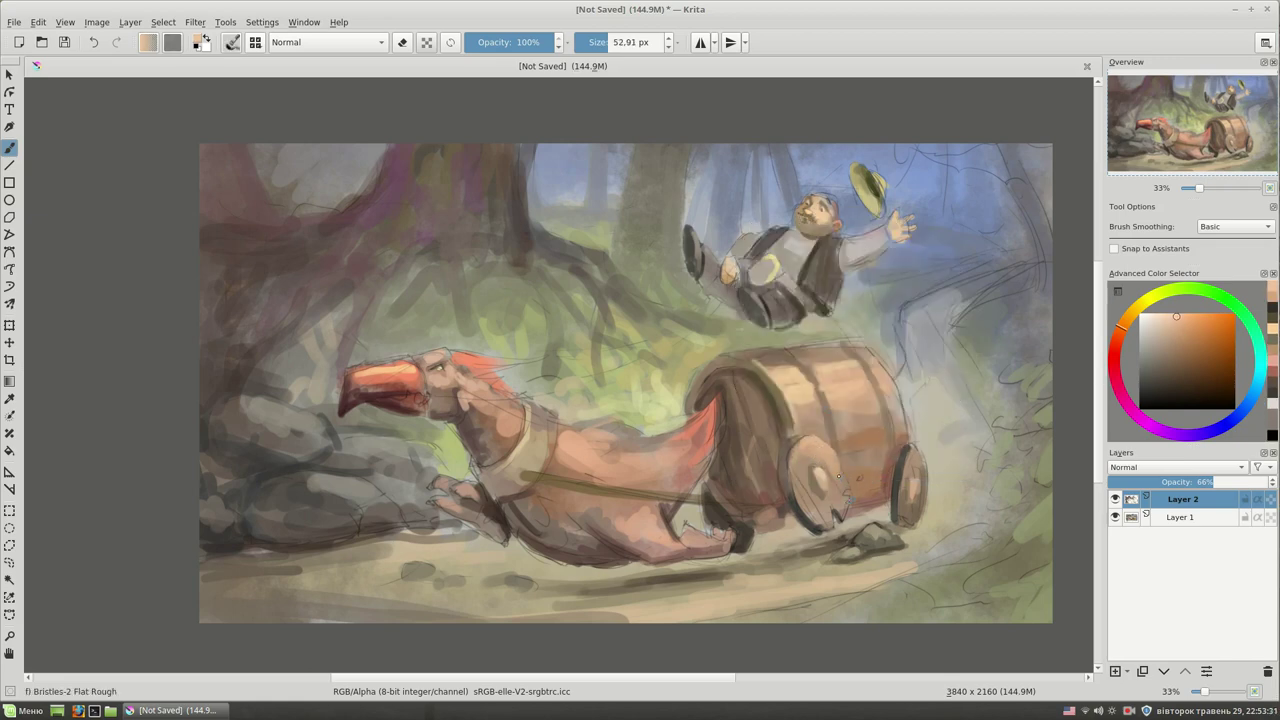
# - Merge Layer 2 into Layer 1, zoom on the beast's head, and sample a dark brown
pyautogui.hotkey('ctrl', 'e')
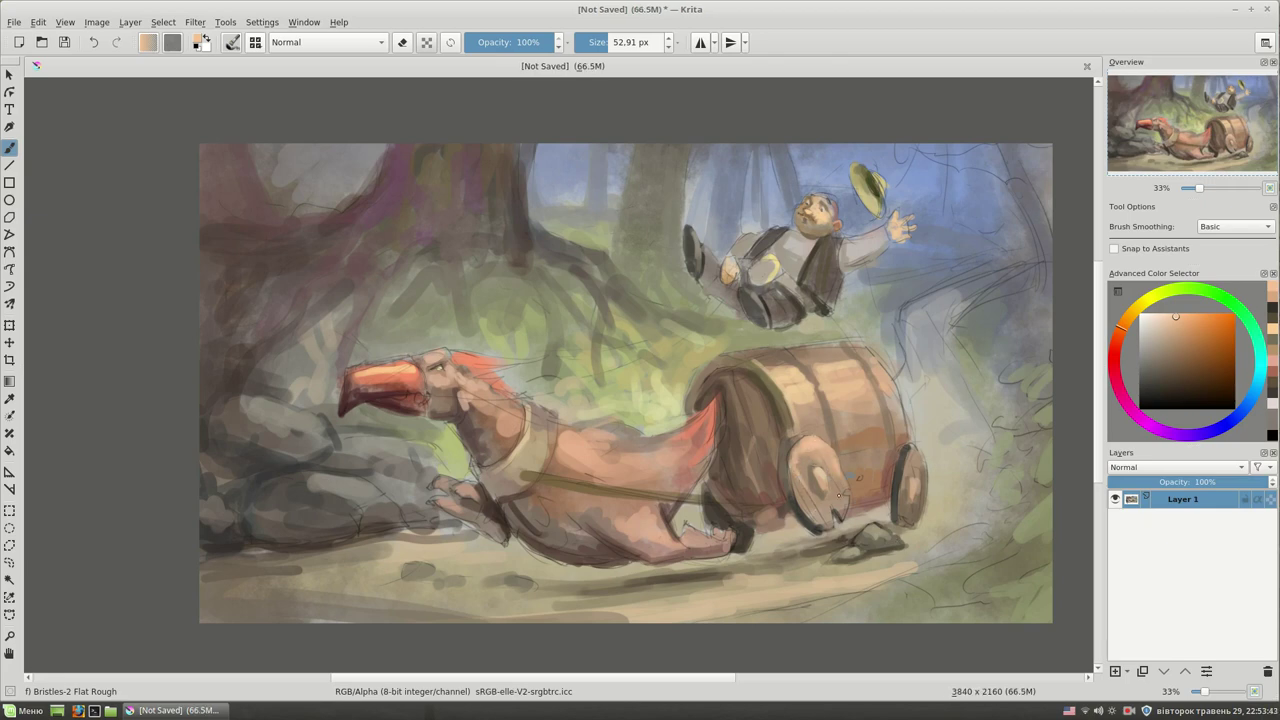
pyautogui.keyDown('ctrl'); pyautogui.click(823, 458); pyautogui.keyUp('ctrl')
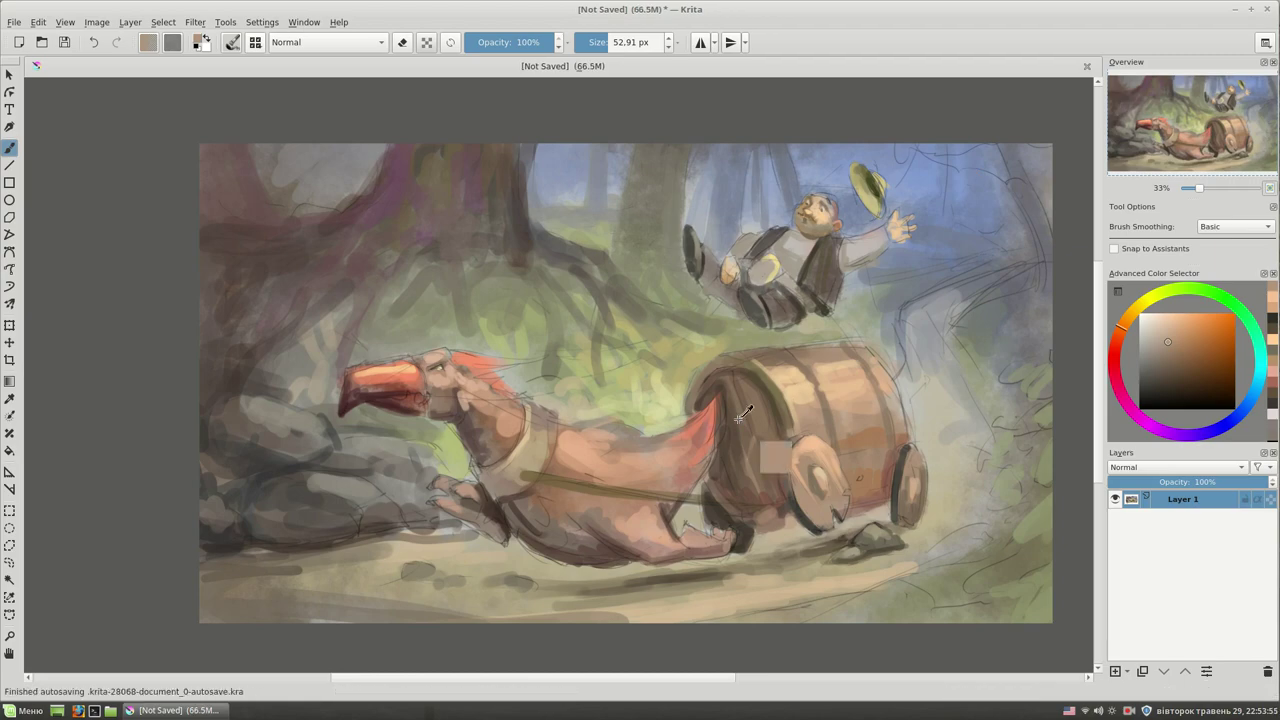
pyautogui.press('+')
pyautogui.press('+')
pyautogui.keyDown('ctrl'); pyautogui.click(563, 333); pyautogui.keyUp('ctrl')
# - Darken around and under the beast's eye with orange-brown strokes, adding a light yellow glint
pyautogui.moveTo(545, 336); pyautogui.dragTo(577, 307)
pyautogui.click(1114, 367)
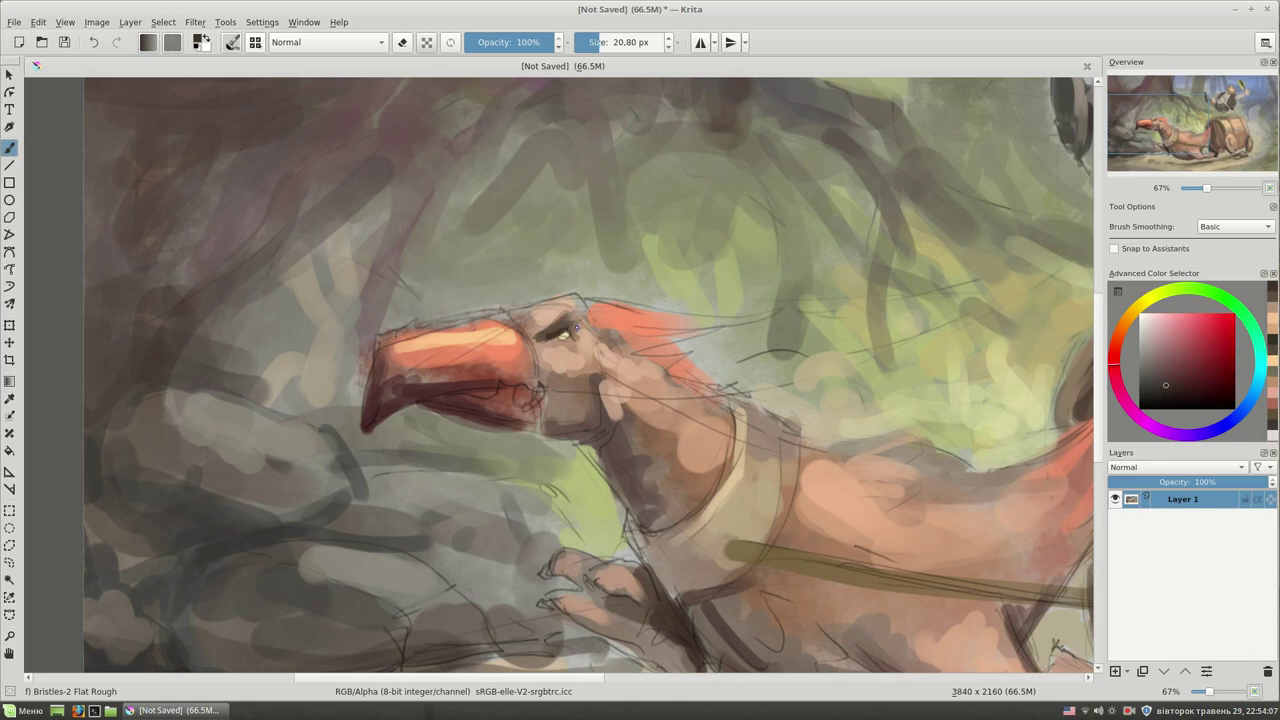
pyautogui.keyDown('ctrl'); pyautogui.click(576, 365); pyautogui.keyUp('ctrl')
pyautogui.moveTo(538, 346)
pyautogui.mouseDown()
pyautogui.moveTo(578, 346)
pyautogui.moveTo(568, 336)
pyautogui.mouseUp()
pyautogui.keyDown('ctrl'); pyautogui.click(1063, 315); pyautogui.keyUp('ctrl')
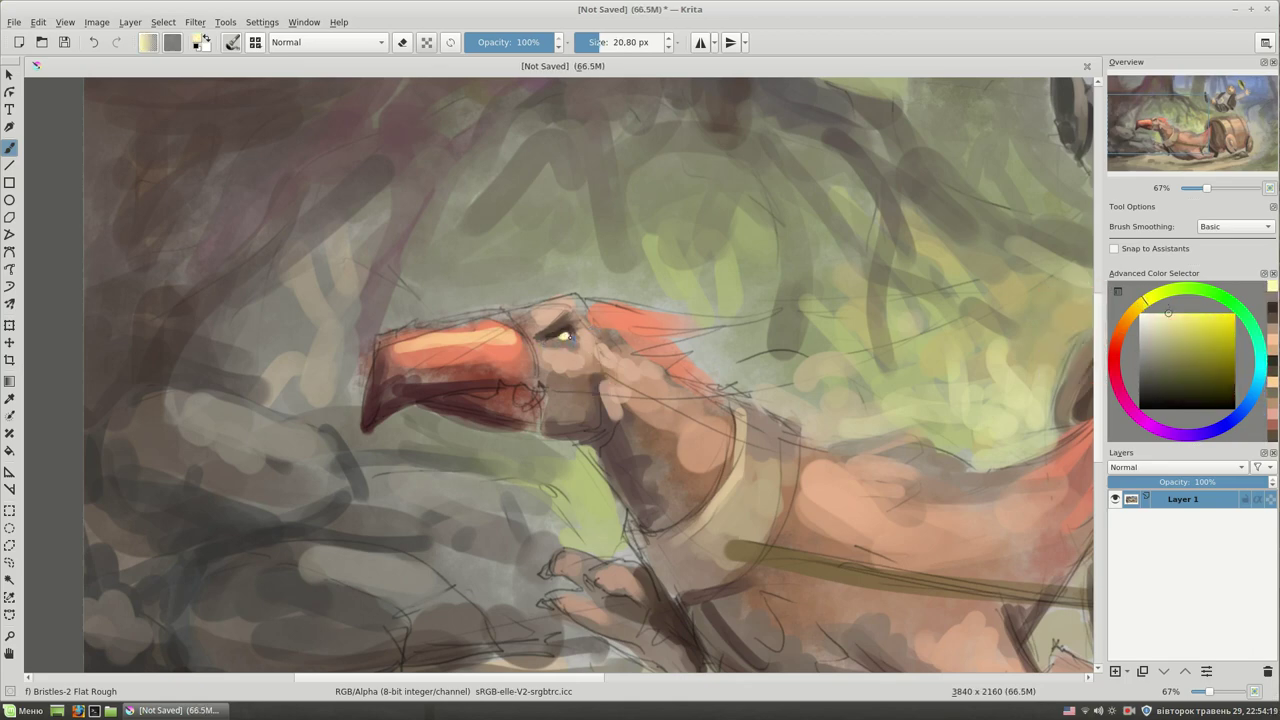
# - Paint light peach-orange across the top of the beast's head
pyautogui.keyDown('ctrl'); pyautogui.click(585, 355); pyautogui.keyUp('ctrl')
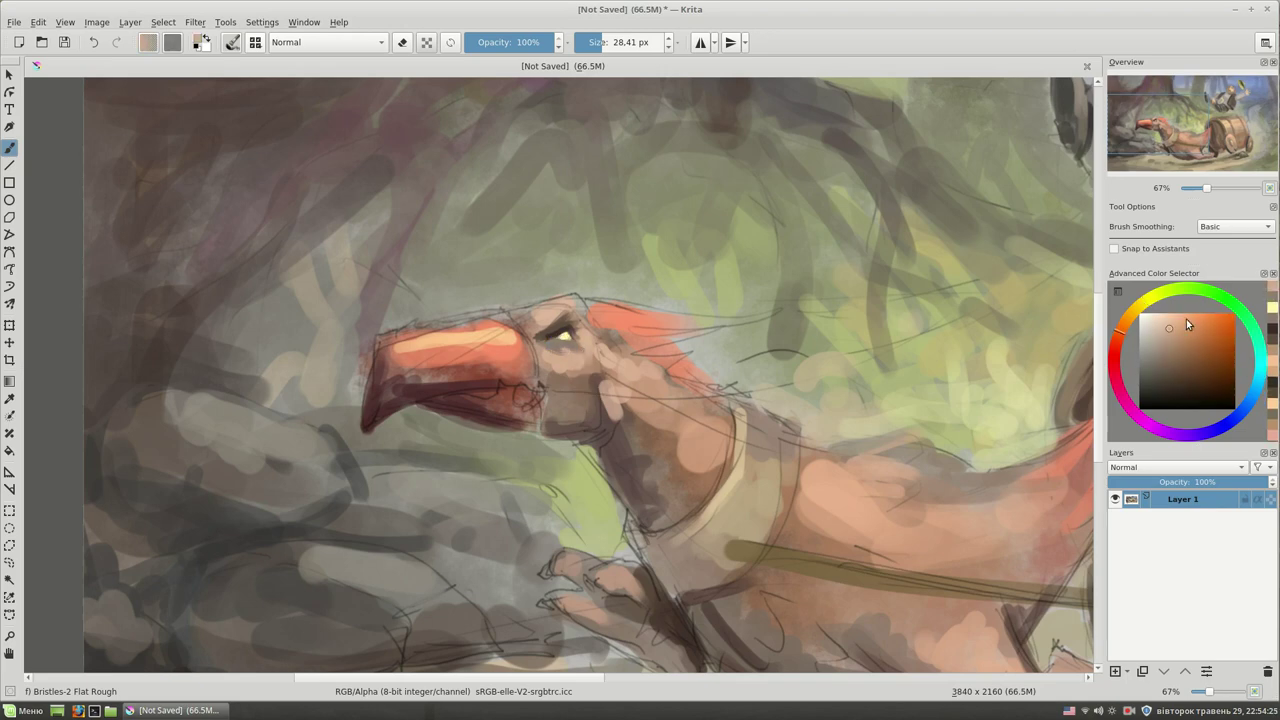
pyautogui.moveTo(581, 285); pyautogui.dragTo(550, 303)
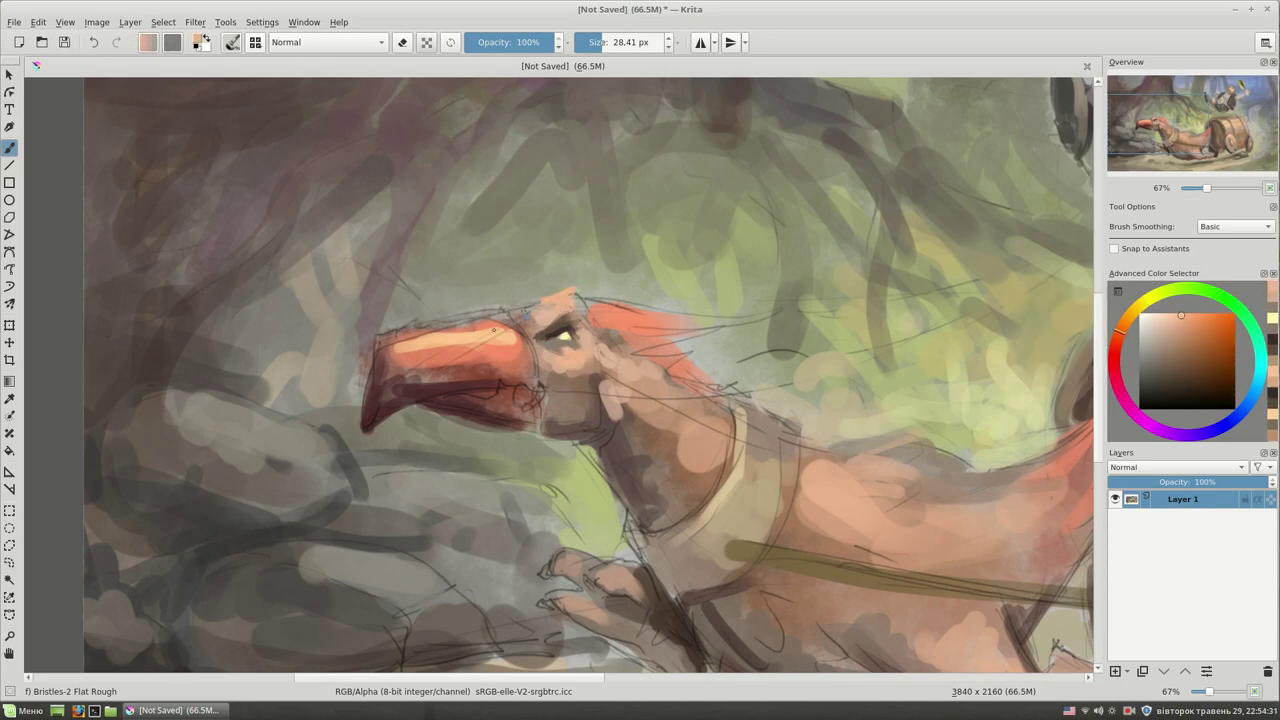
pyautogui.keyDown('ctrl'); pyautogui.click(407, 328); pyautogui.keyUp('ctrl')
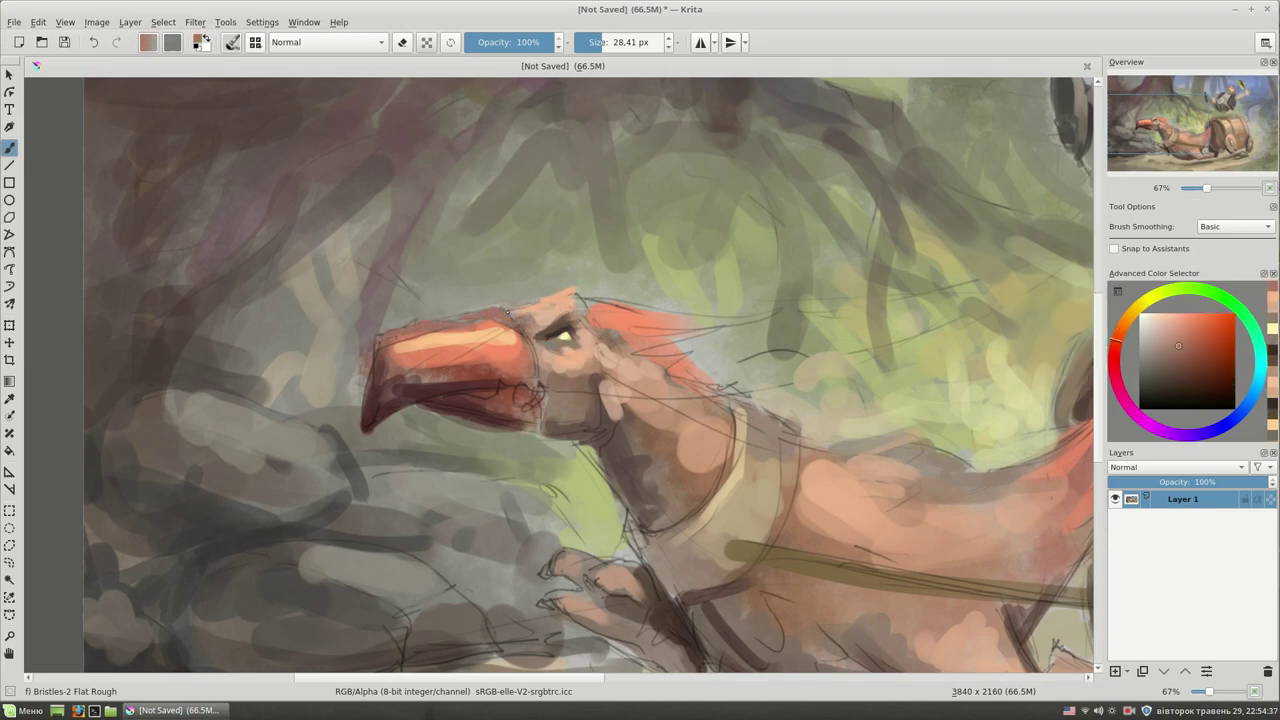
pyautogui.press('[')
# - Paint a pale peach highlight along the top of the beak
pyautogui.keyDown('ctrl'); pyautogui.click(540, 340); pyautogui.keyUp('ctrl')
pyautogui.keyDown('ctrl'); pyautogui.click(514, 330); pyautogui.keyUp('ctrl')
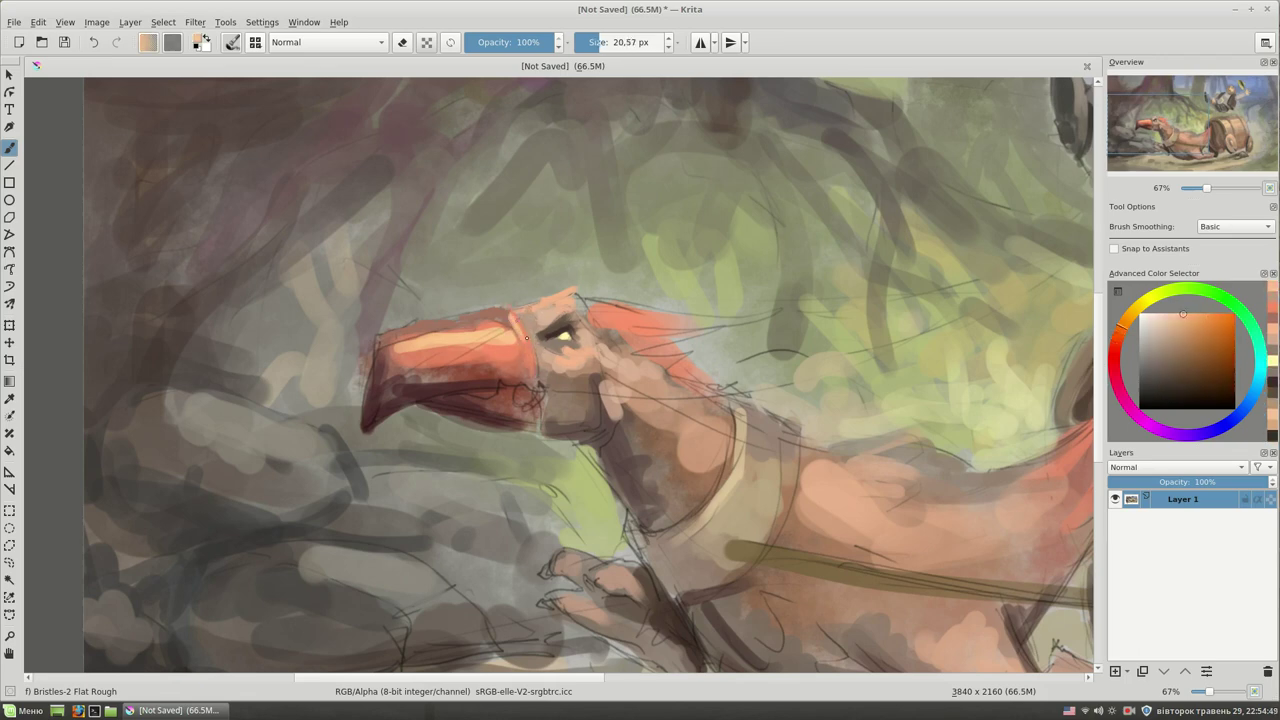
pyautogui.keyDown('ctrl'); pyautogui.click(505, 338); pyautogui.keyUp('ctrl')
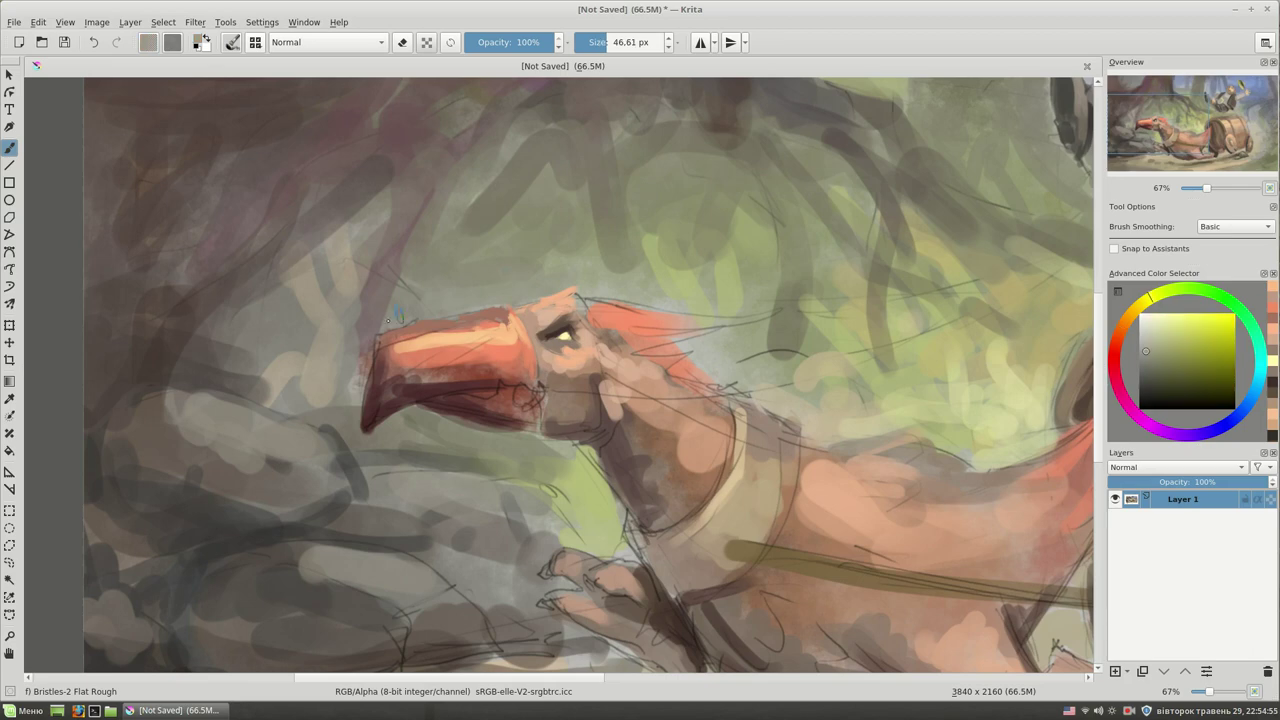
pyautogui.moveTo(372, 328); pyautogui.dragTo(420, 316)
pyautogui.keyDown('ctrl'); pyautogui.click(474, 340); pyautogui.keyUp('ctrl')
pyautogui.press(']')
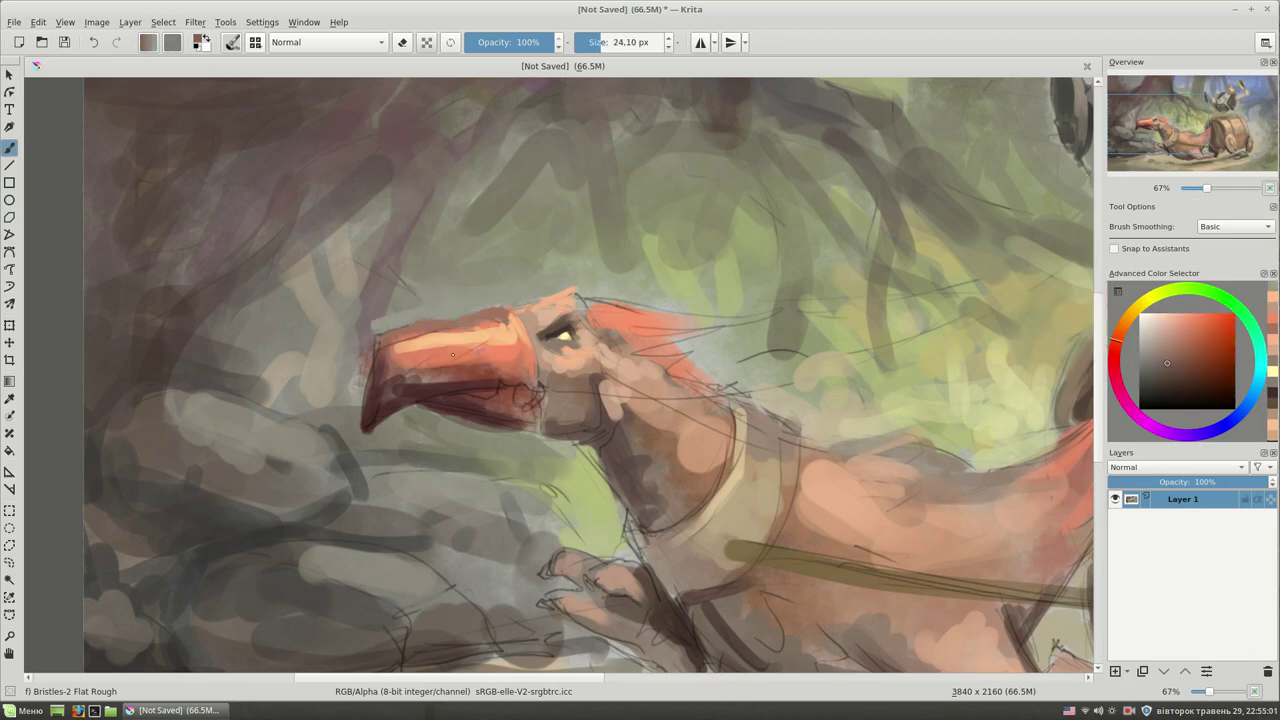
# - Sharpen the beak's left edge with a dark red stroke
pyautogui.click(1195, 338)
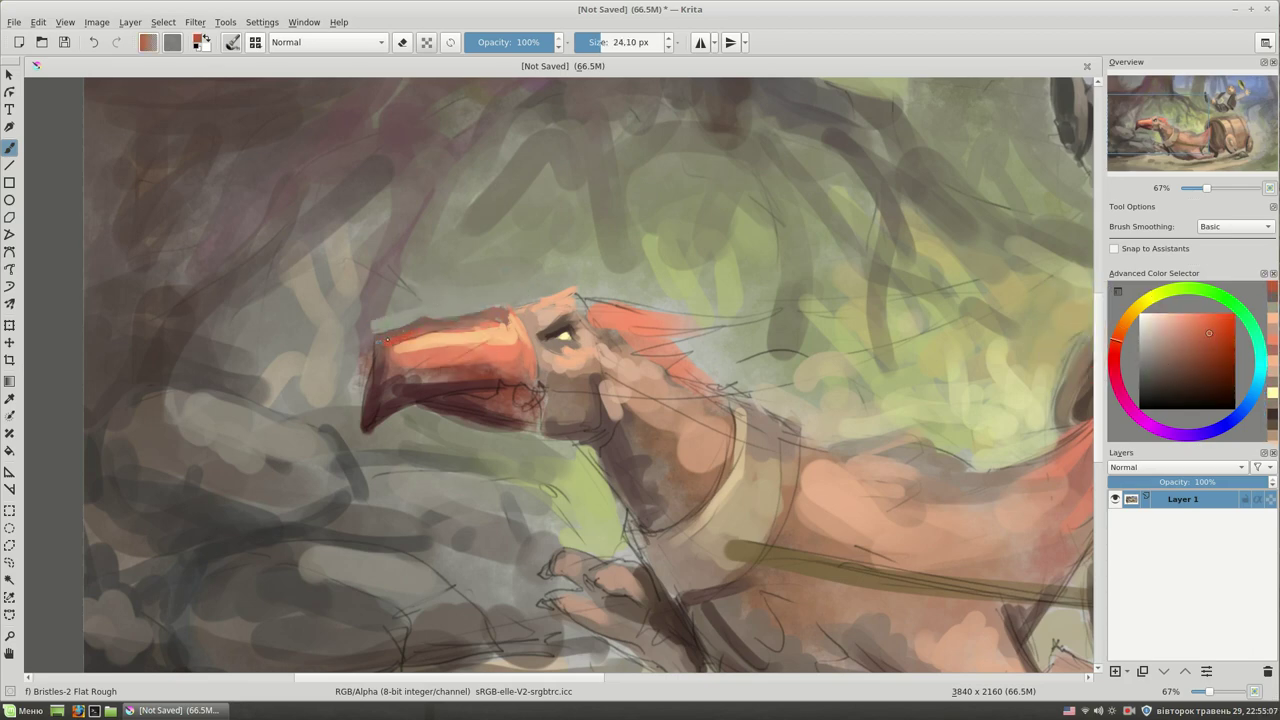
pyautogui.keyDown('ctrl'); pyautogui.click(408, 435); pyautogui.keyUp('ctrl')
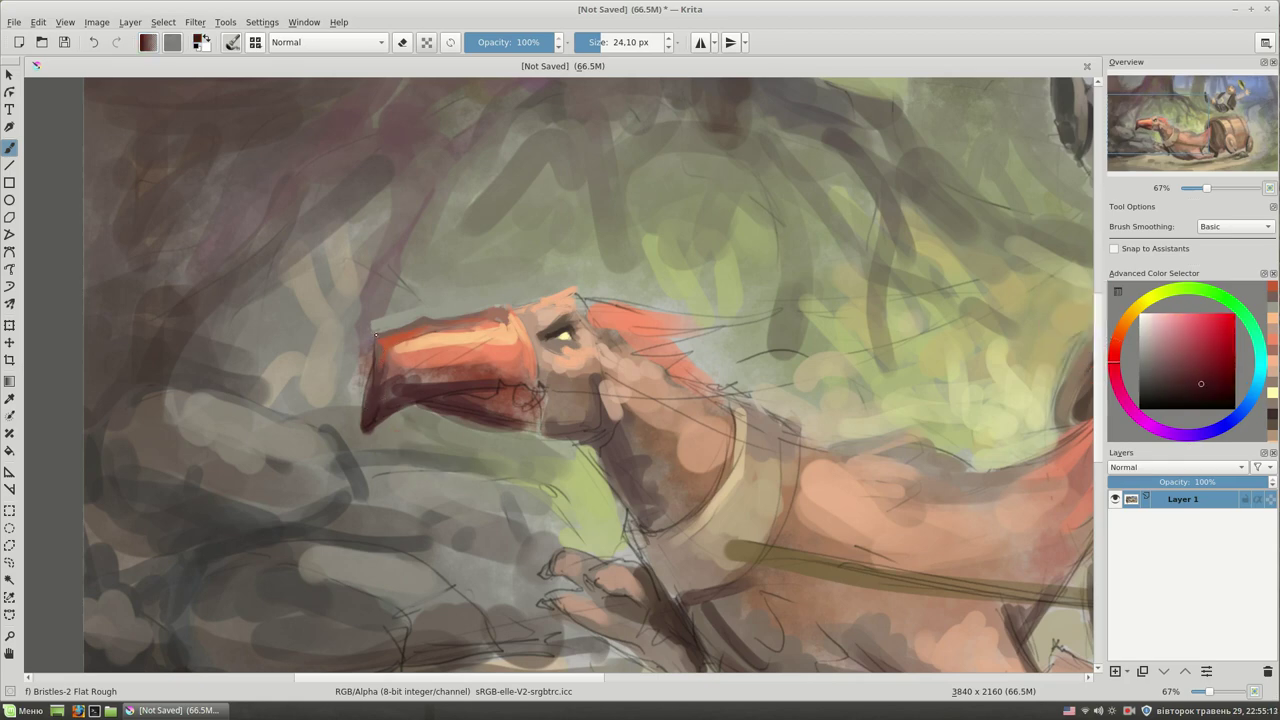
pyautogui.moveTo(377, 340); pyautogui.dragTo(366, 400)
pyautogui.keyDown('ctrl'); pyautogui.click(372, 338); pyautogui.keyUp('ctrl')
pyautogui.press(']')
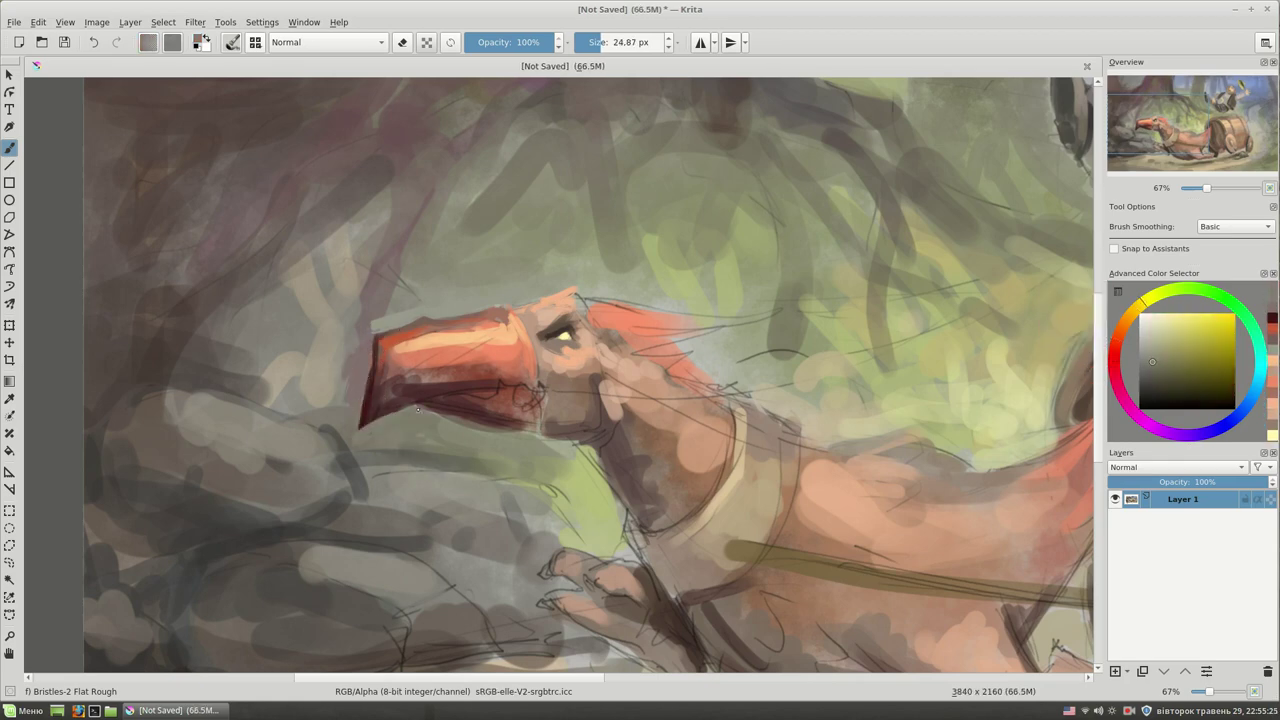
# - Zoom out to the whole painting and darken the beak's upper-left edge with a dark reddish tone
pyautogui.press('-')
pyautogui.press('-')
pyautogui.press(']')
pyautogui.keyDown('ctrl'); pyautogui.click(490, 348); pyautogui.keyUp('ctrl')
pyautogui.press(']')
pyautogui.moveTo(519, 295); pyautogui.dragTo(468, 405)
pyautogui.keyDown('ctrl'); pyautogui.click(505, 330); pyautogui.keyUp('ctrl')
pyautogui.press('[')
pyautogui.keyDown('ctrl'); pyautogui.click(492, 355); pyautogui.keyUp('ctrl')
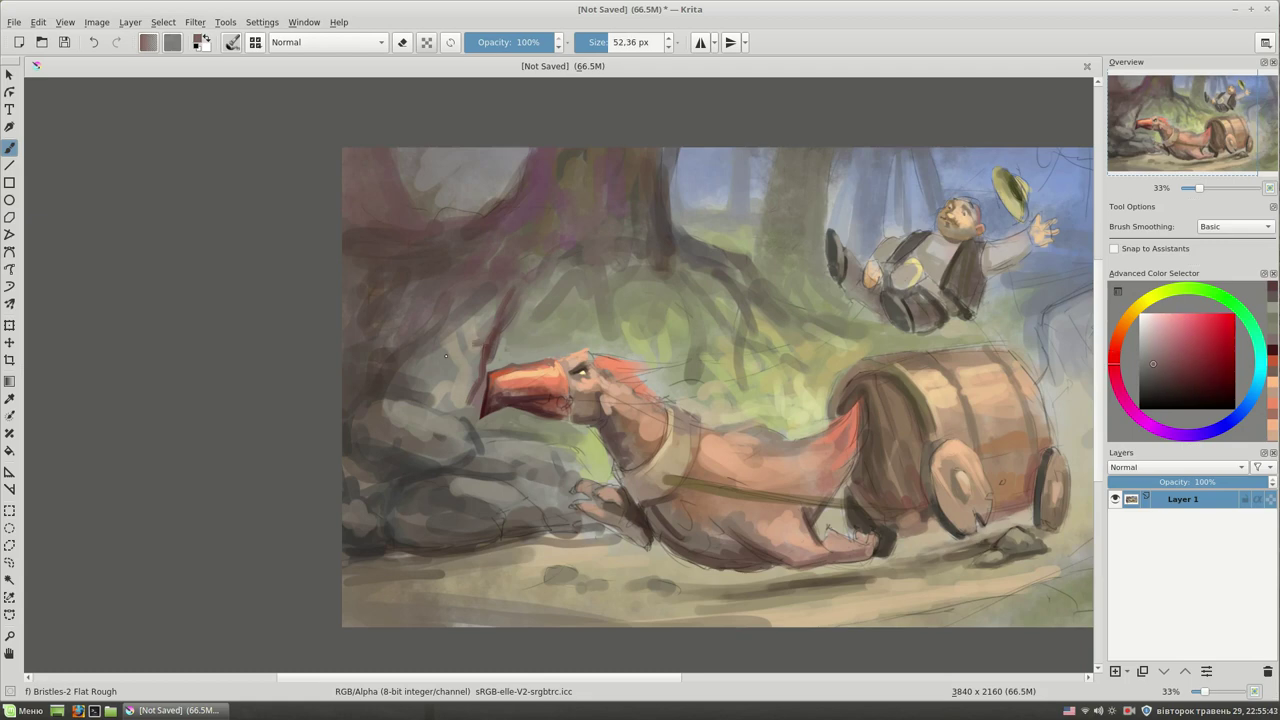
# - Touch up the beak's dark edge with yellow-green and shift the painting left to centre it
pyautogui.keyDown('ctrl'); pyautogui.click(586, 330); pyautogui.keyUp('ctrl')
pyautogui.moveTo(502, 340); pyautogui.dragTo(508, 324)
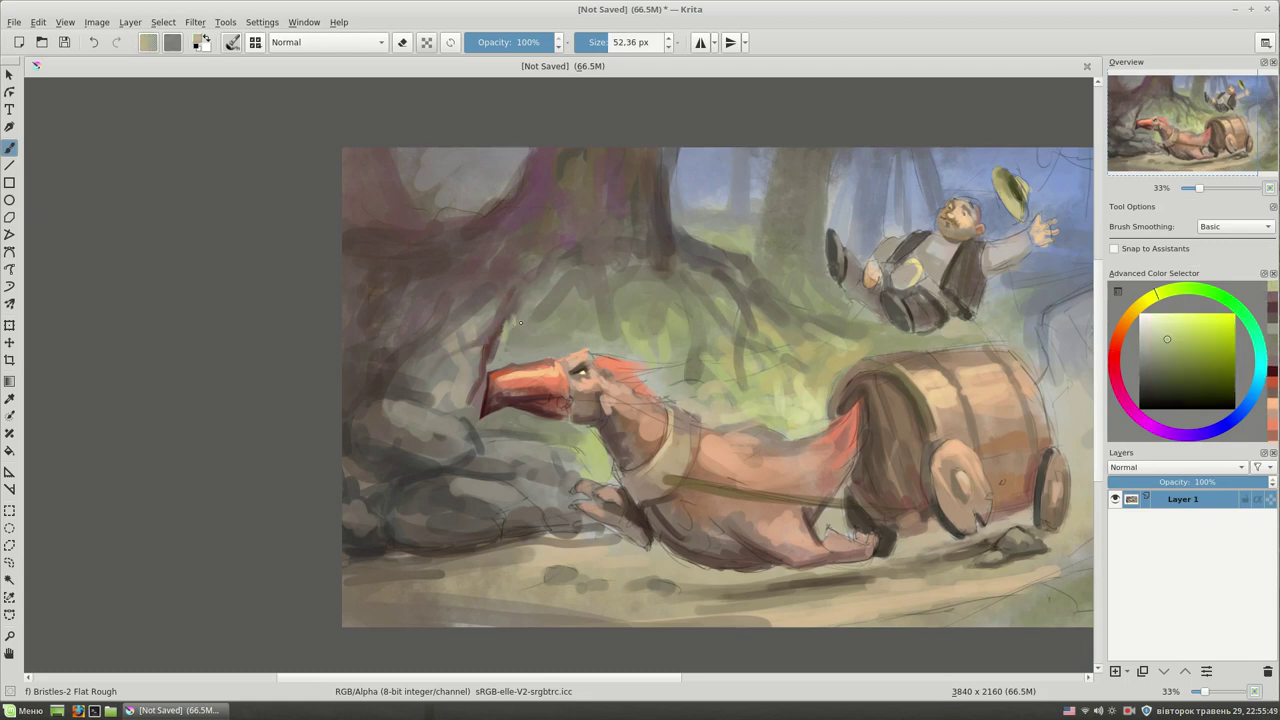
pyautogui.press(']')
pyautogui.keyDown('ctrl'); pyautogui.click(505, 328); pyautogui.keyUp('ctrl')
pyautogui.keyDown('ctrl'); pyautogui.click(505, 328); pyautogui.keyUp('ctrl')
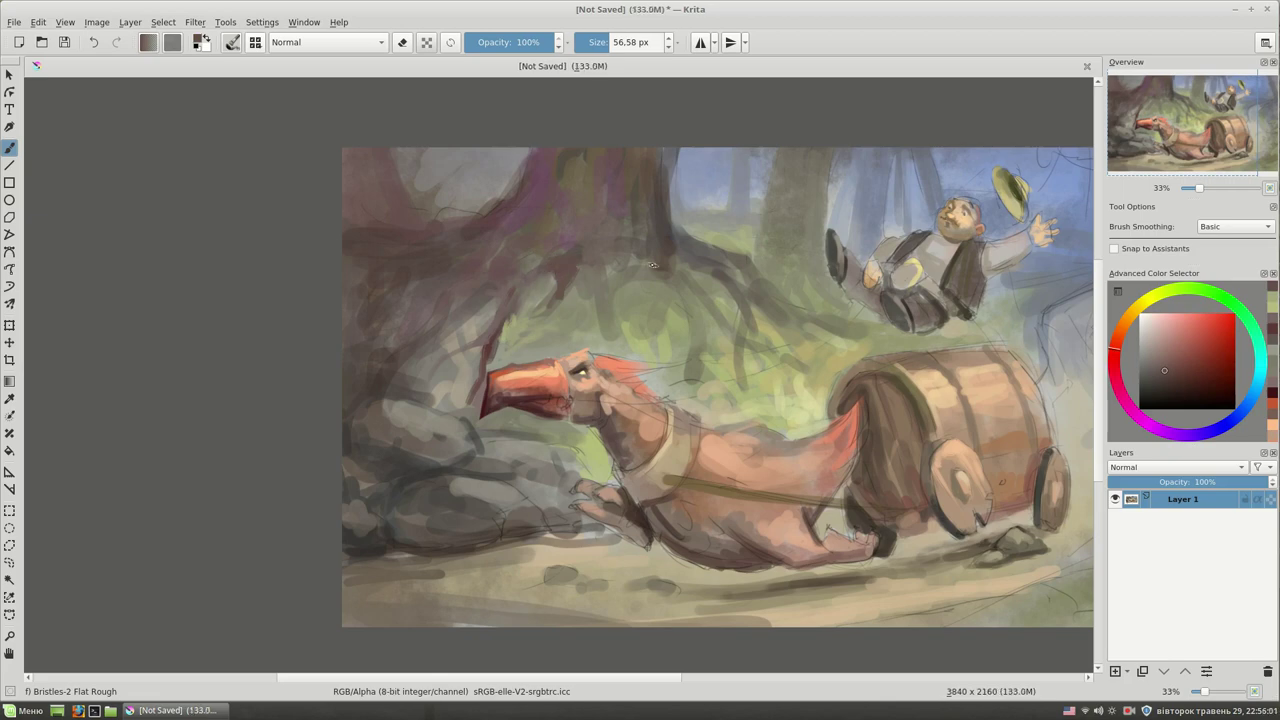
pyautogui.moveTo(707, 437); pyautogui.dragTo(555, 425)
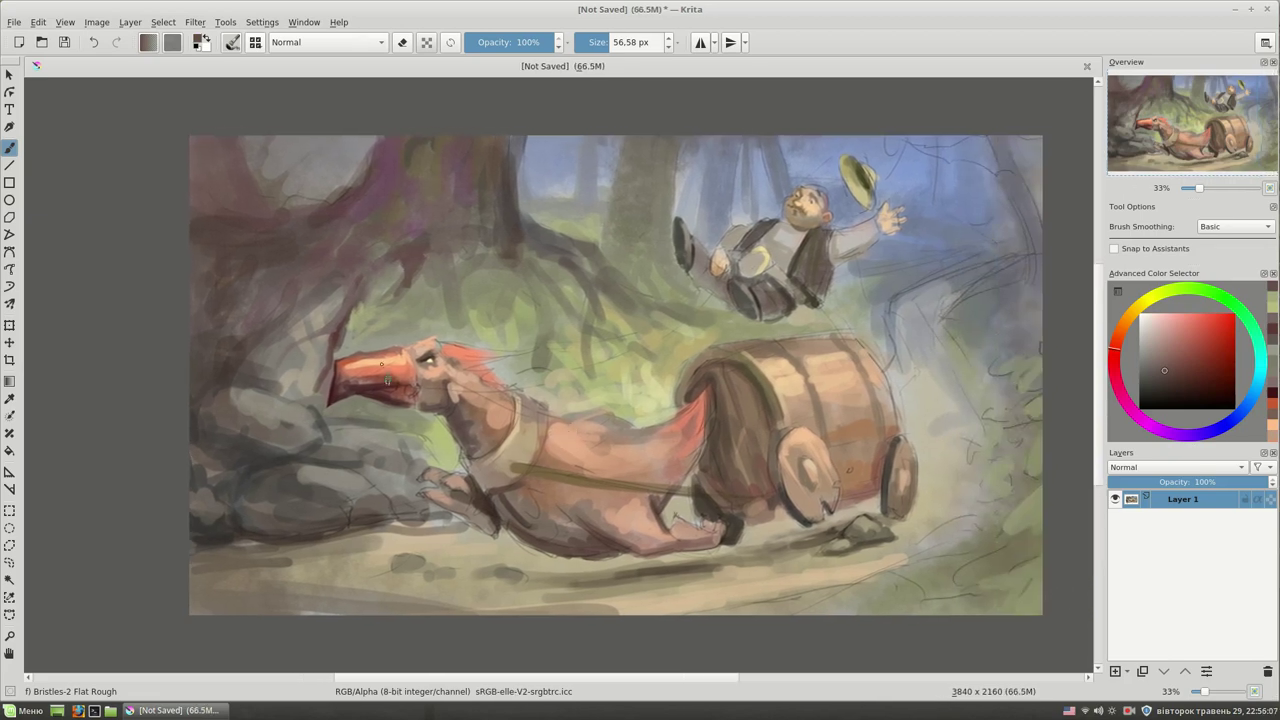
# - Add a faint pale greyish-green mark on the rock
pyautogui.keyDown('ctrl'); pyautogui.click(413, 403); pyautogui.keyUp('ctrl')
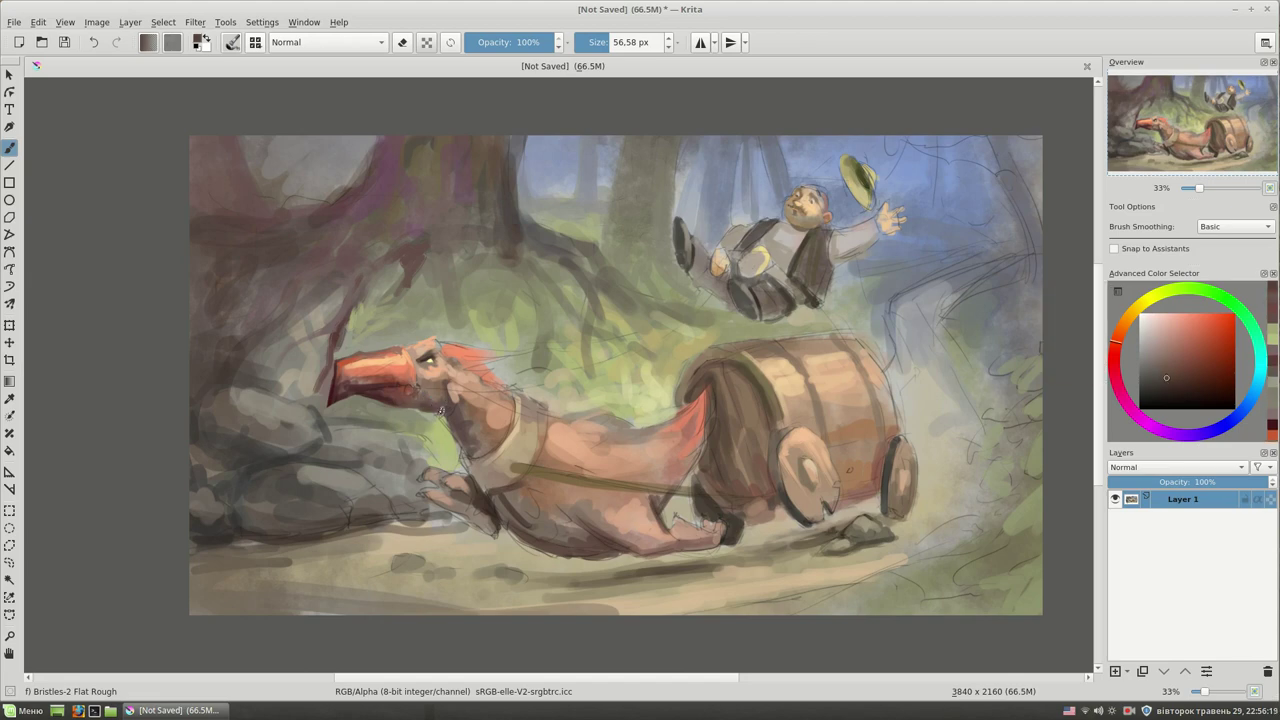
pyautogui.keyDown('ctrl'); pyautogui.click(447, 415); pyautogui.keyUp('ctrl')
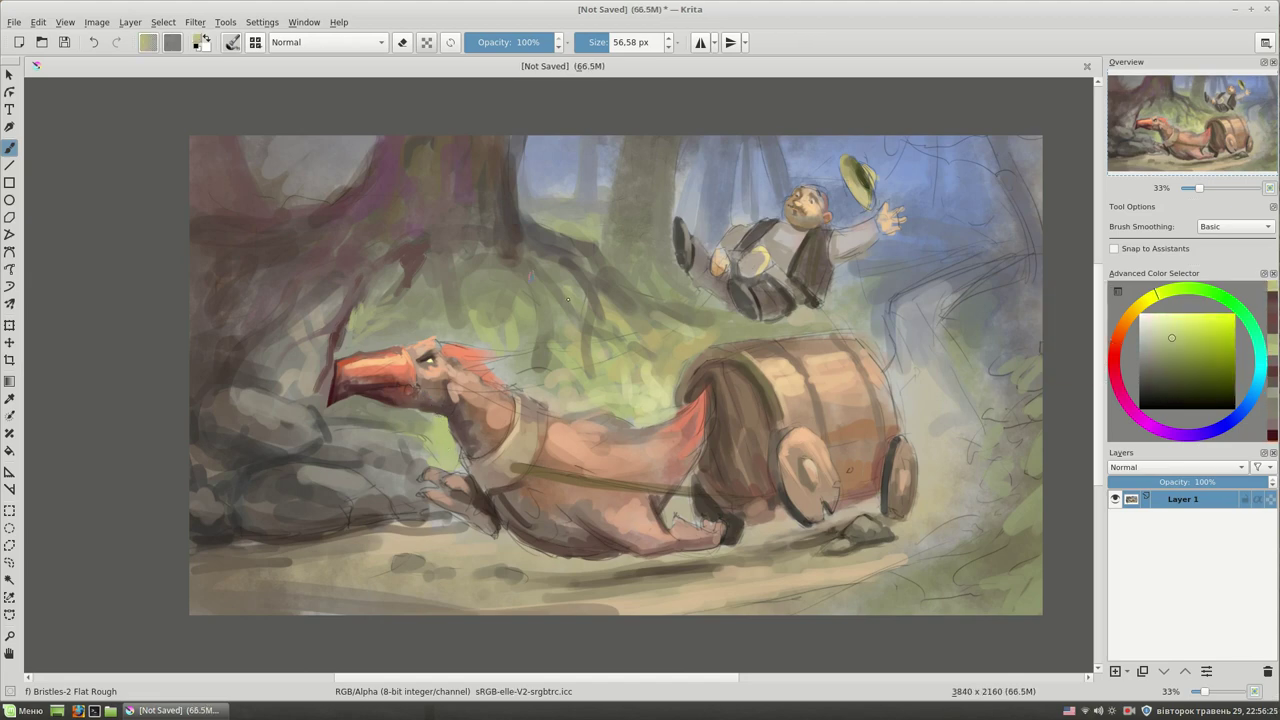
pyautogui.keyDown('ctrl'); pyautogui.click(422, 448); pyautogui.keyUp('ctrl')
pyautogui.moveTo(422, 448); pyautogui.dragTo(414, 453)
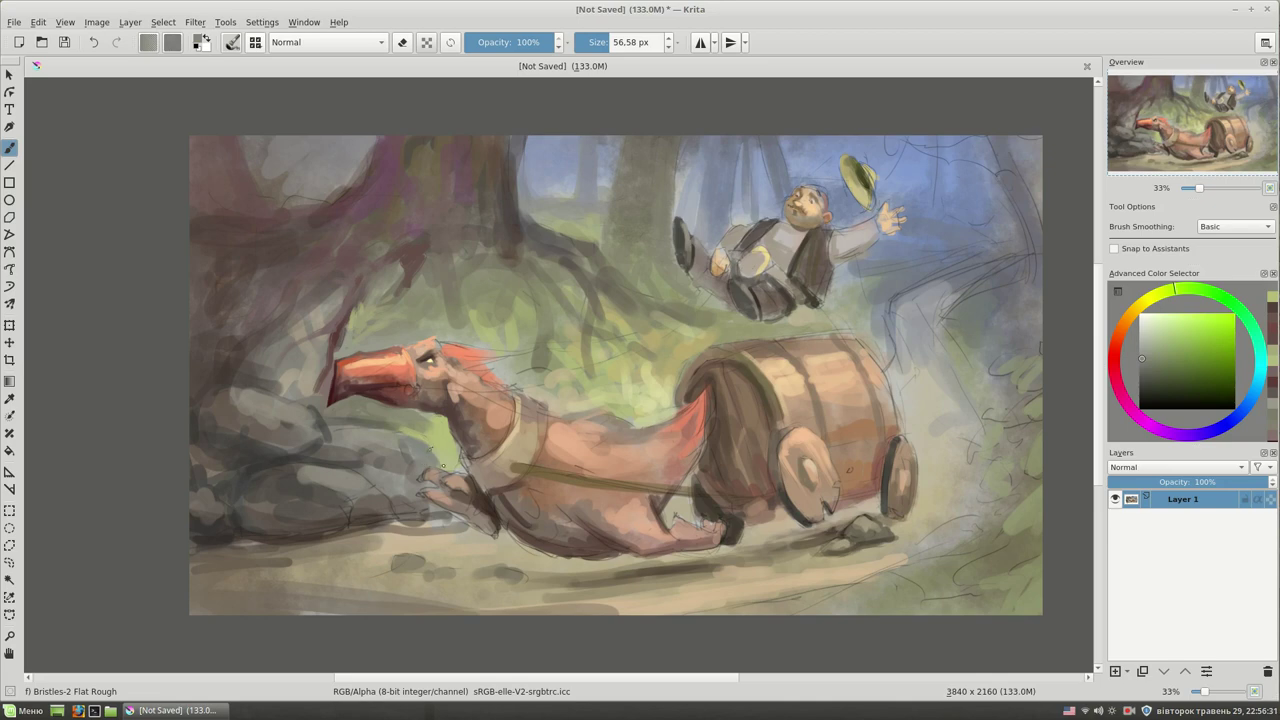
# - Brush a light beige stroke along the bottom ground and lighten the rocks with olive
pyautogui.keyDown('ctrl'); pyautogui.click(424, 472); pyautogui.keyUp('ctrl')
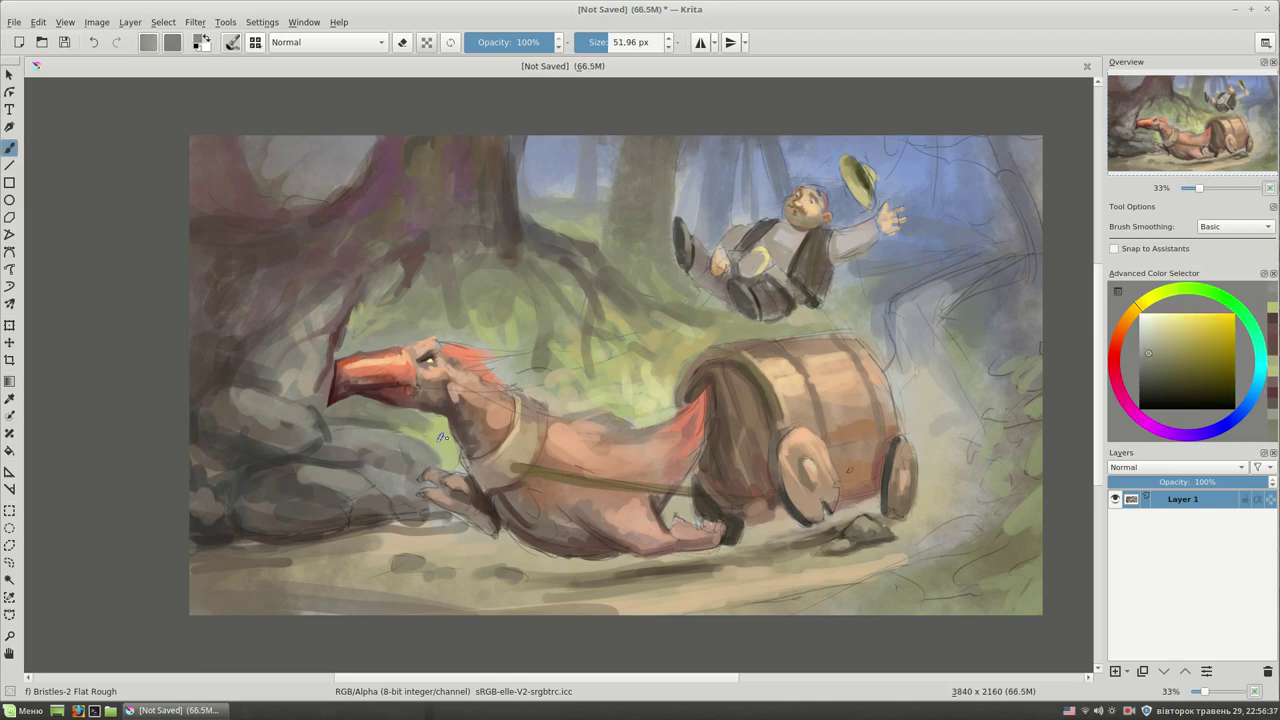
pyautogui.press(']')
pyautogui.keyDown('ctrl'); pyautogui.click(866, 612); pyautogui.keyUp('ctrl')
pyautogui.moveTo(745, 600); pyautogui.dragTo(455, 604)
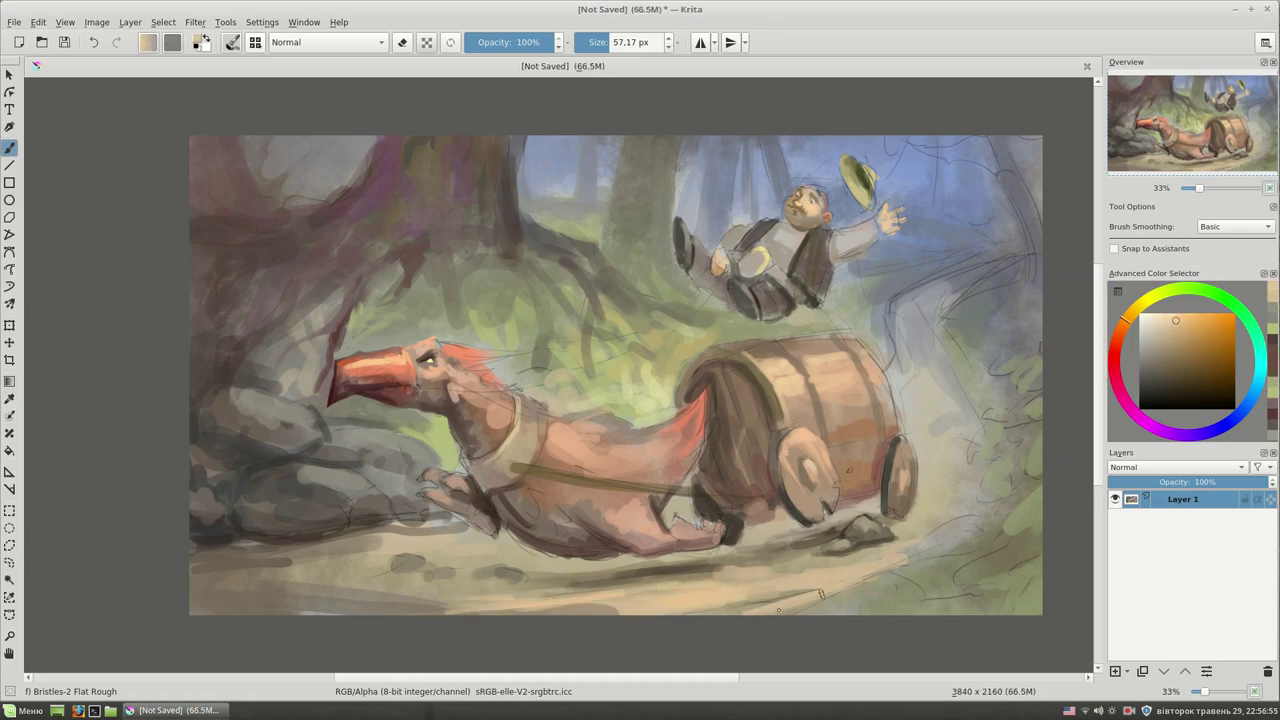
pyautogui.press(']')
pyautogui.keyDown('ctrl'); pyautogui.click(396, 430); pyautogui.keyUp('ctrl')
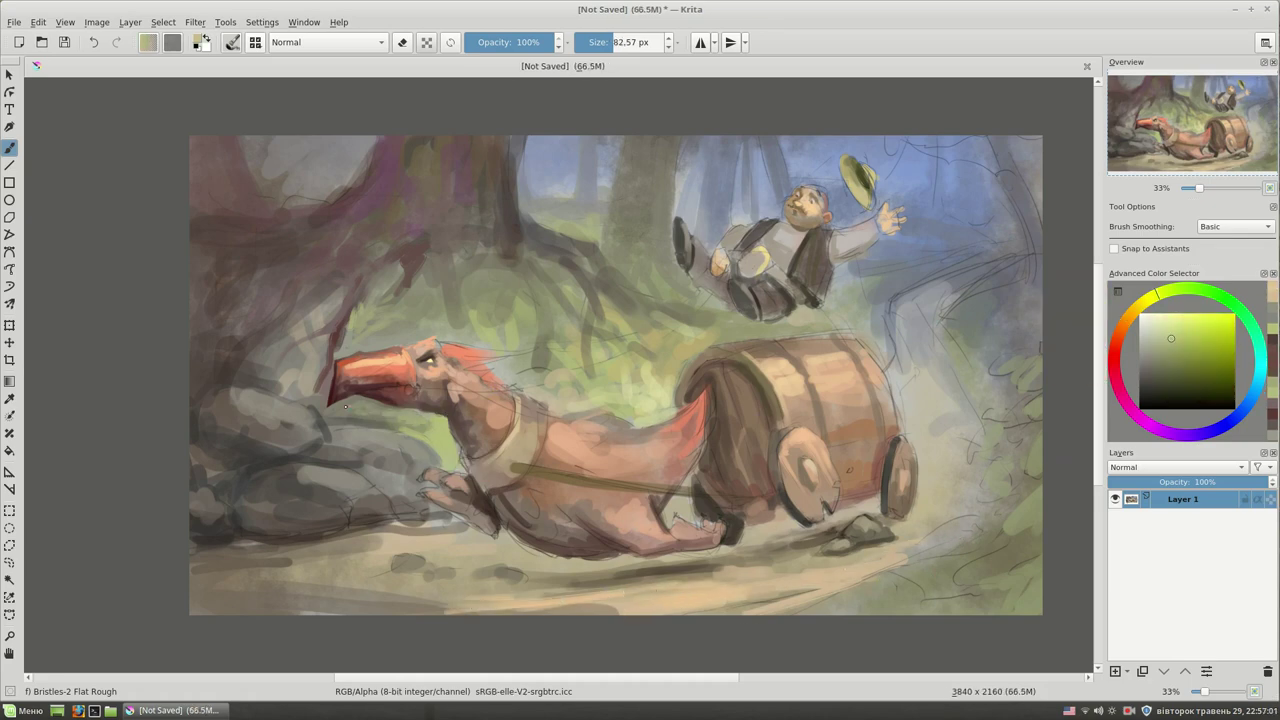
pyautogui.moveTo(430, 418); pyautogui.dragTo(396, 427)
# - Add dark grey-brown and dark red strokes at the beast's throat with a smaller brush
pyautogui.press('[')
pyautogui.press('[')
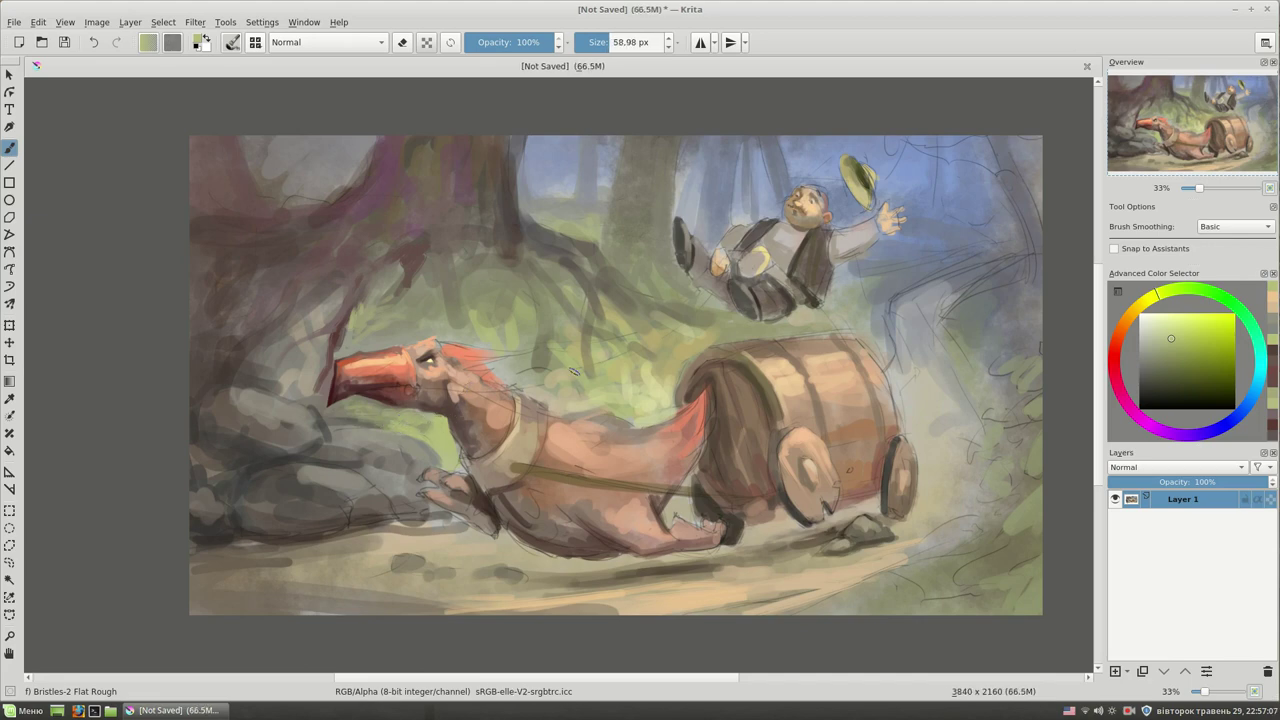
pyautogui.press('[')
pyautogui.keyDown('ctrl'); pyautogui.click(408, 410); pyautogui.keyUp('ctrl')
pyautogui.press('[')
pyautogui.moveTo(428, 418); pyautogui.dragTo(442, 417)
pyautogui.keyDown('ctrl'); pyautogui.click(412, 400); pyautogui.keyUp('ctrl')
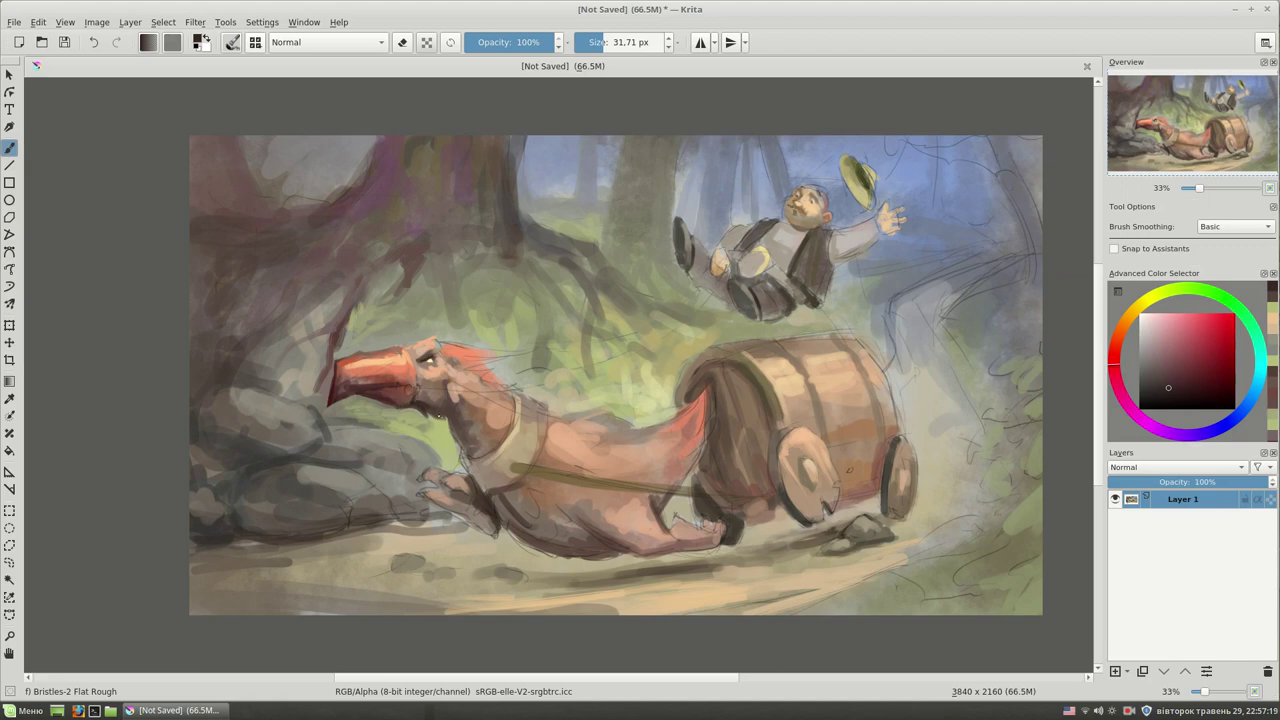
pyautogui.moveTo(449, 413); pyautogui.dragTo(447, 444)
pyautogui.keyDown('ctrl'); pyautogui.click(443, 404); pyautogui.keyUp('ctrl')
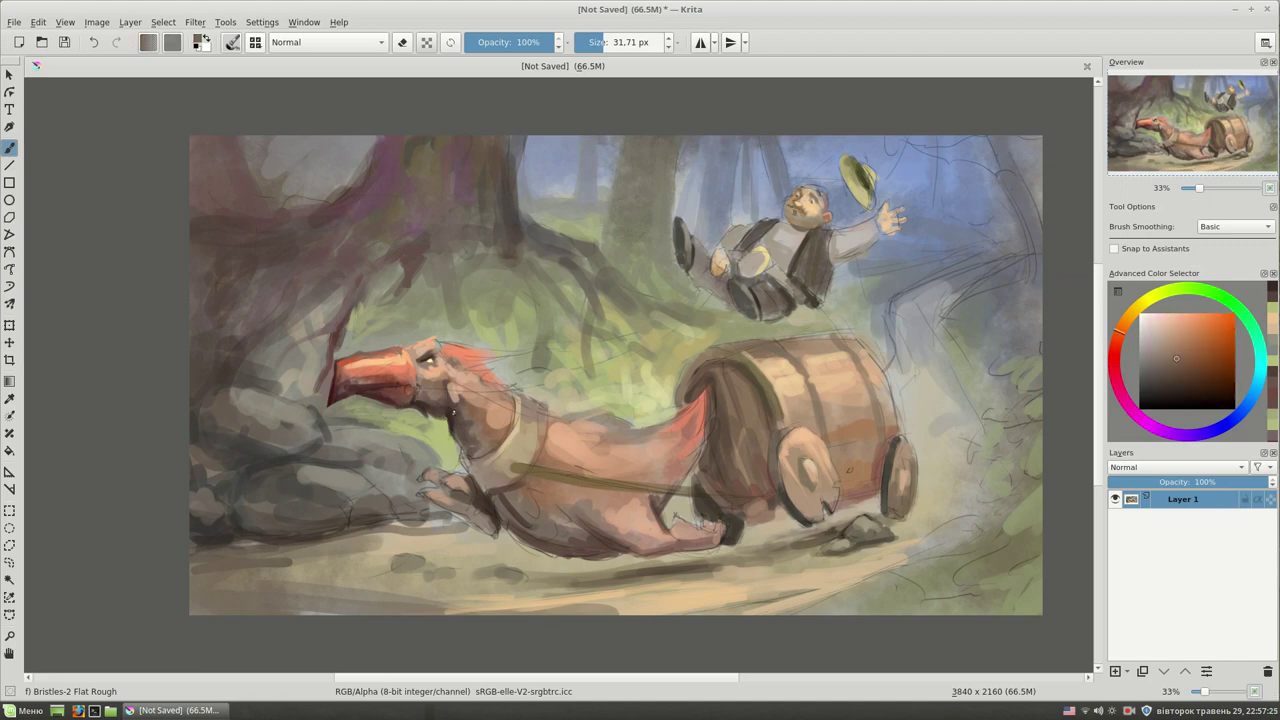
pyautogui.keyDown('ctrl'); pyautogui.click(470, 425); pyautogui.keyUp('ctrl')
pyautogui.moveTo(821, 395); pyautogui.dragTo(808, 389)
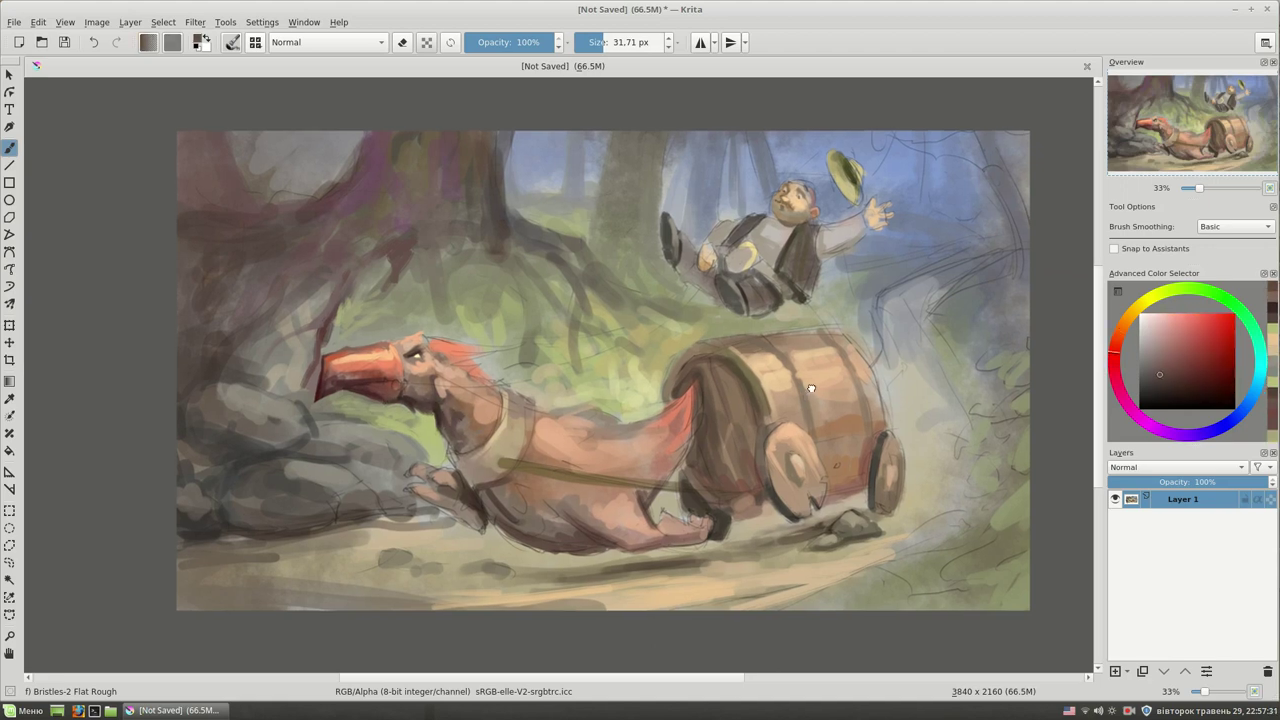